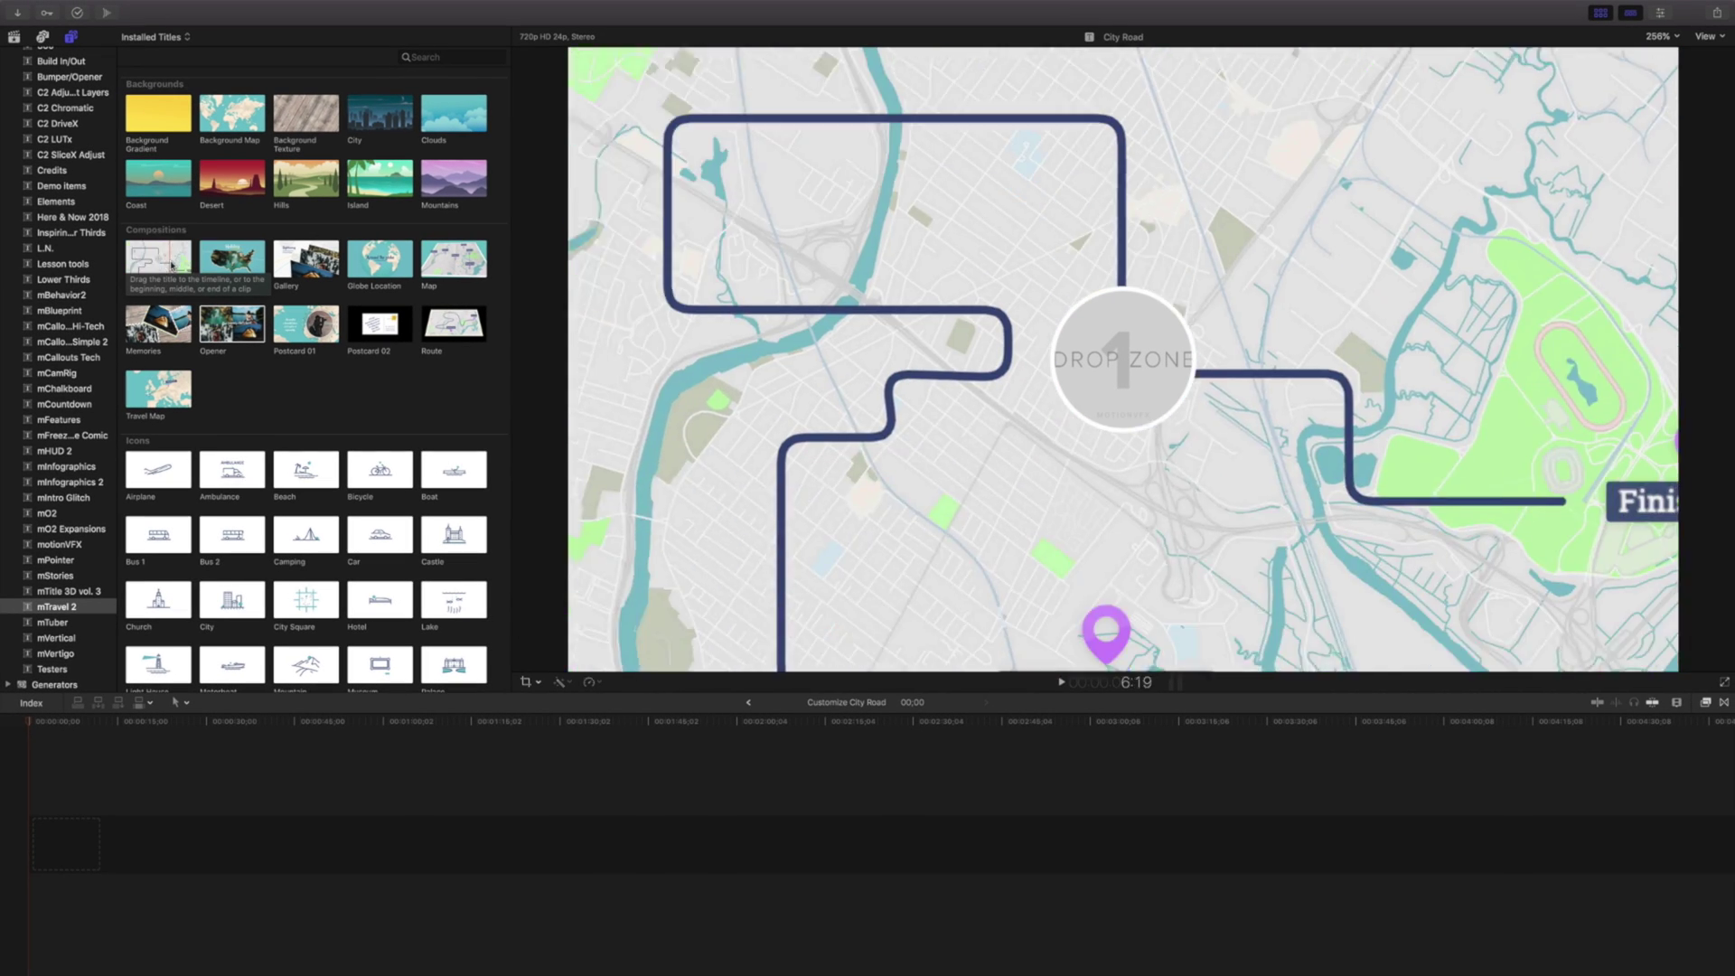
- Select the City Road template and hide the title categories sidebar
click(165, 261)
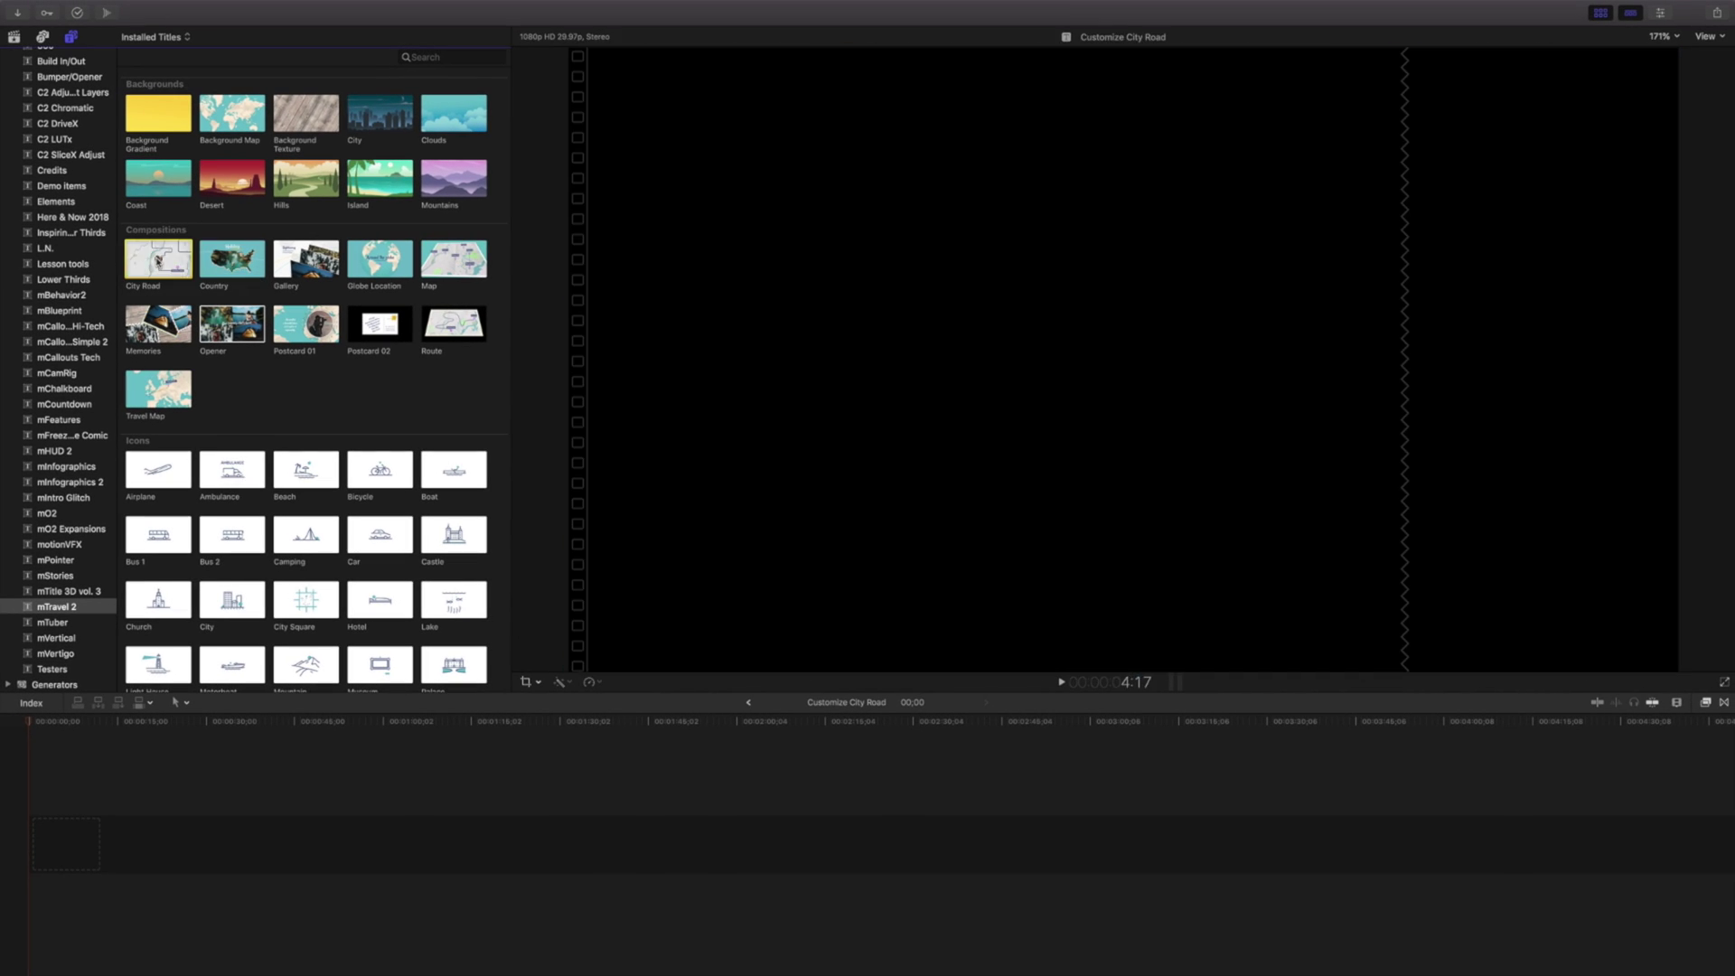
click(71, 37)
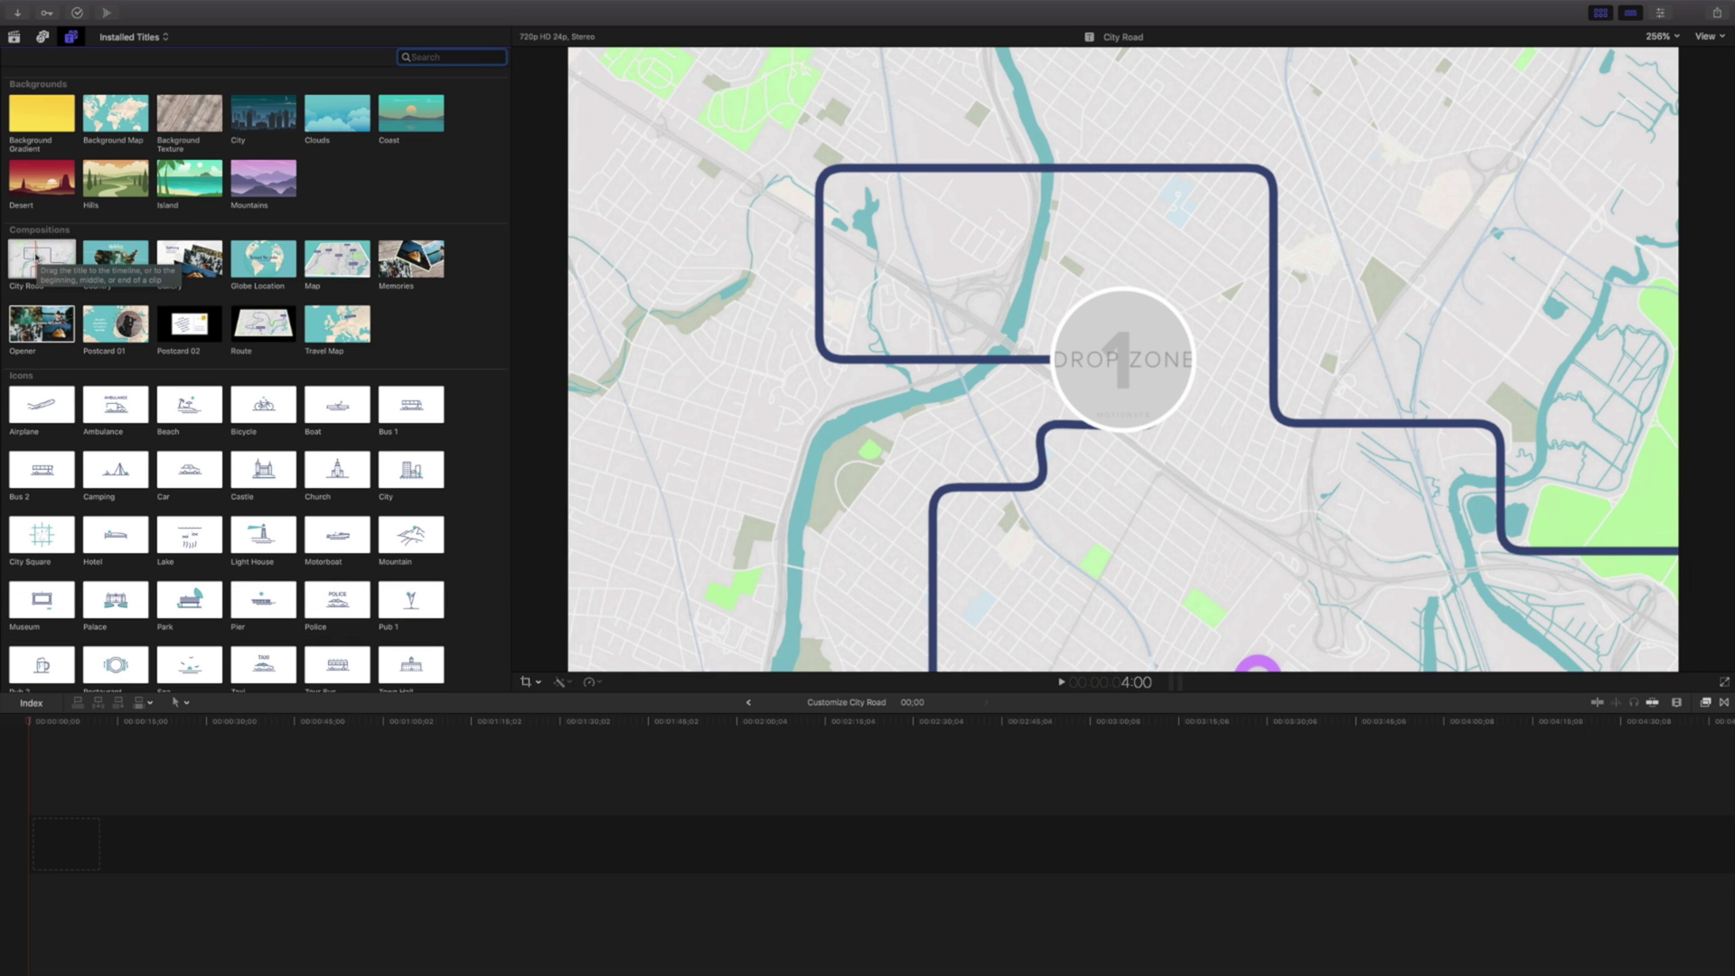
- Add the City Road title to the timeline, preview it, and stretch it to about 15;02
click(36, 259)
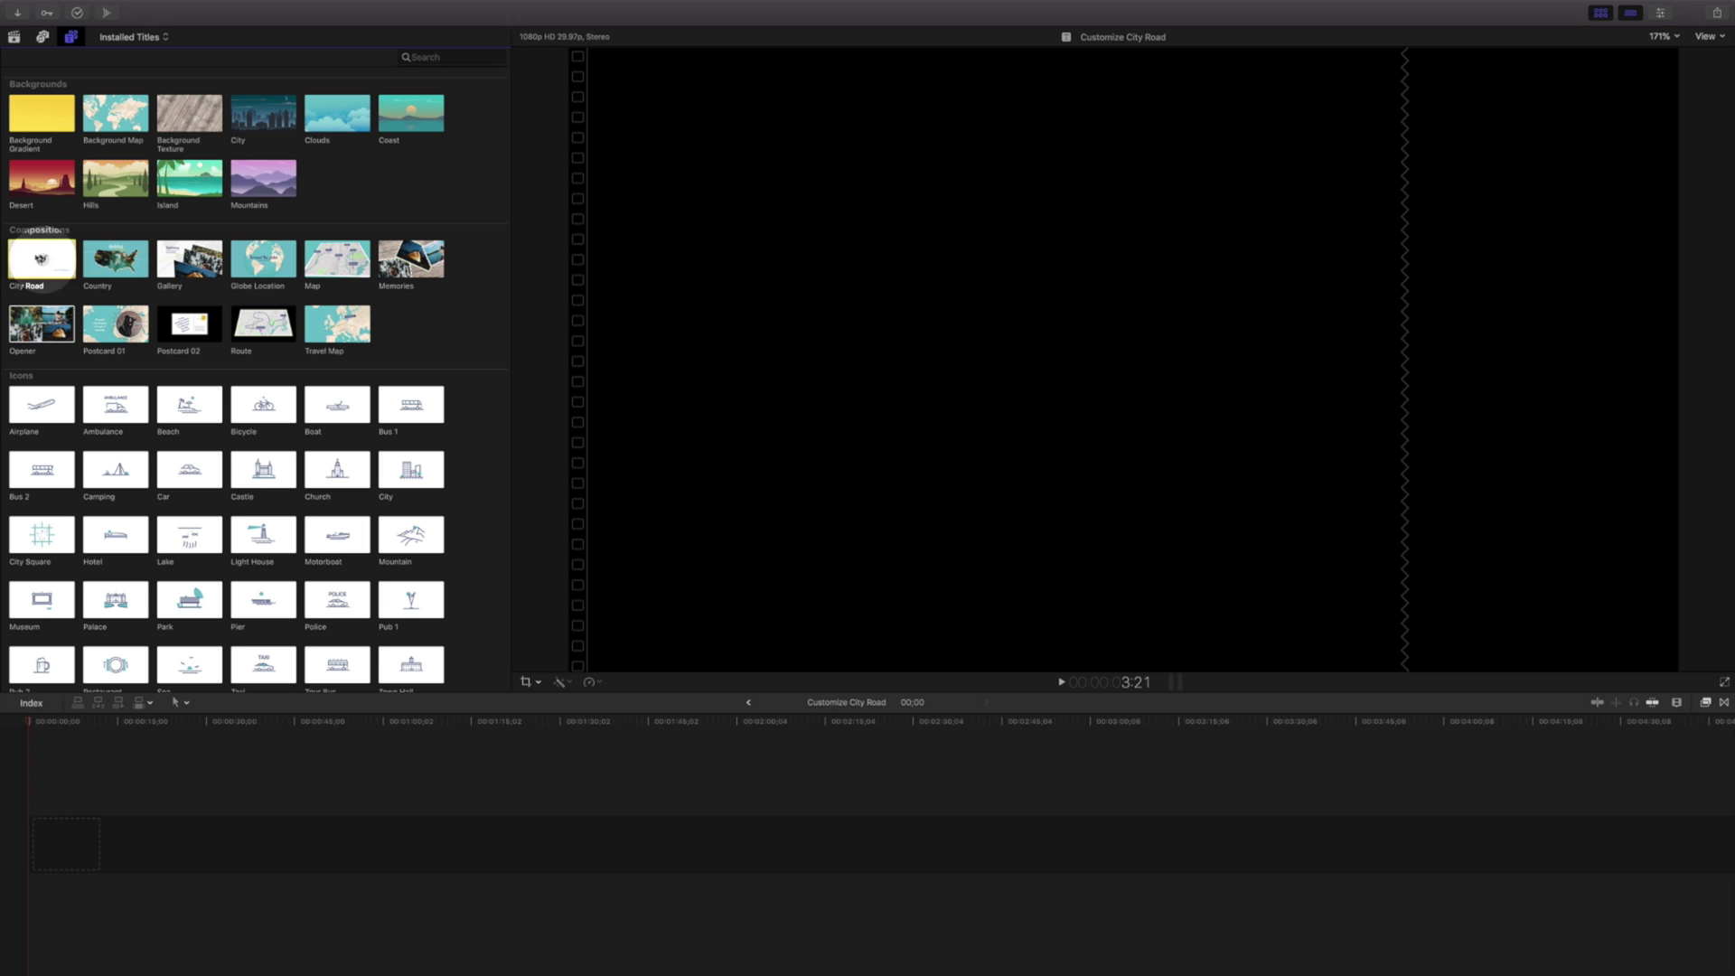
drag(36, 259, 36, 809)
key(space)
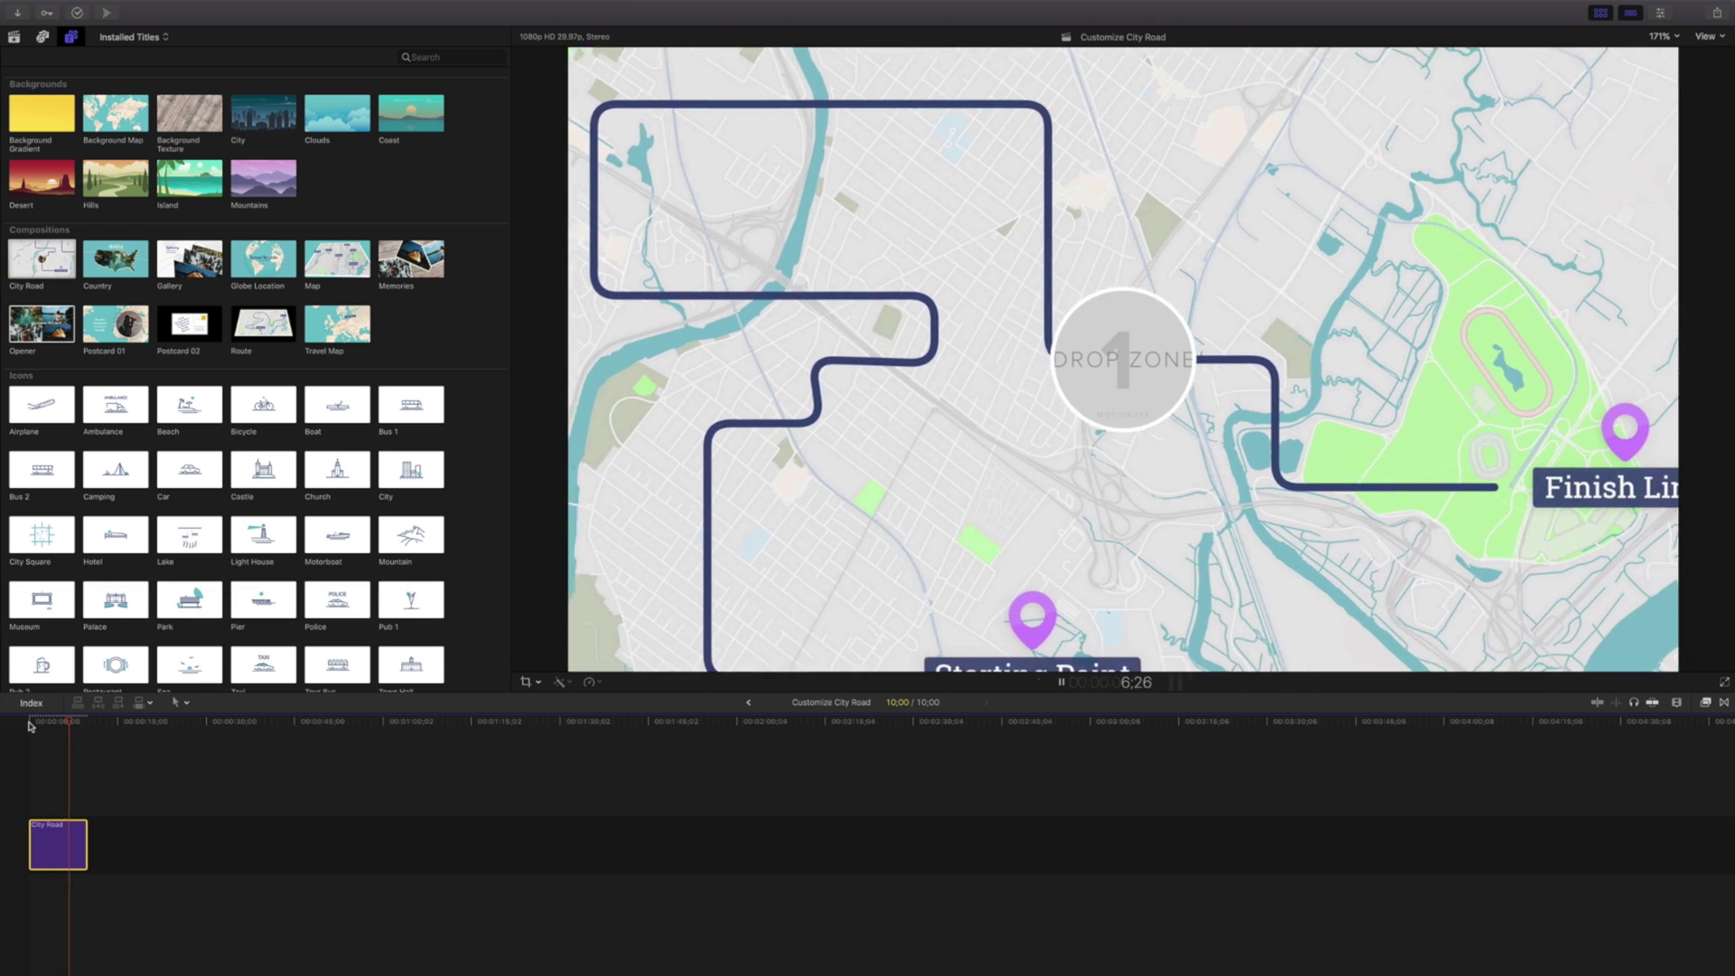
key(space)
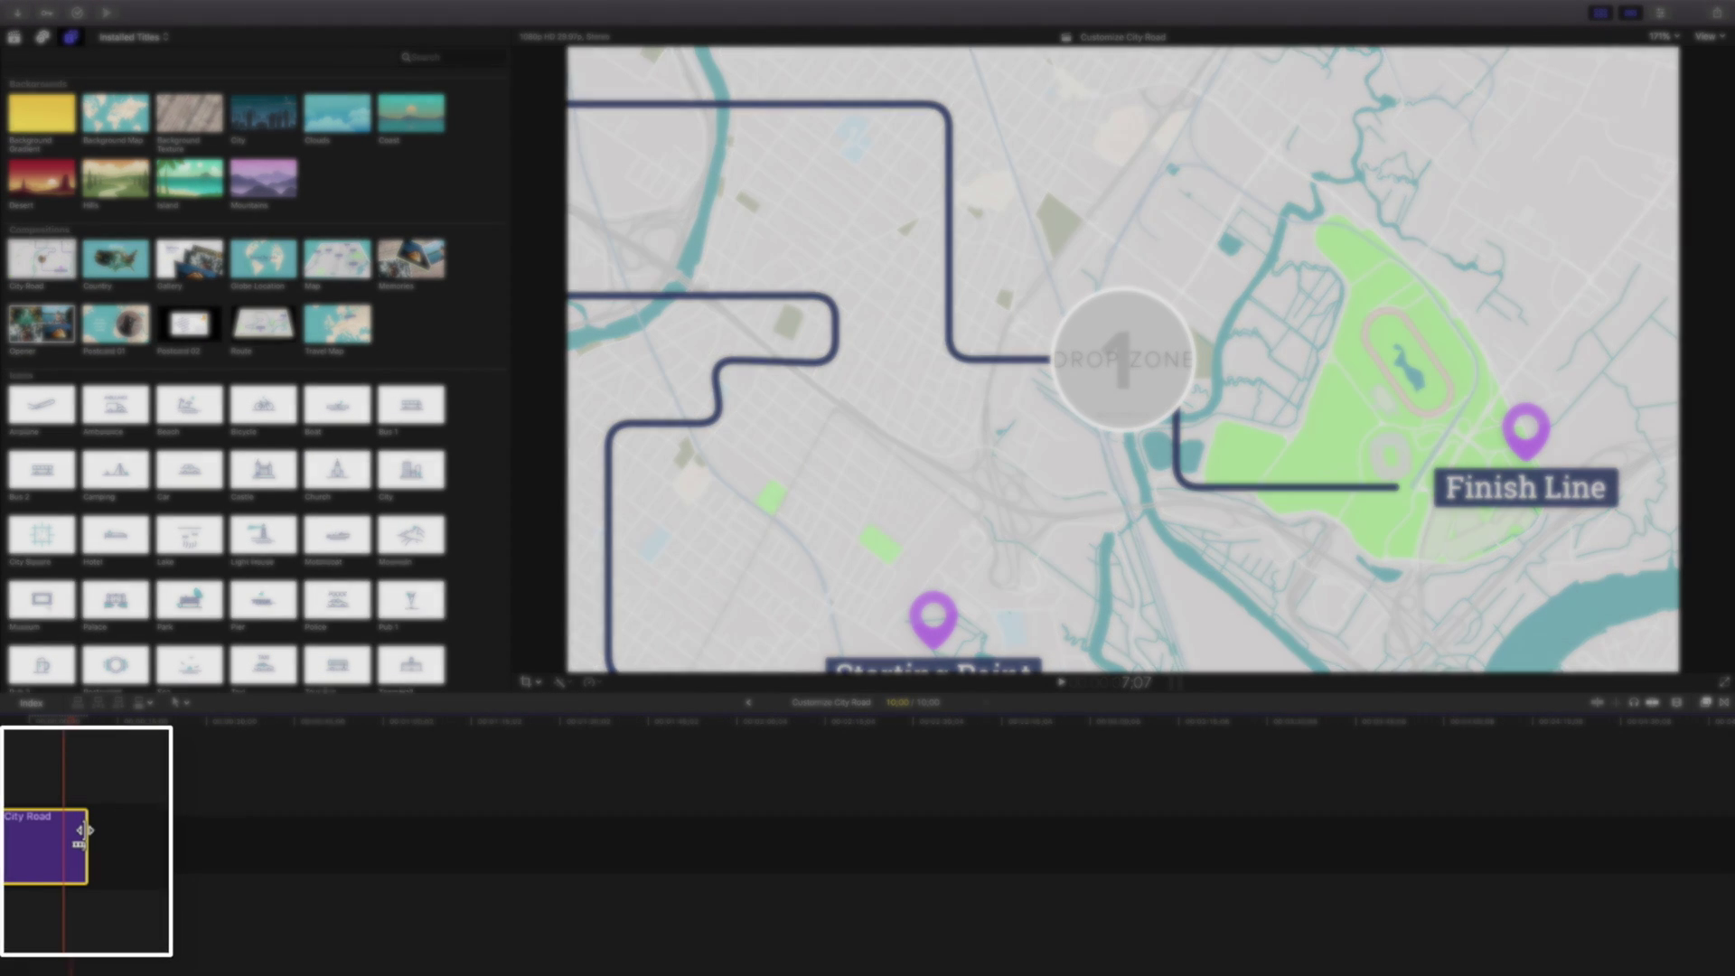
mouse_move(84, 832)
mouse_down()
mouse_move(130, 824)
mouse_move(115, 825)
mouse_up()
- Set the City Road clip's duration to exactly 15;00 with Ctrl-D
click(77, 838)
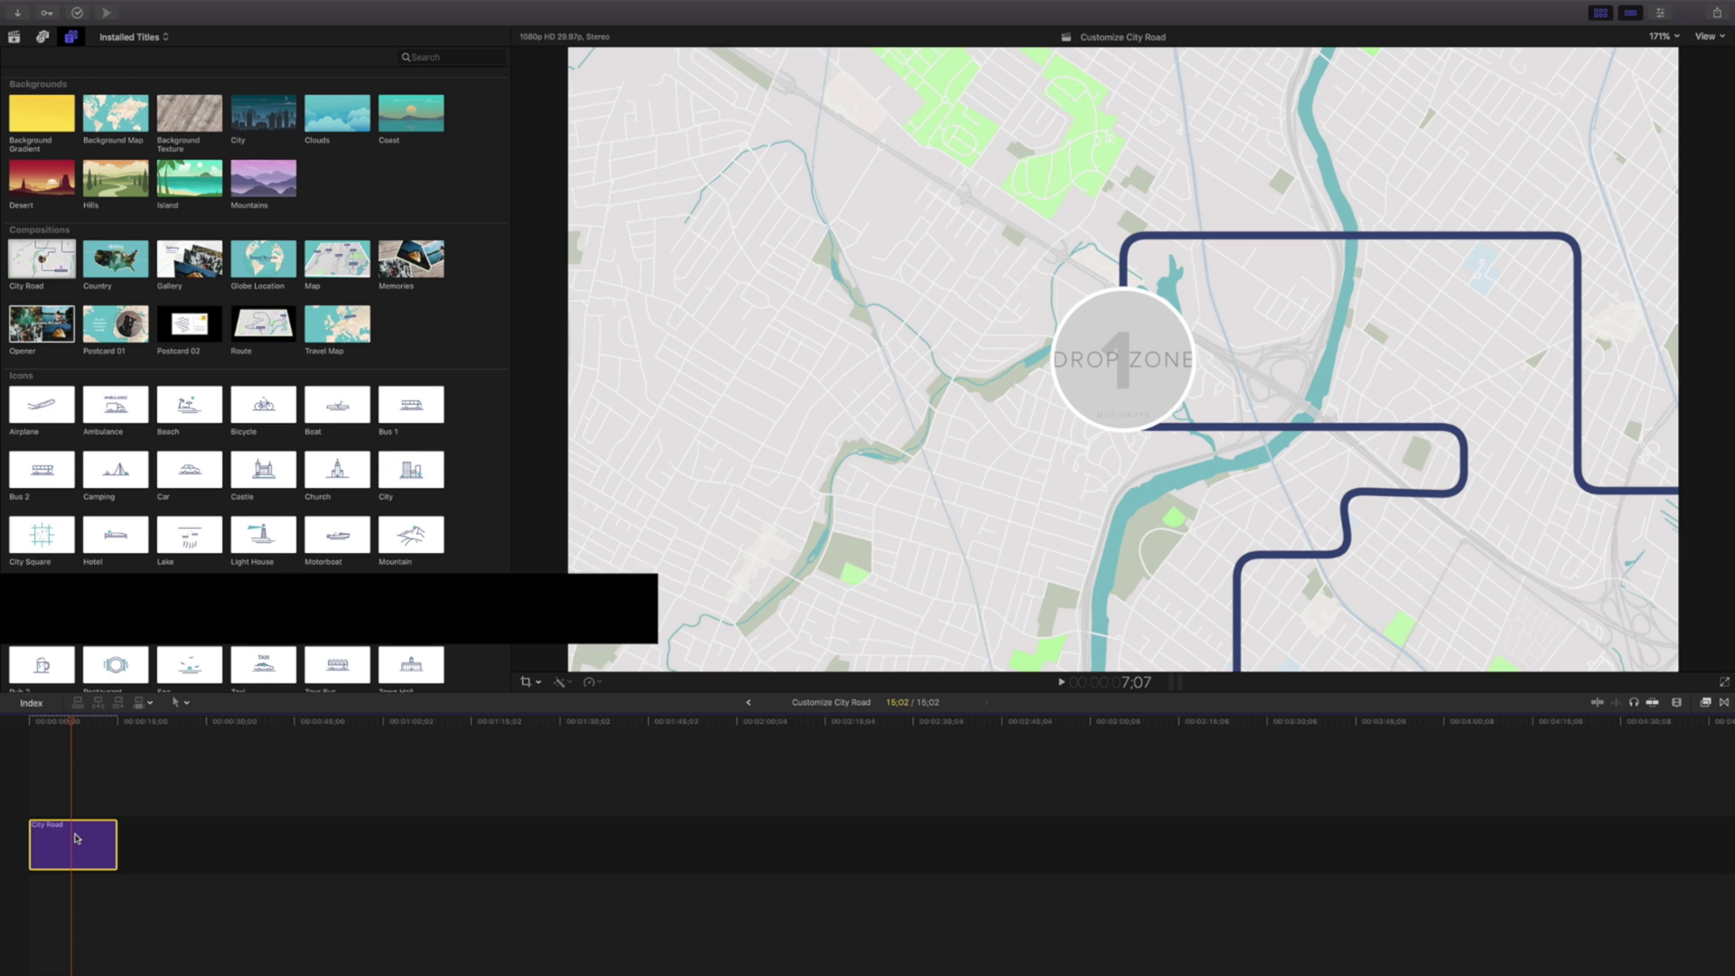
key(ctrl+d)
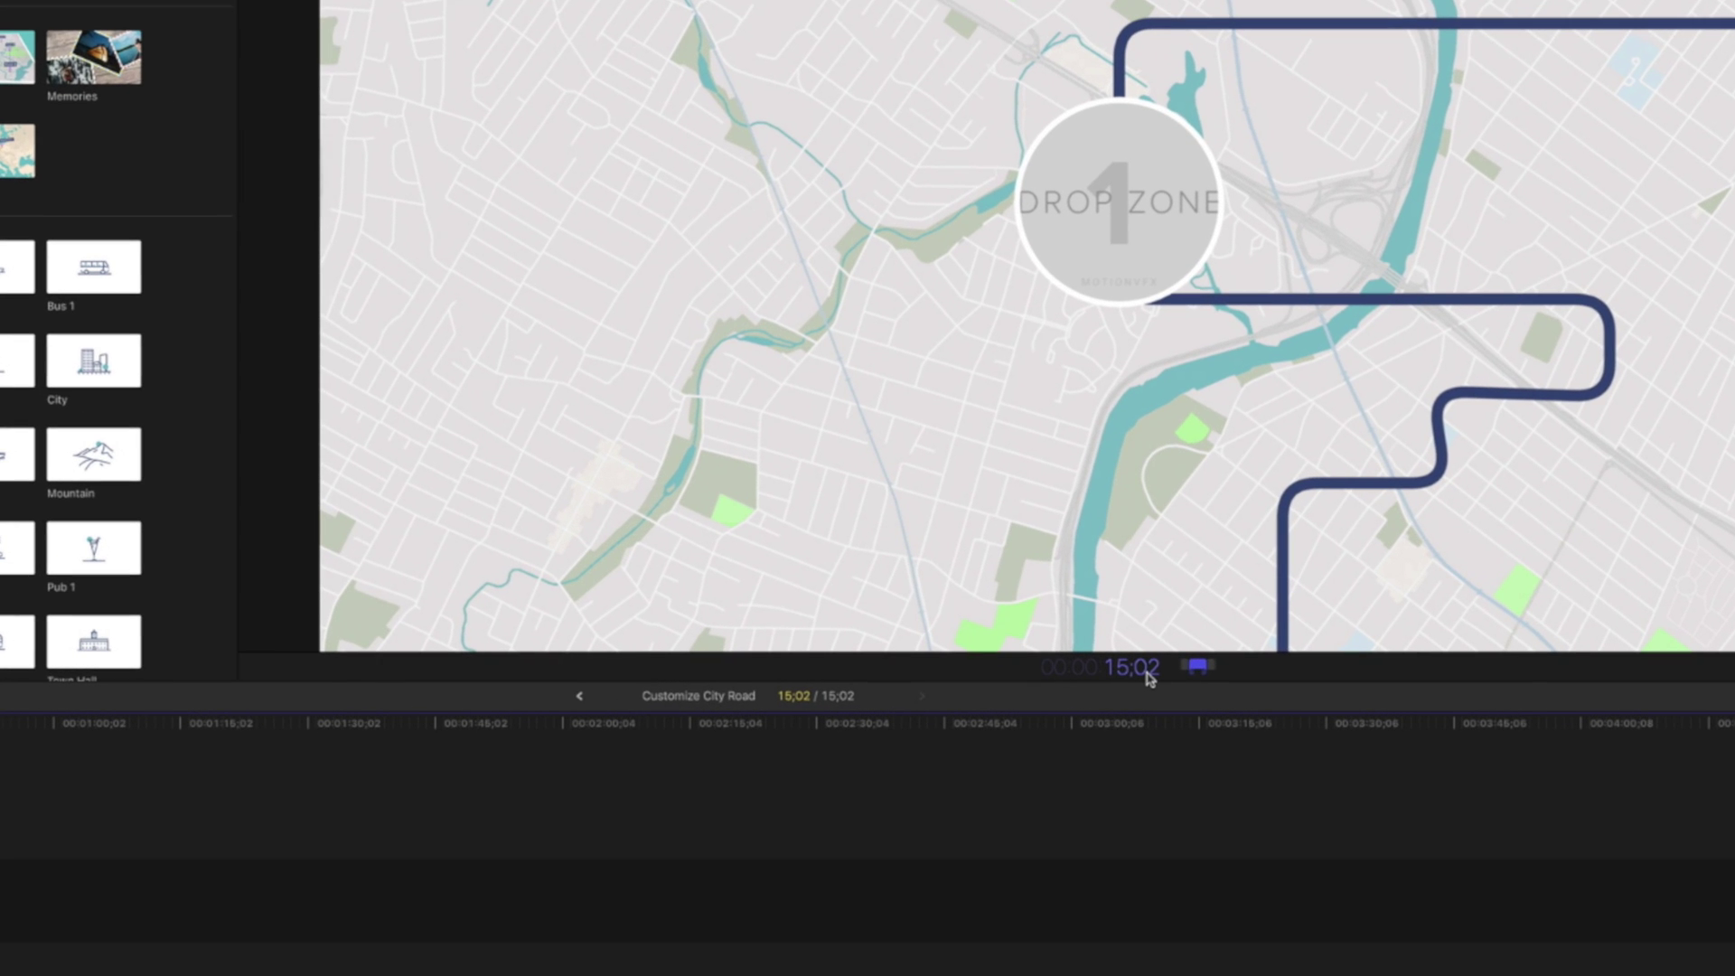
text(10)
text(00)
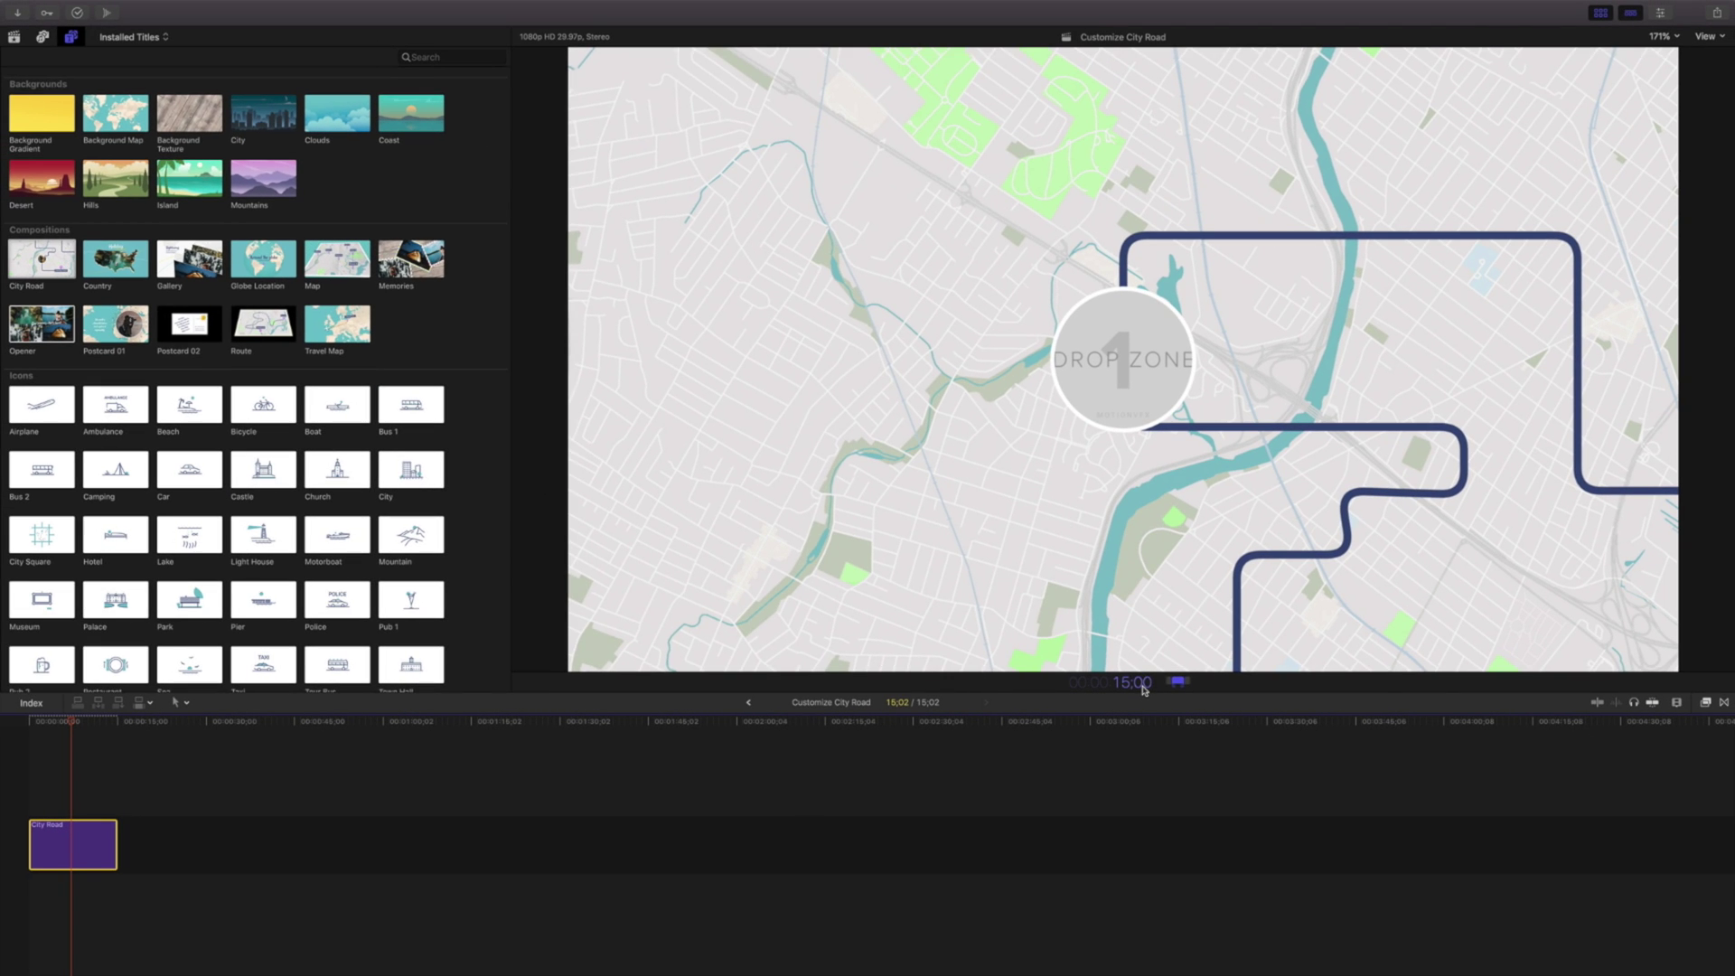
key(Return)
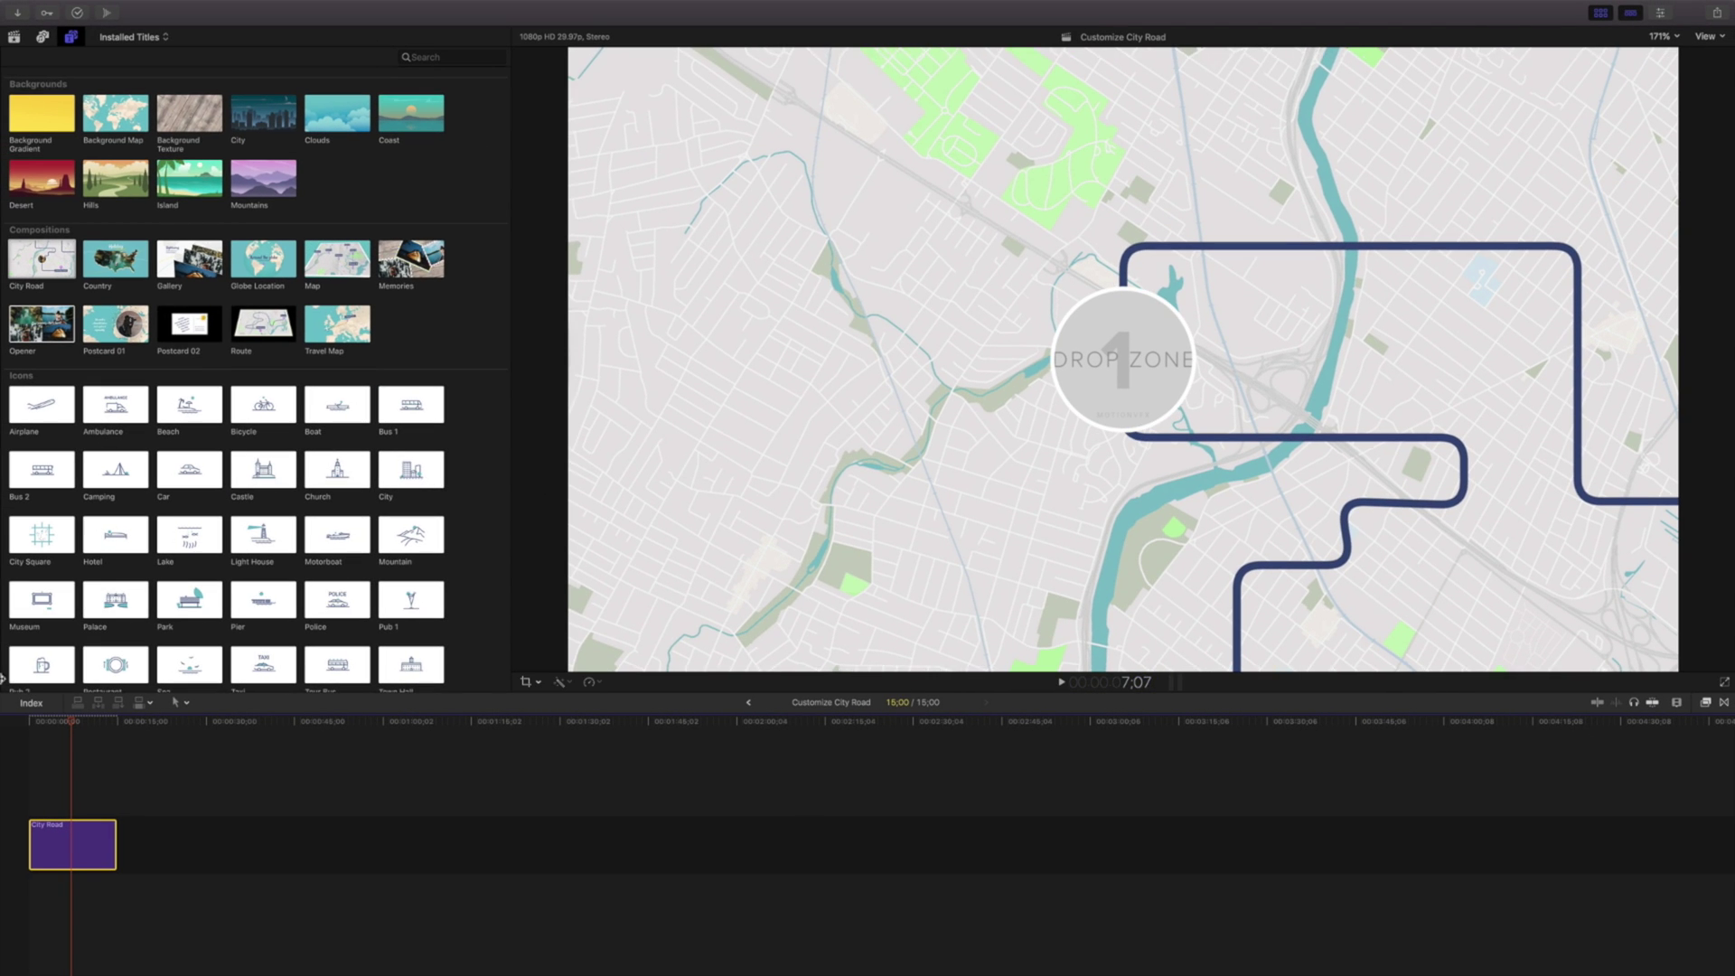
- Play the clip from 10 seconds, zoom the timeline to check it, and return to the start
click(89, 721)
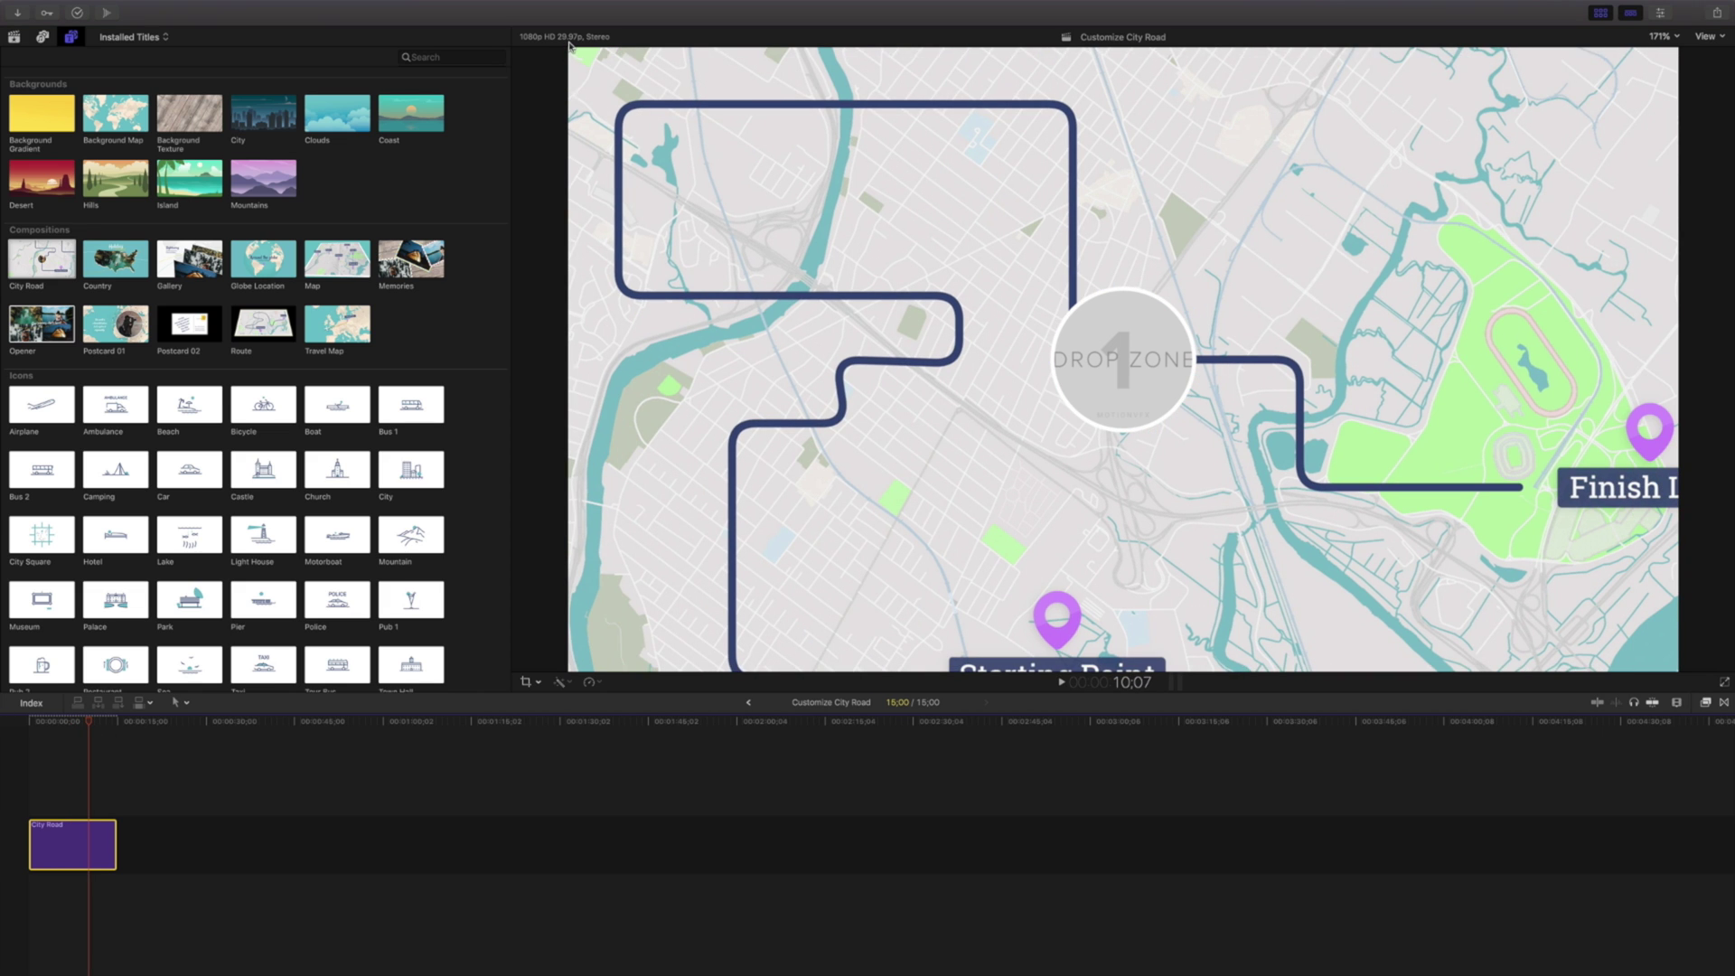
key(space)
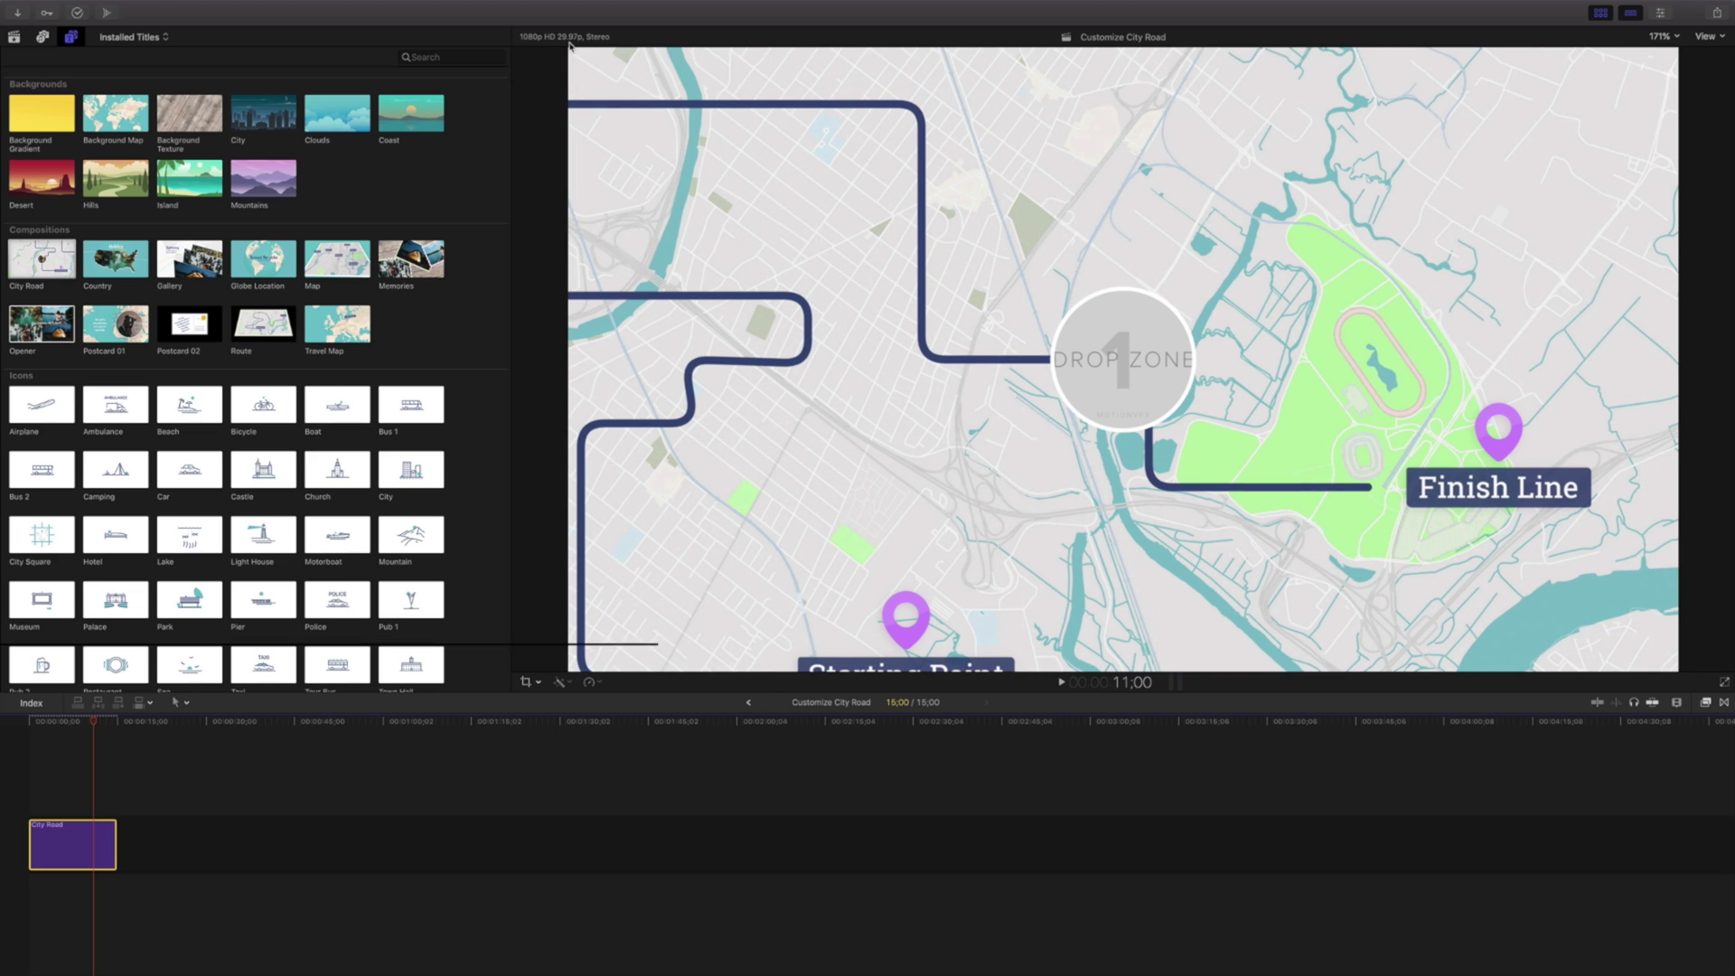
key(super+equal)
key(super+equal)
key(super+equal)
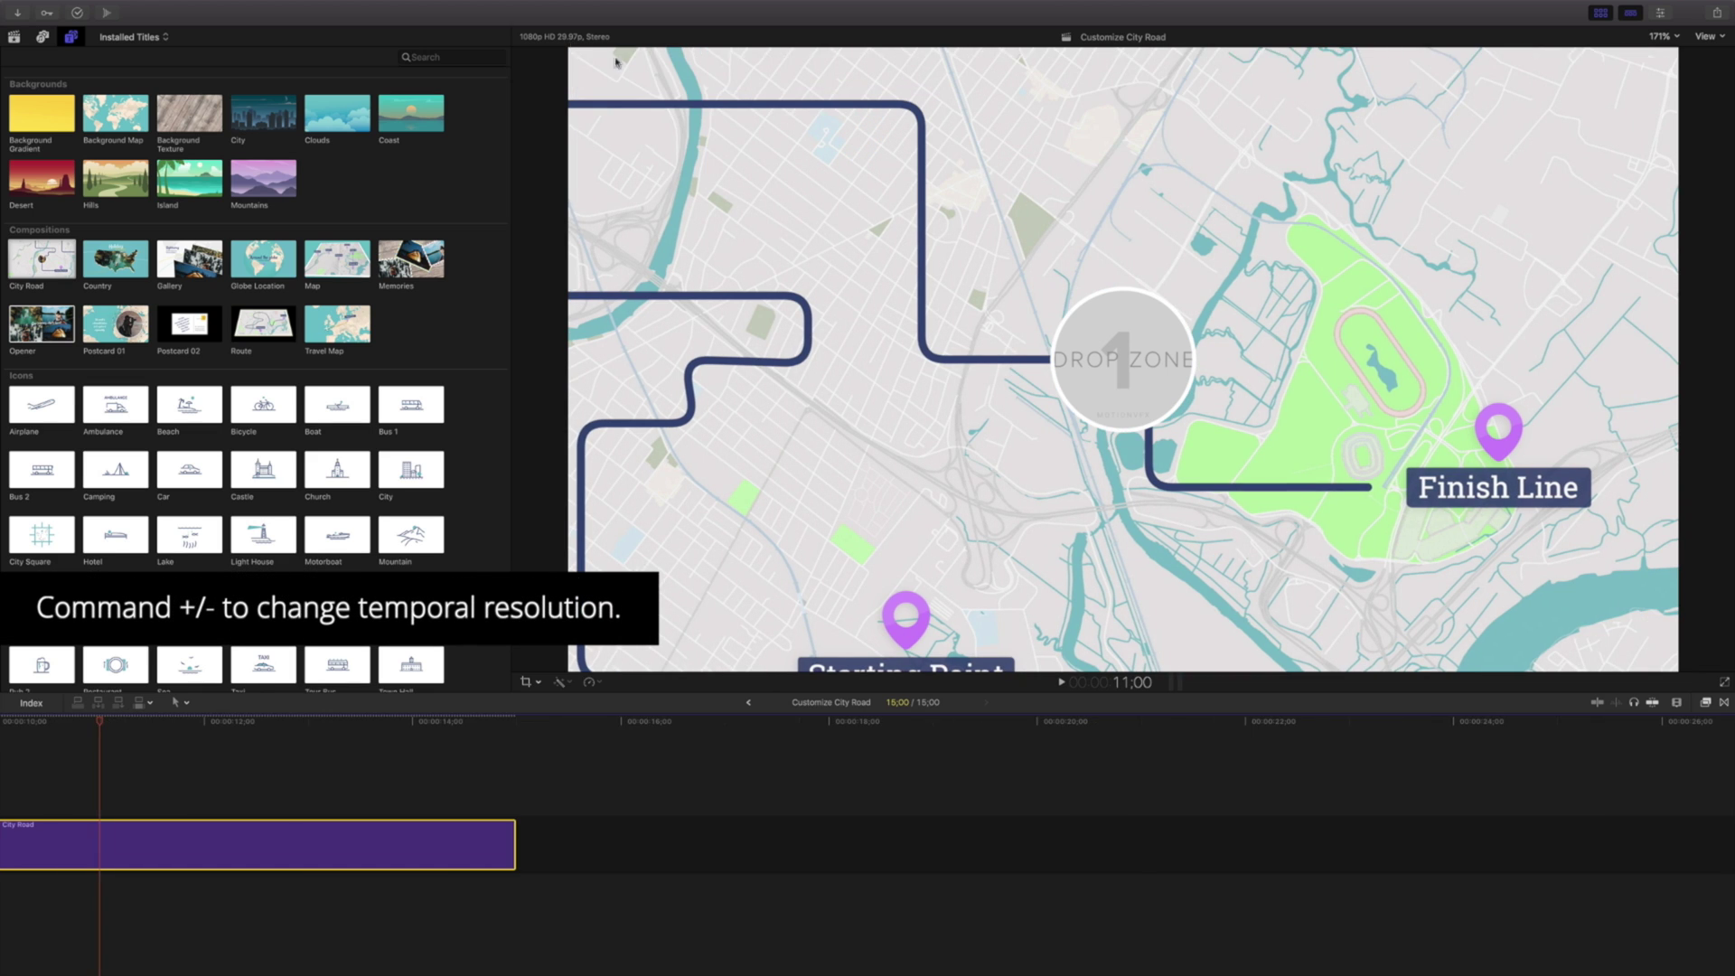
scroll(84, 779, left, 10)
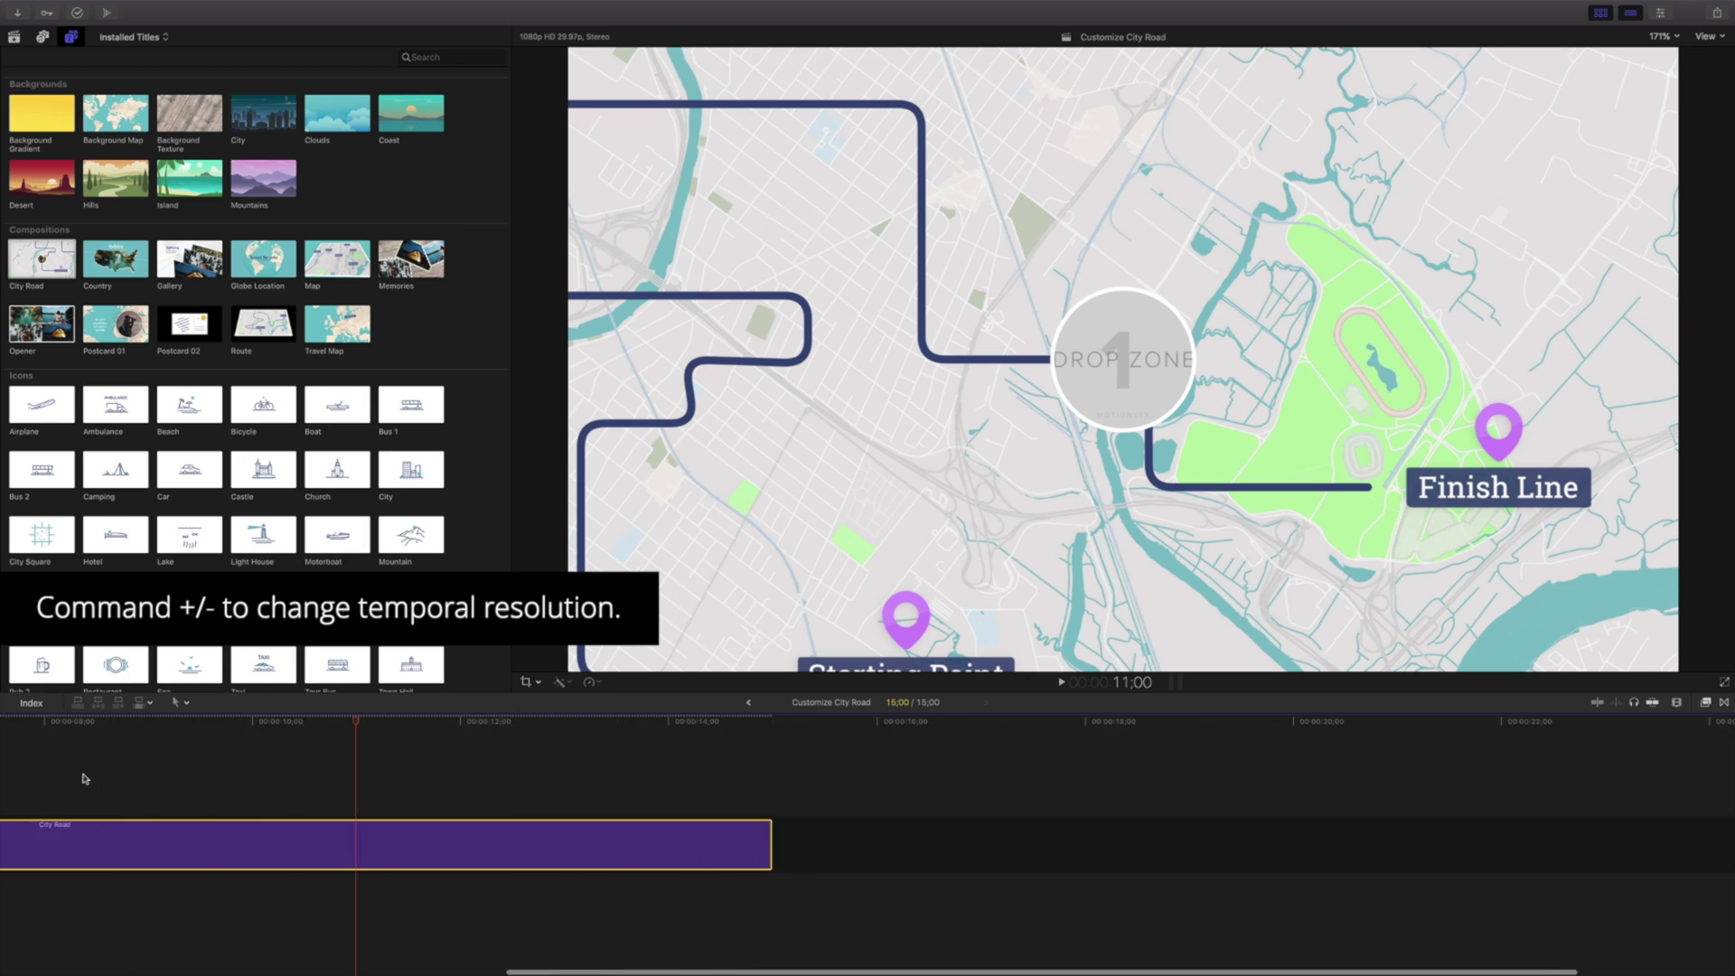
scroll(84, 779, left, 2)
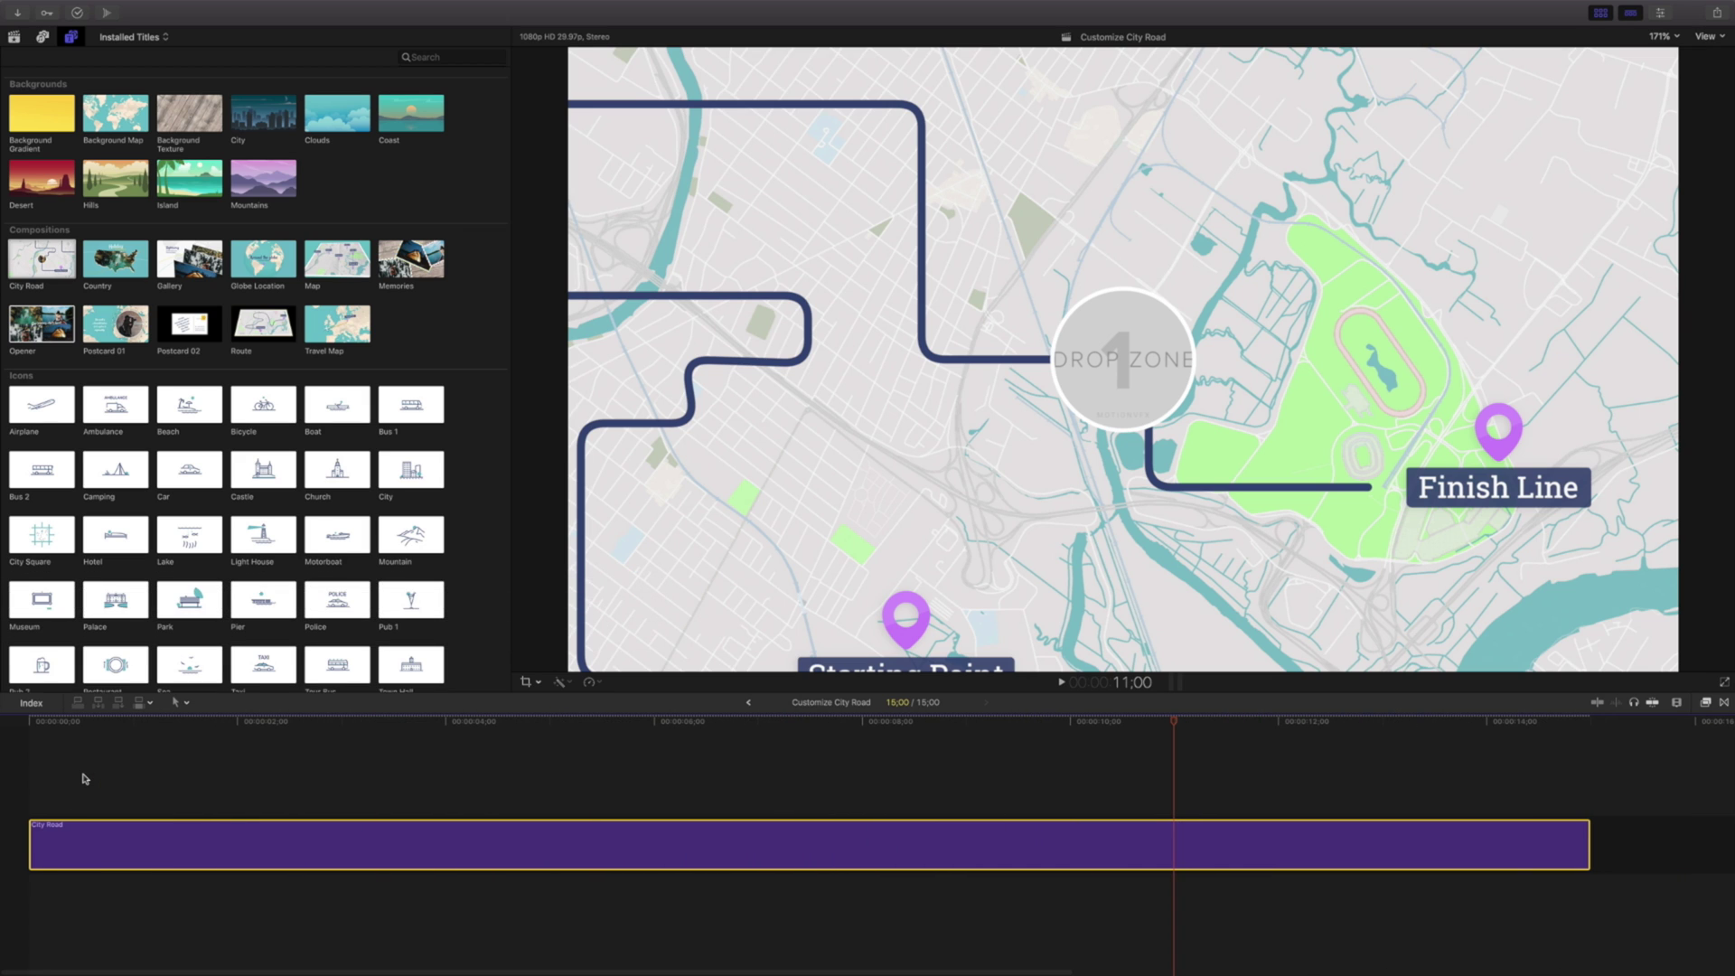
key(super+minus)
key(super+minus)
key(super+minus)
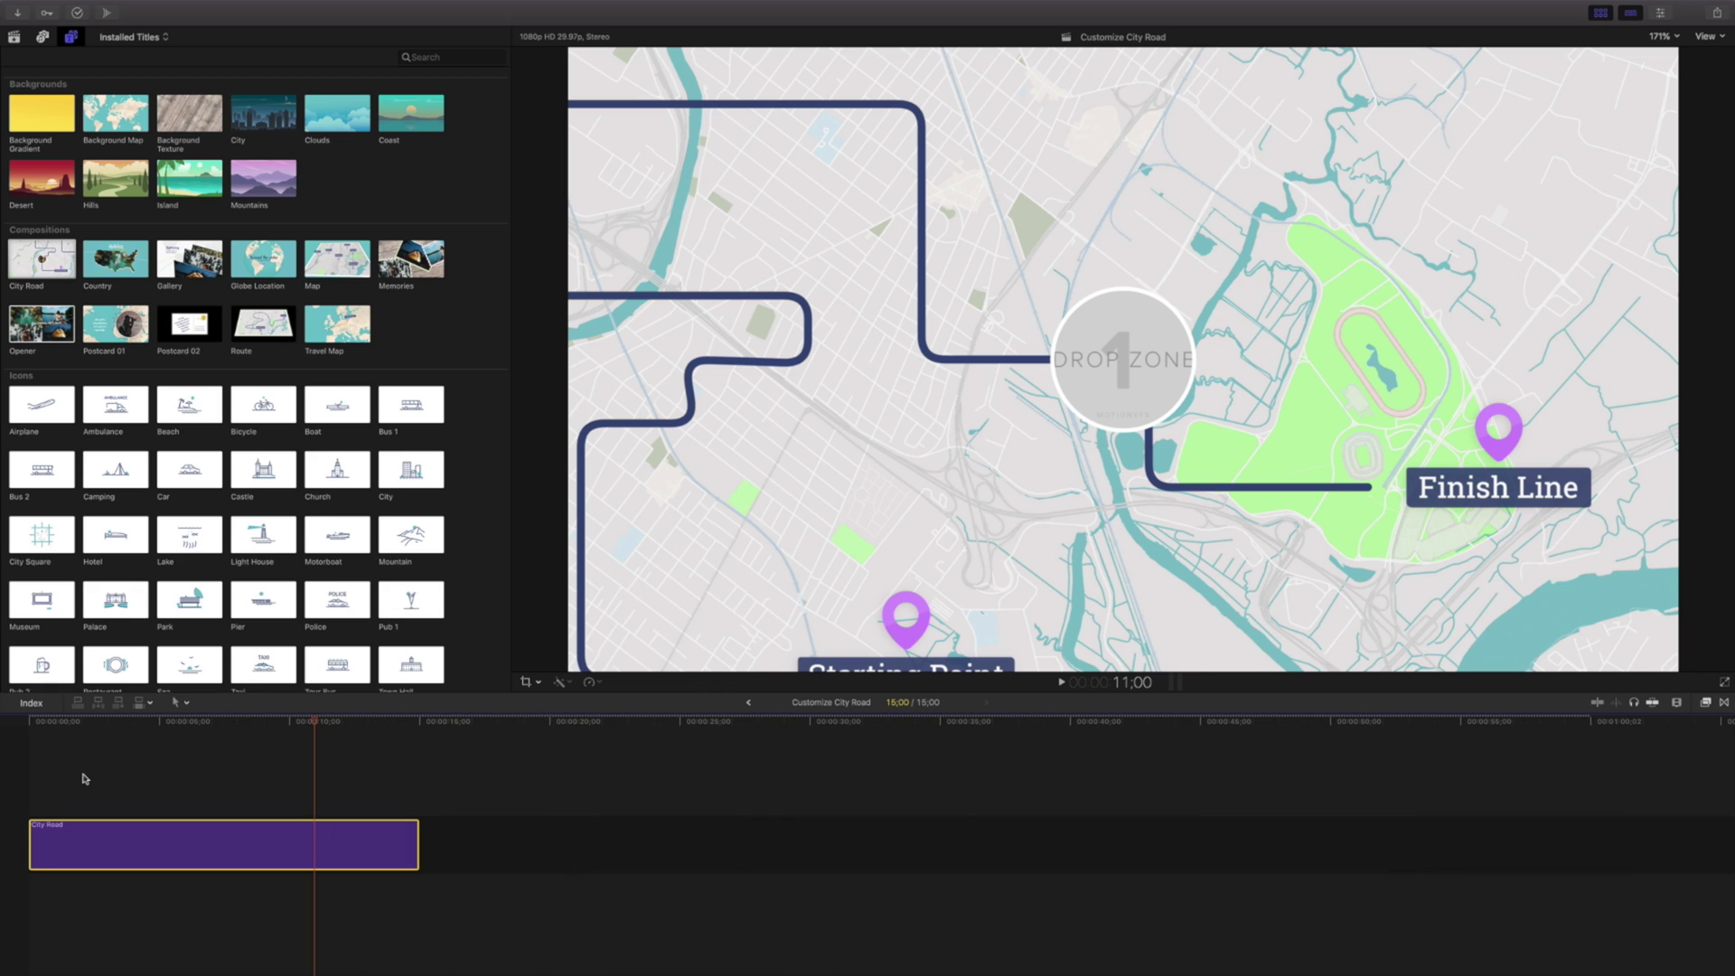
key(super+equal)
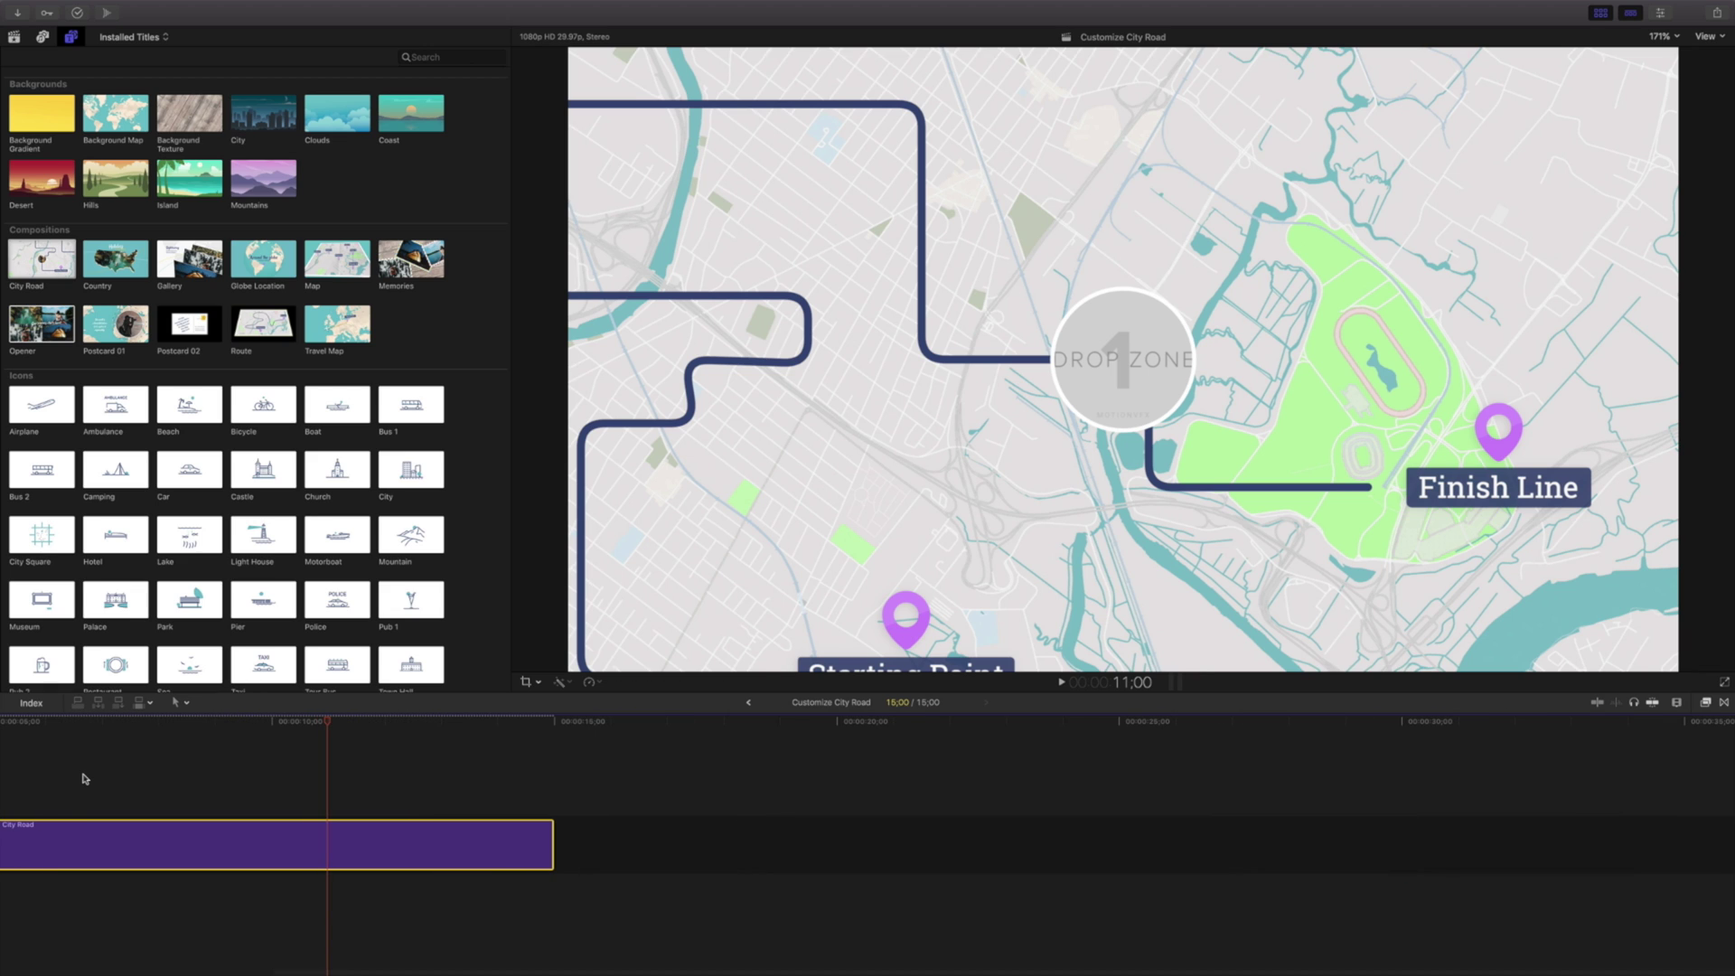
scroll(81, 777, left, 4)
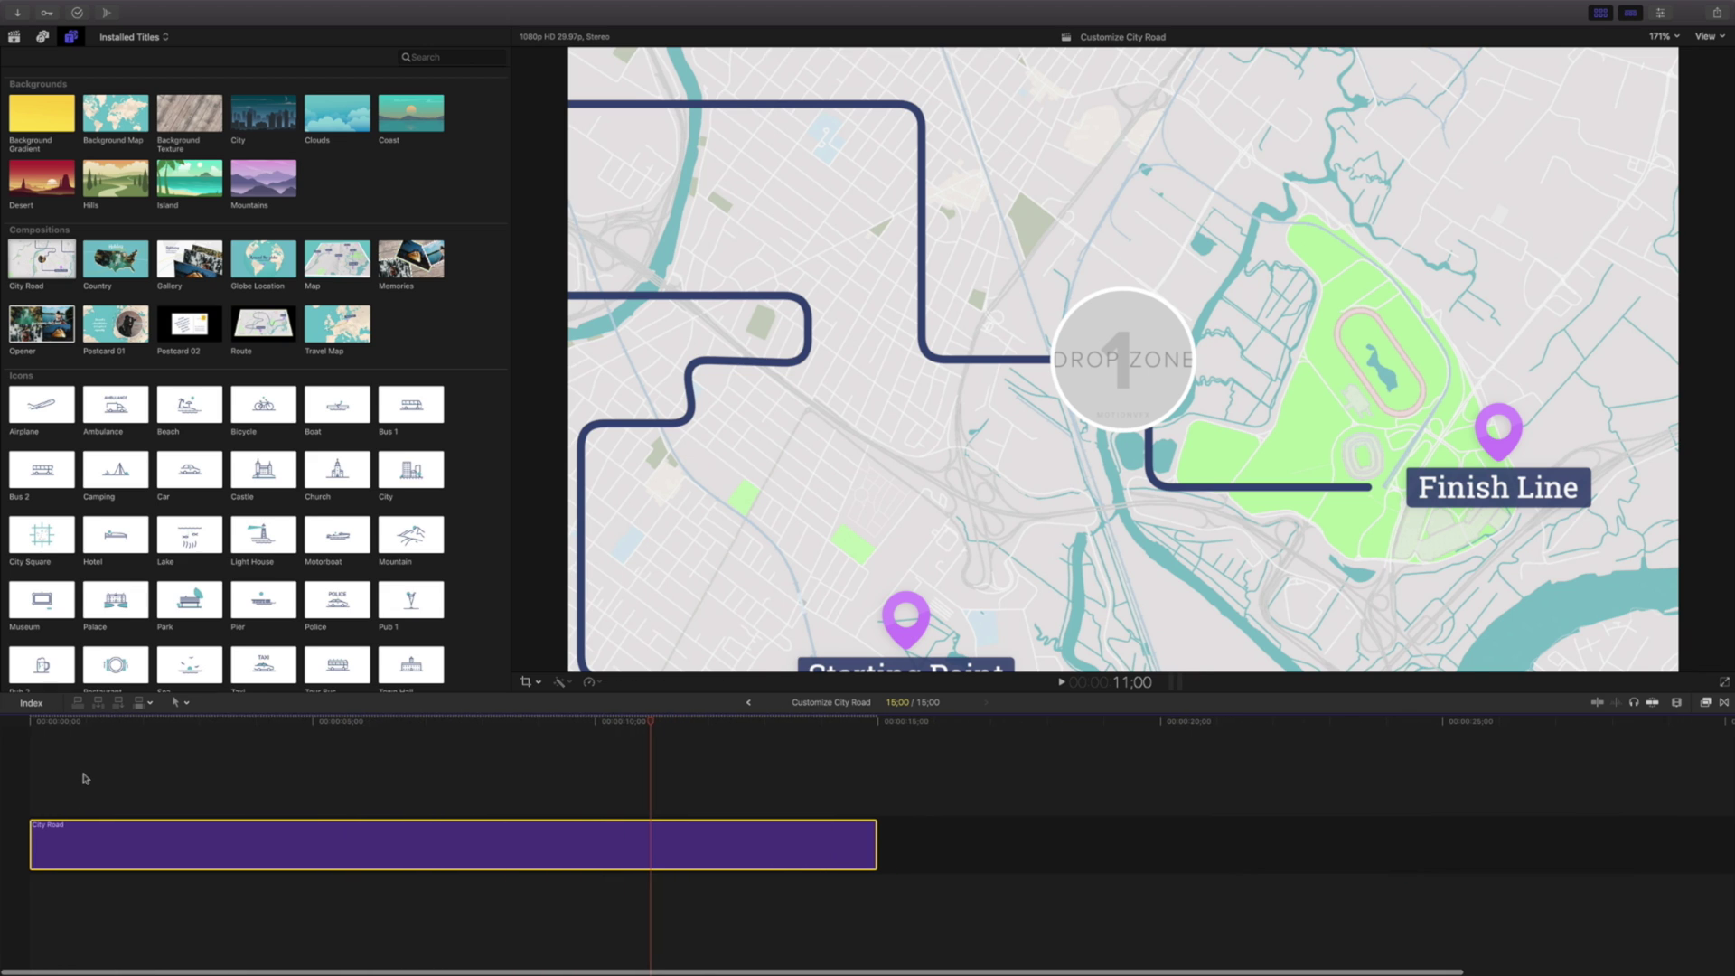
click(31, 729)
key(space)
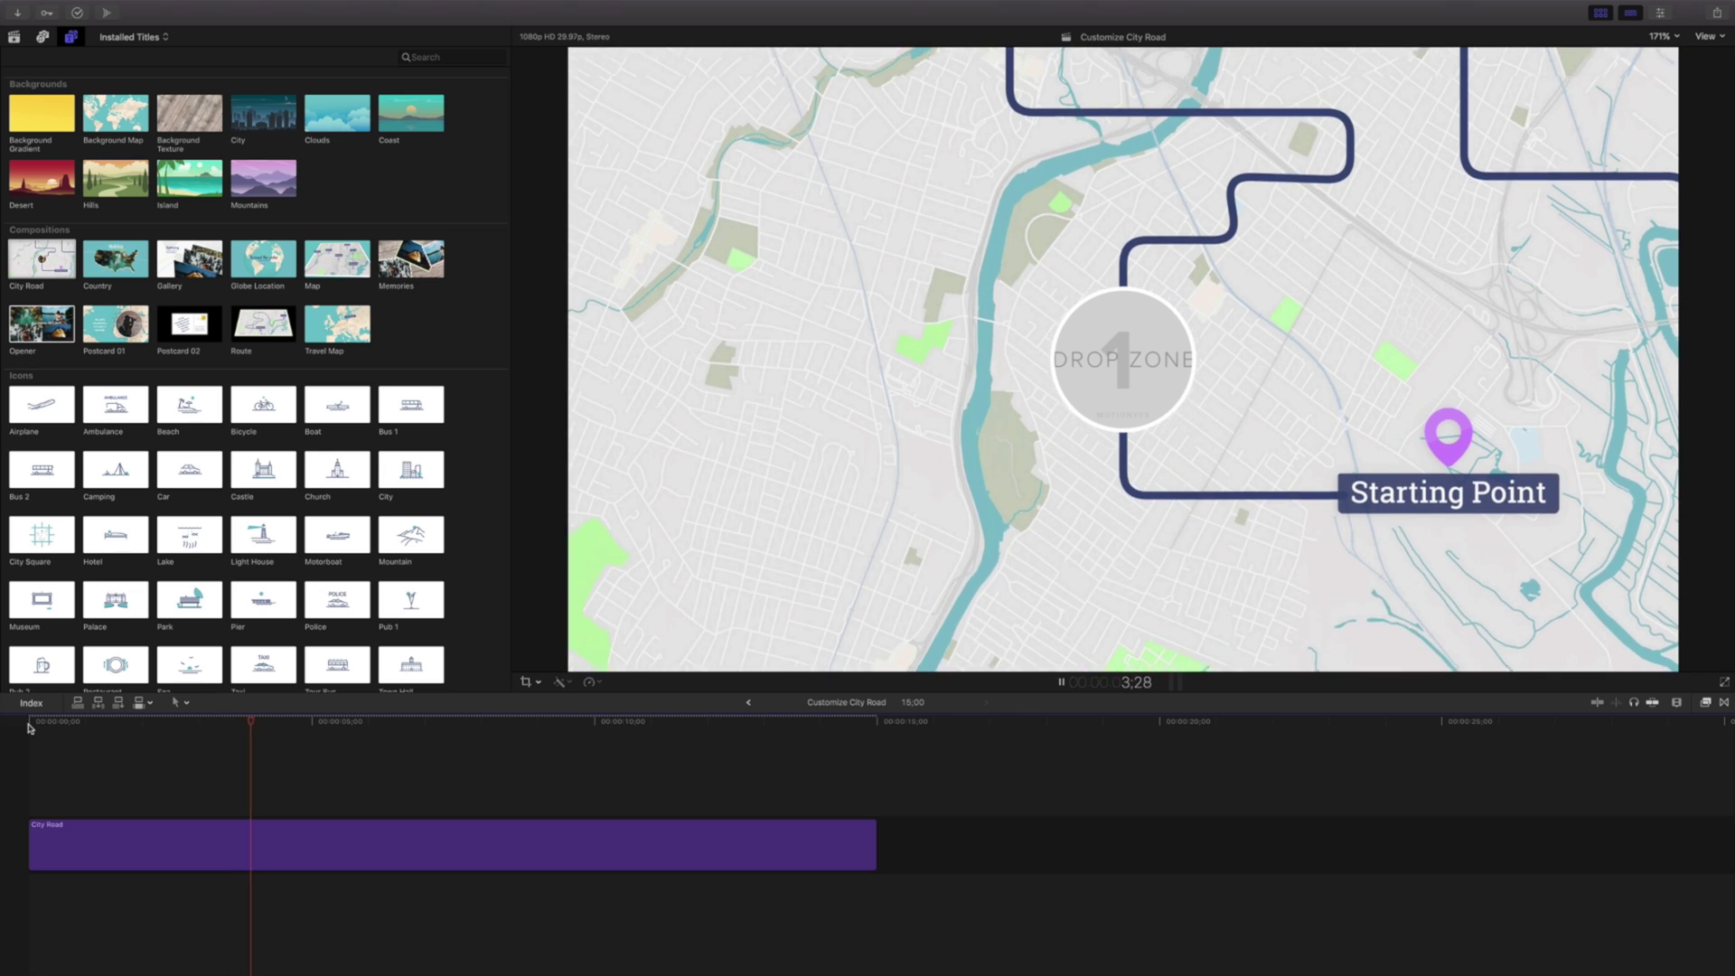
key(space)
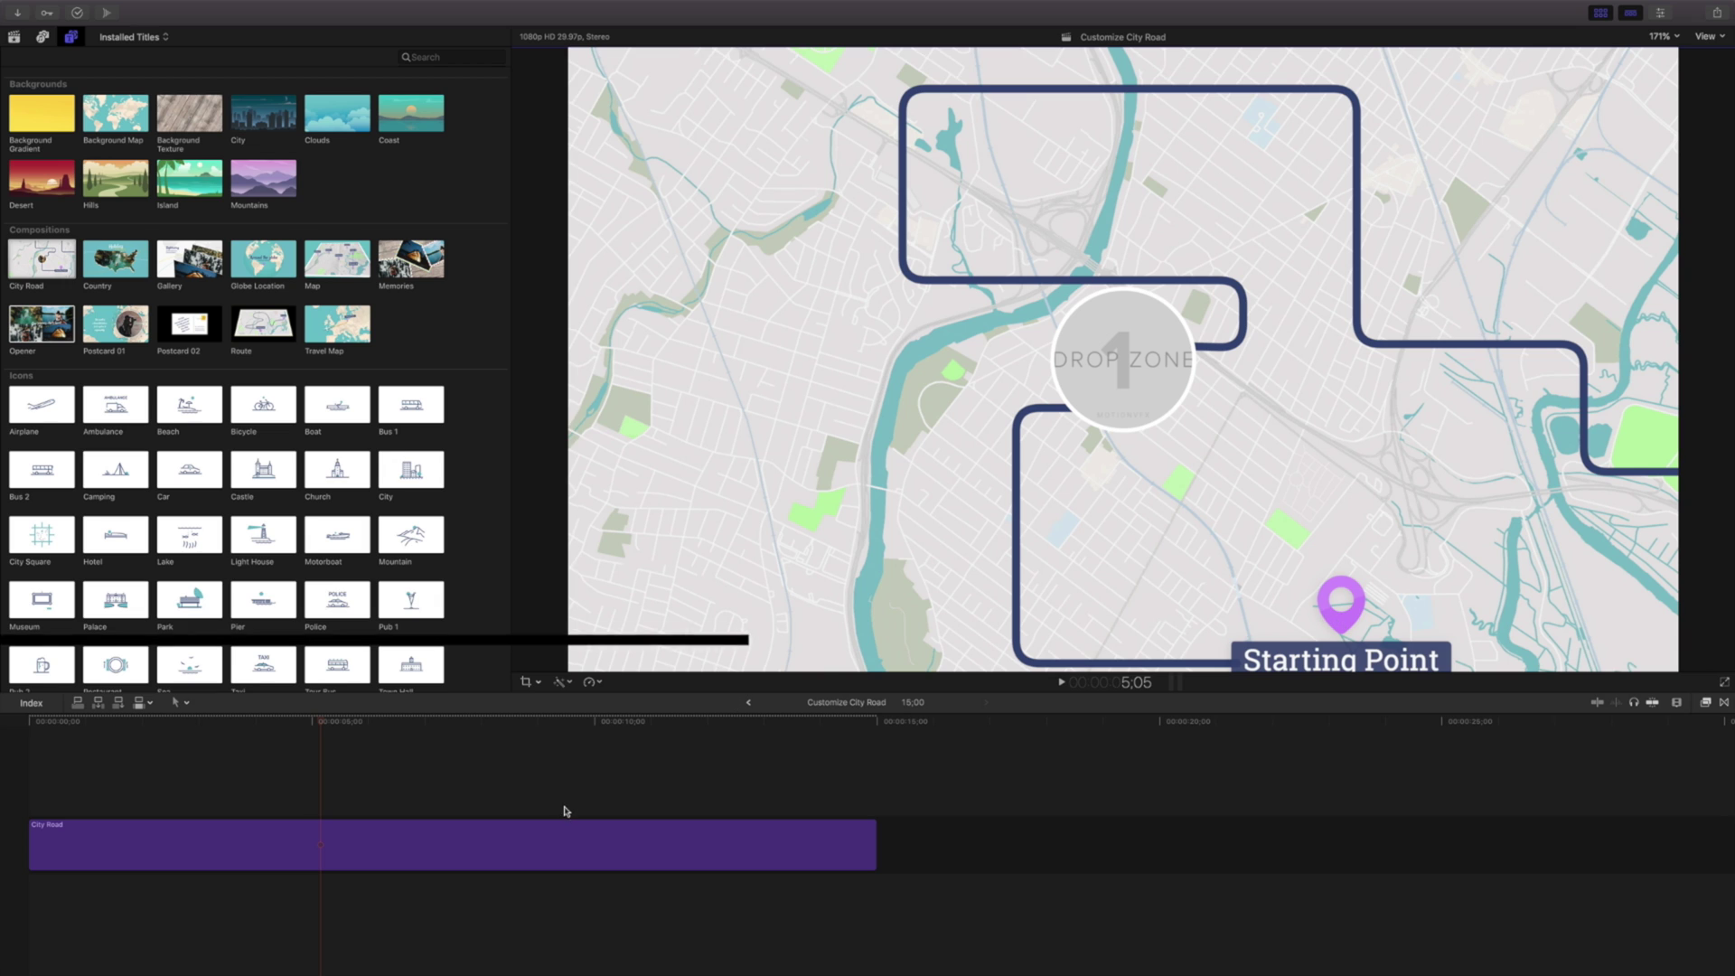
click(557, 840)
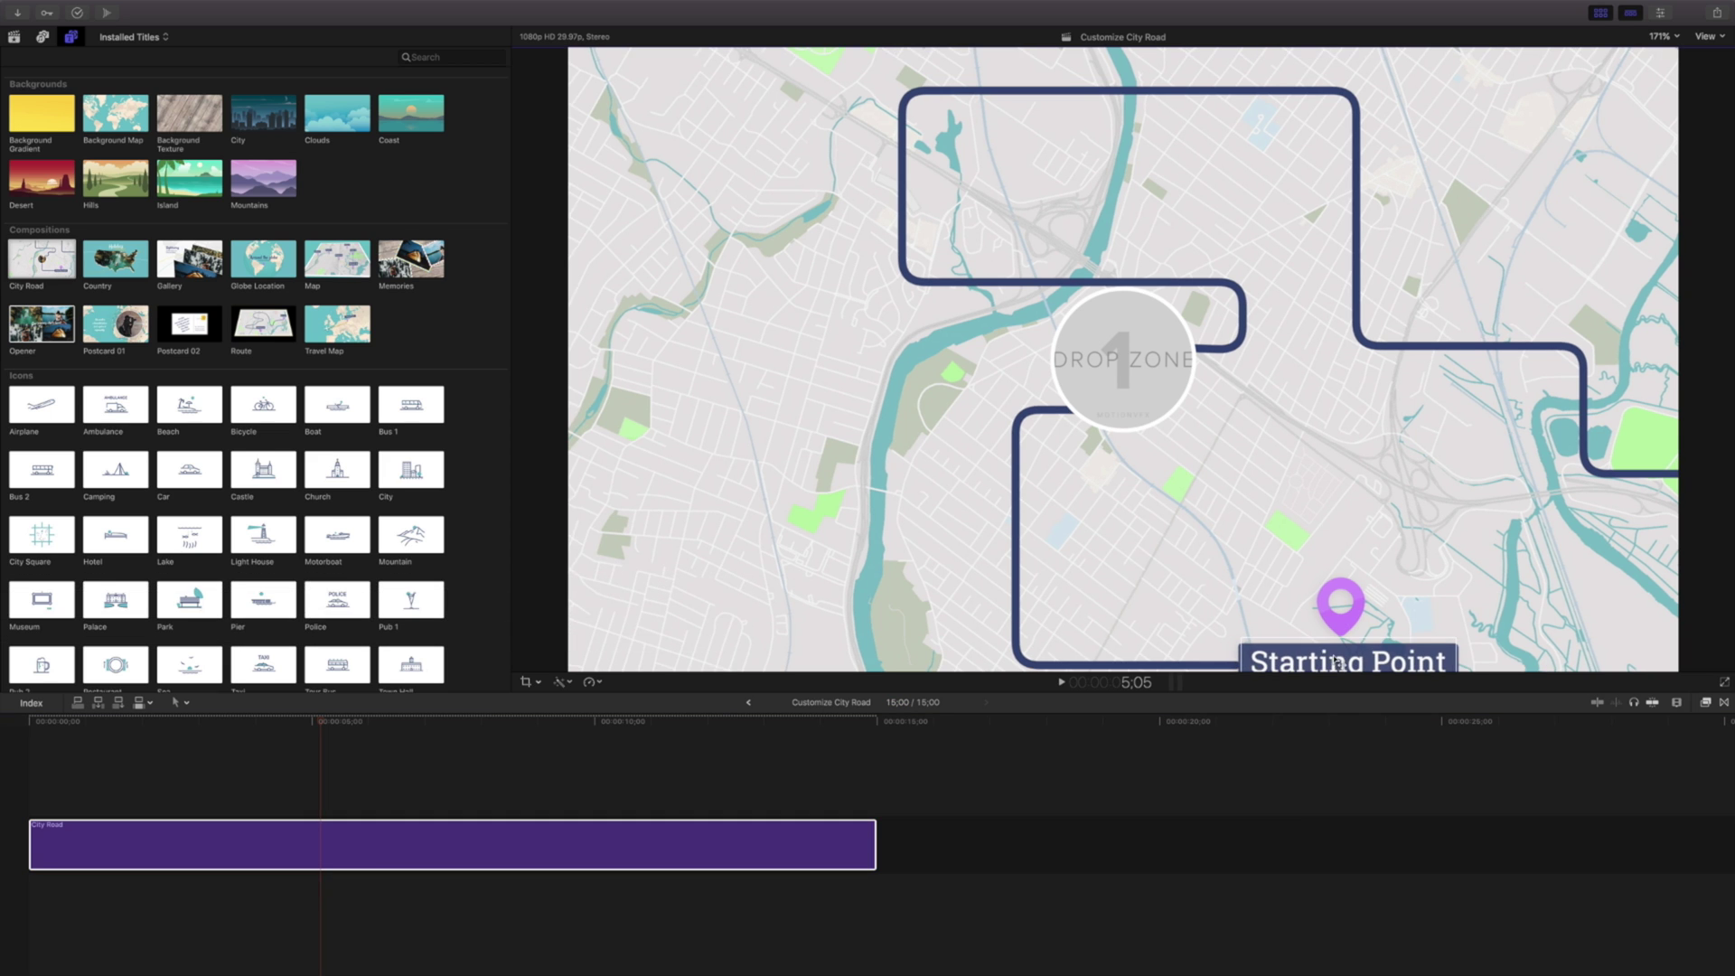
drag(1315, 645, 1289, 520)
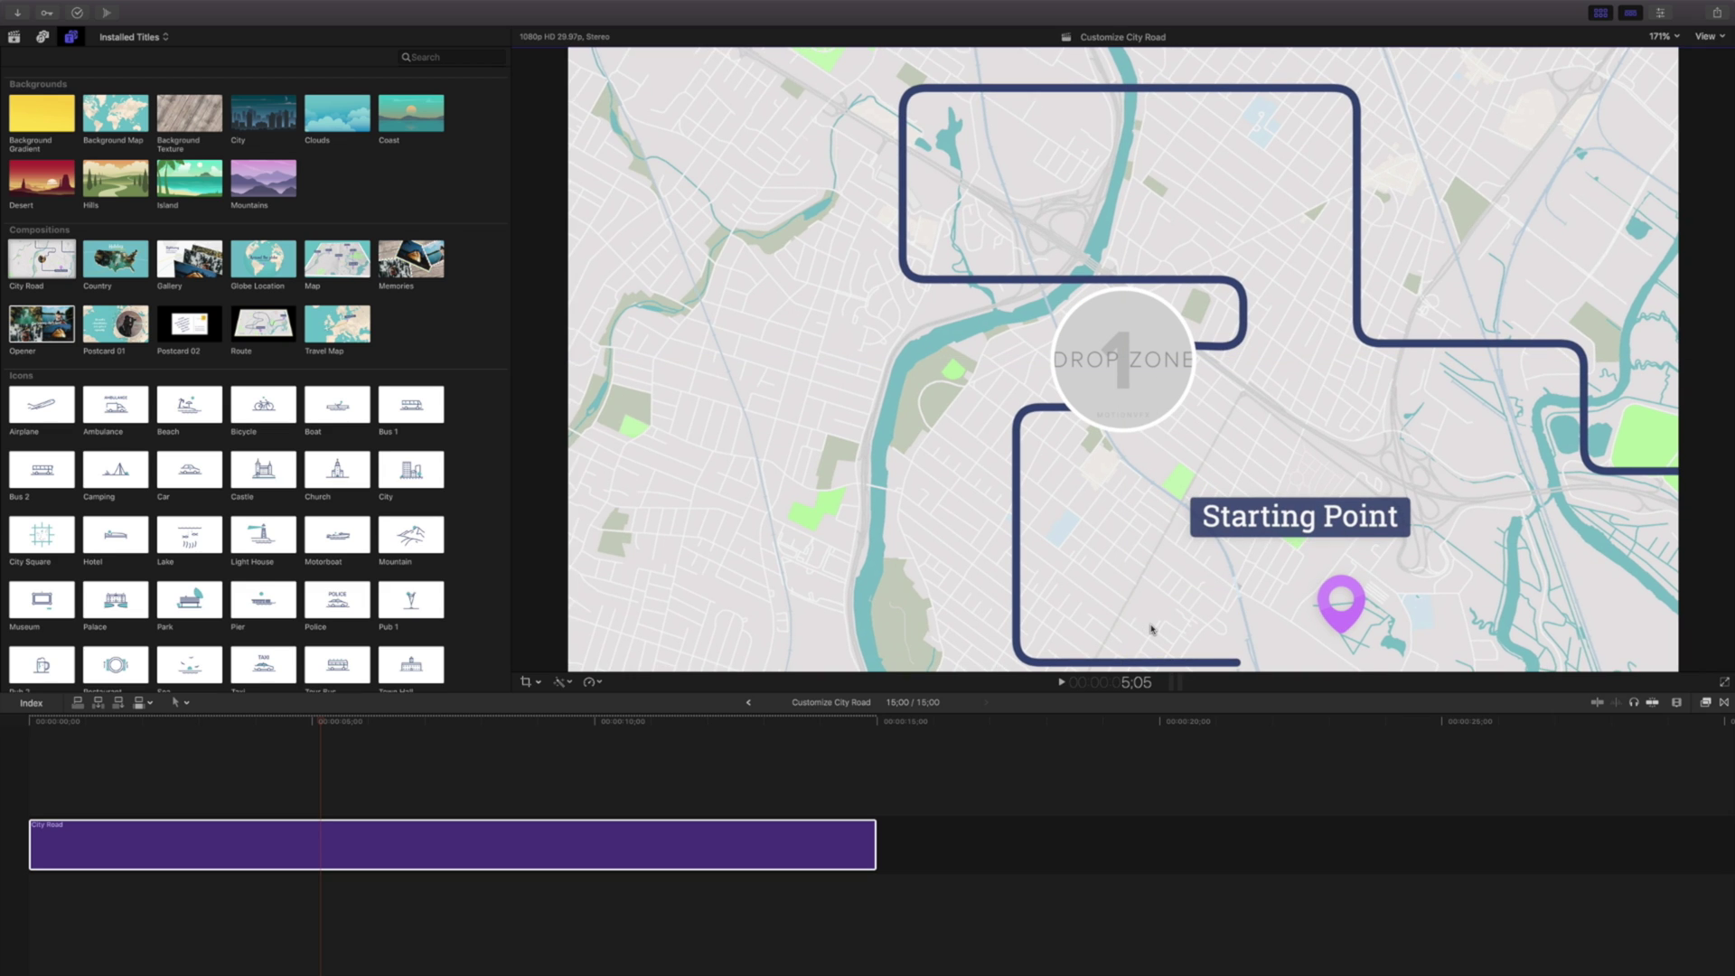
key(super+z)
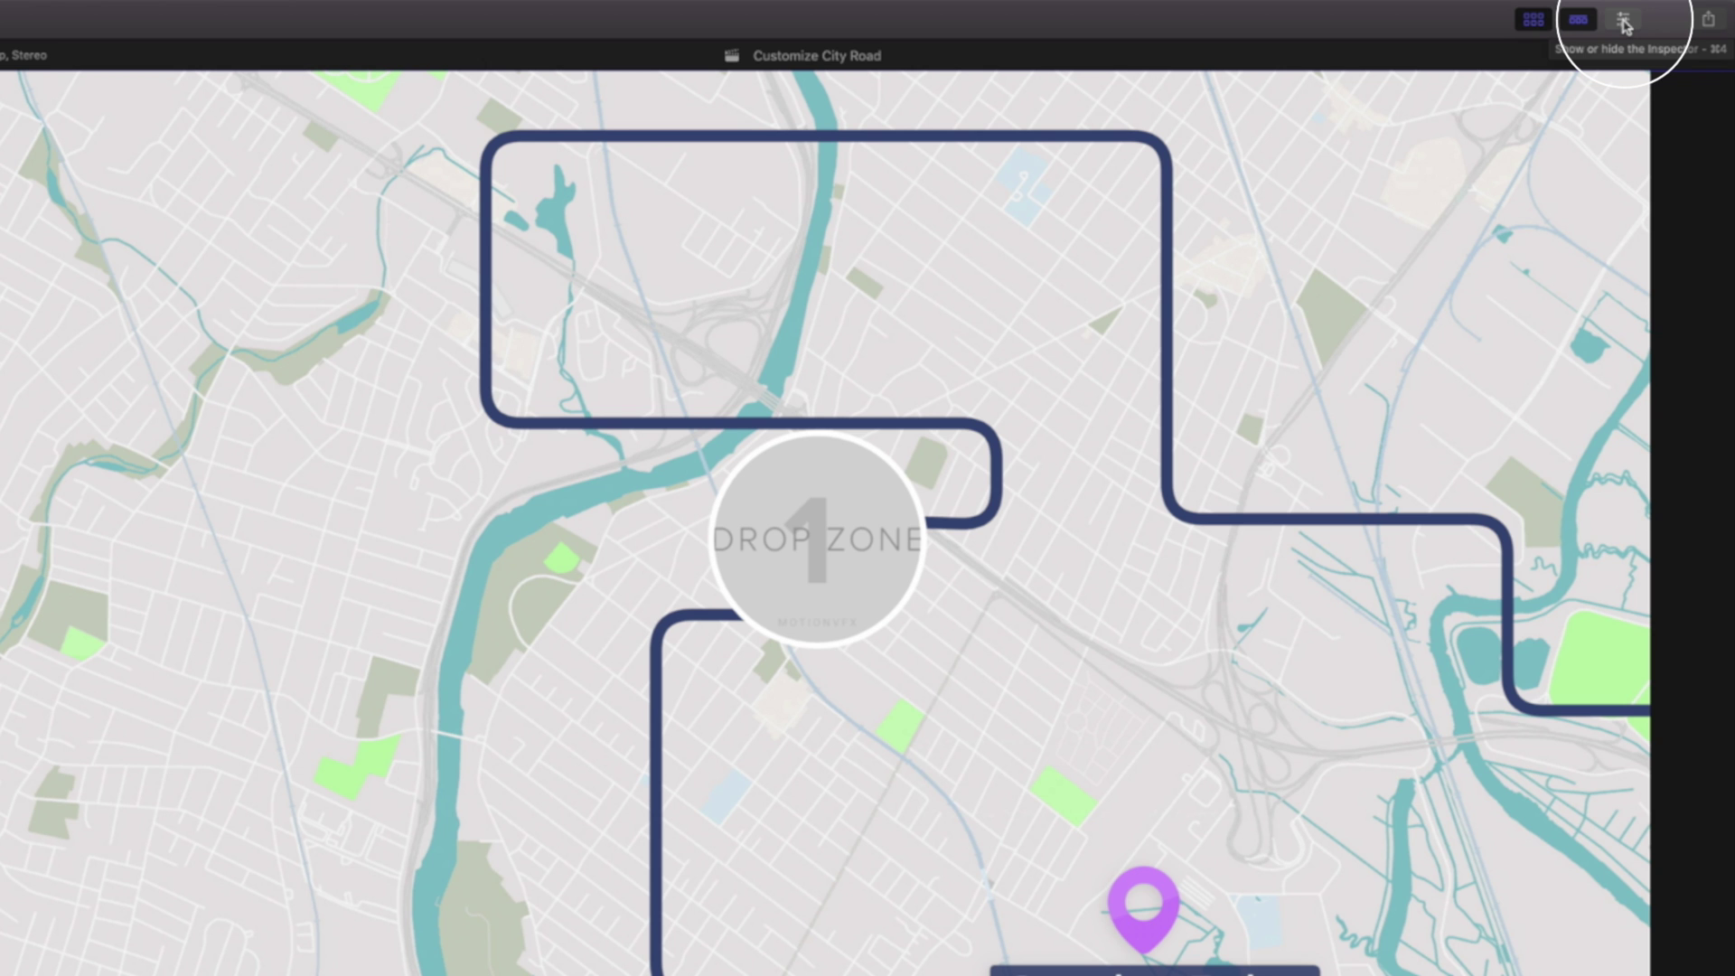
click(1623, 22)
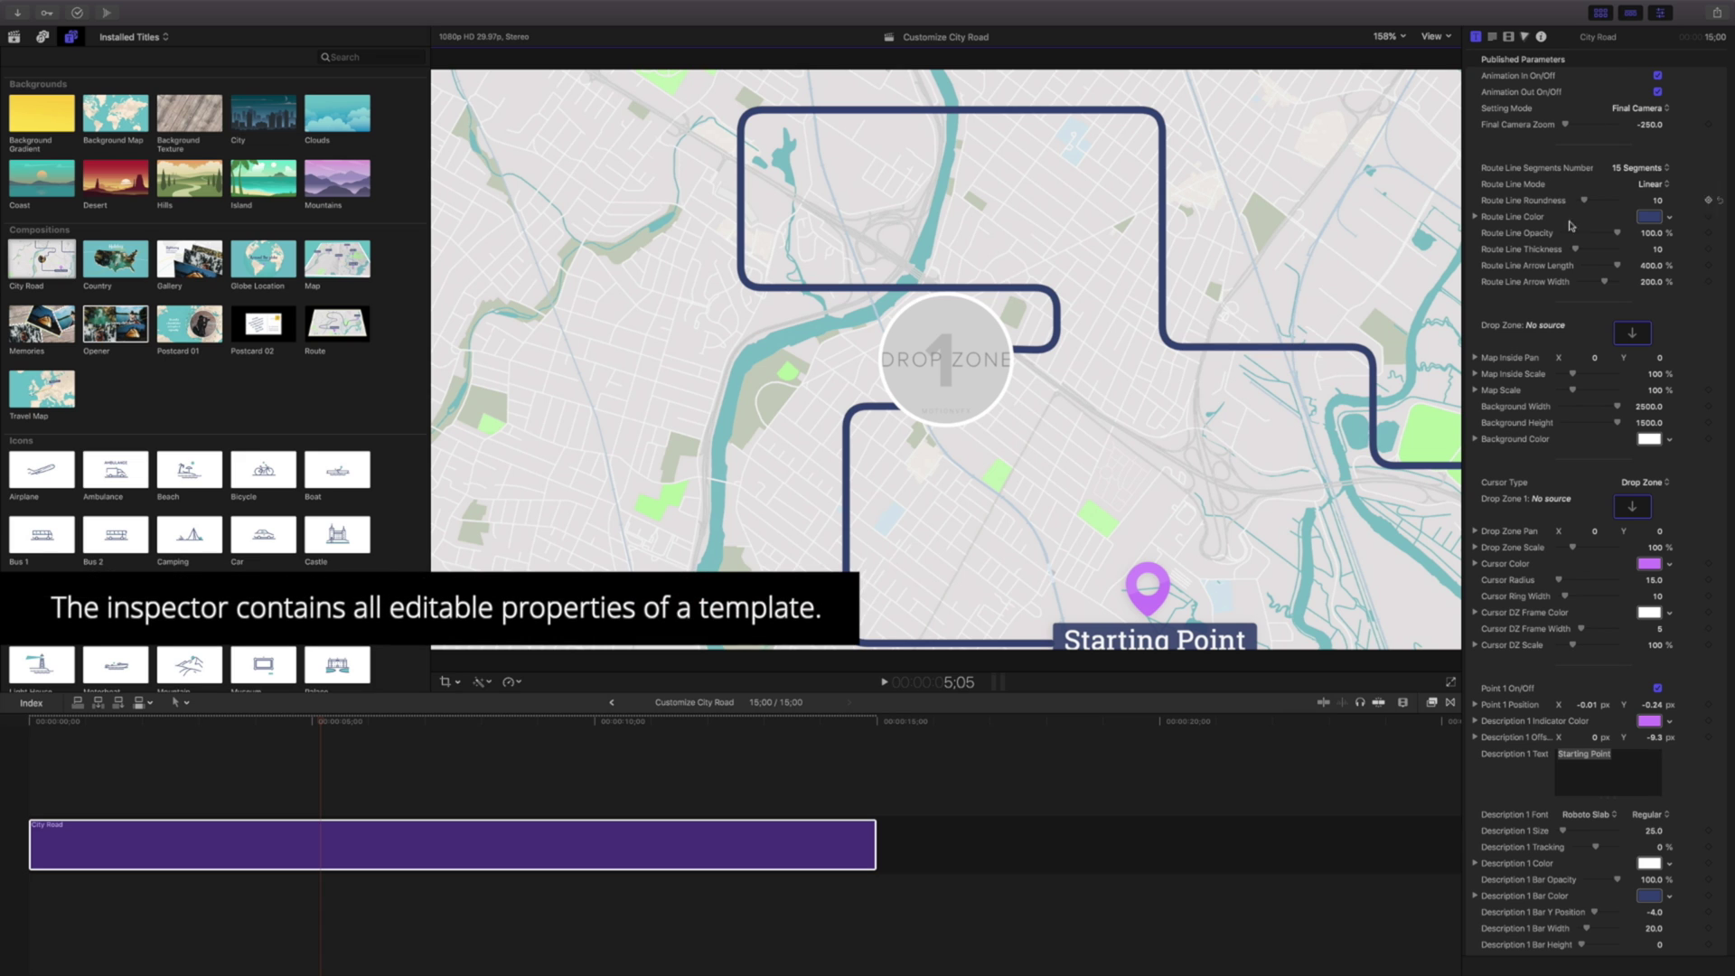
scroll(1559, 424, down, 8)
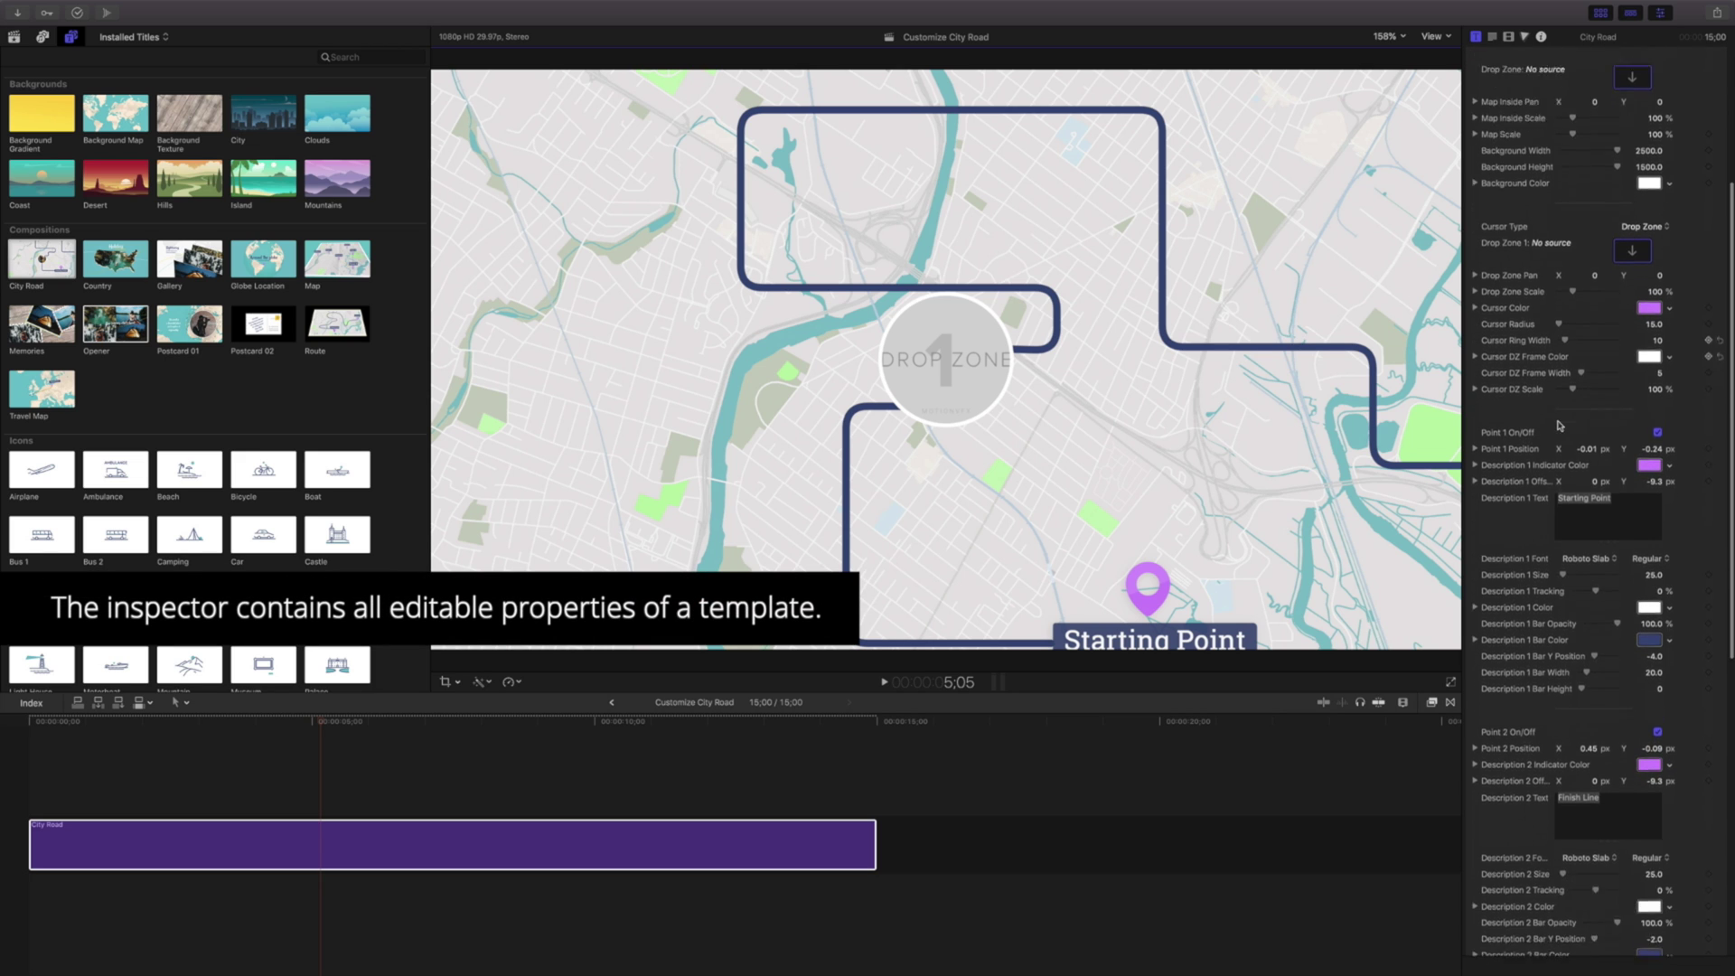
scroll(1528, 493, down, 4)
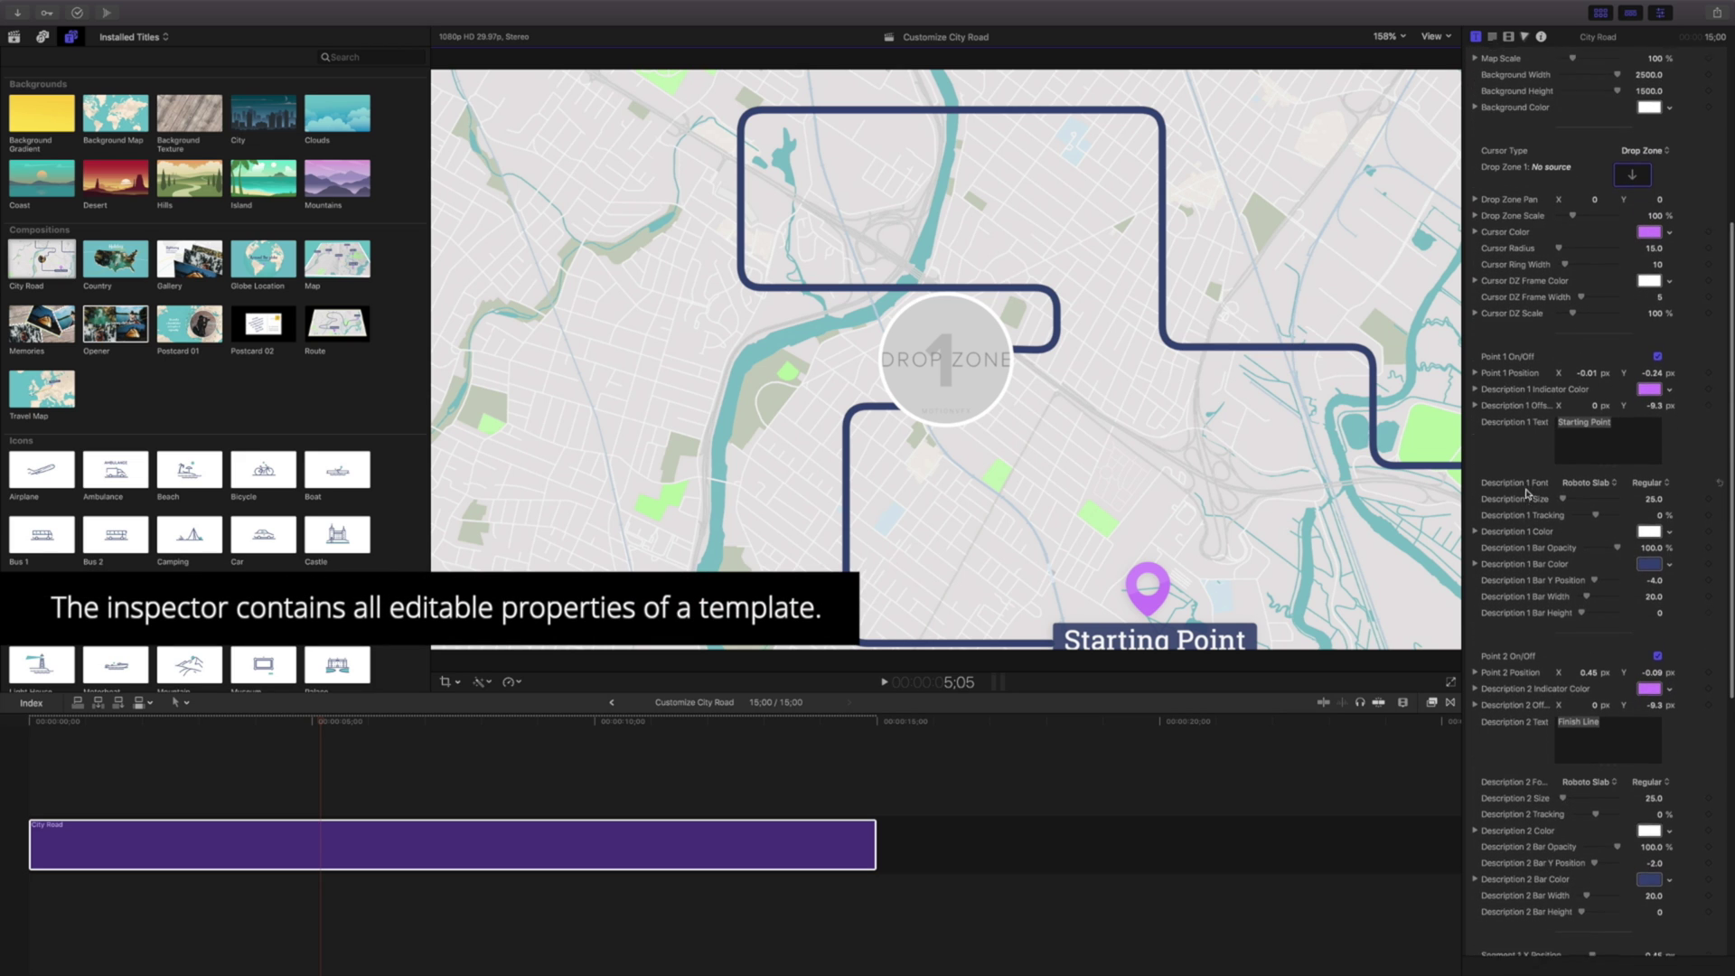
scroll(1528, 494, down, 9)
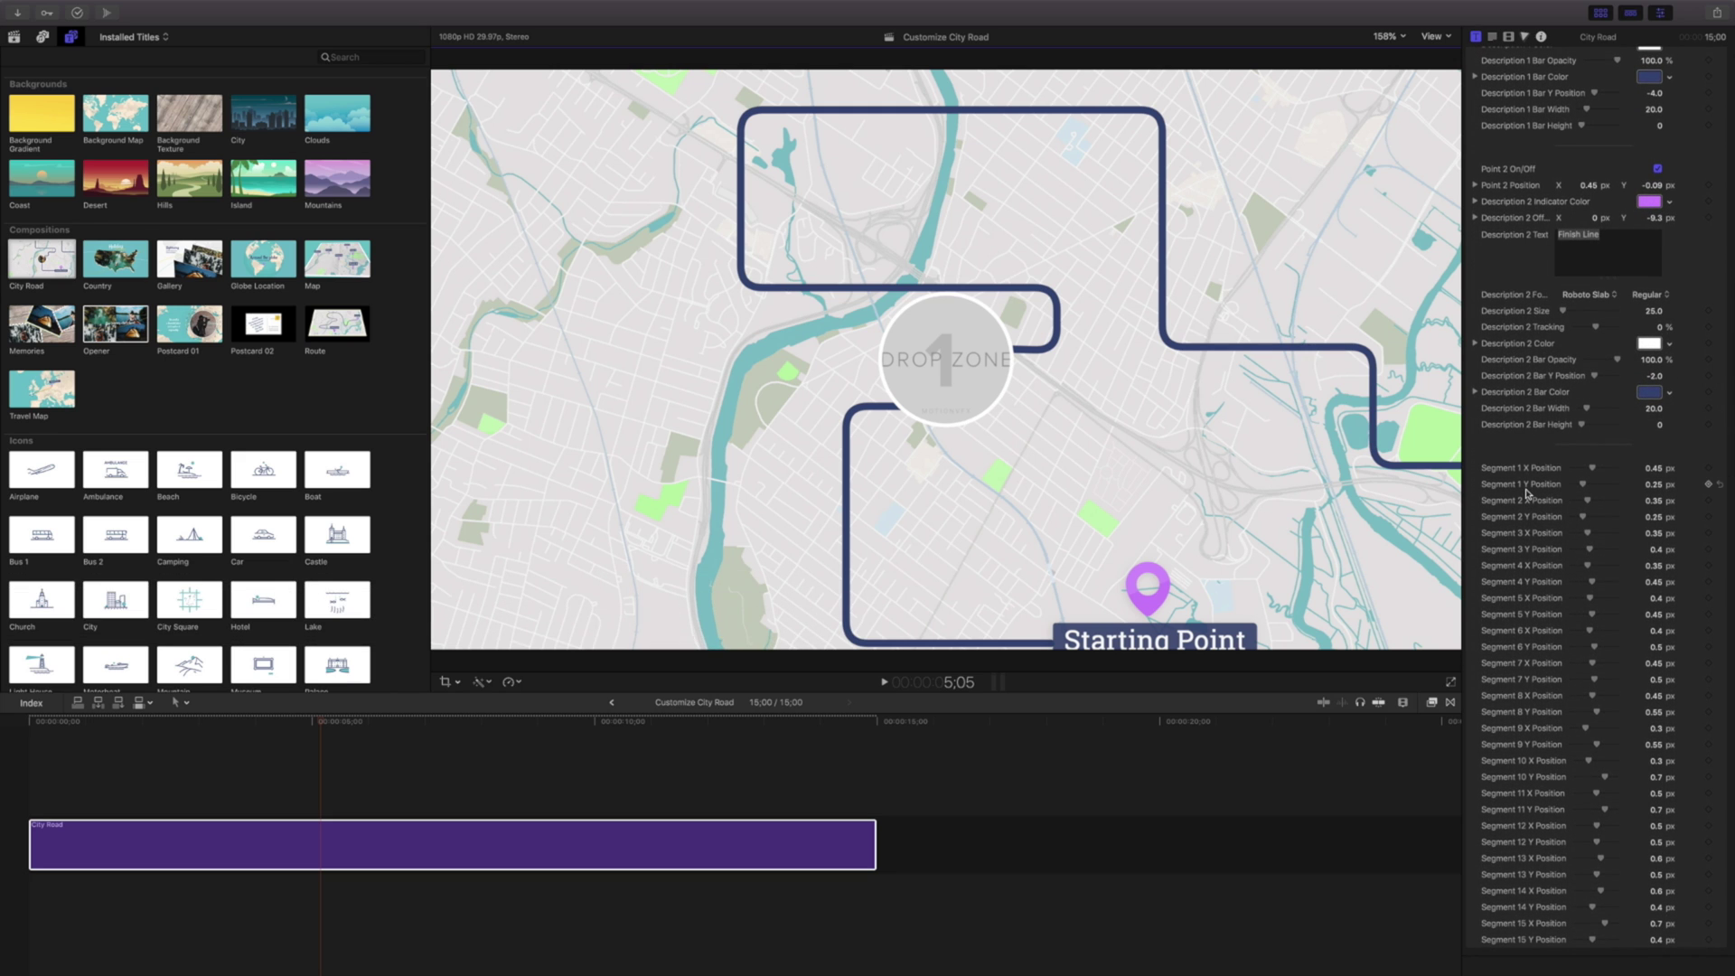
scroll(1527, 493, up, 10)
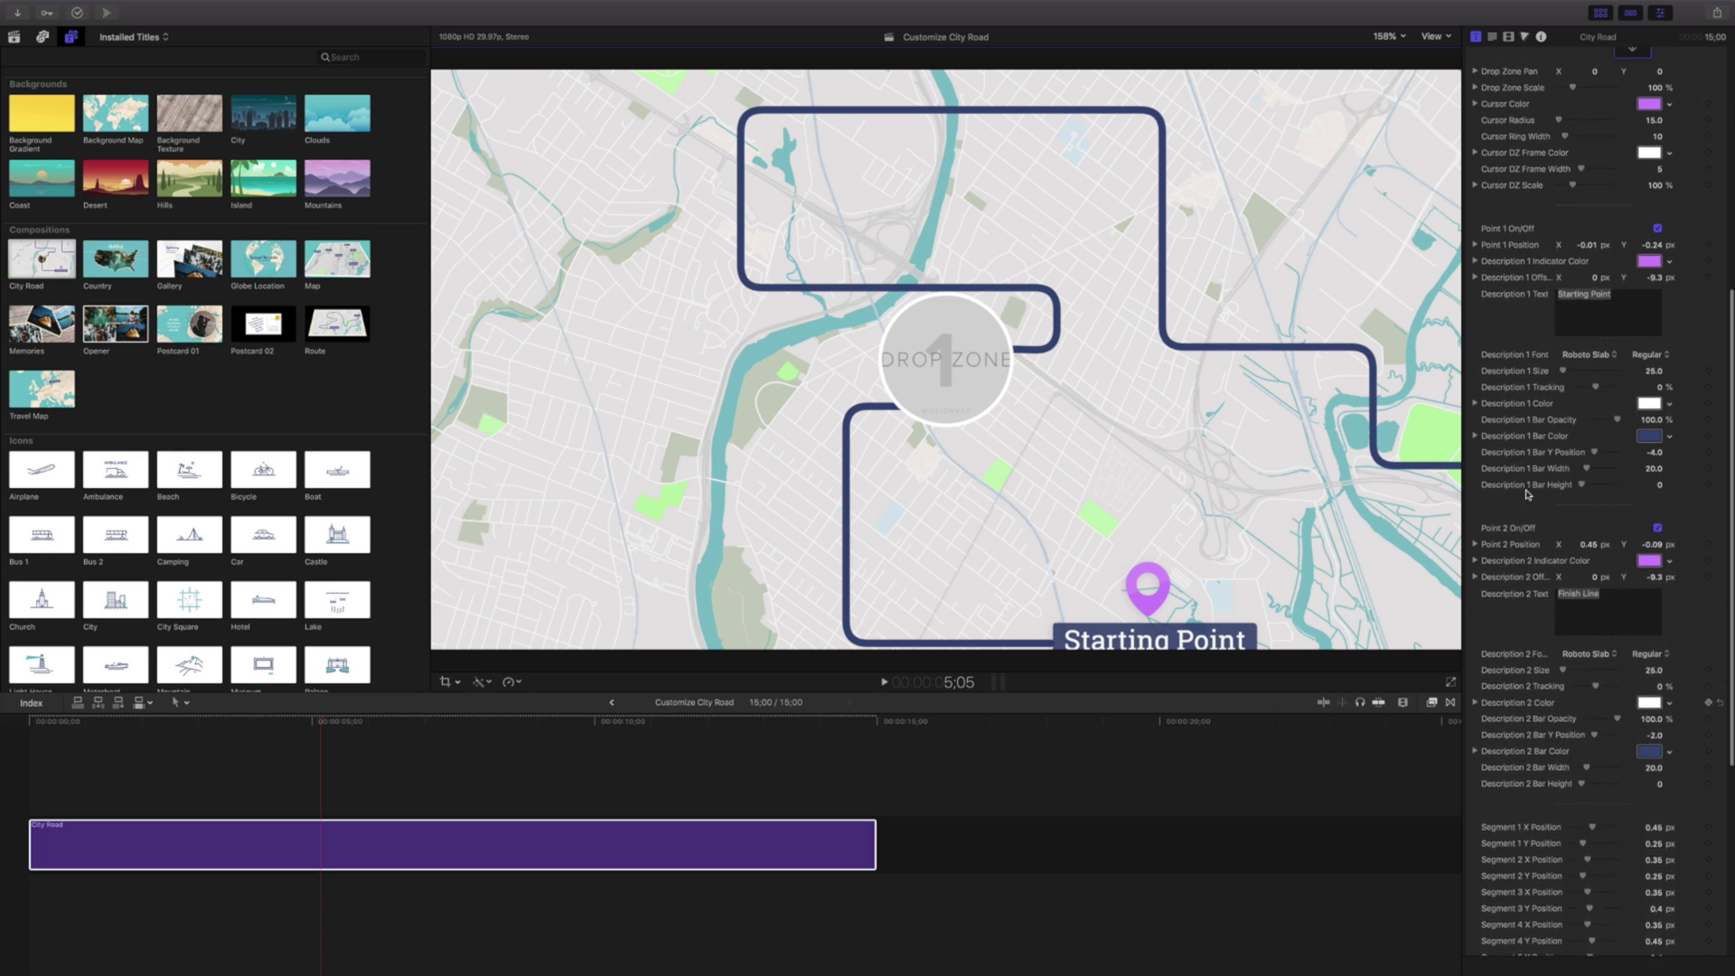
scroll(1527, 494, up, 12)
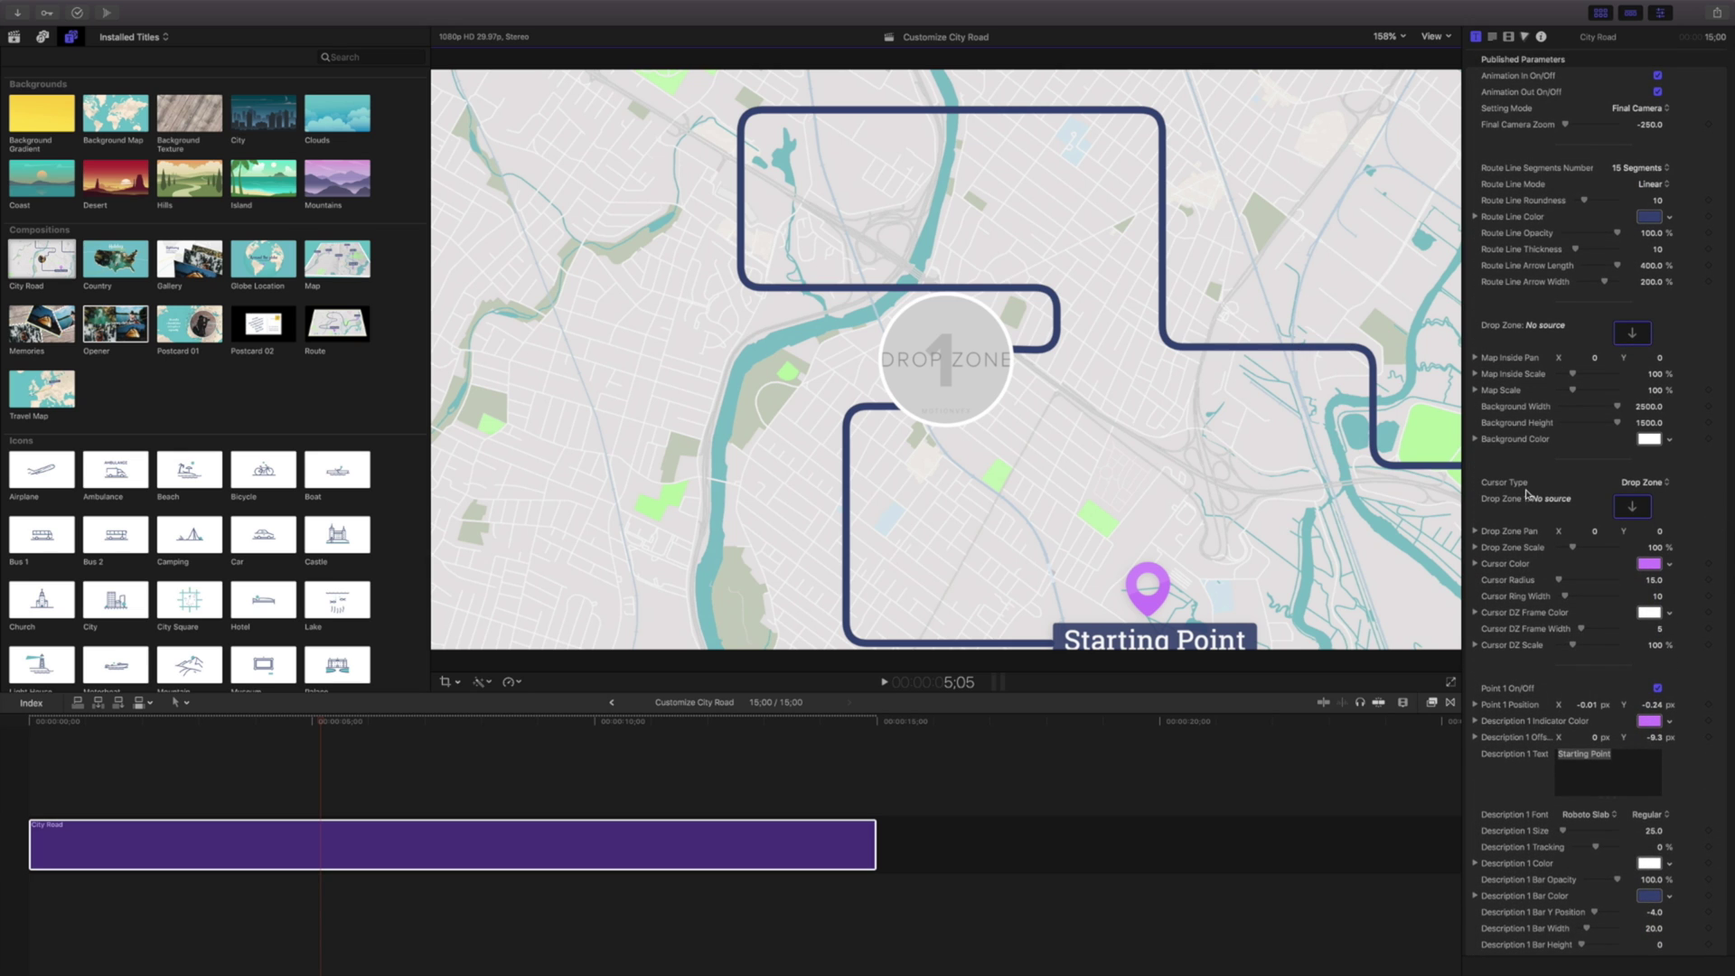
key(space)
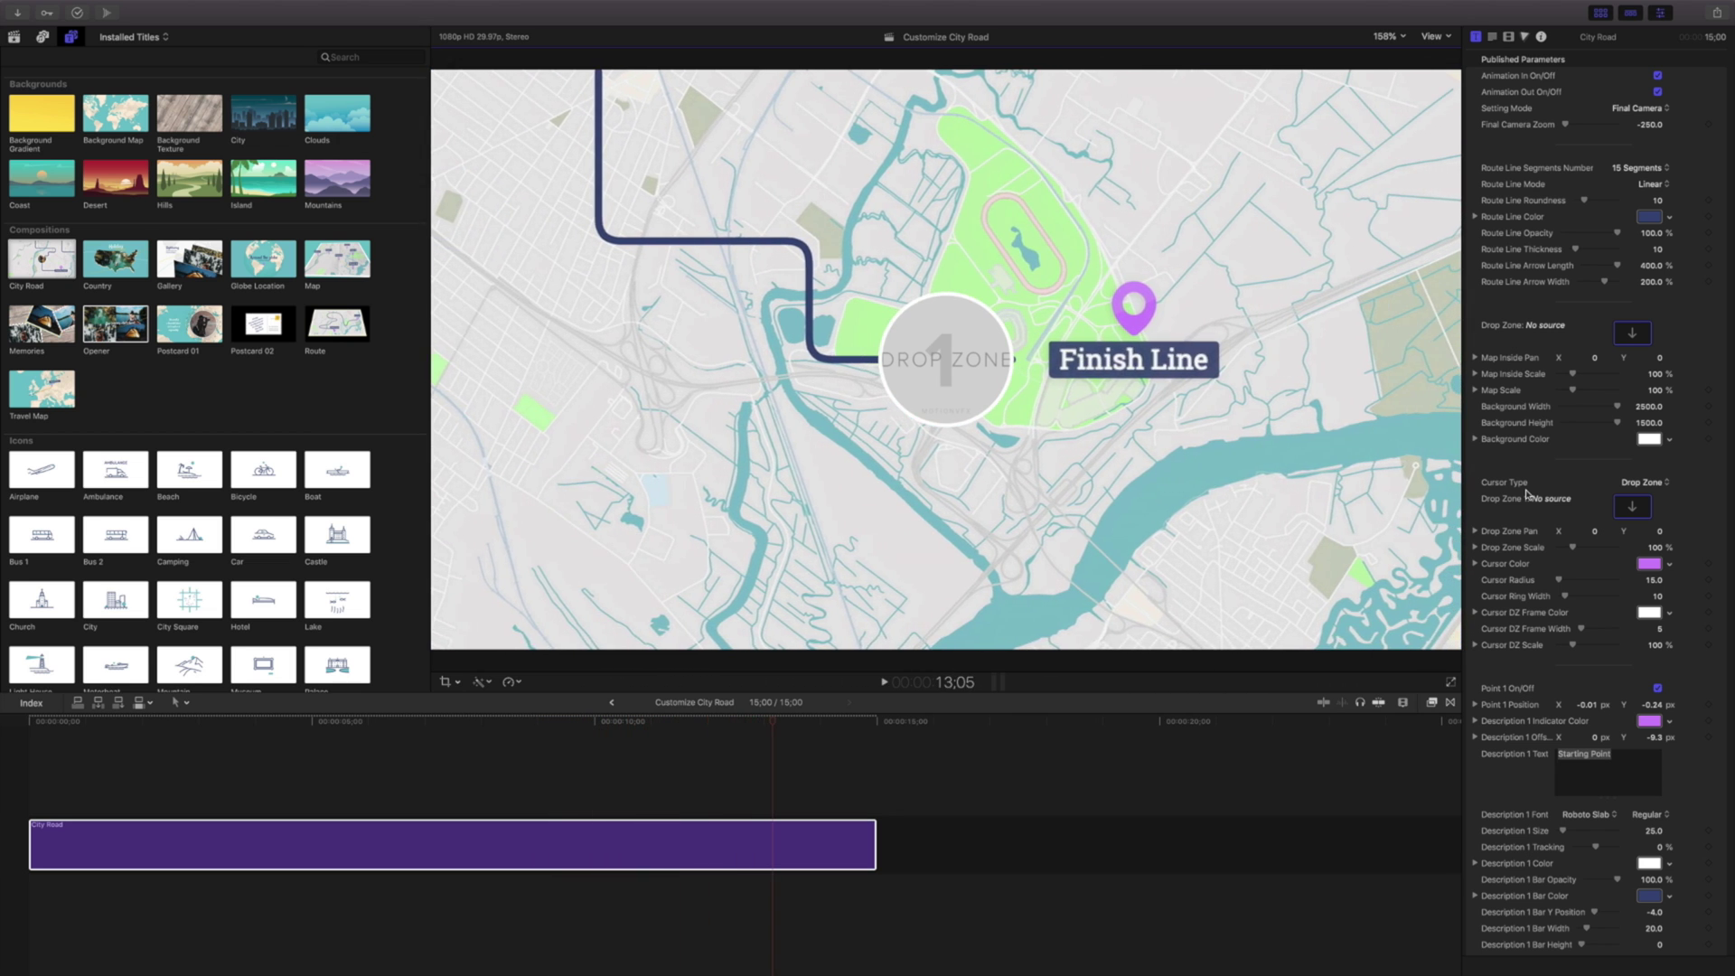
key(space)
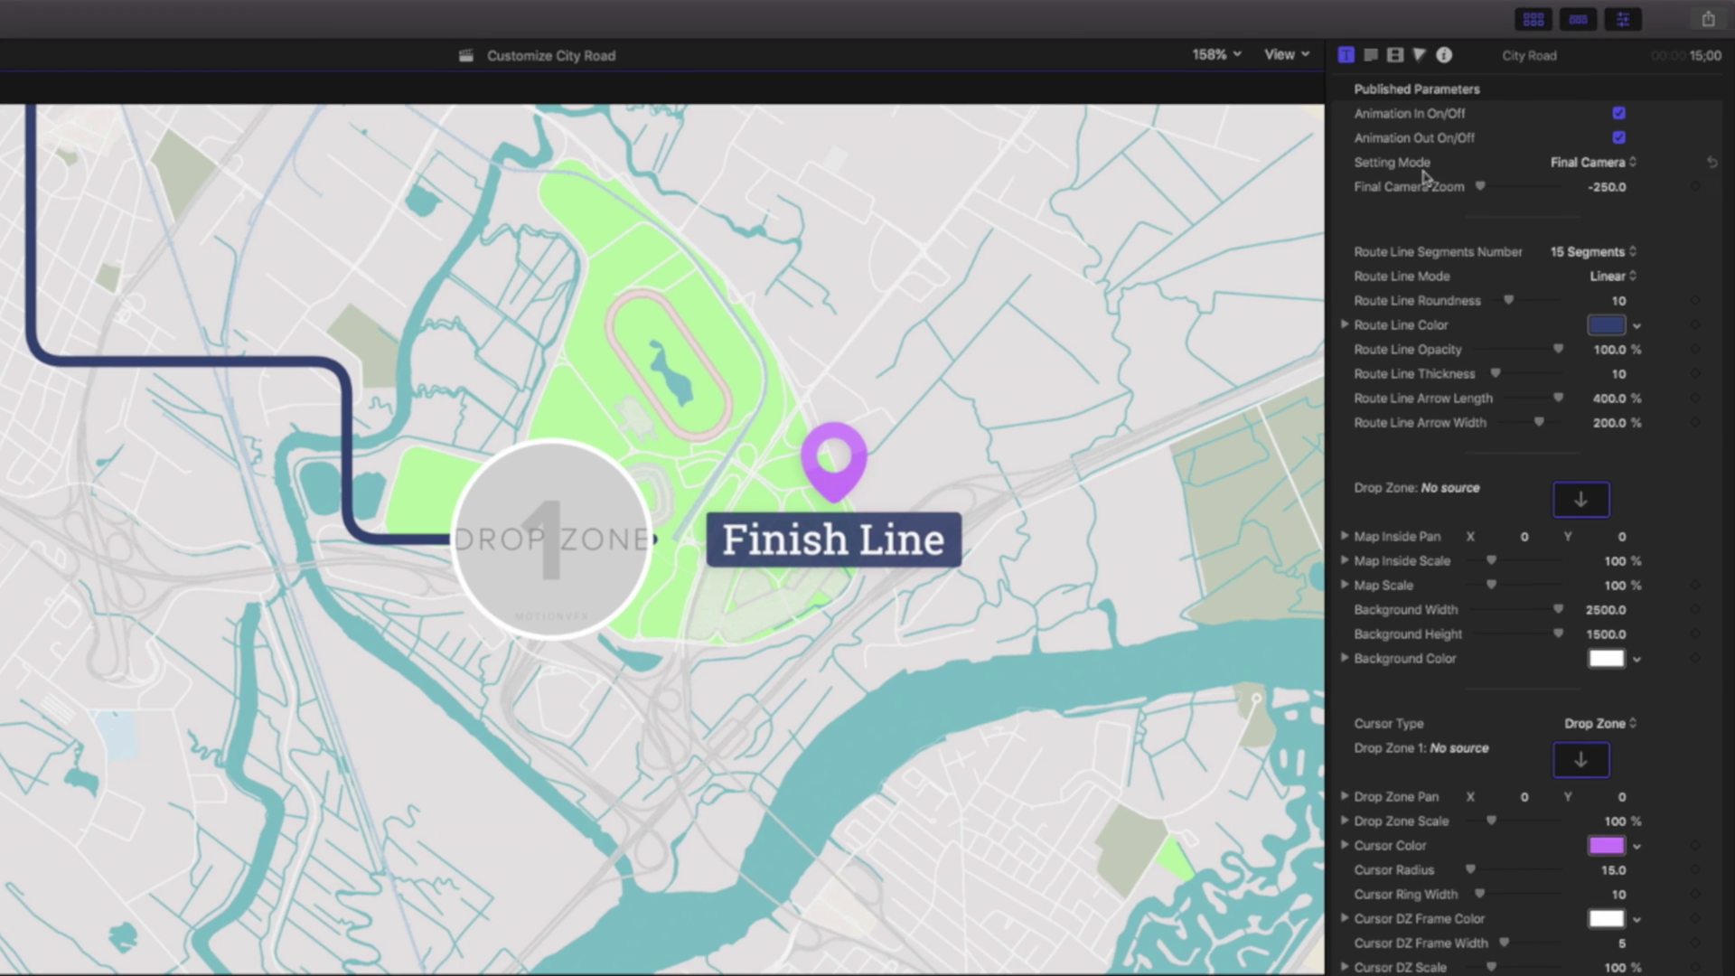
click(1591, 164)
- Switch Setting Mode to Settings and play the route animation from the start
click(1610, 146)
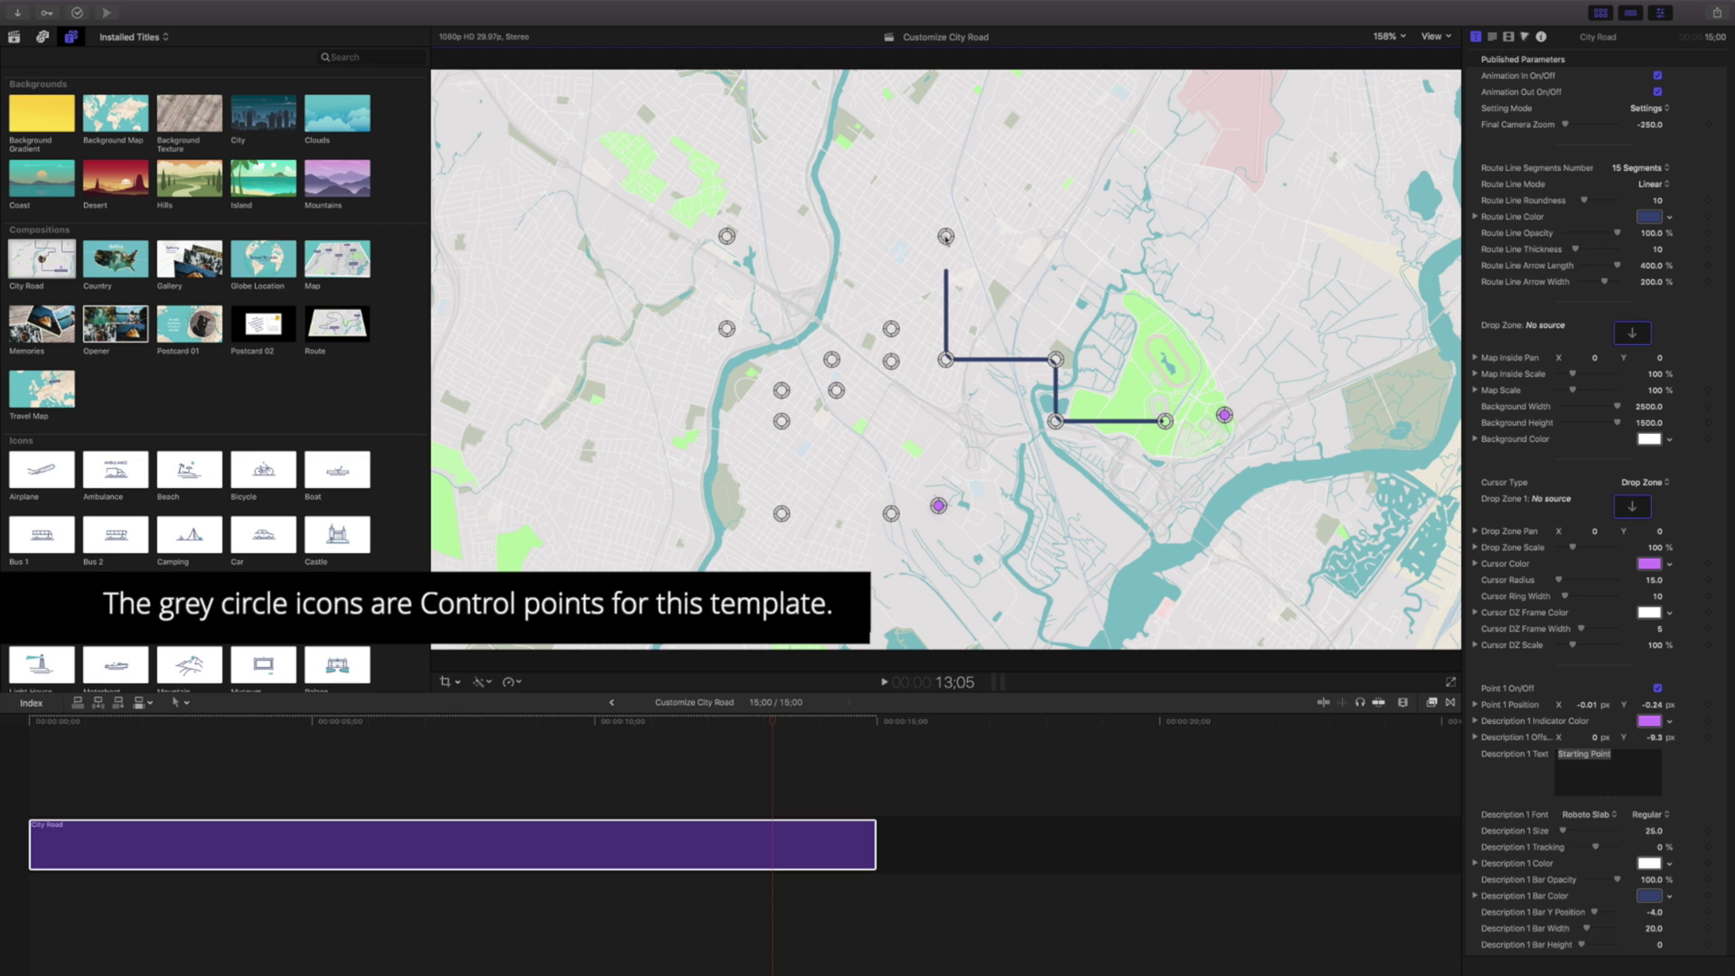
key(Home)
key(space)
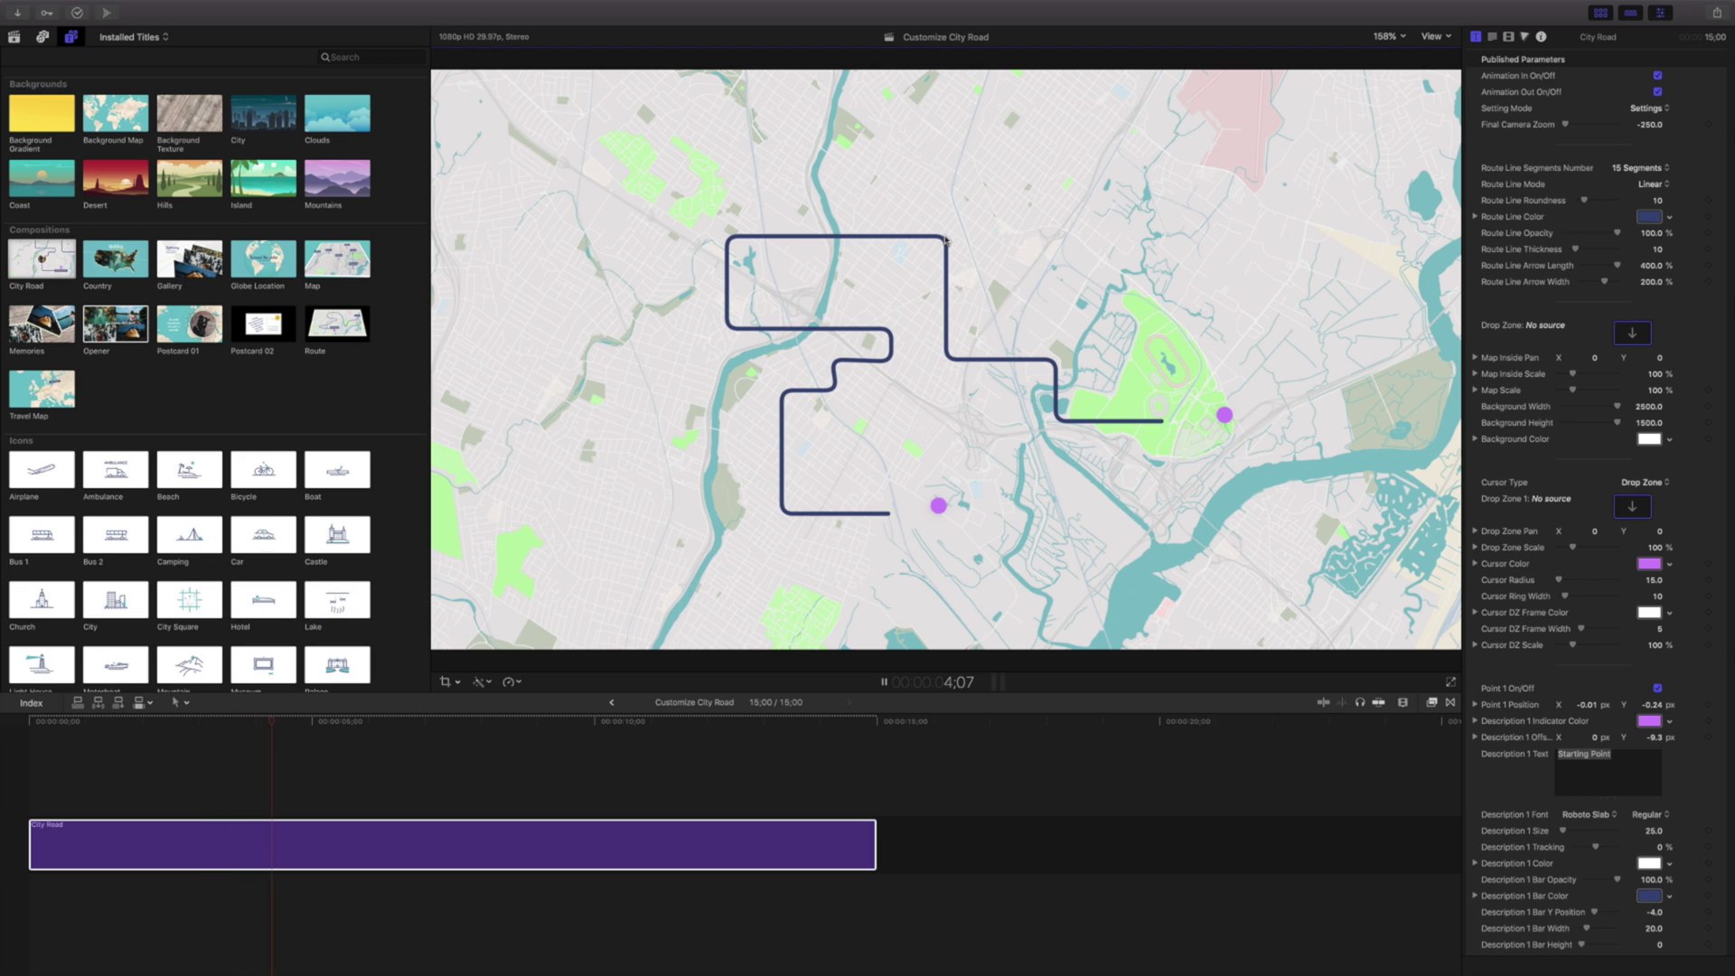
key(space)
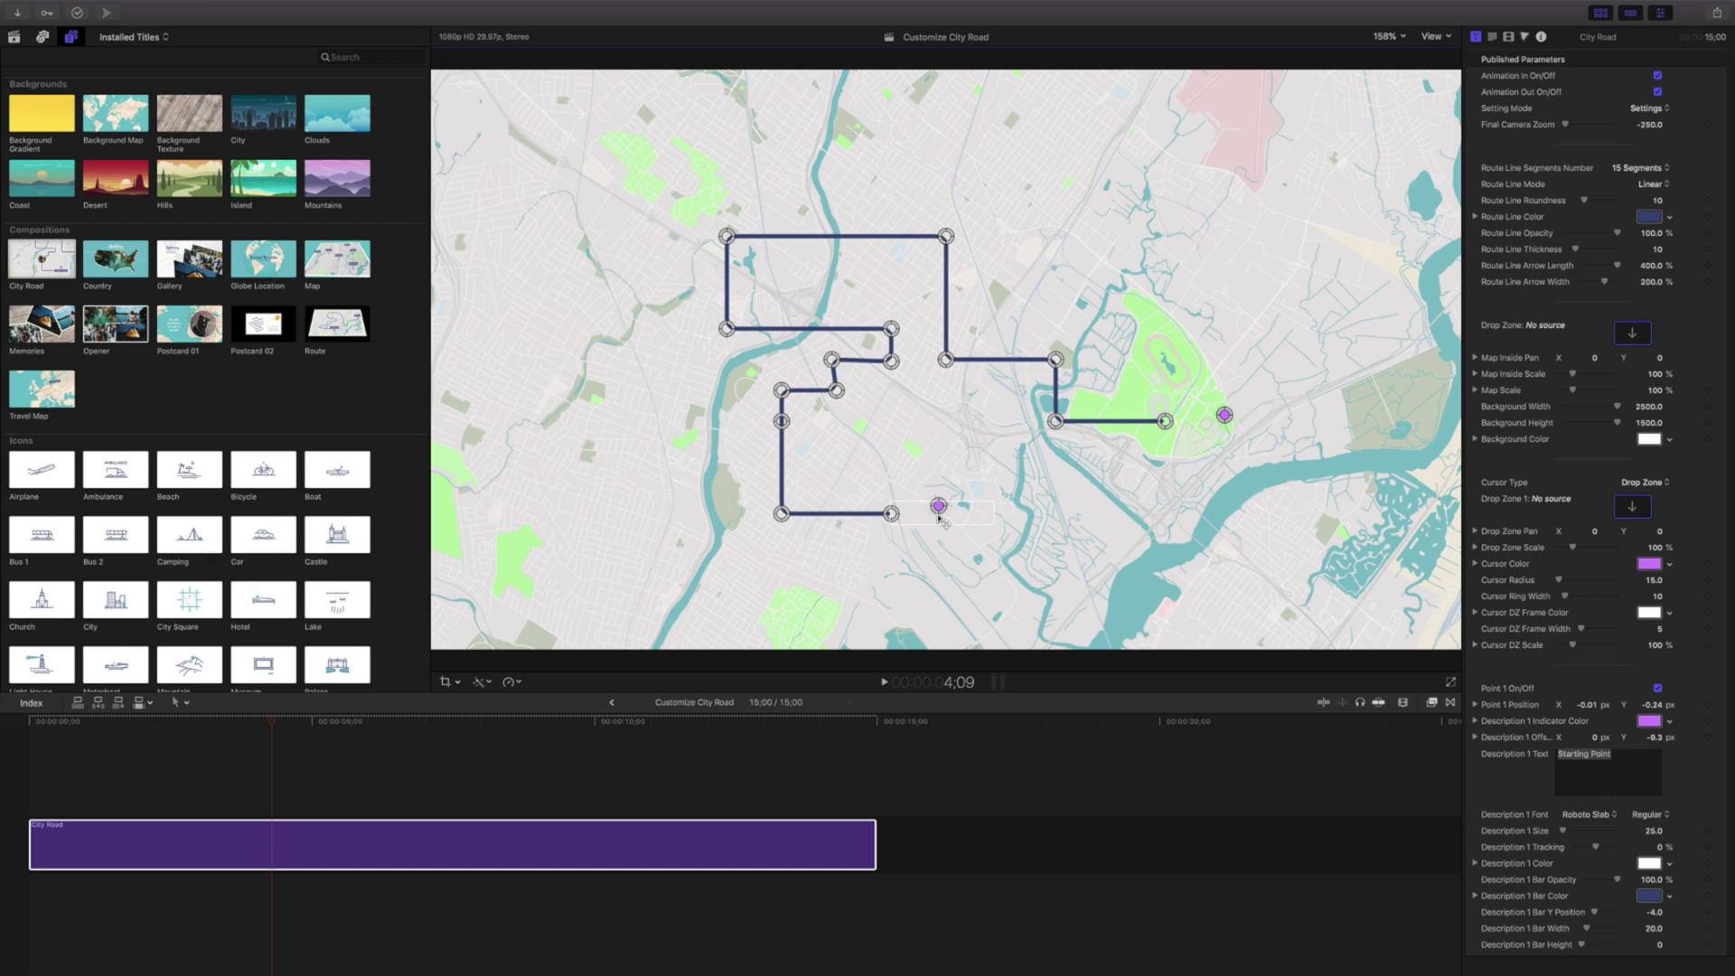
- Drag four route control points to reshape the lower route across the river
drag(889, 515, 726, 488)
drag(782, 421, 797, 455)
drag(837, 390, 863, 432)
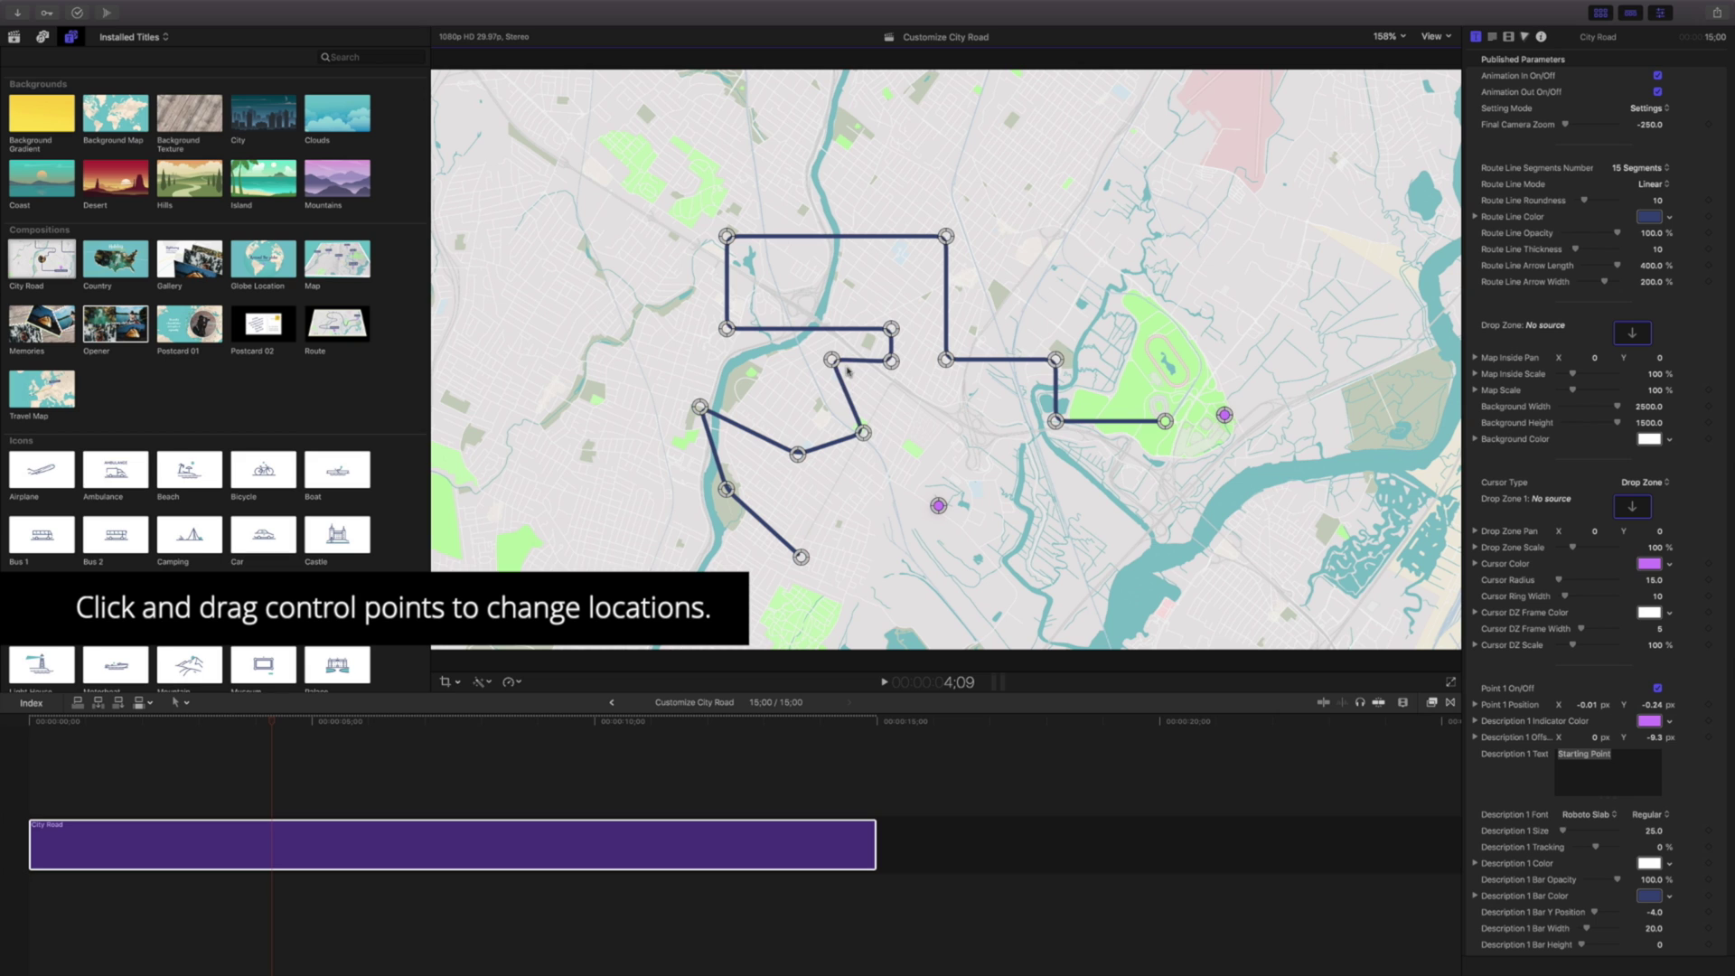
drag(832, 360, 869, 386)
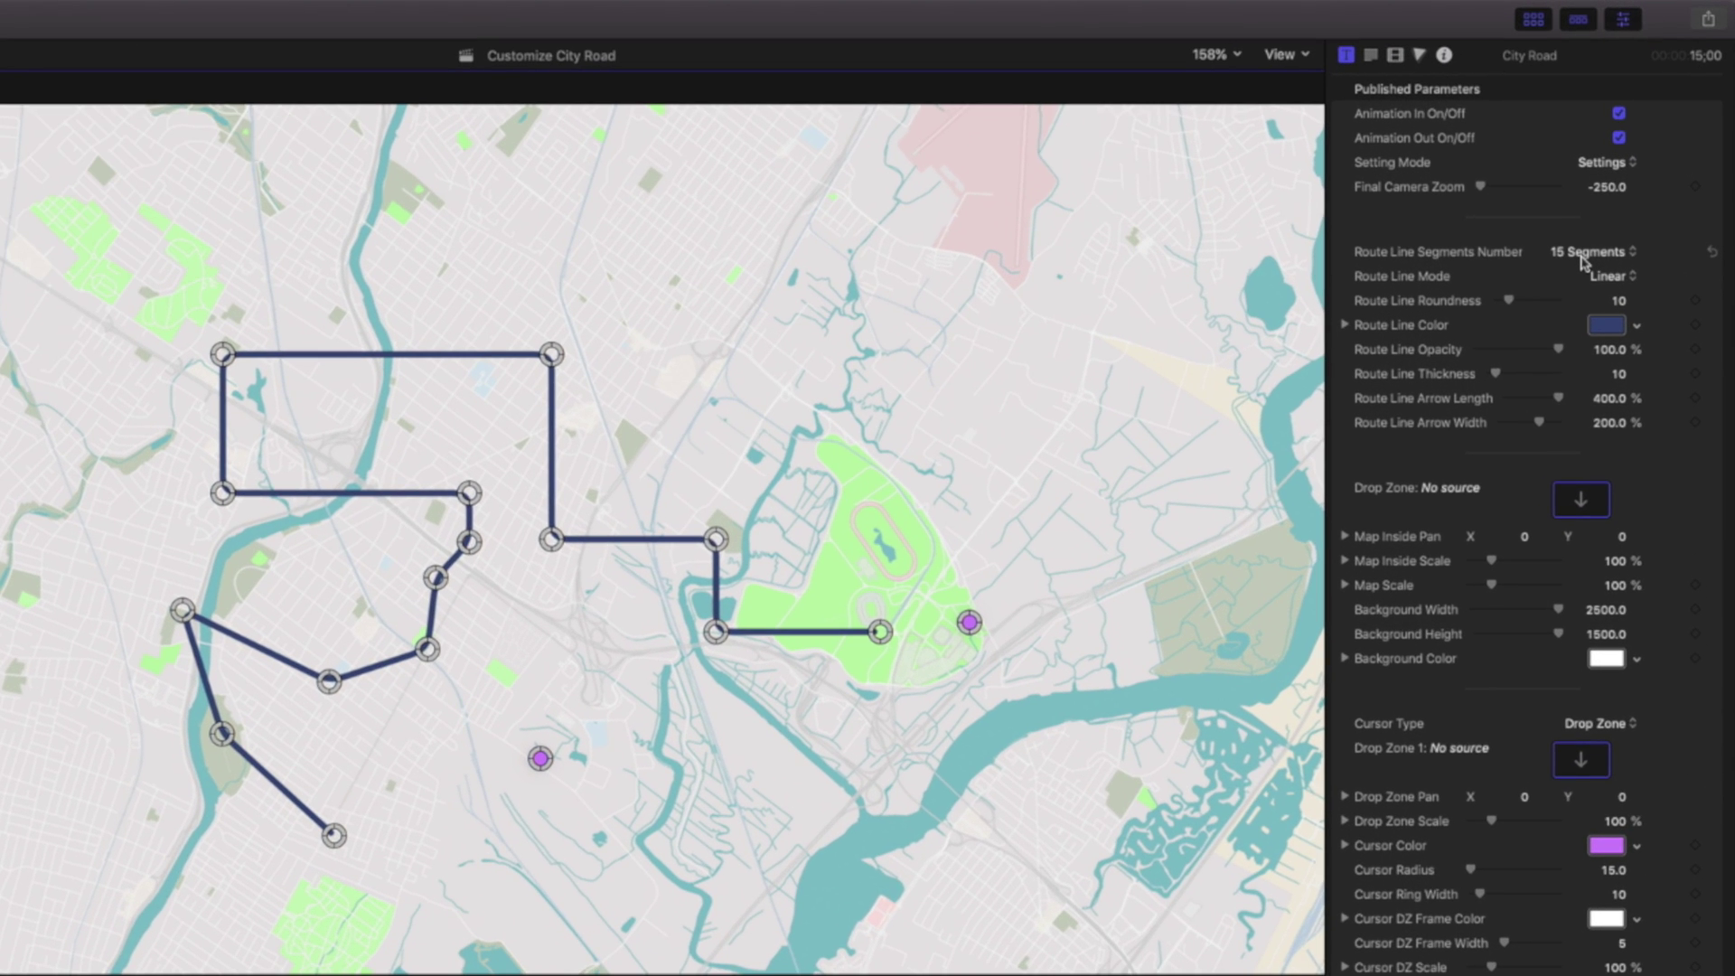
- Set Route Line Segments Number to 8 and replay the route from the start
click(1584, 257)
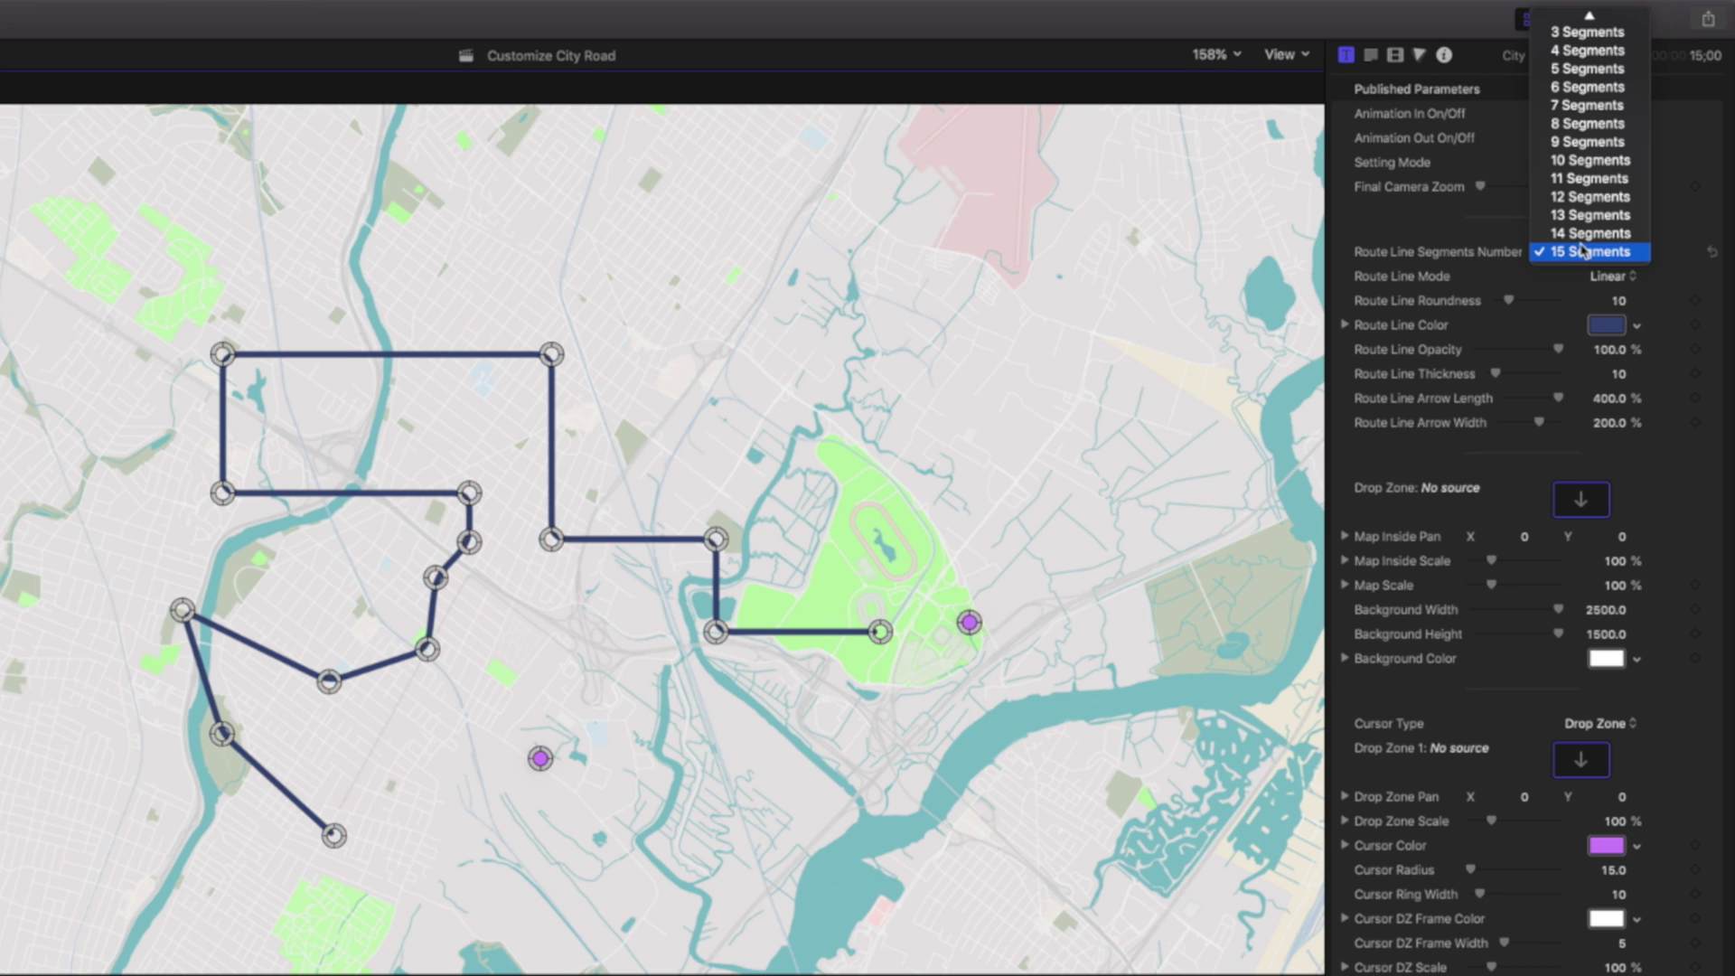
click(1591, 126)
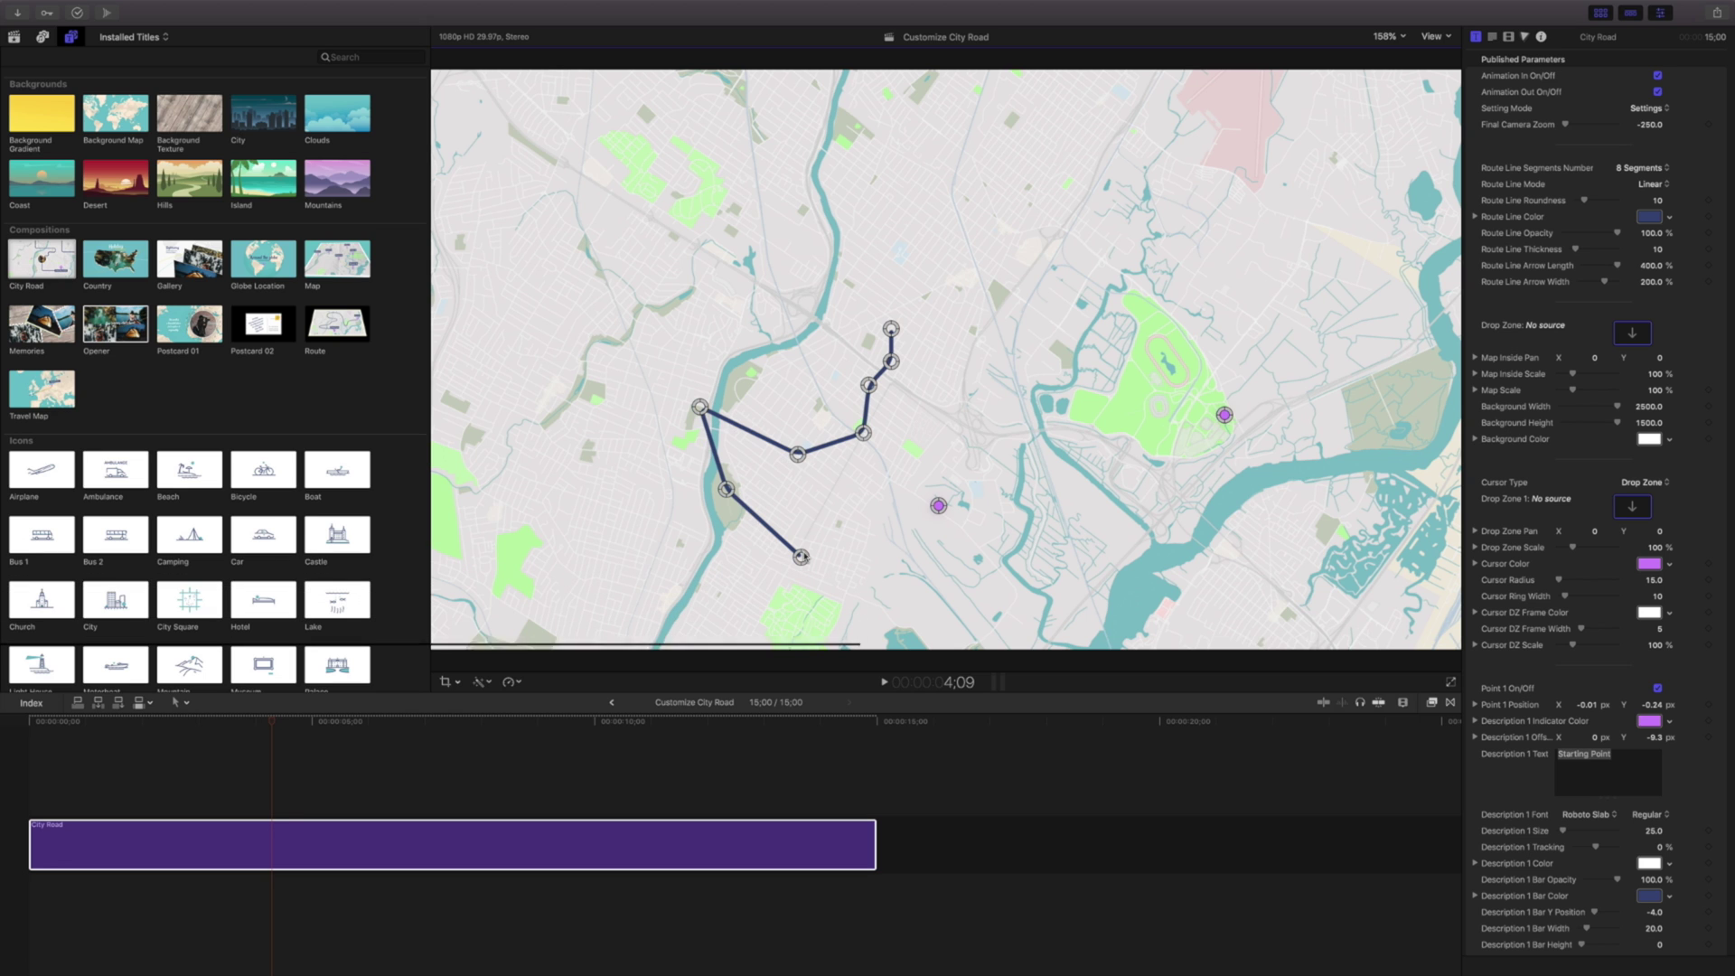
key(Home)
key(space)
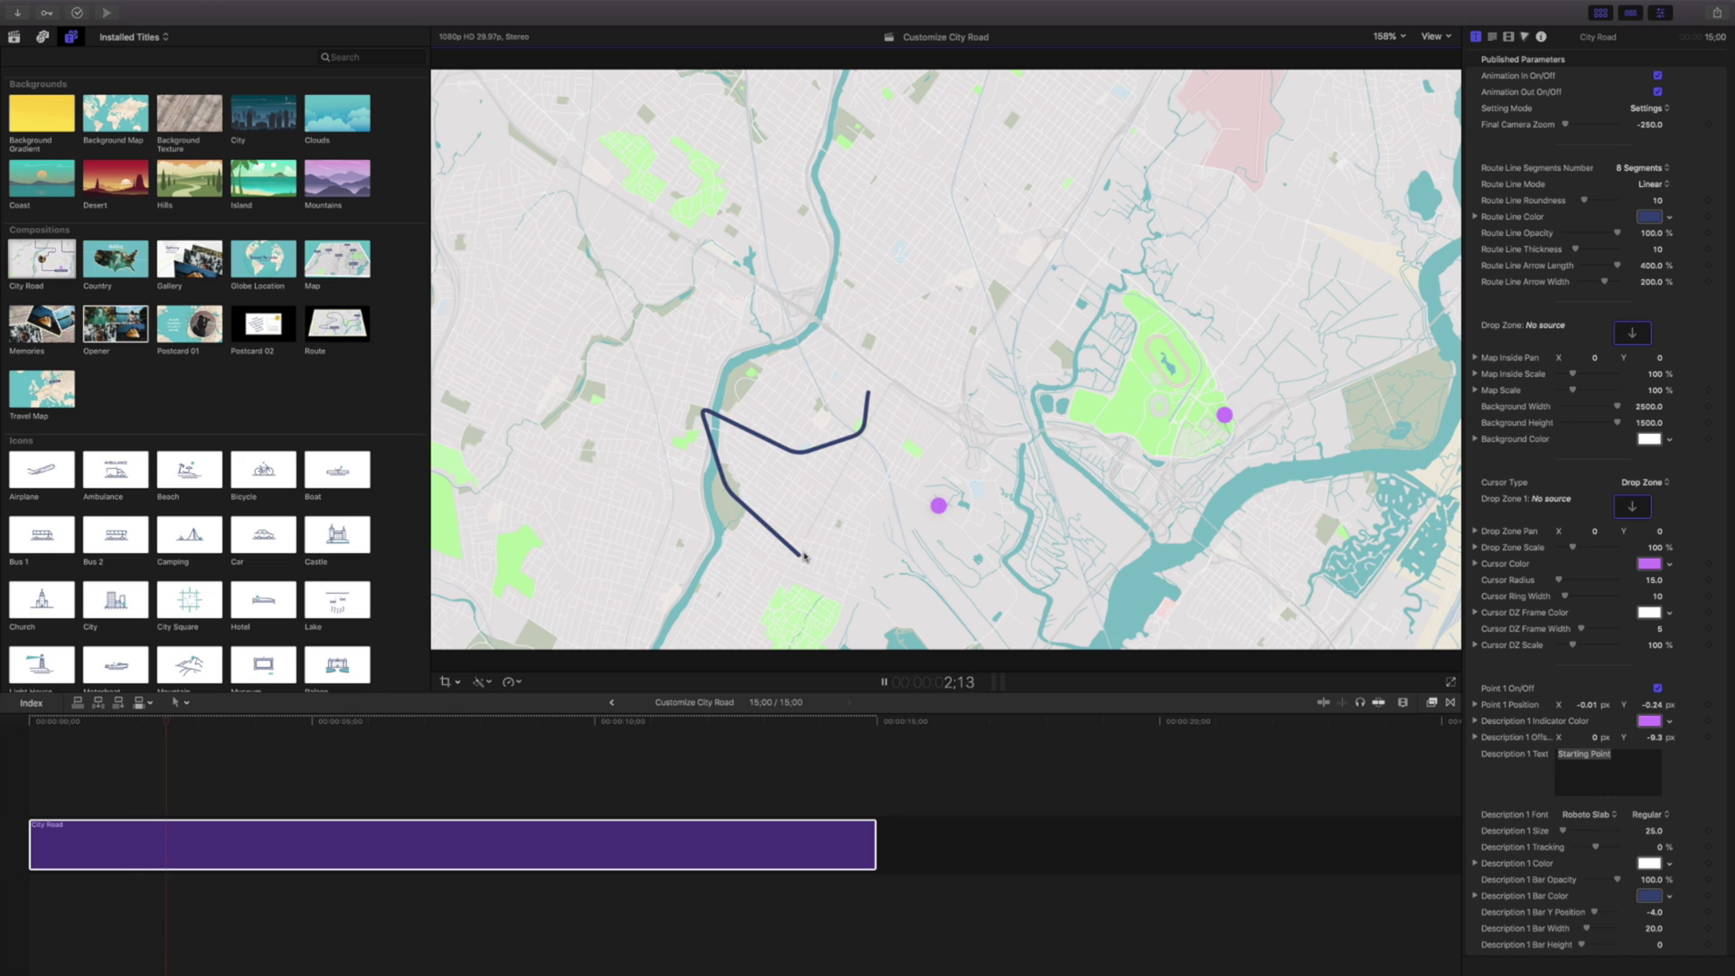
key(space)
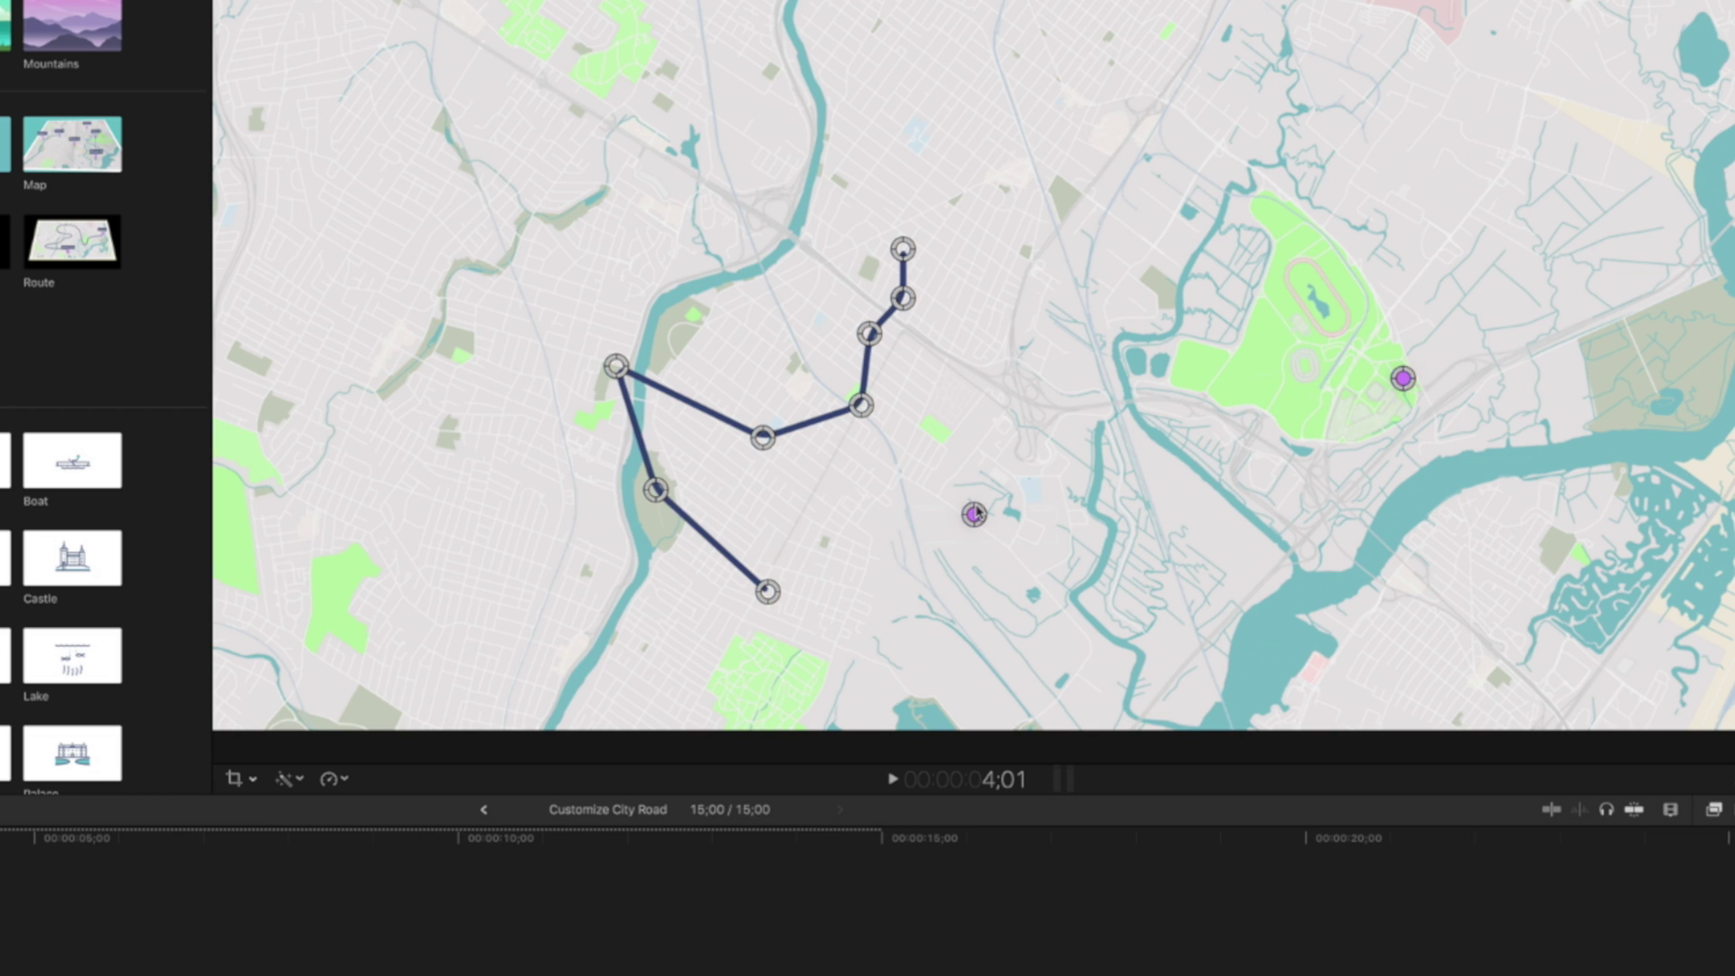
- Move both purple location markers and snap the route's two end points onto them
drag(977, 514, 940, 502)
drag(1403, 378, 1207, 403)
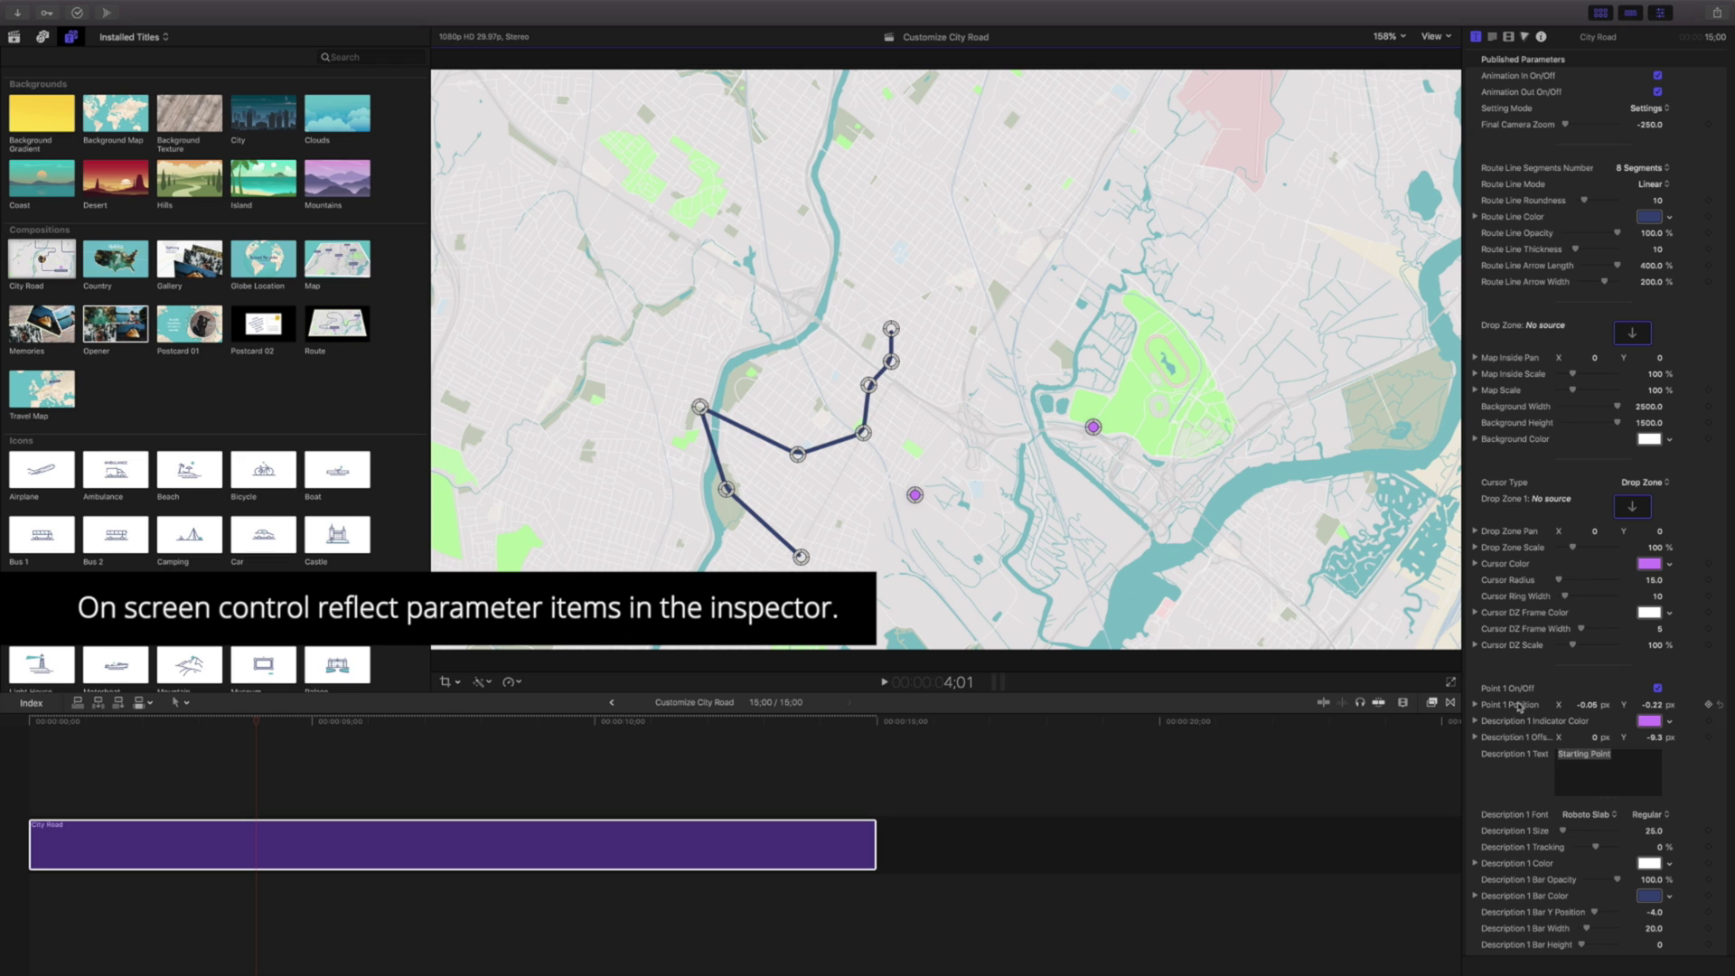
click(1658, 689)
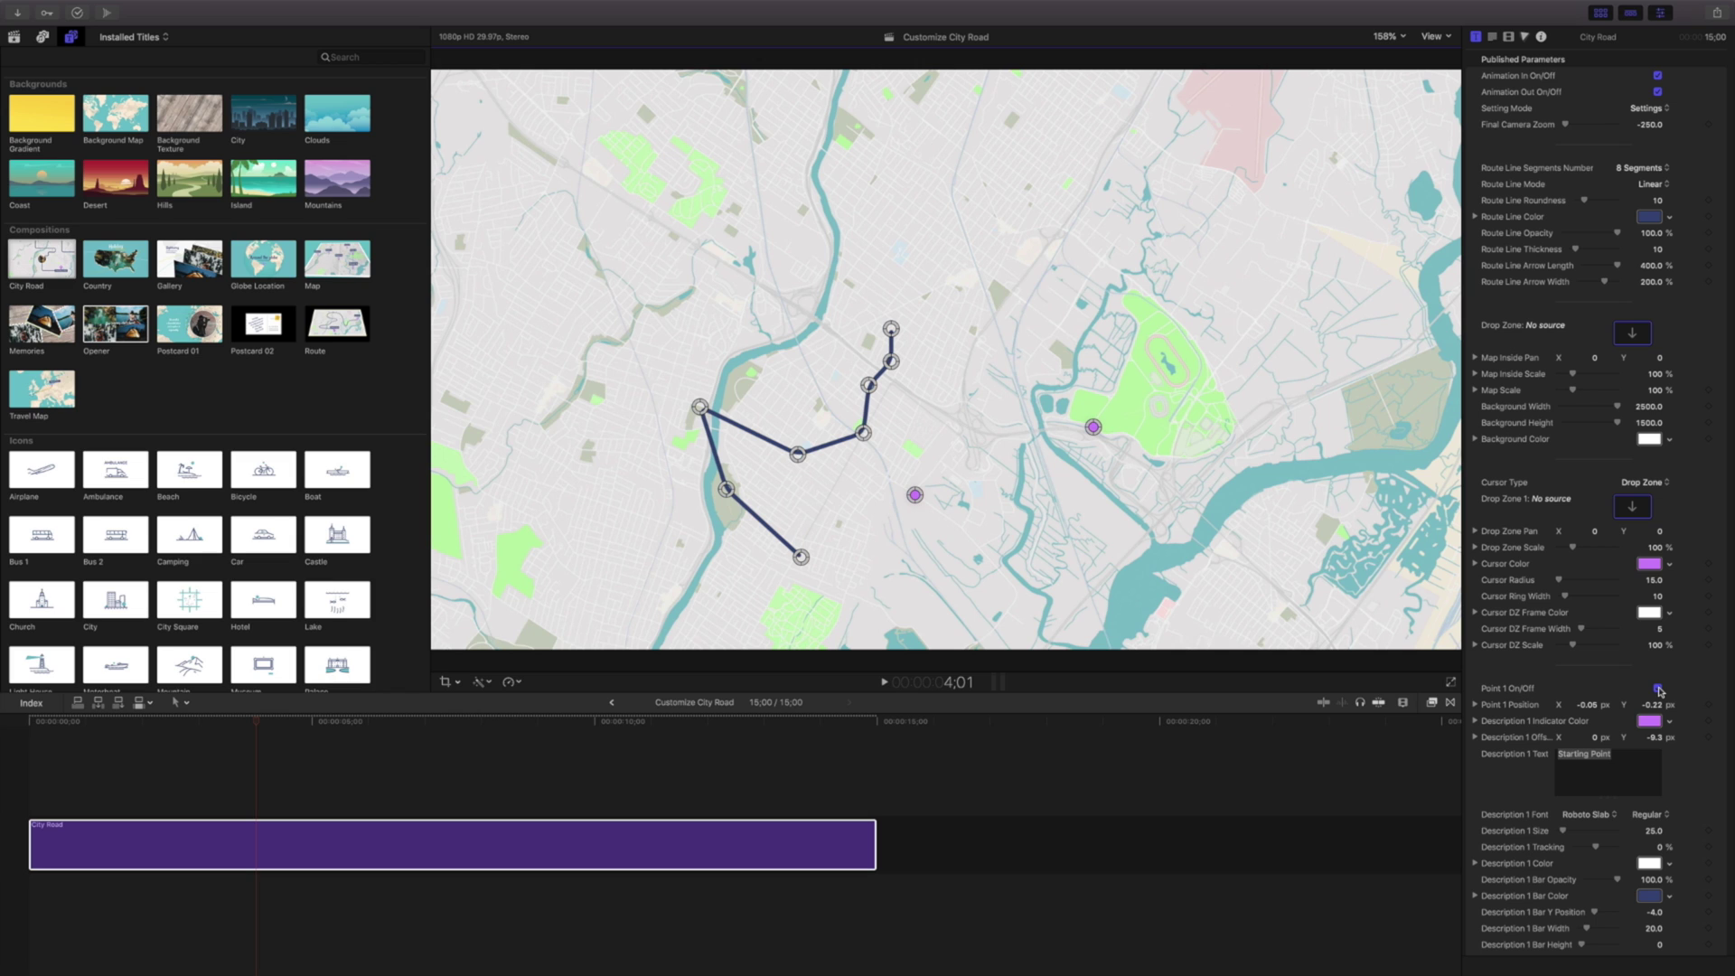
click(1586, 705)
drag(797, 553, 908, 494)
drag(891, 330, 1095, 431)
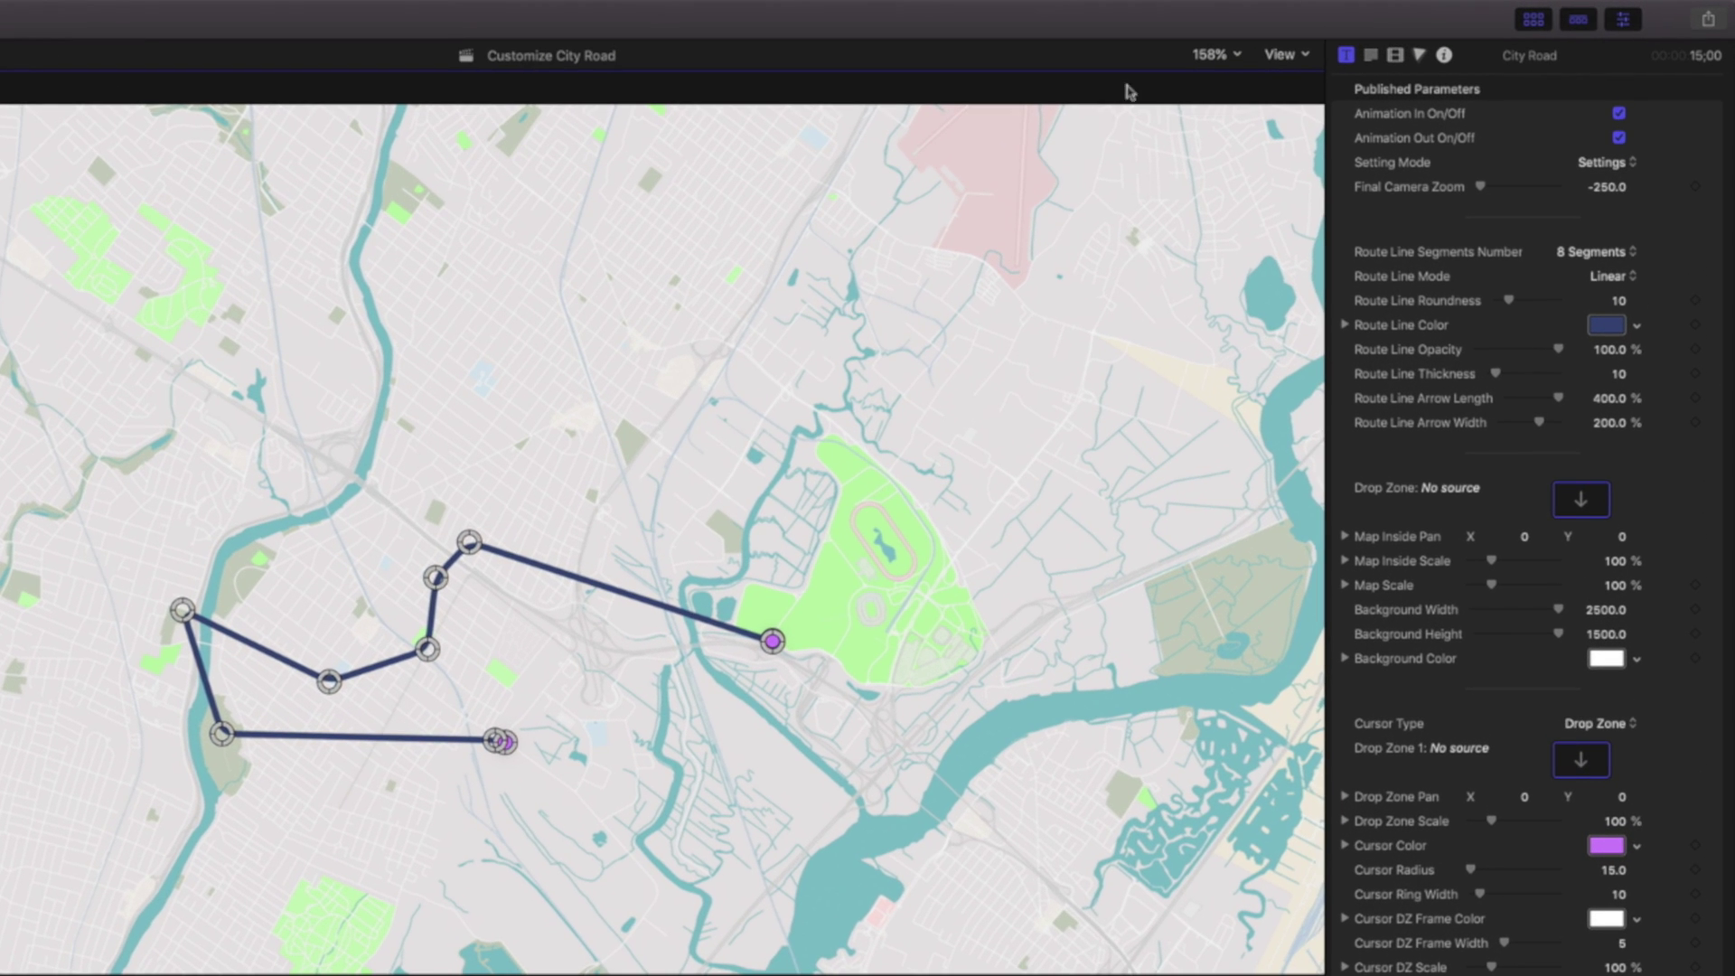
- Zoom the viewer to 400% and nudge the route end so Starting Point sits at X 7.61, Y −26.02
click(1233, 58)
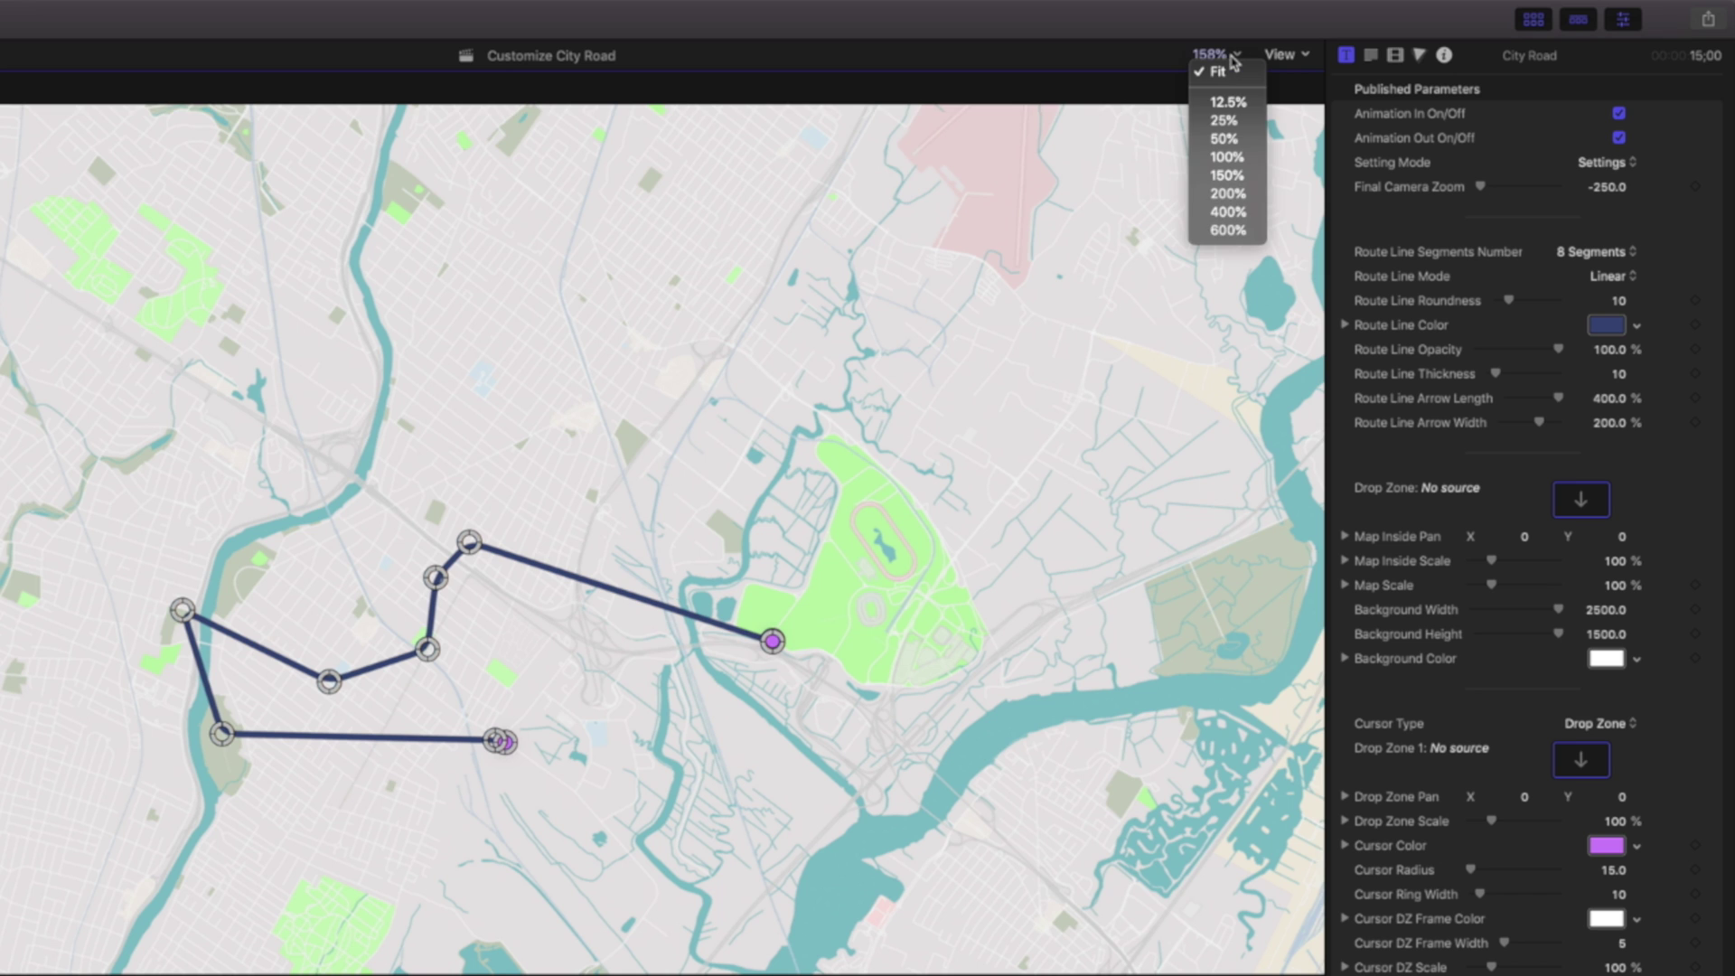
click(1228, 212)
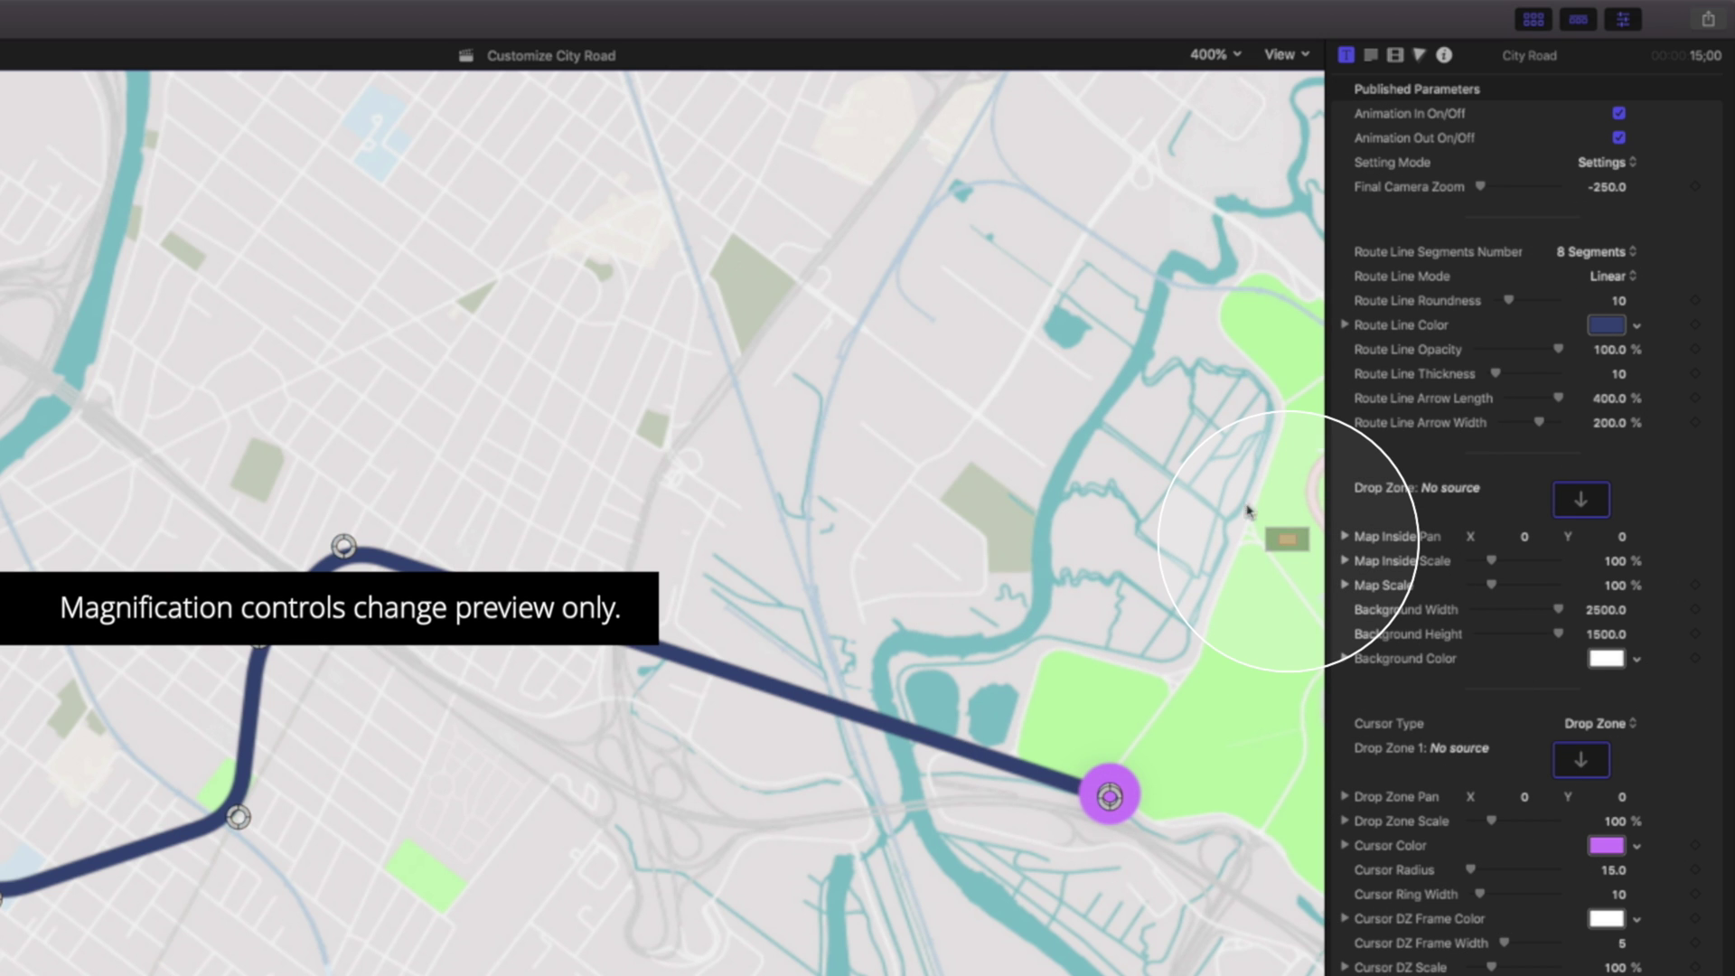
drag(1285, 540, 1285, 541)
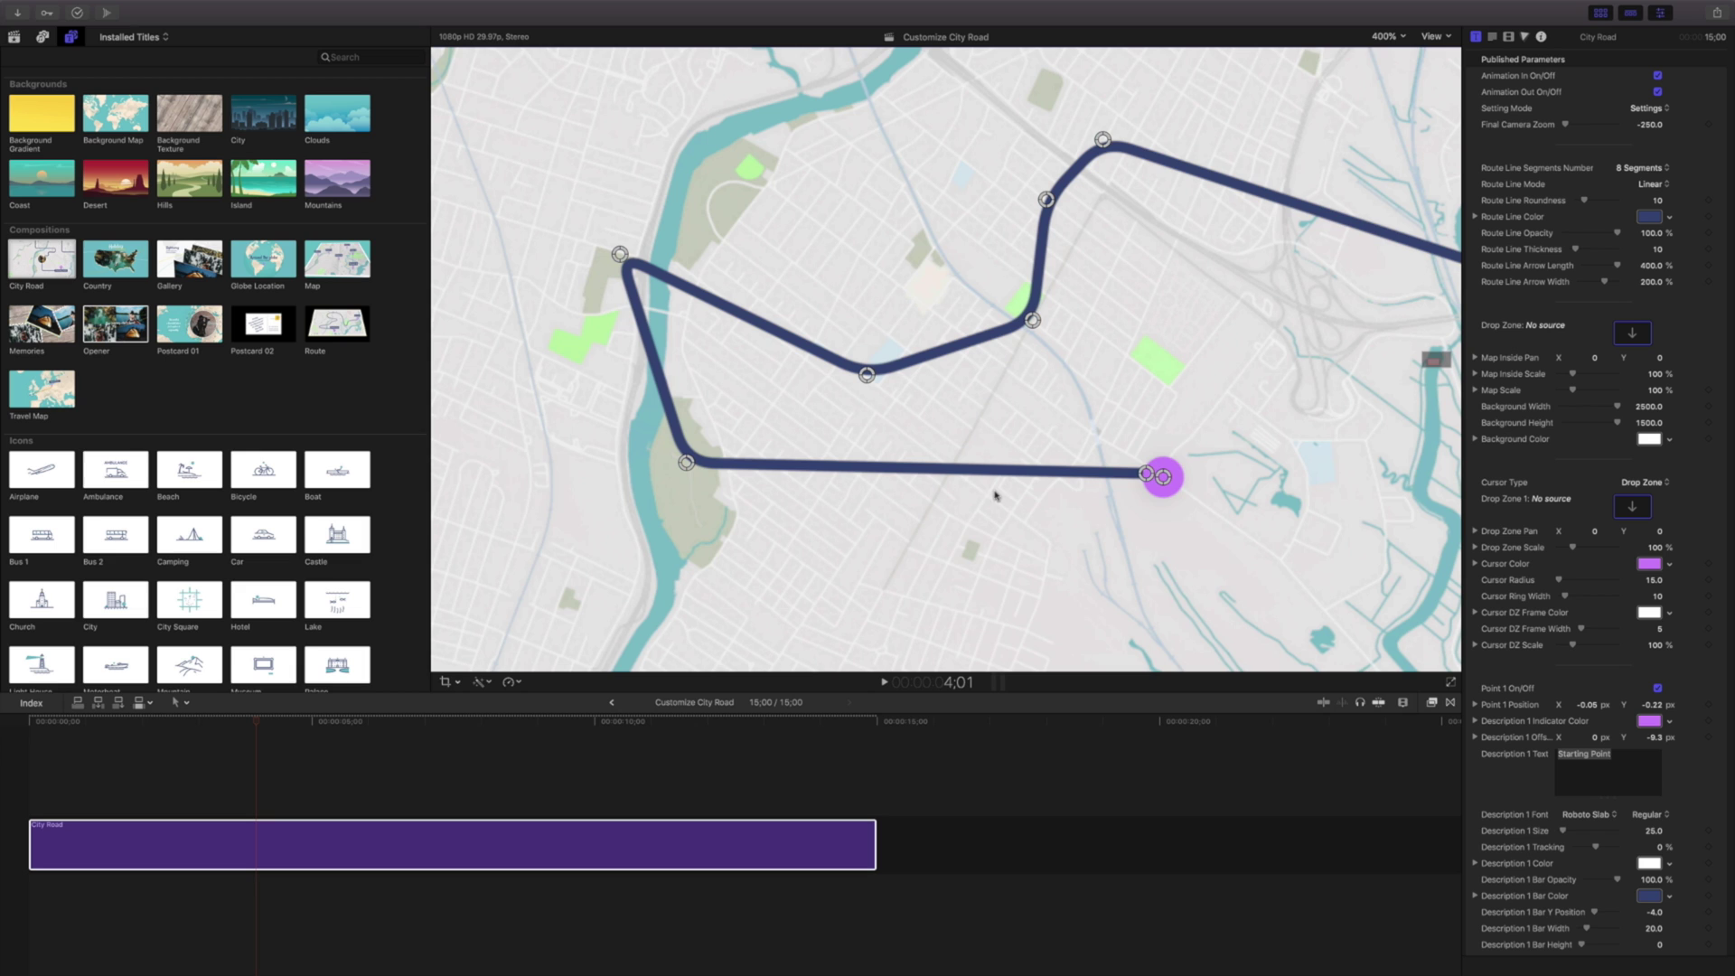
drag(1148, 475, 1150, 517)
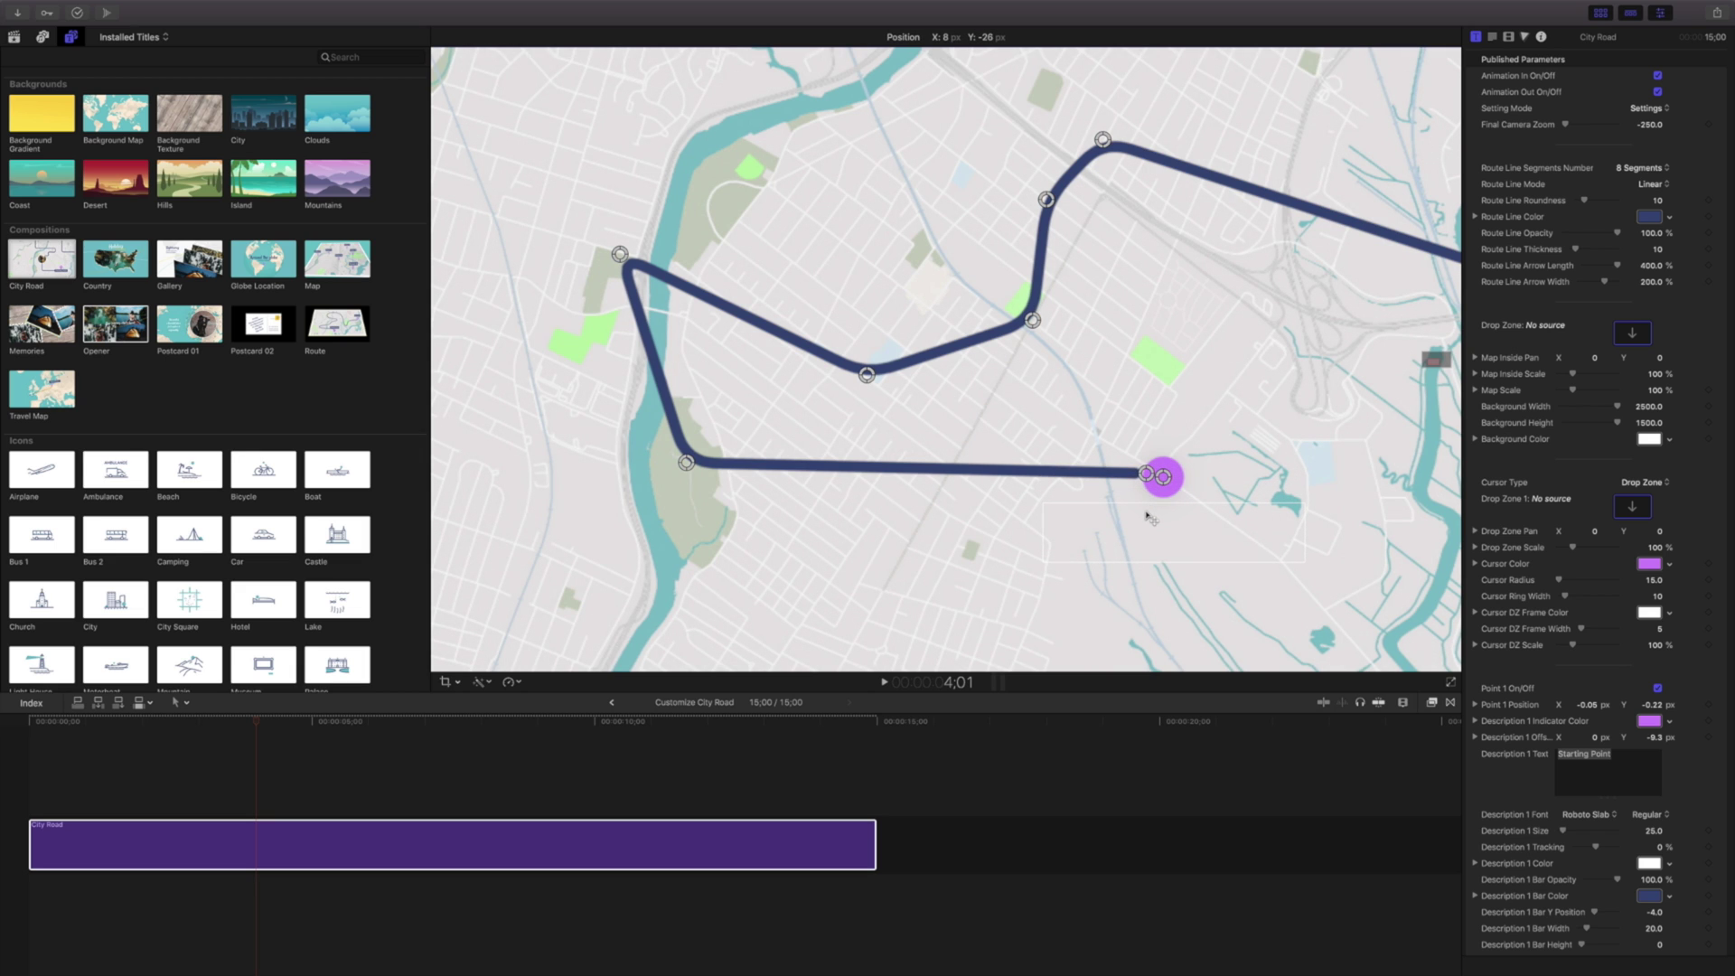
click(1161, 523)
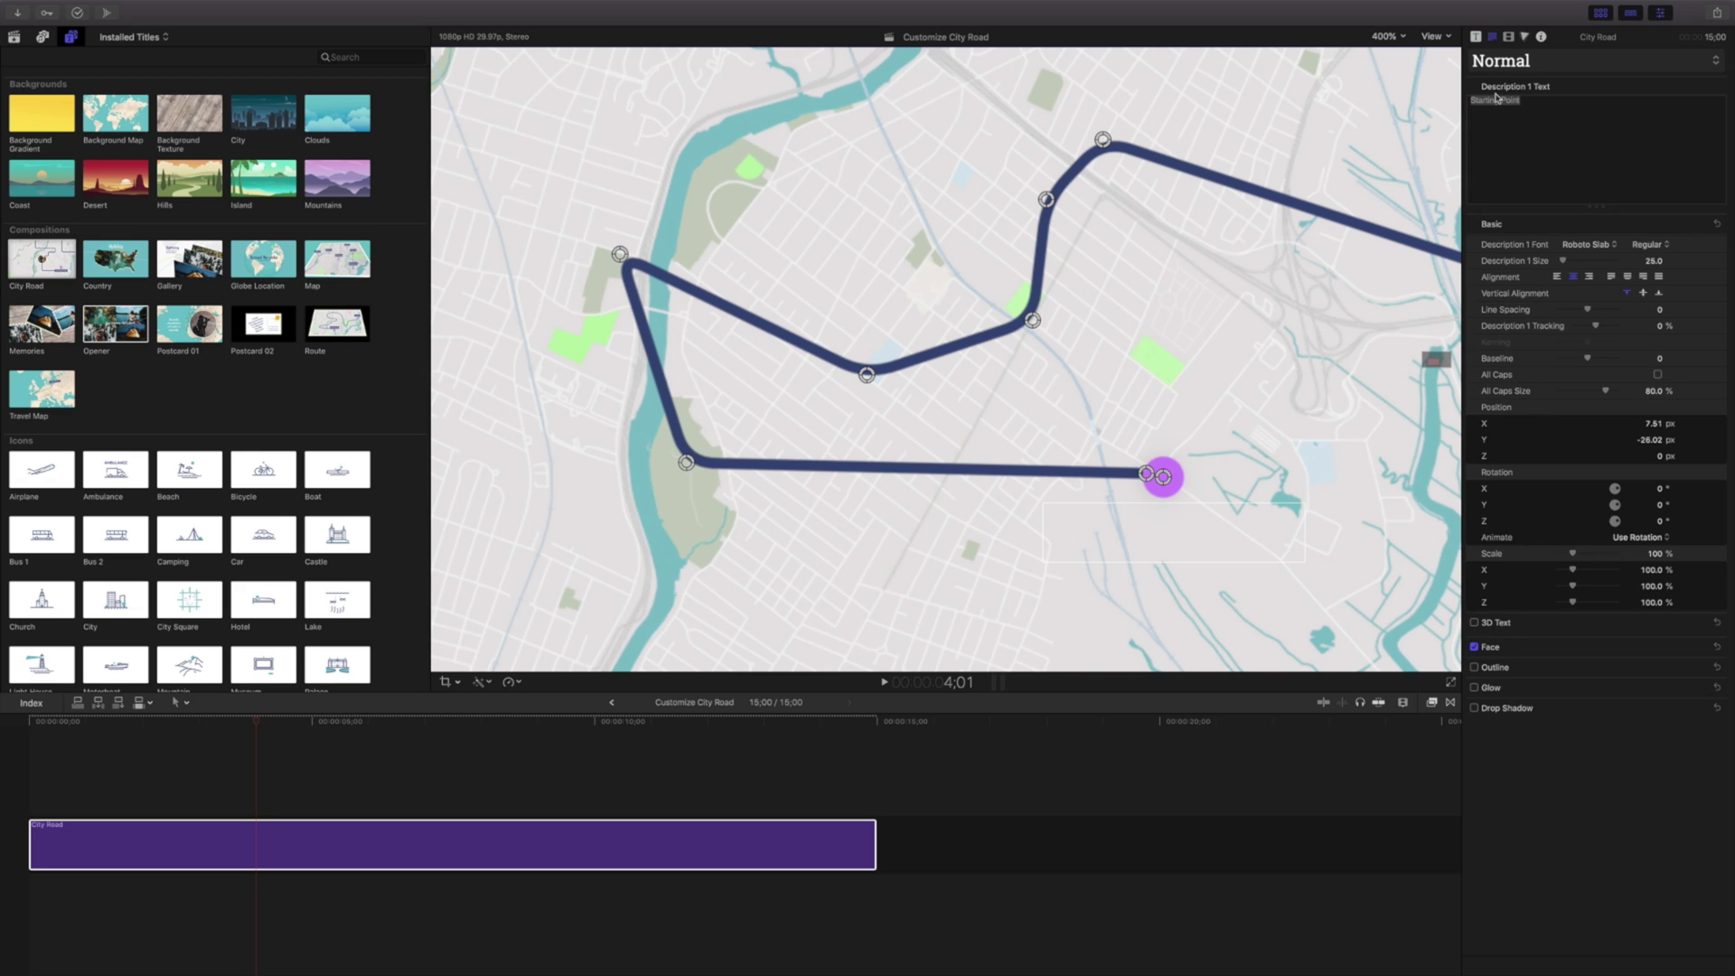
click(1477, 37)
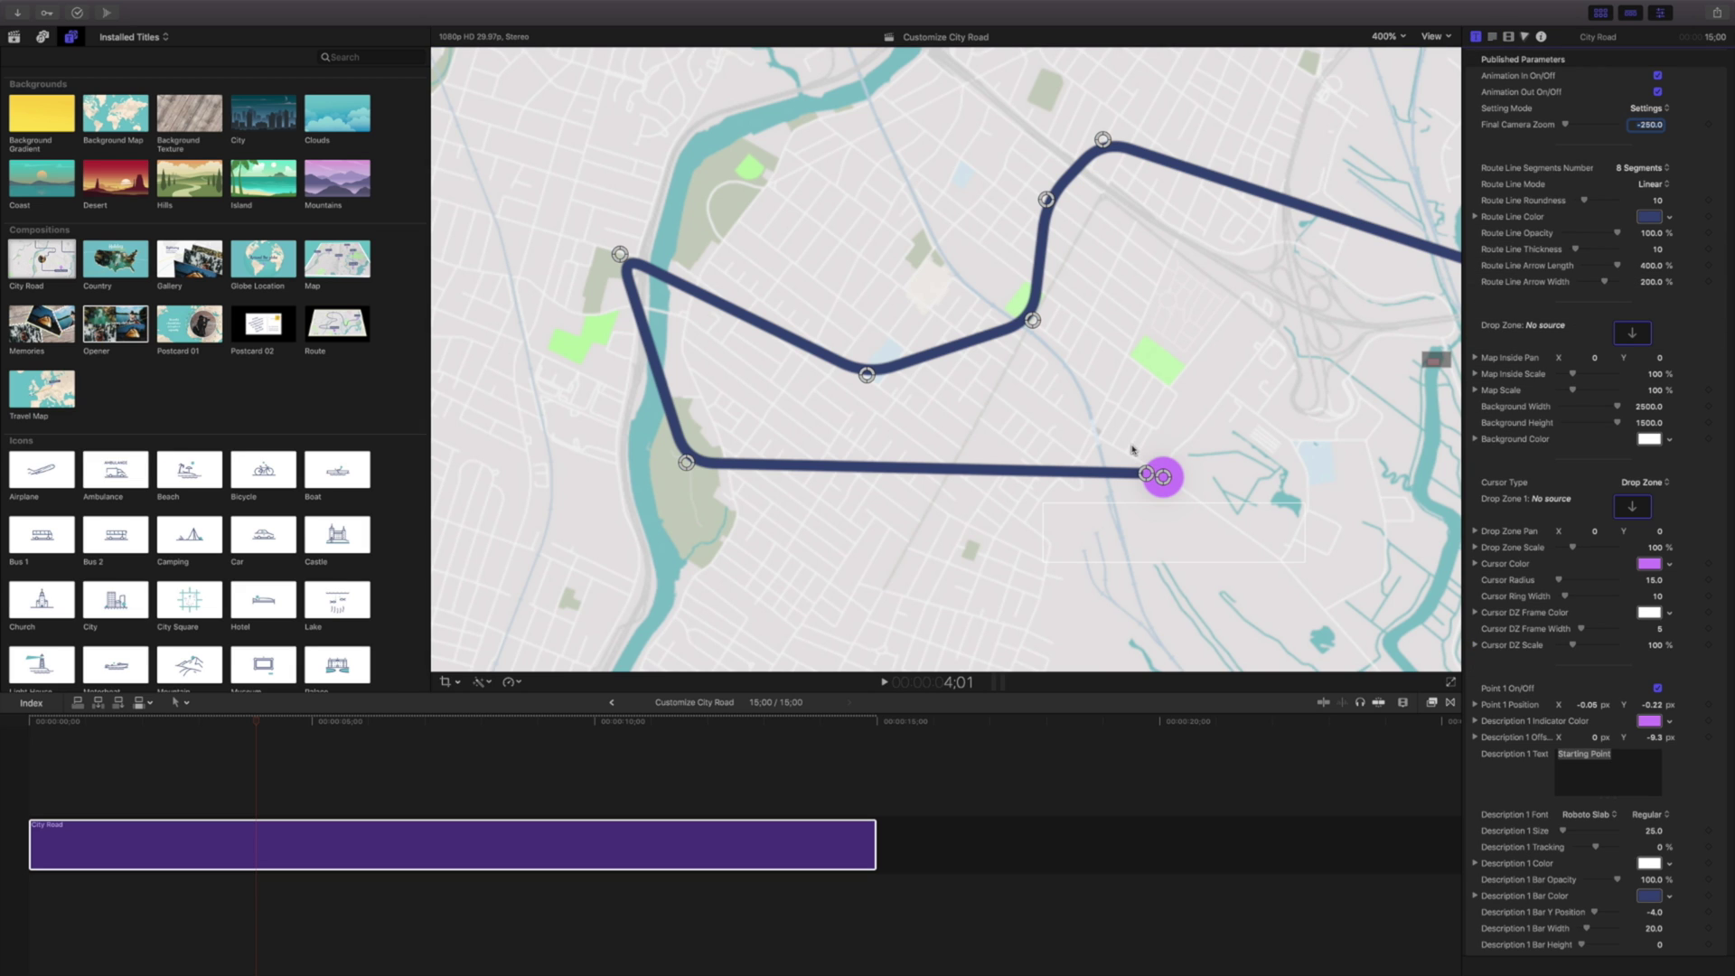
- Center the route end on the purple marker and drag the control points into a northwest-north-east path
drag(1146, 473, 1166, 480)
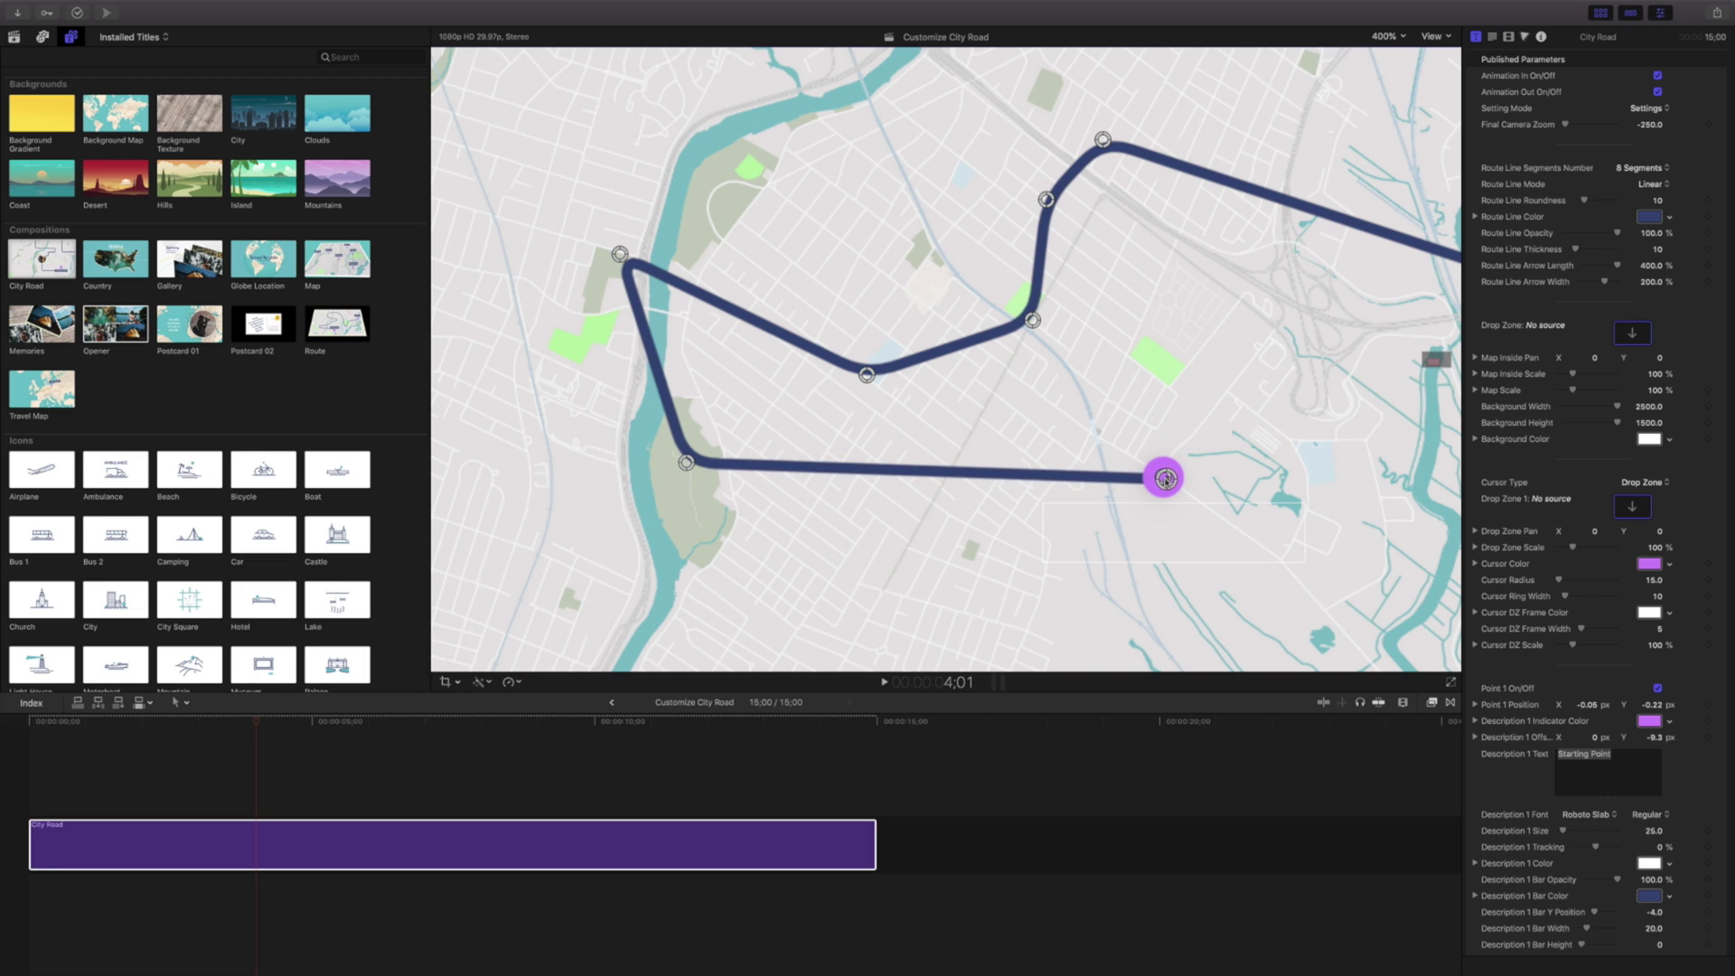
drag(686, 461, 1005, 371)
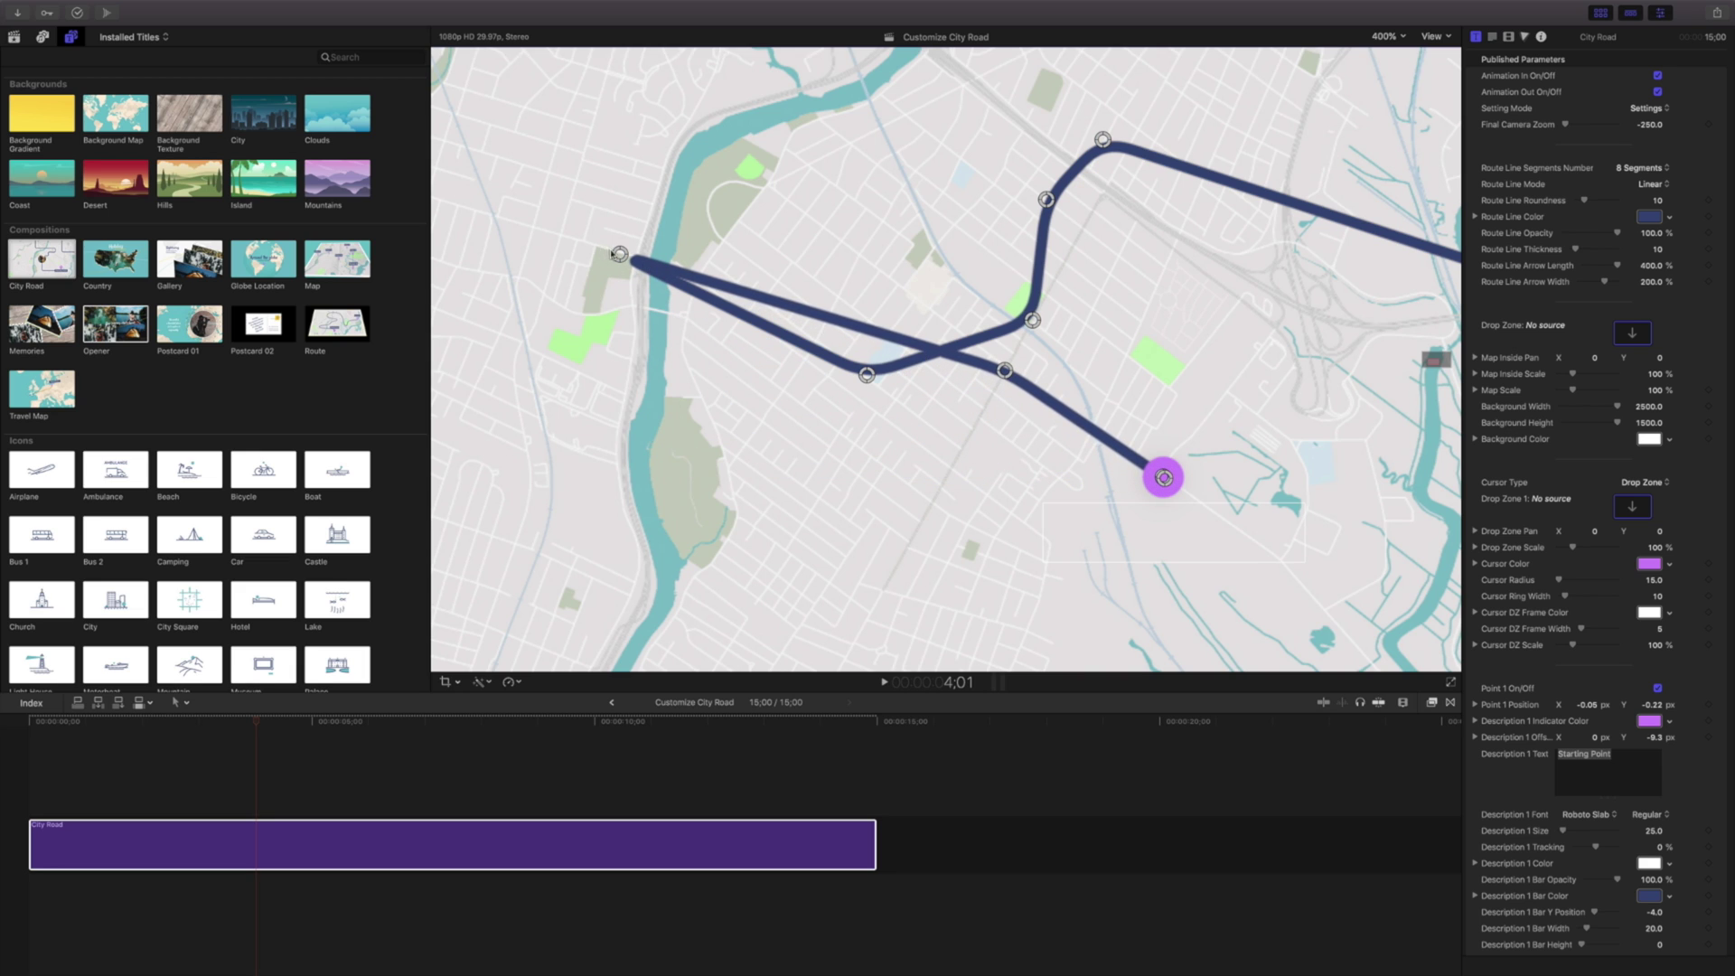
drag(619, 254, 871, 497)
drag(867, 374, 915, 264)
drag(1103, 140, 1402, 259)
drag(1060, 204, 1321, 305)
drag(1032, 319, 1102, 187)
drag(916, 264, 1075, 250)
drag(871, 497, 1019, 335)
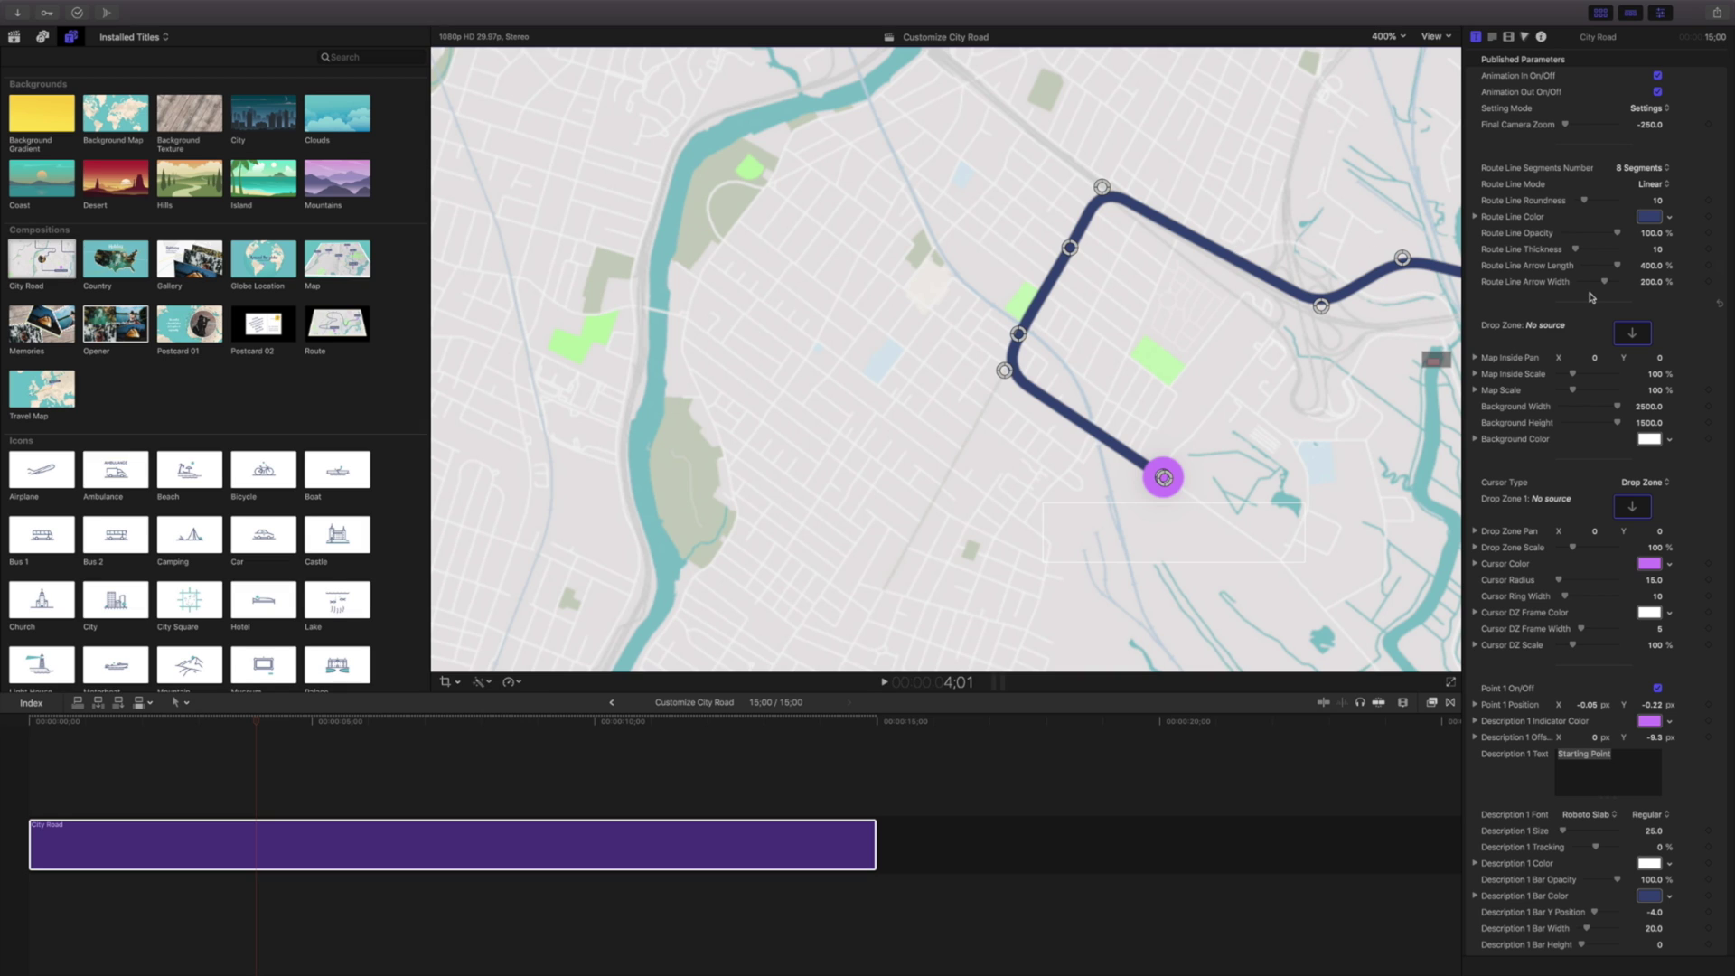
- Scrub Segment 1 X Position, then set Setting Mode to Final Camera
scroll(1555, 440, down, 15)
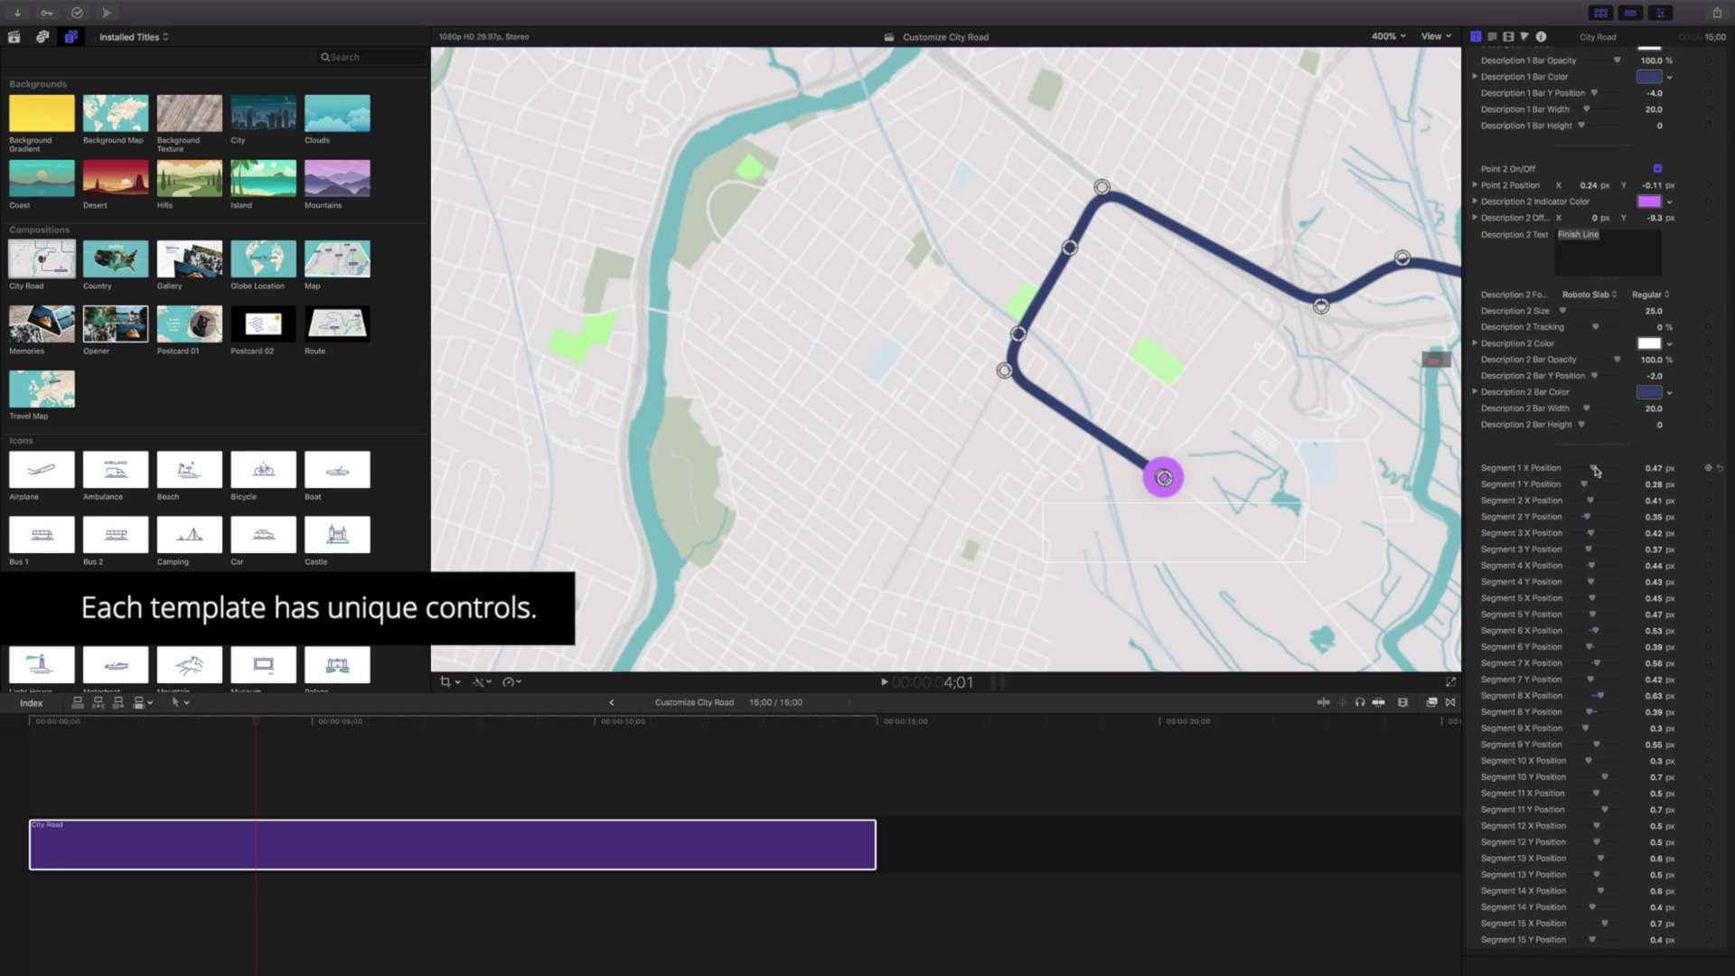
drag(1595, 470, 1595, 469)
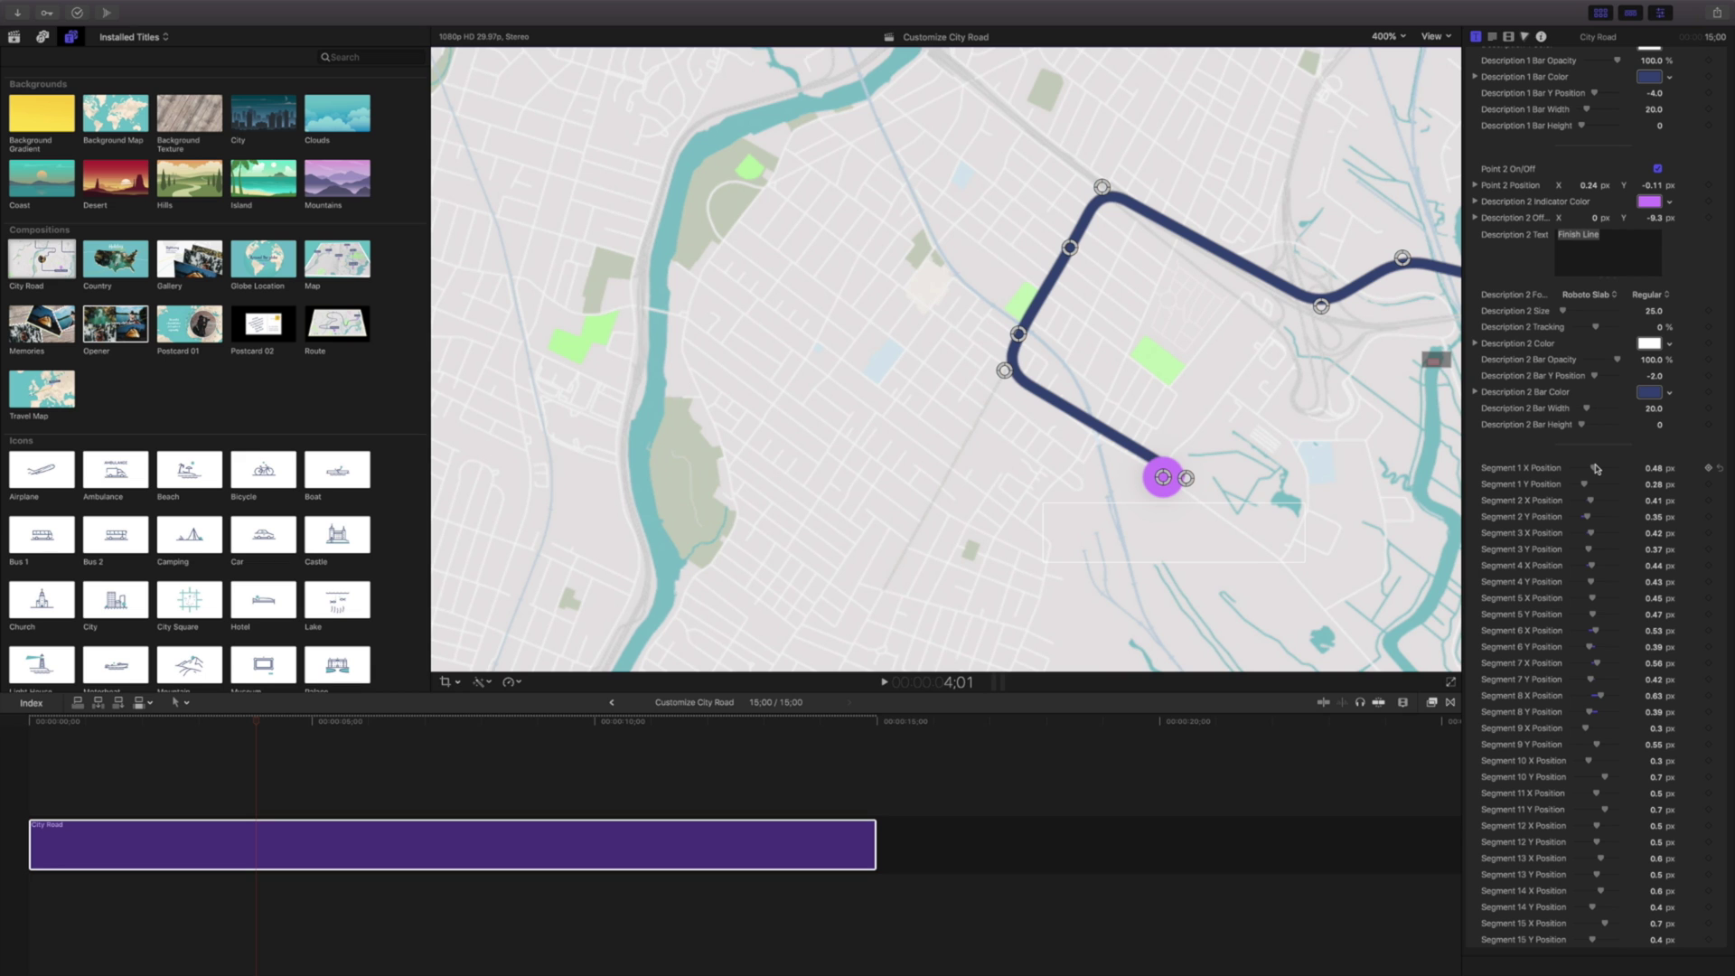
scroll(1588, 441, up, 15)
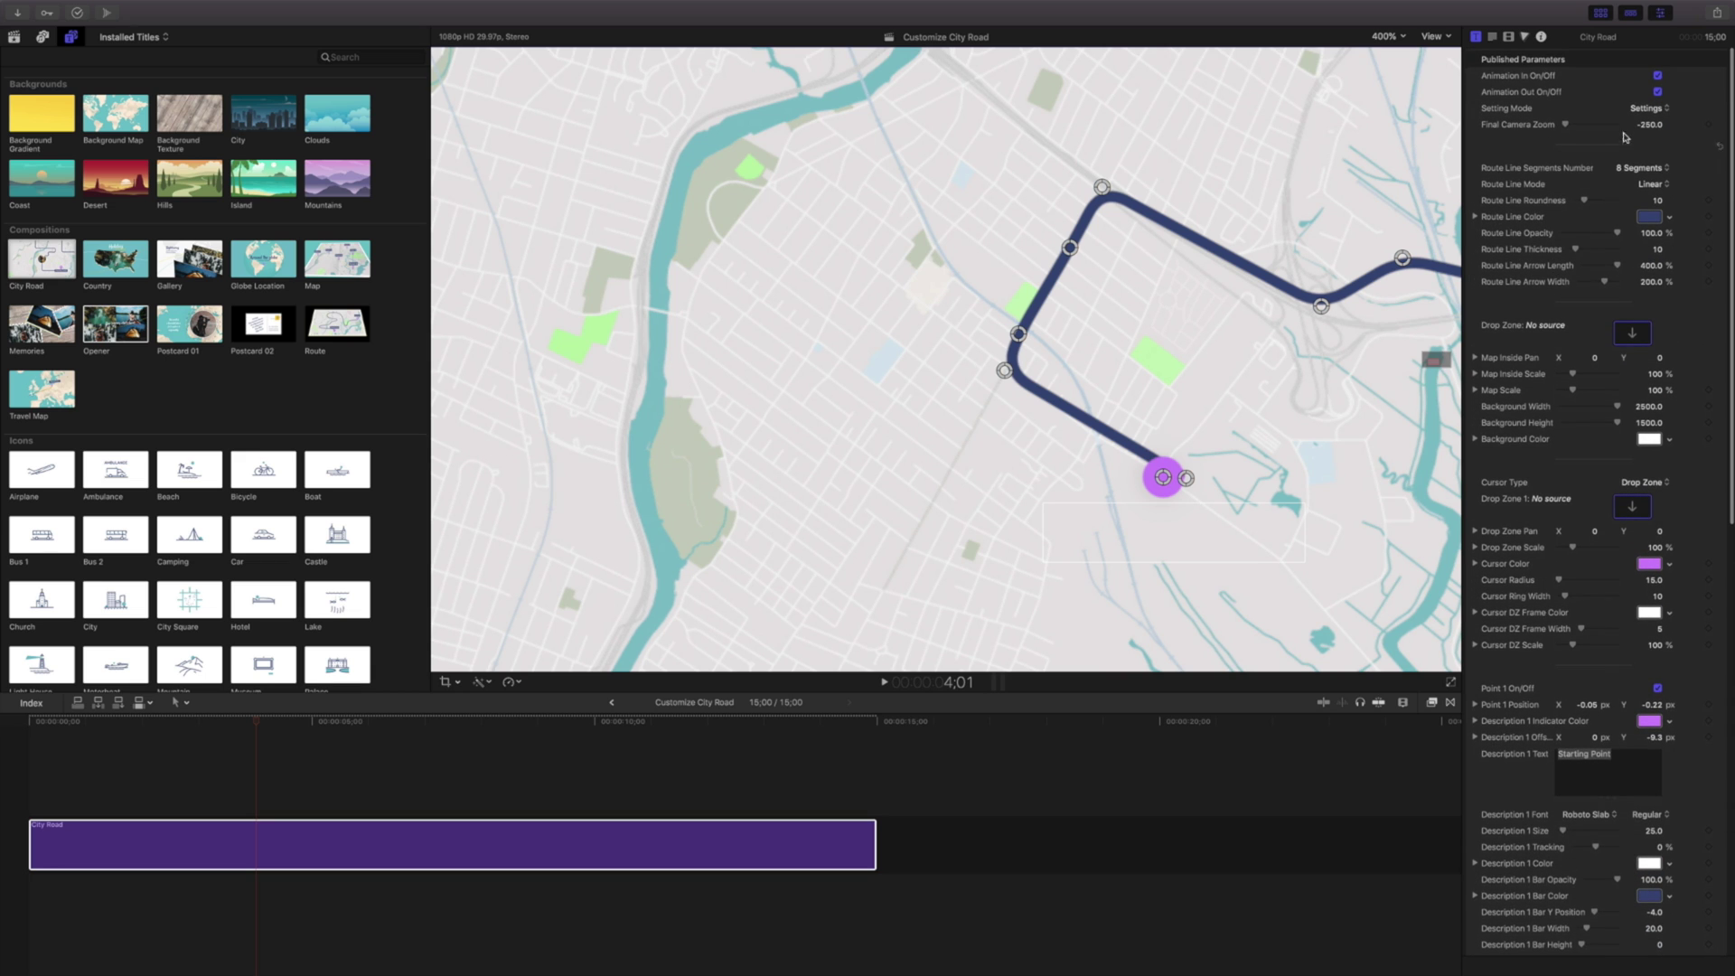
click(1643, 109)
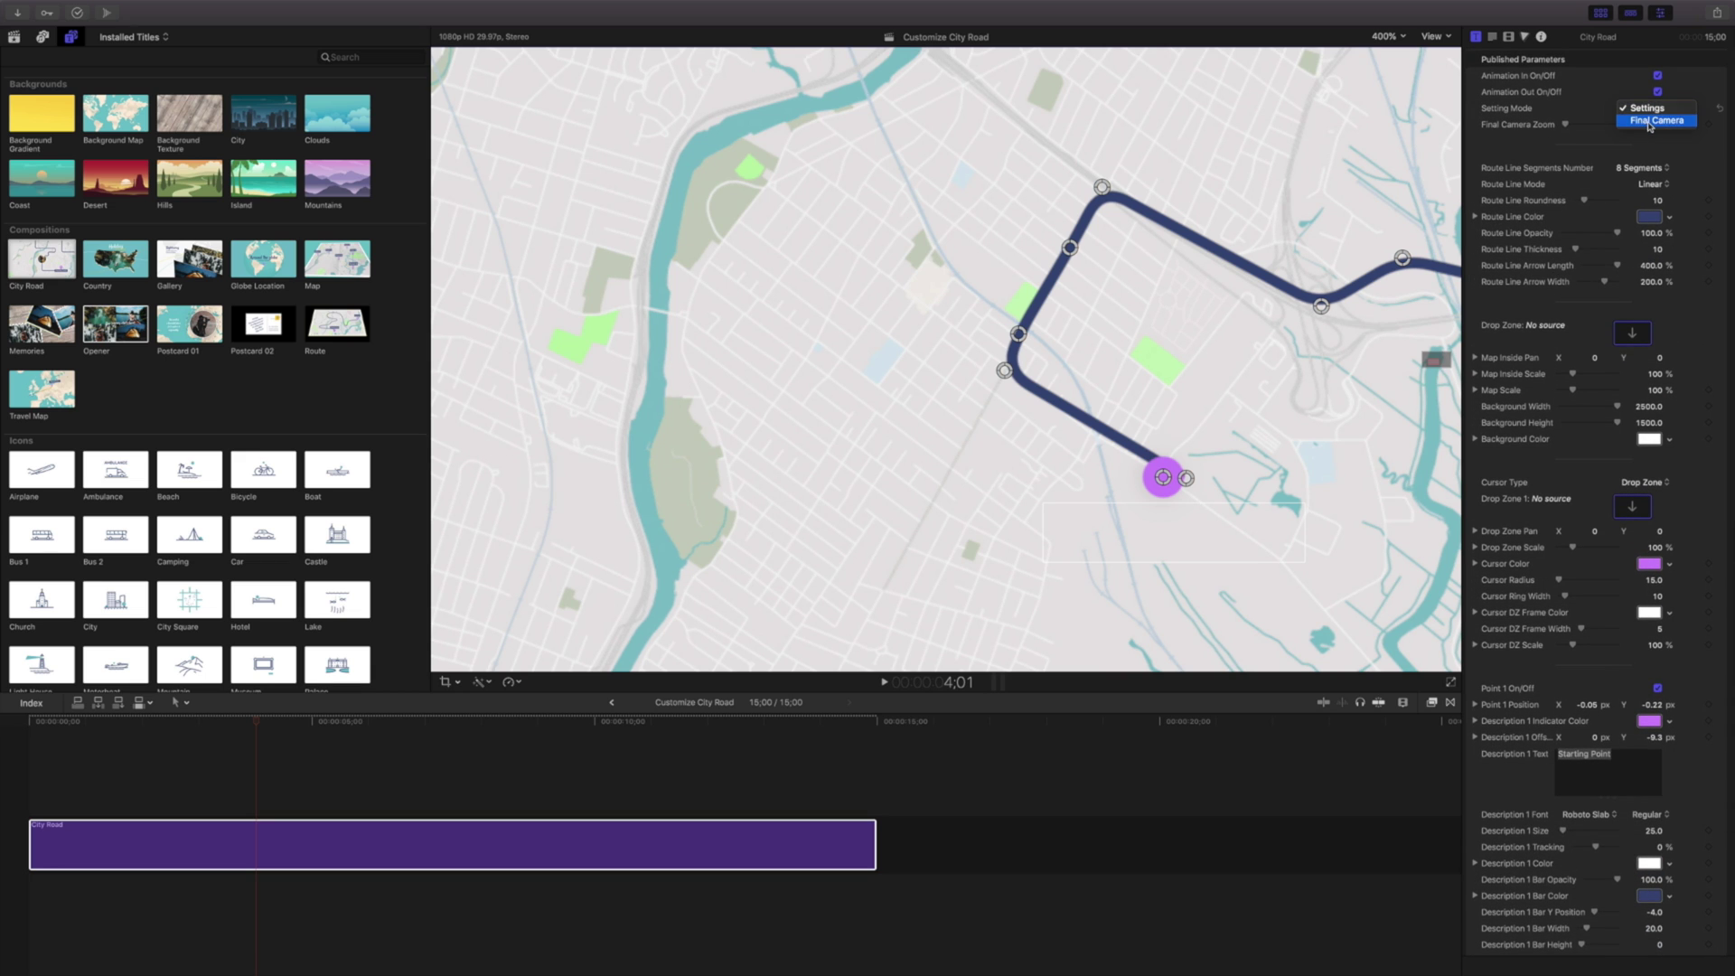
click(1649, 121)
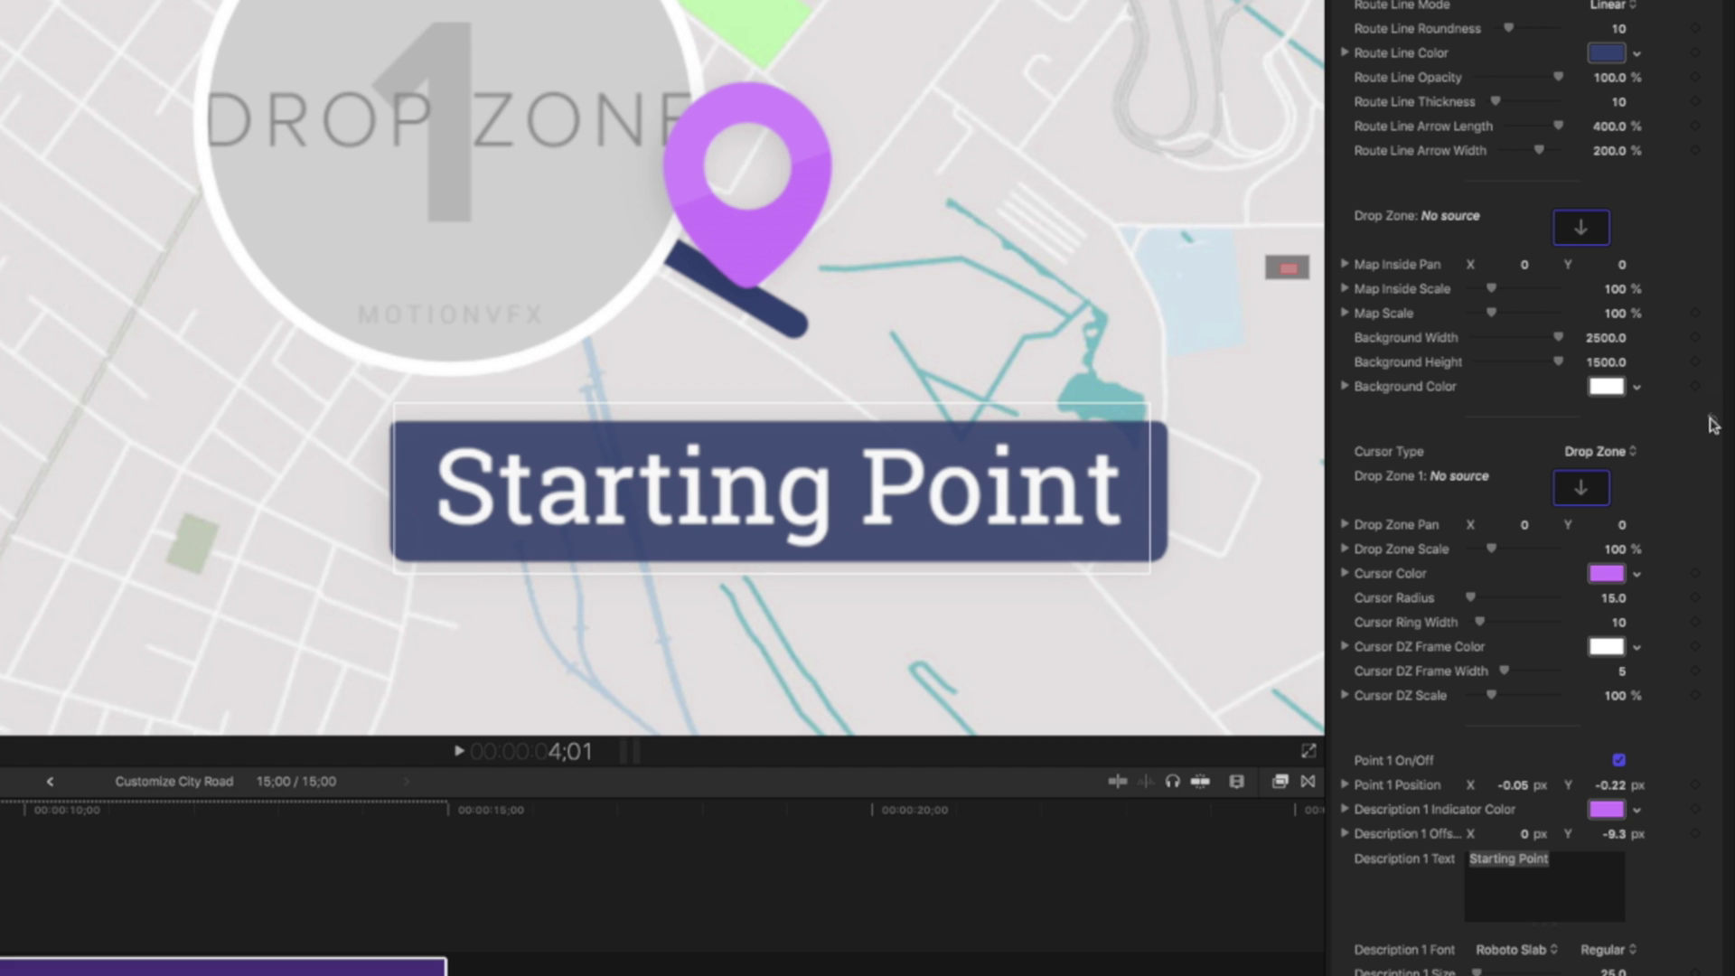
- Scrub Segment 1 X Position to 0.47 px, shifting the Starting Point label right
scroll(1428, 768, down, 10)
scroll(1536, 768, down, 10)
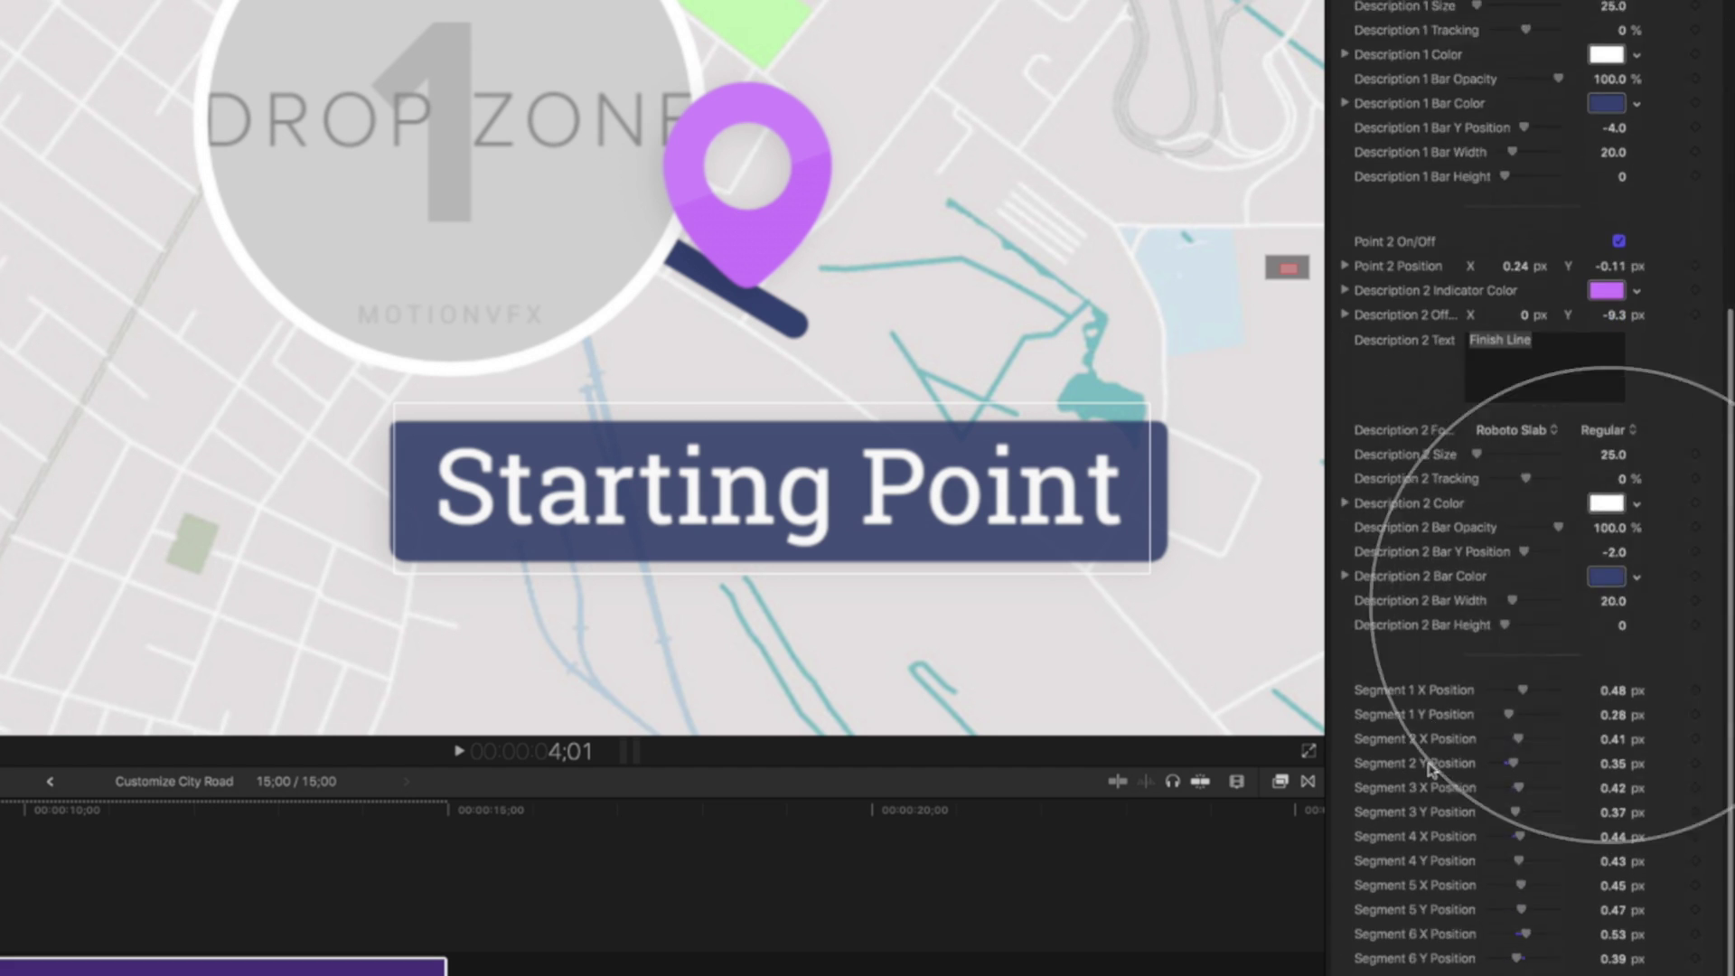
drag(1609, 601, 1613, 601)
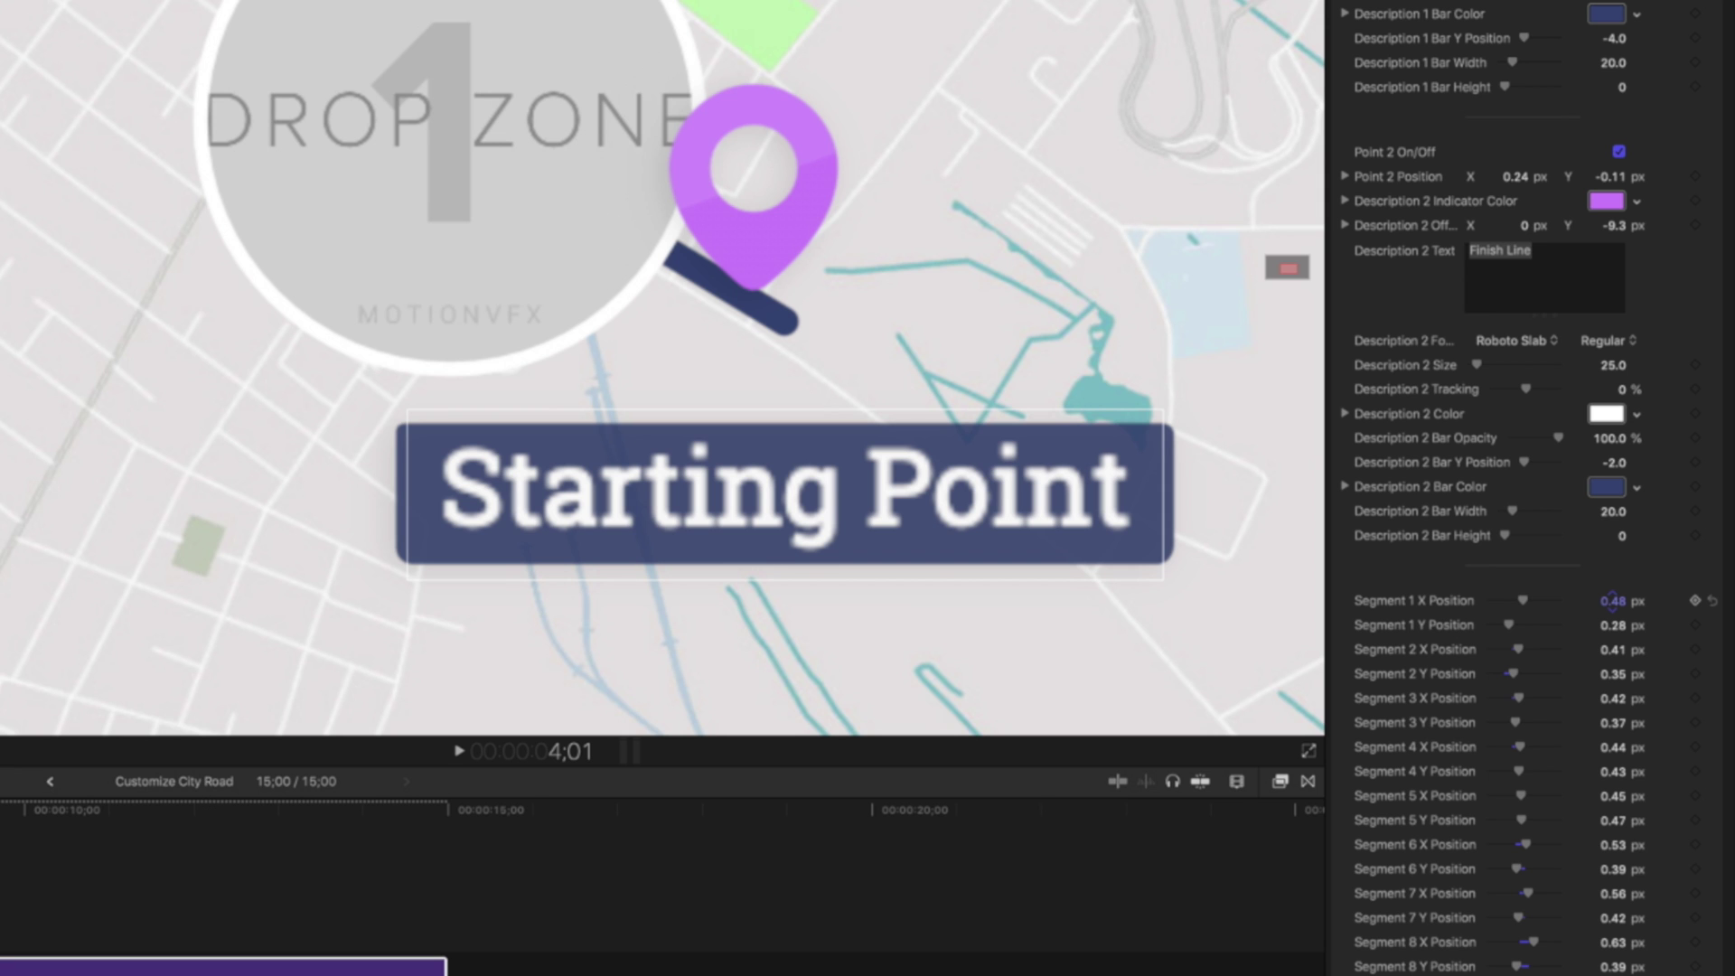
drag(1613, 601, 1612, 601)
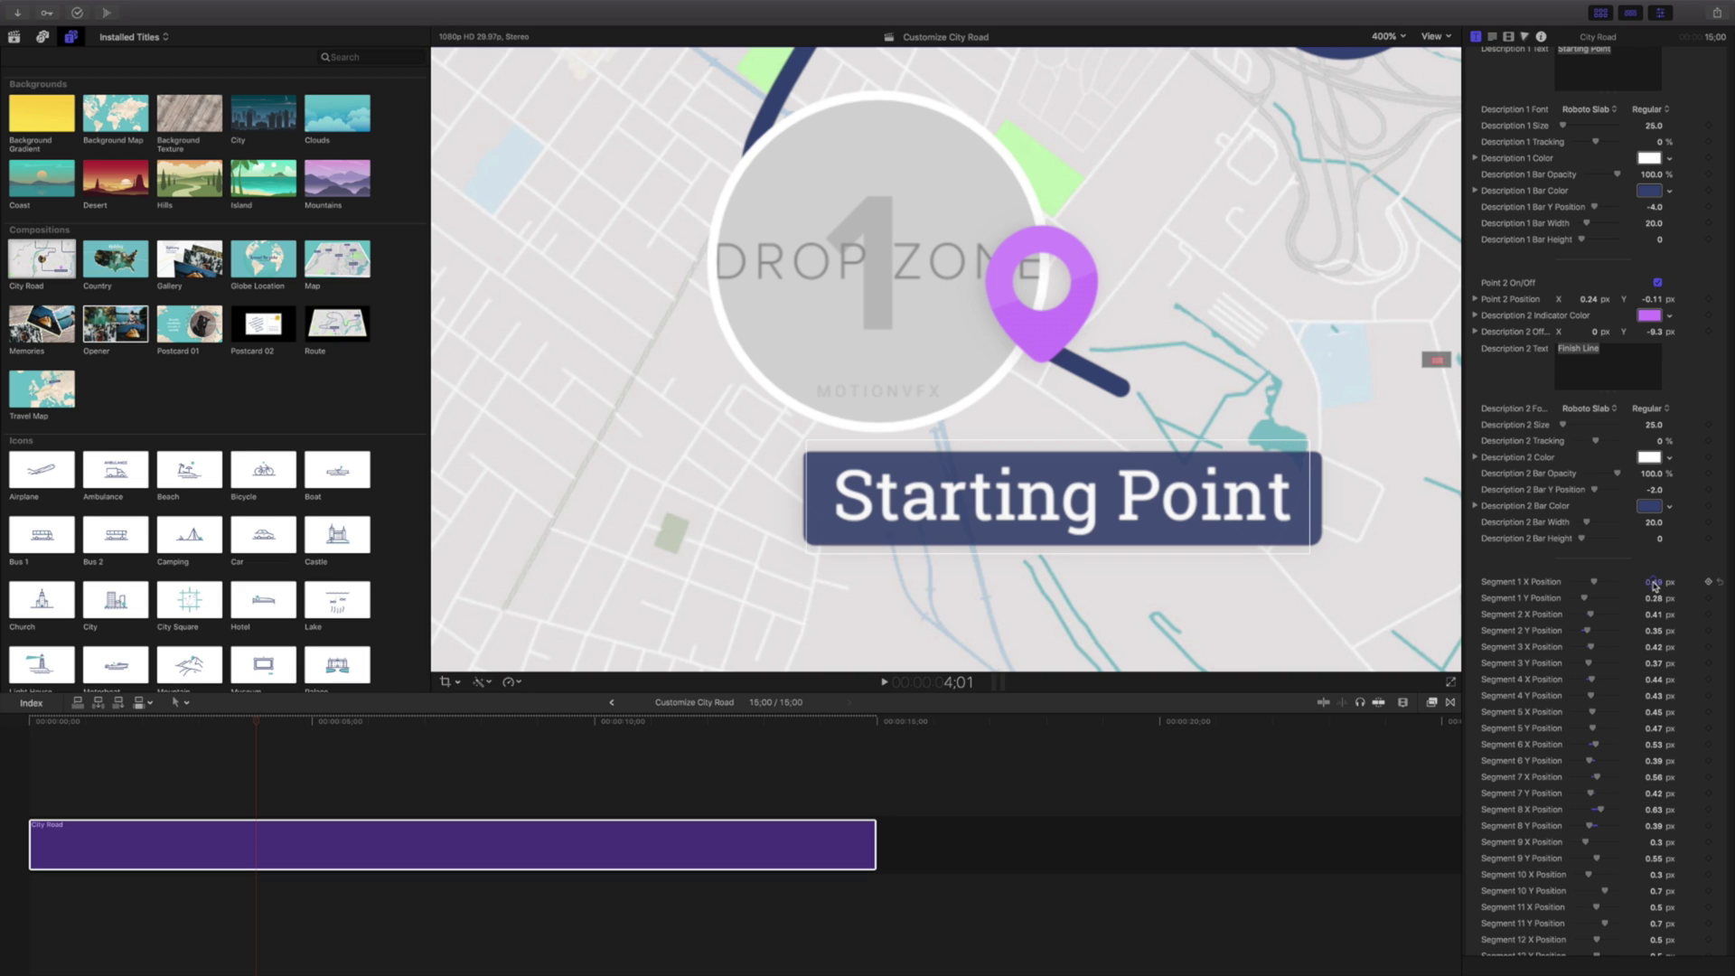
drag(1654, 585, 1618, 585)
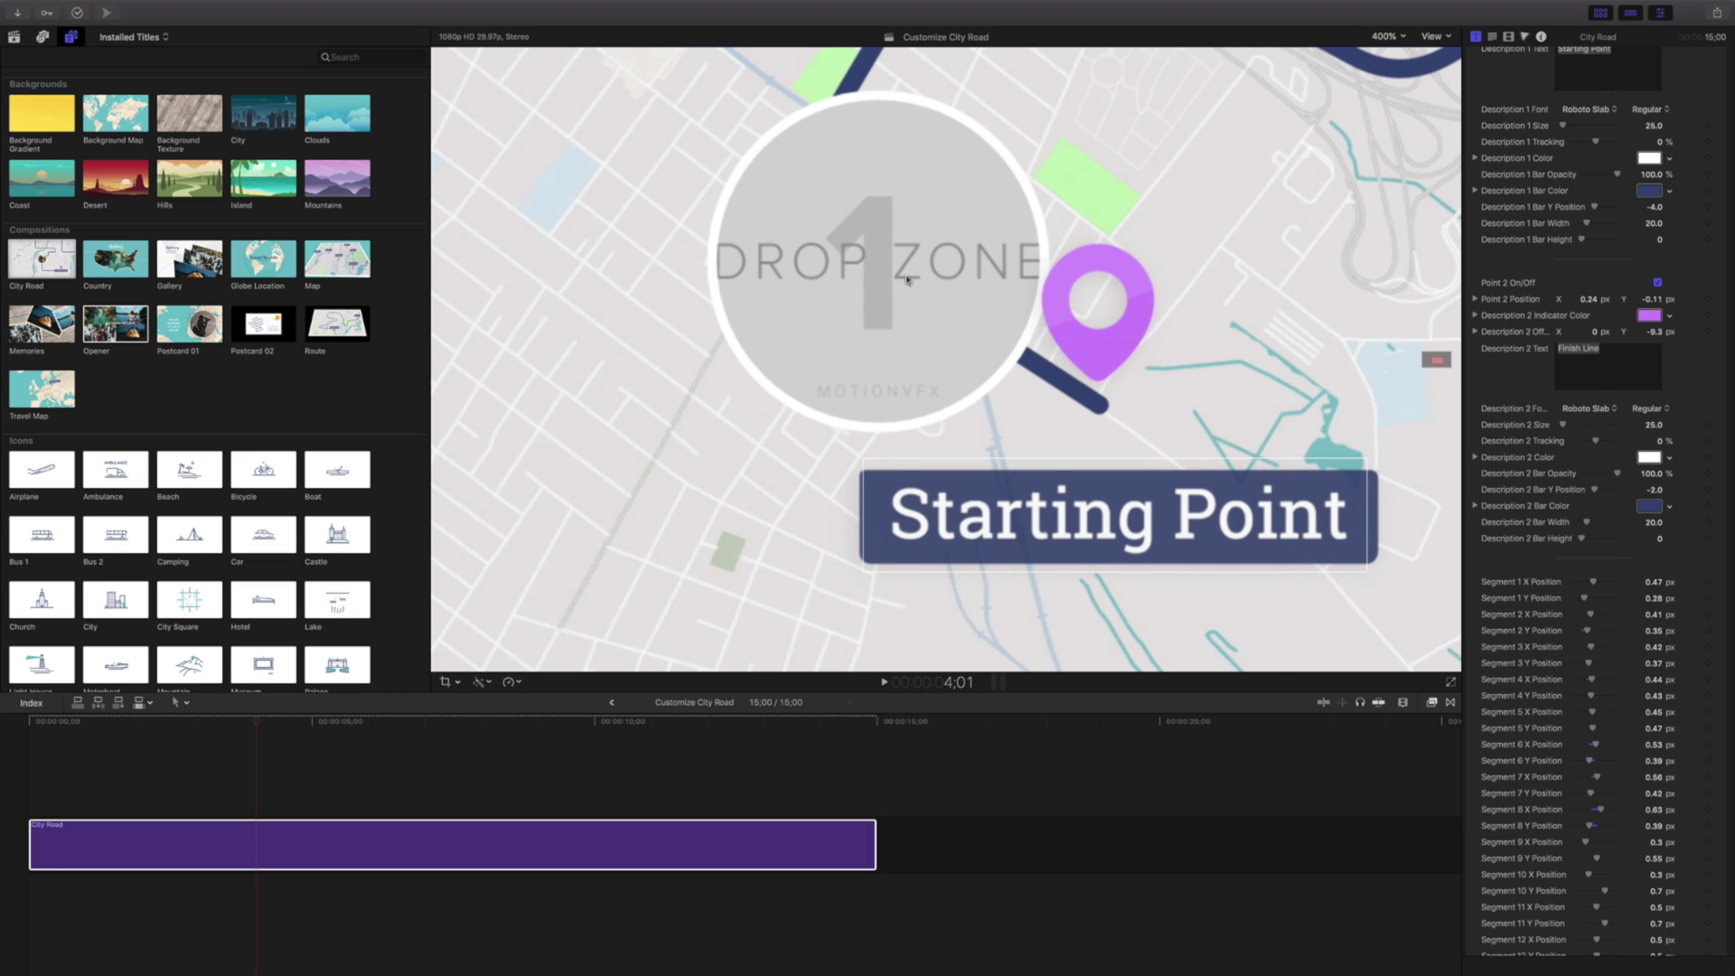
scroll(1527, 246, up, 8)
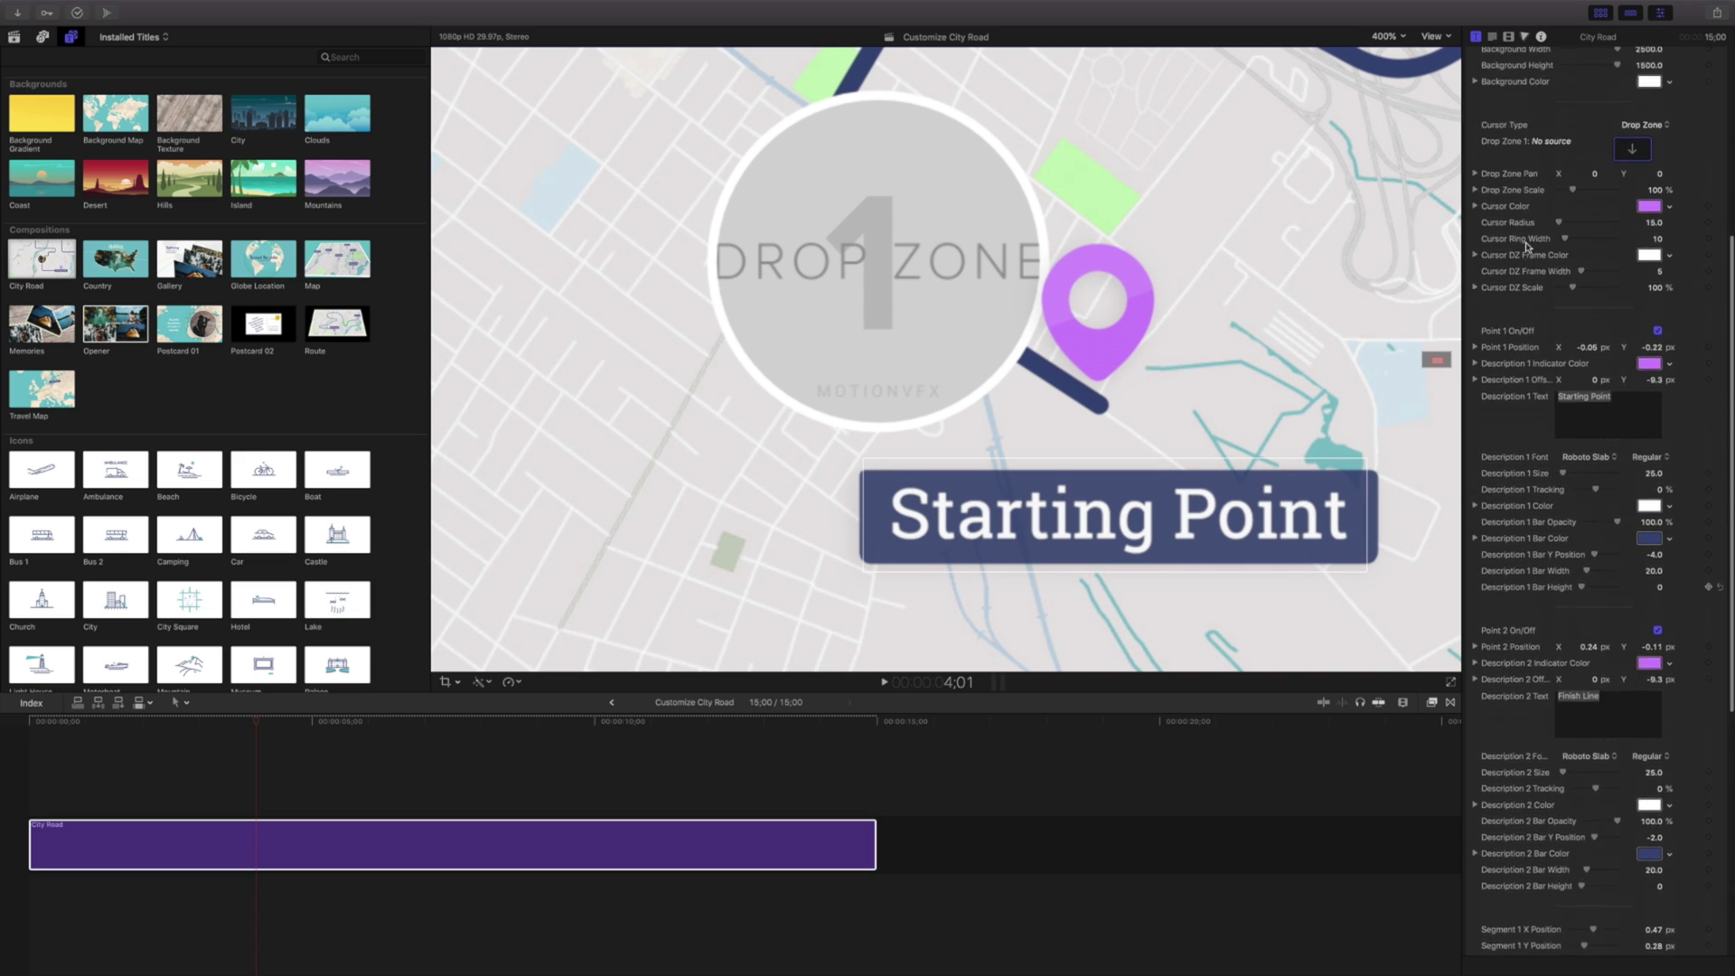
- Set Cursor Type to Circle and switch Setting Mode to Settings to reveal the route's control points
click(1644, 147)
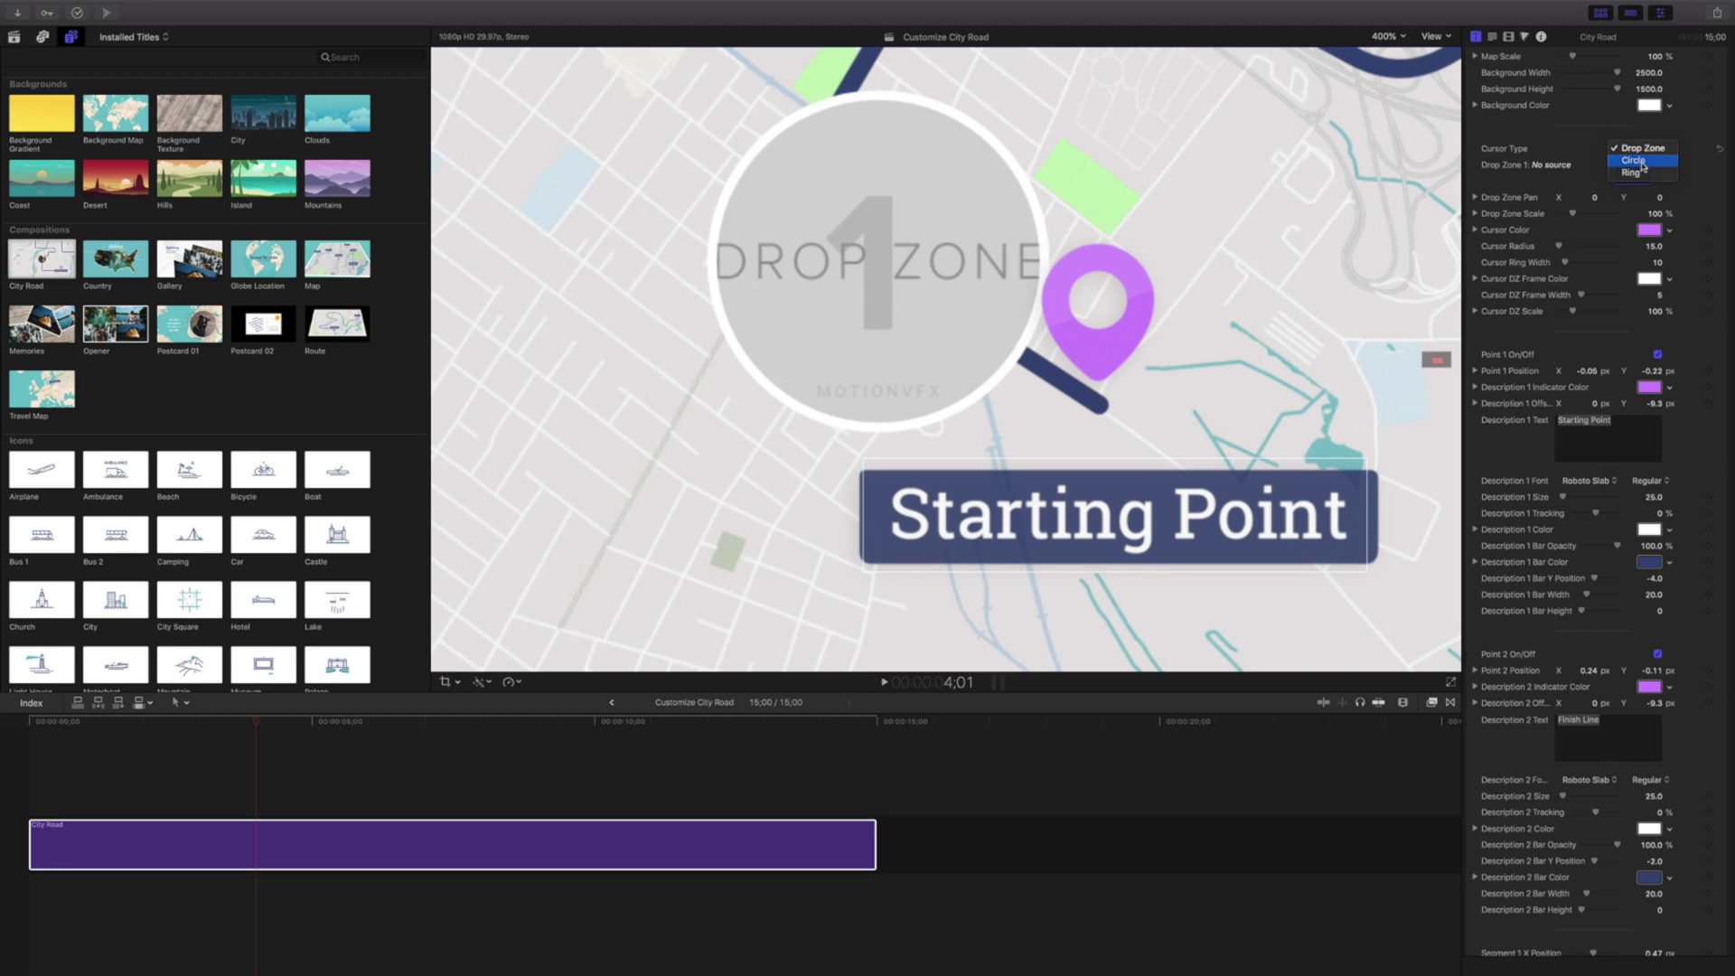
click(1643, 165)
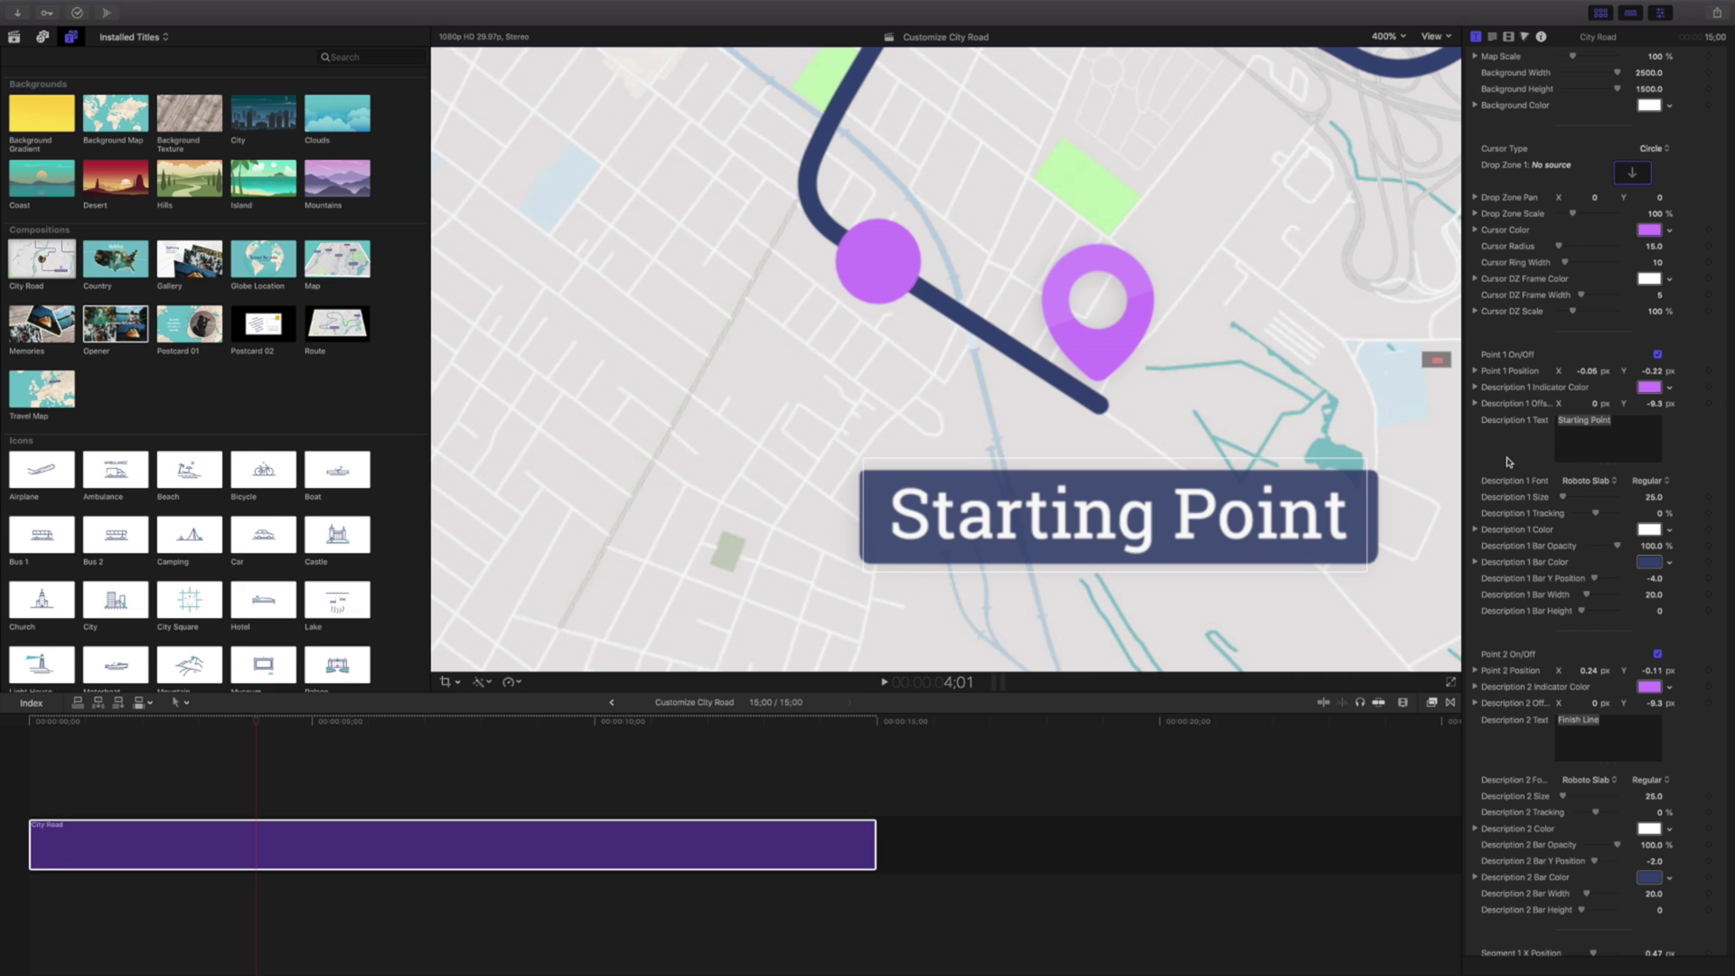
scroll(1506, 751, down, 8)
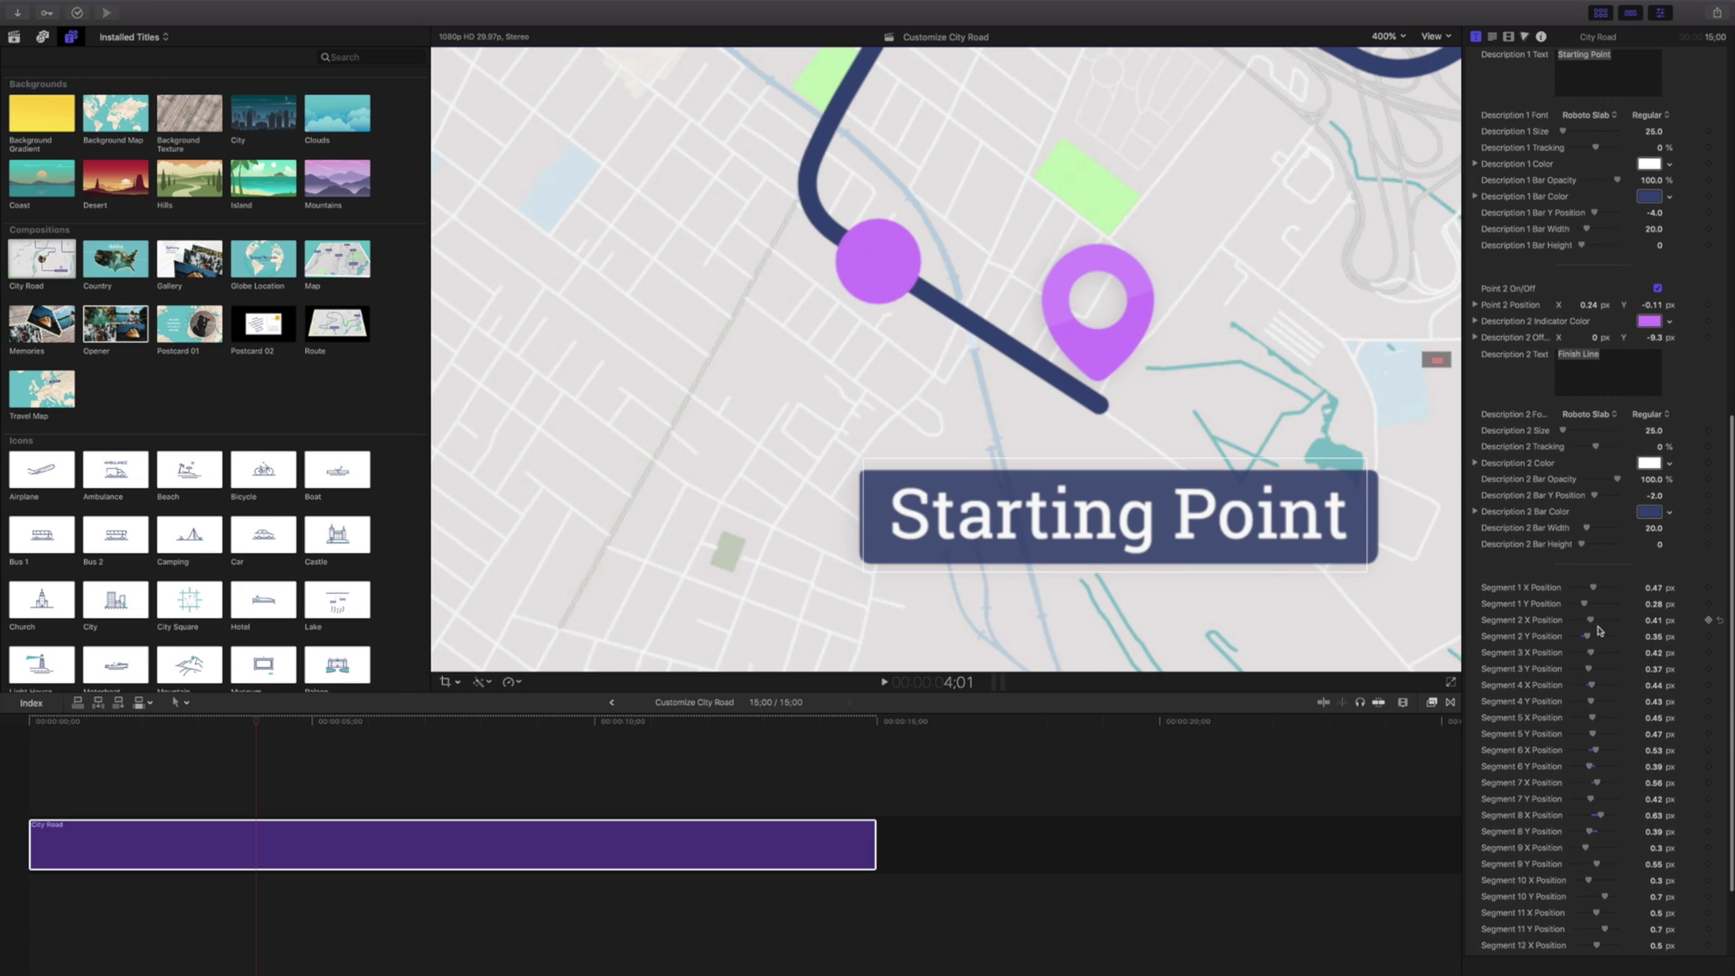
scroll(1553, 396, up, 15)
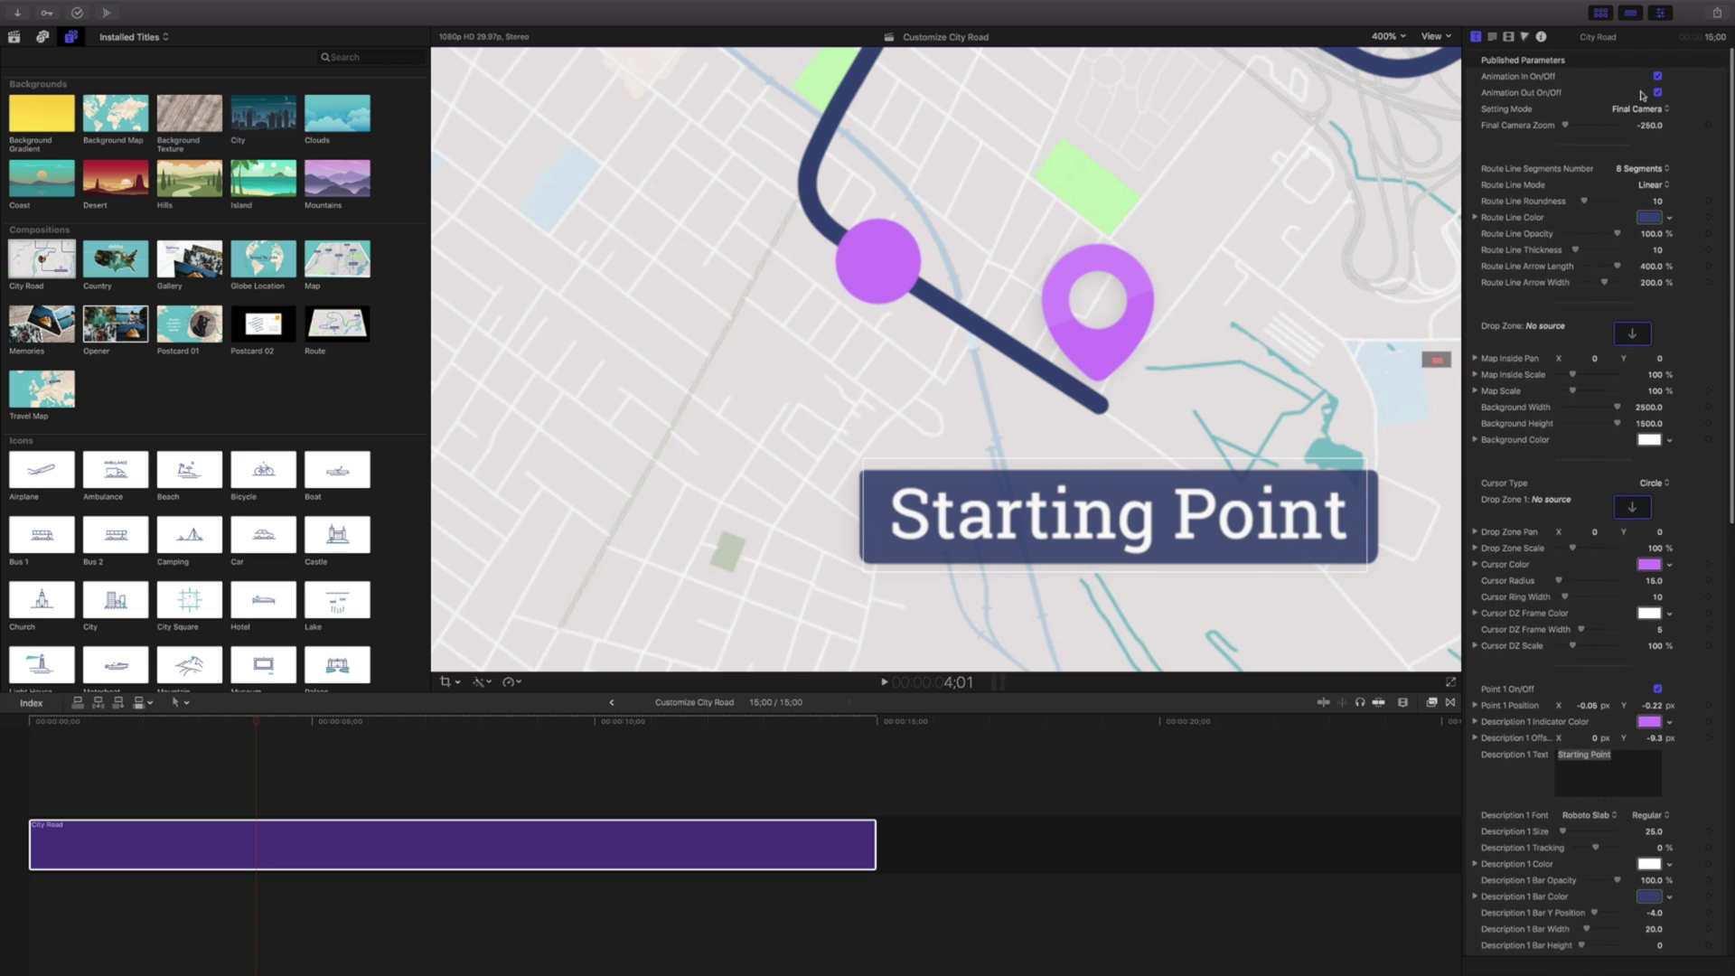
click(1638, 107)
click(1632, 98)
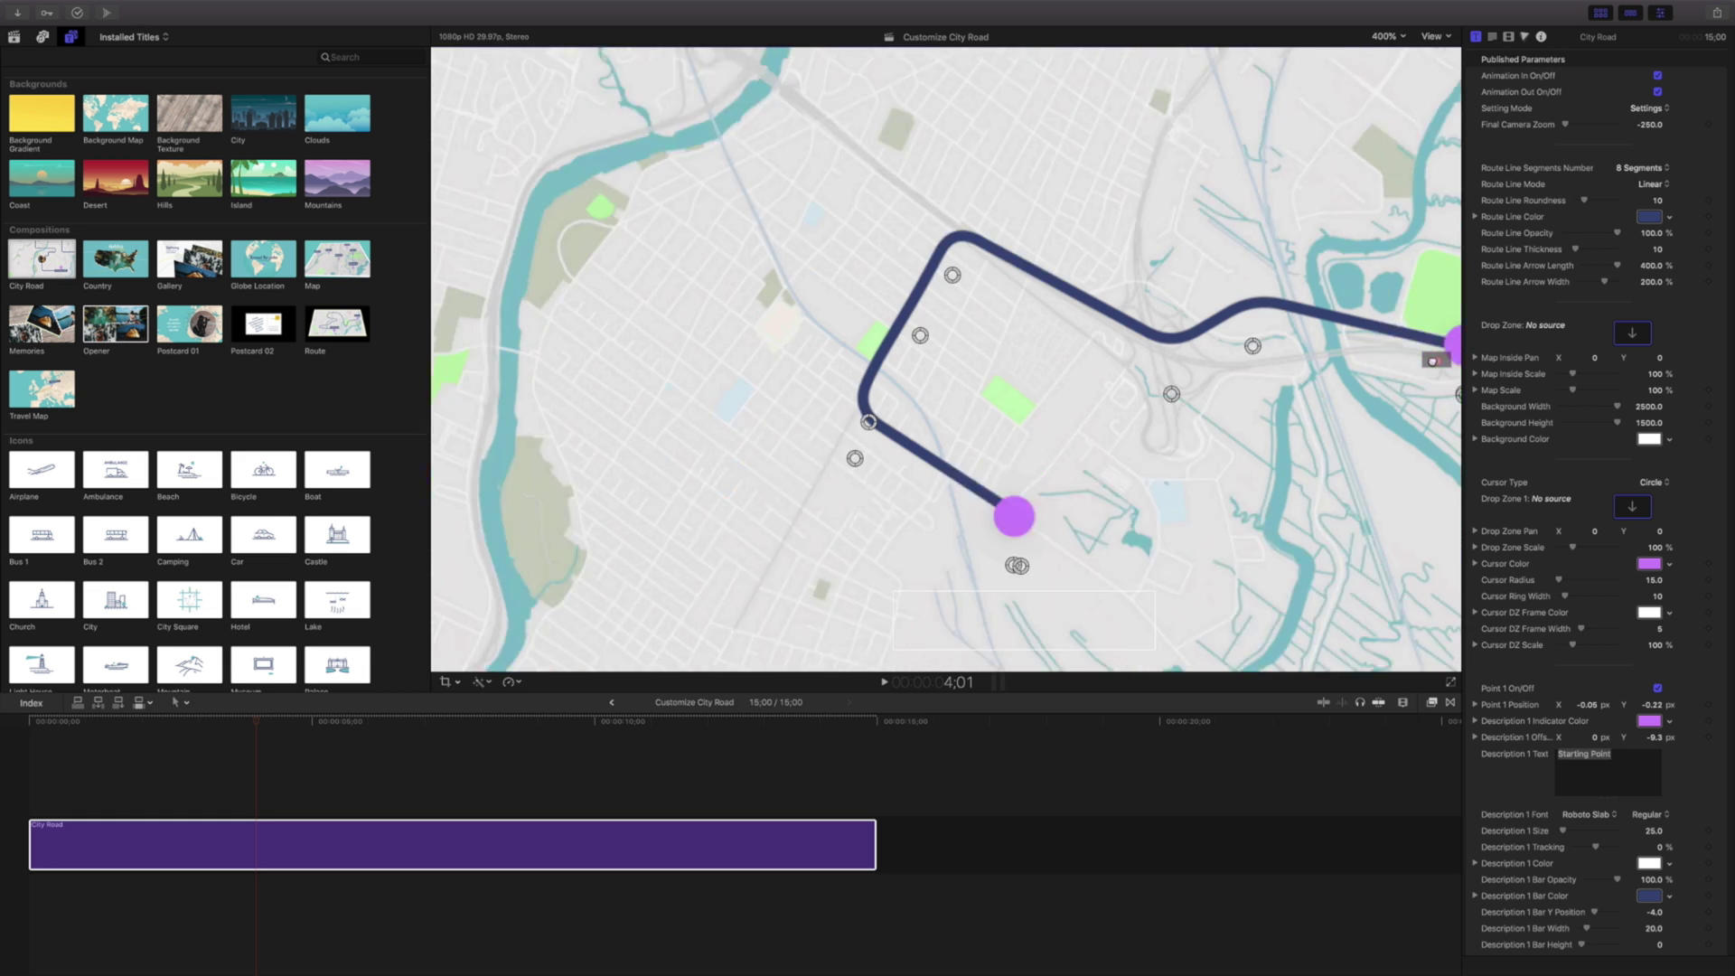
- Zoom the viewer to 600% and drag the right-hand route points so the line ends on the park marker
click(1377, 38)
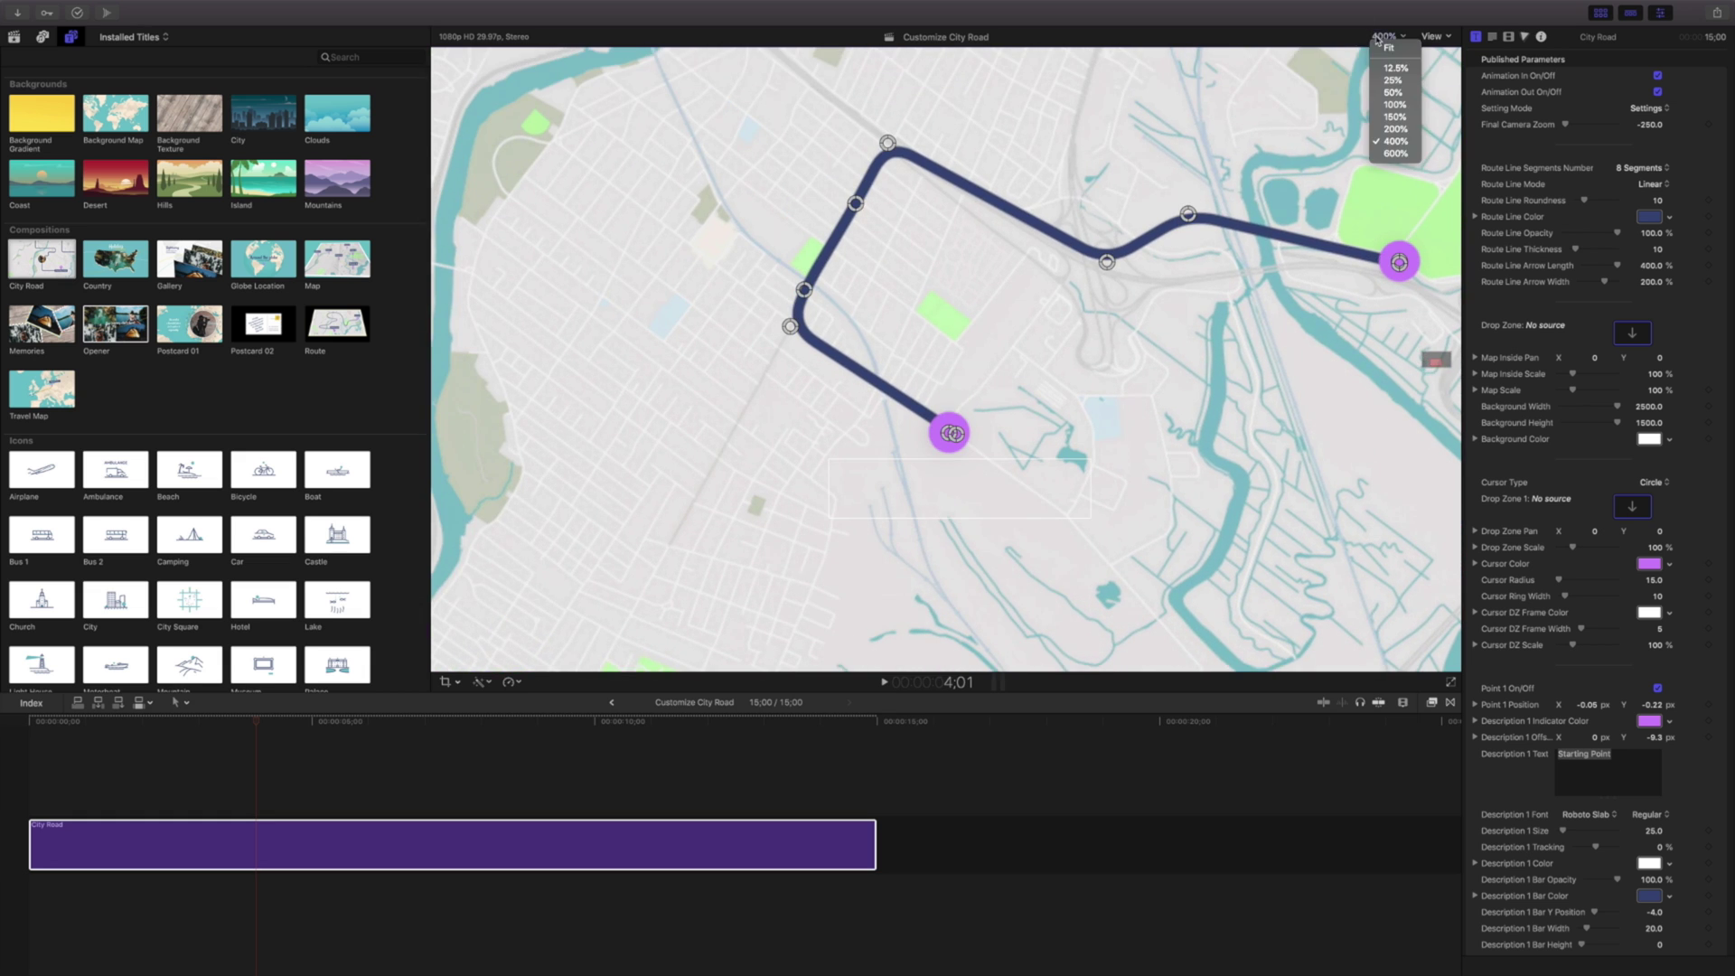
click(1387, 154)
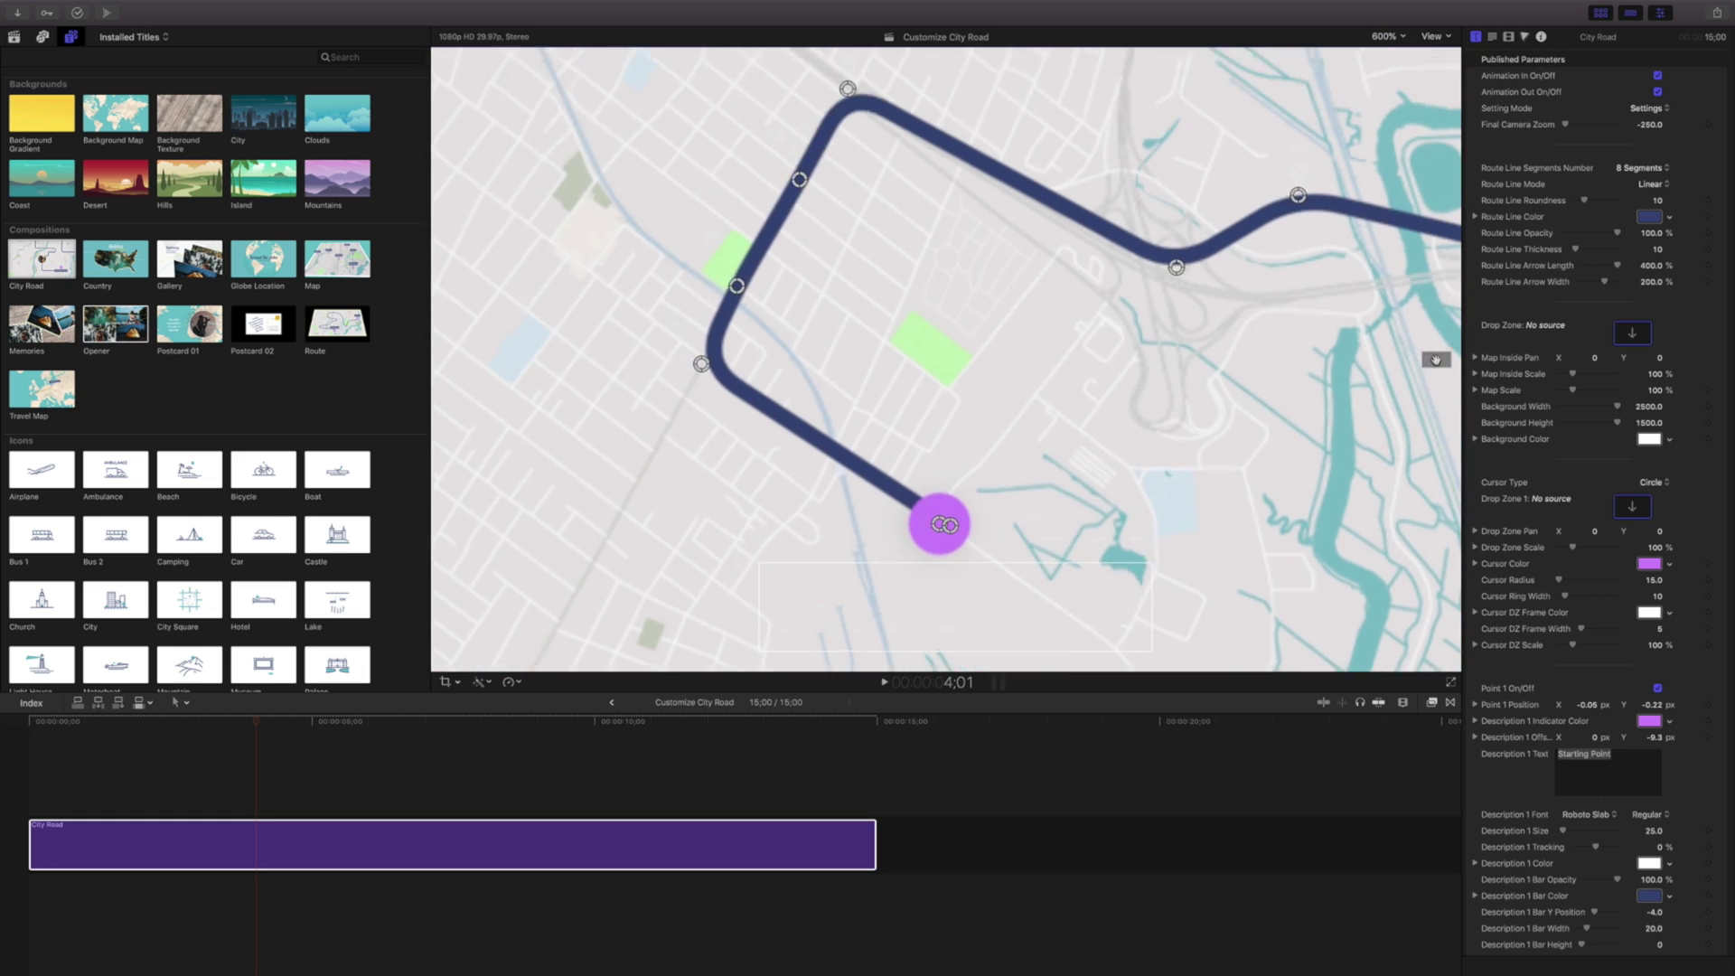
drag(1180, 270, 1230, 302)
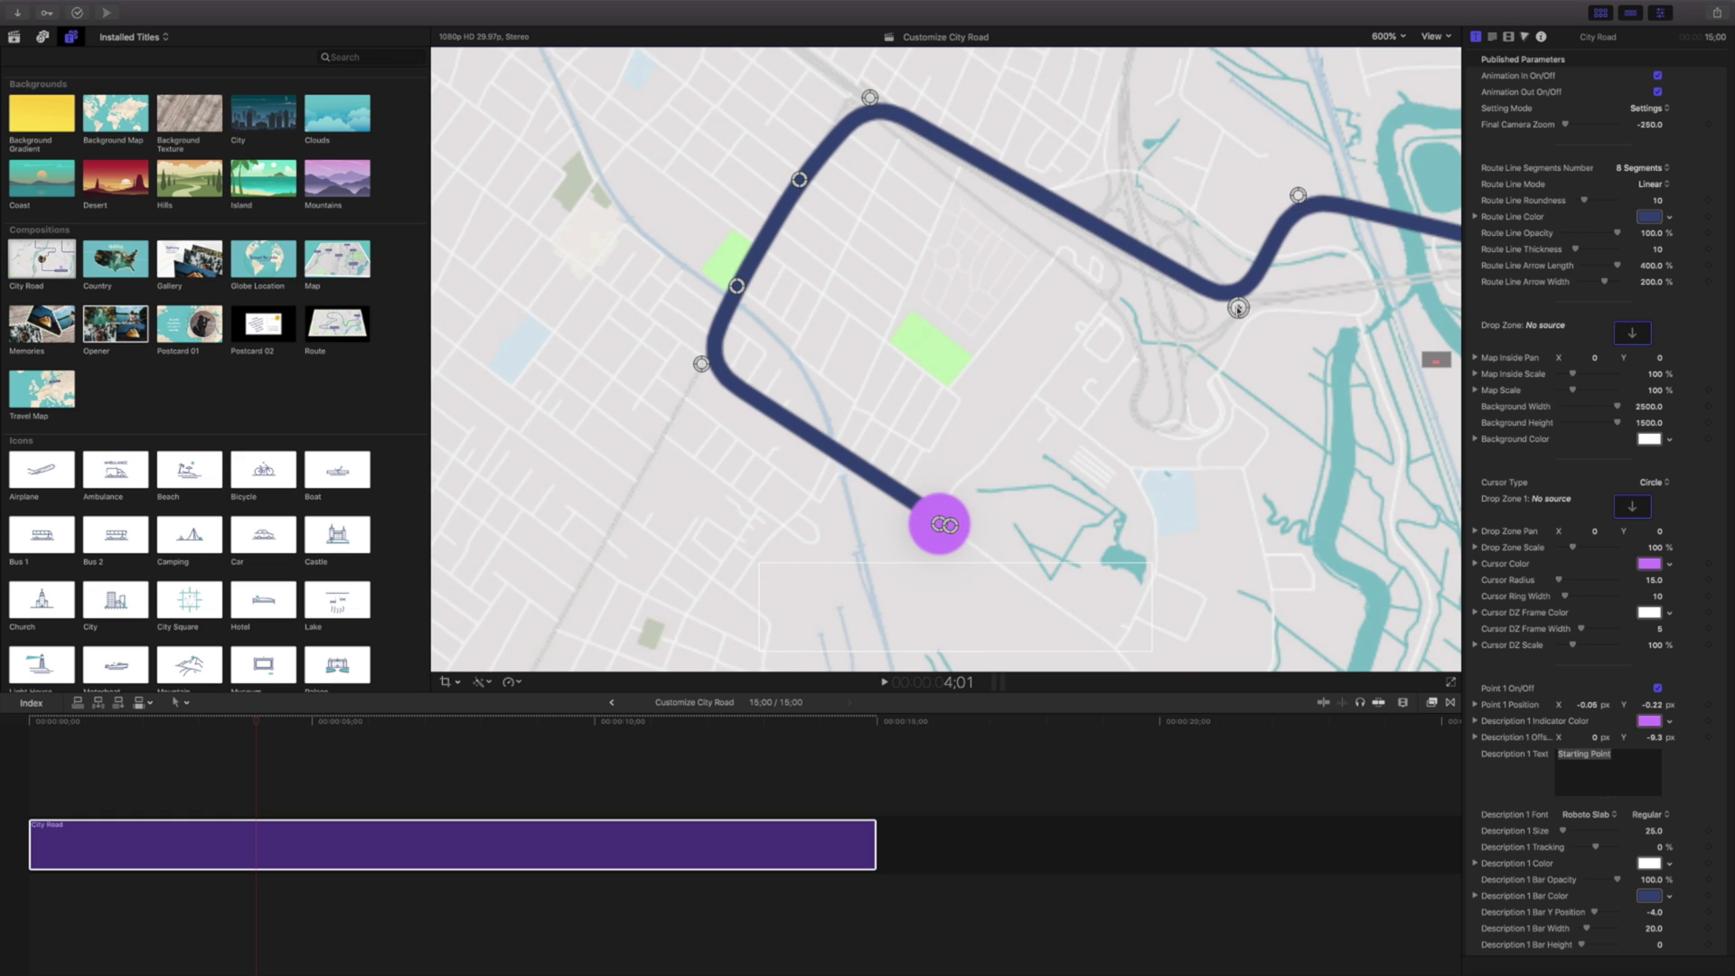
drag(1298, 195, 1368, 286)
scroll(1396, 350, right, 8)
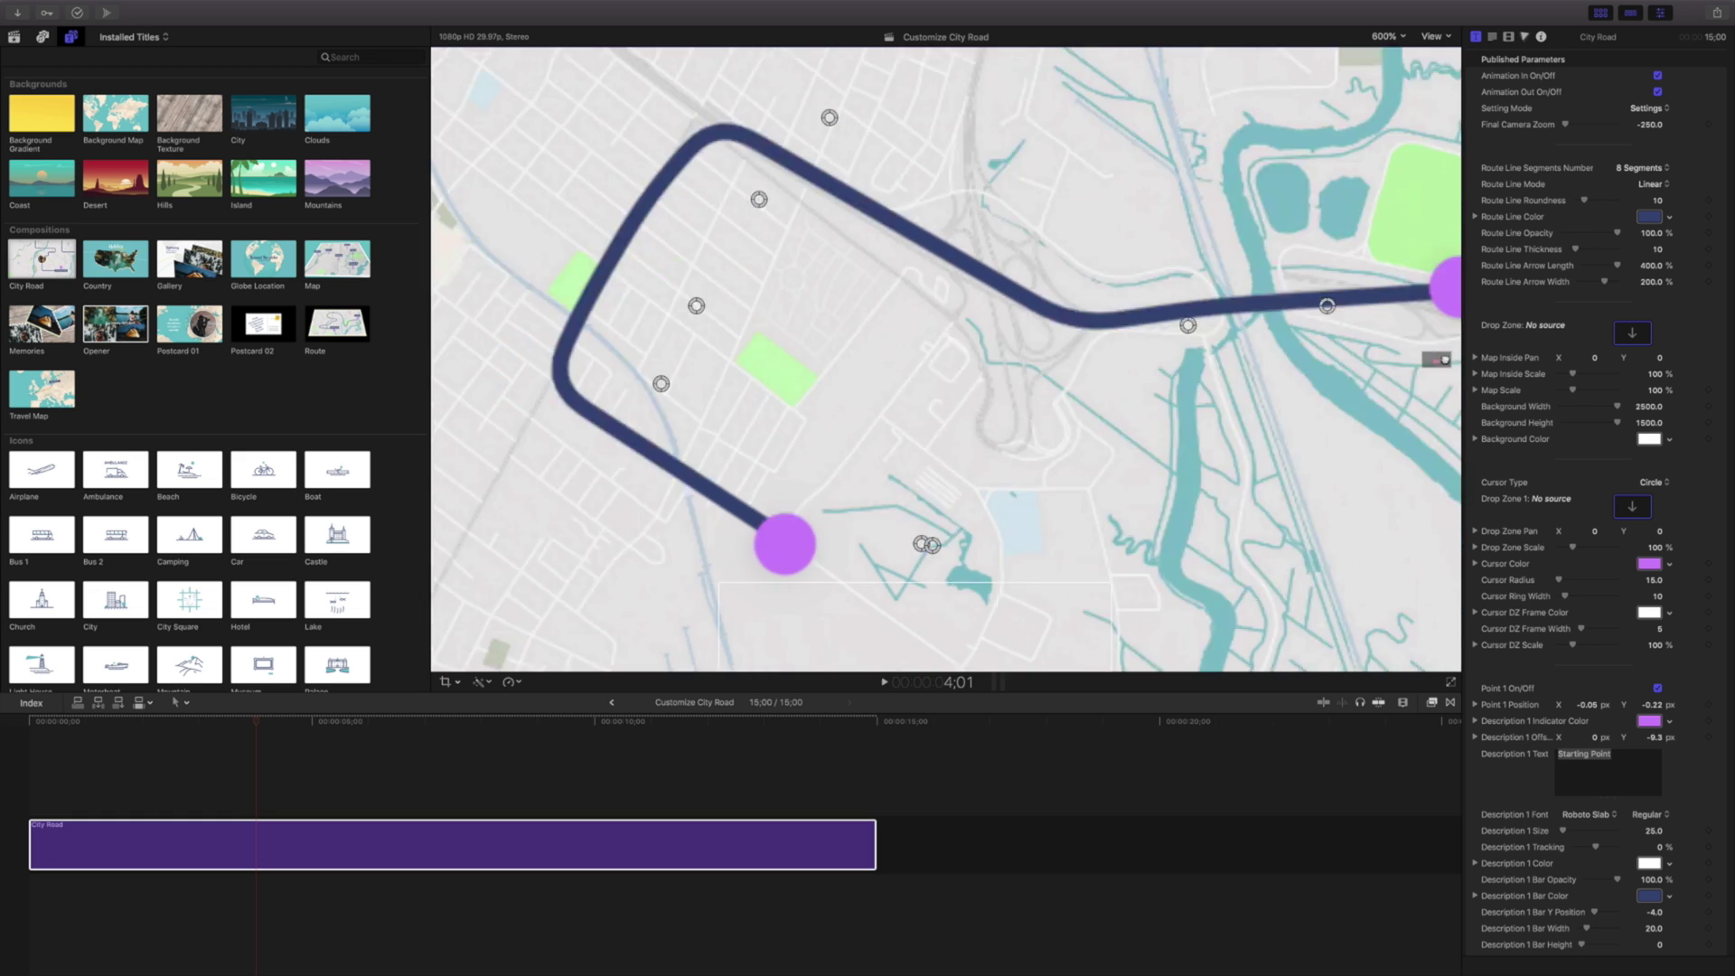
mouse_move(1234, 414)
mouse_down()
mouse_move(1112, 469)
mouse_move(1185, 425)
mouse_move(1234, 429)
mouse_up()
drag(985, 429, 1052, 413)
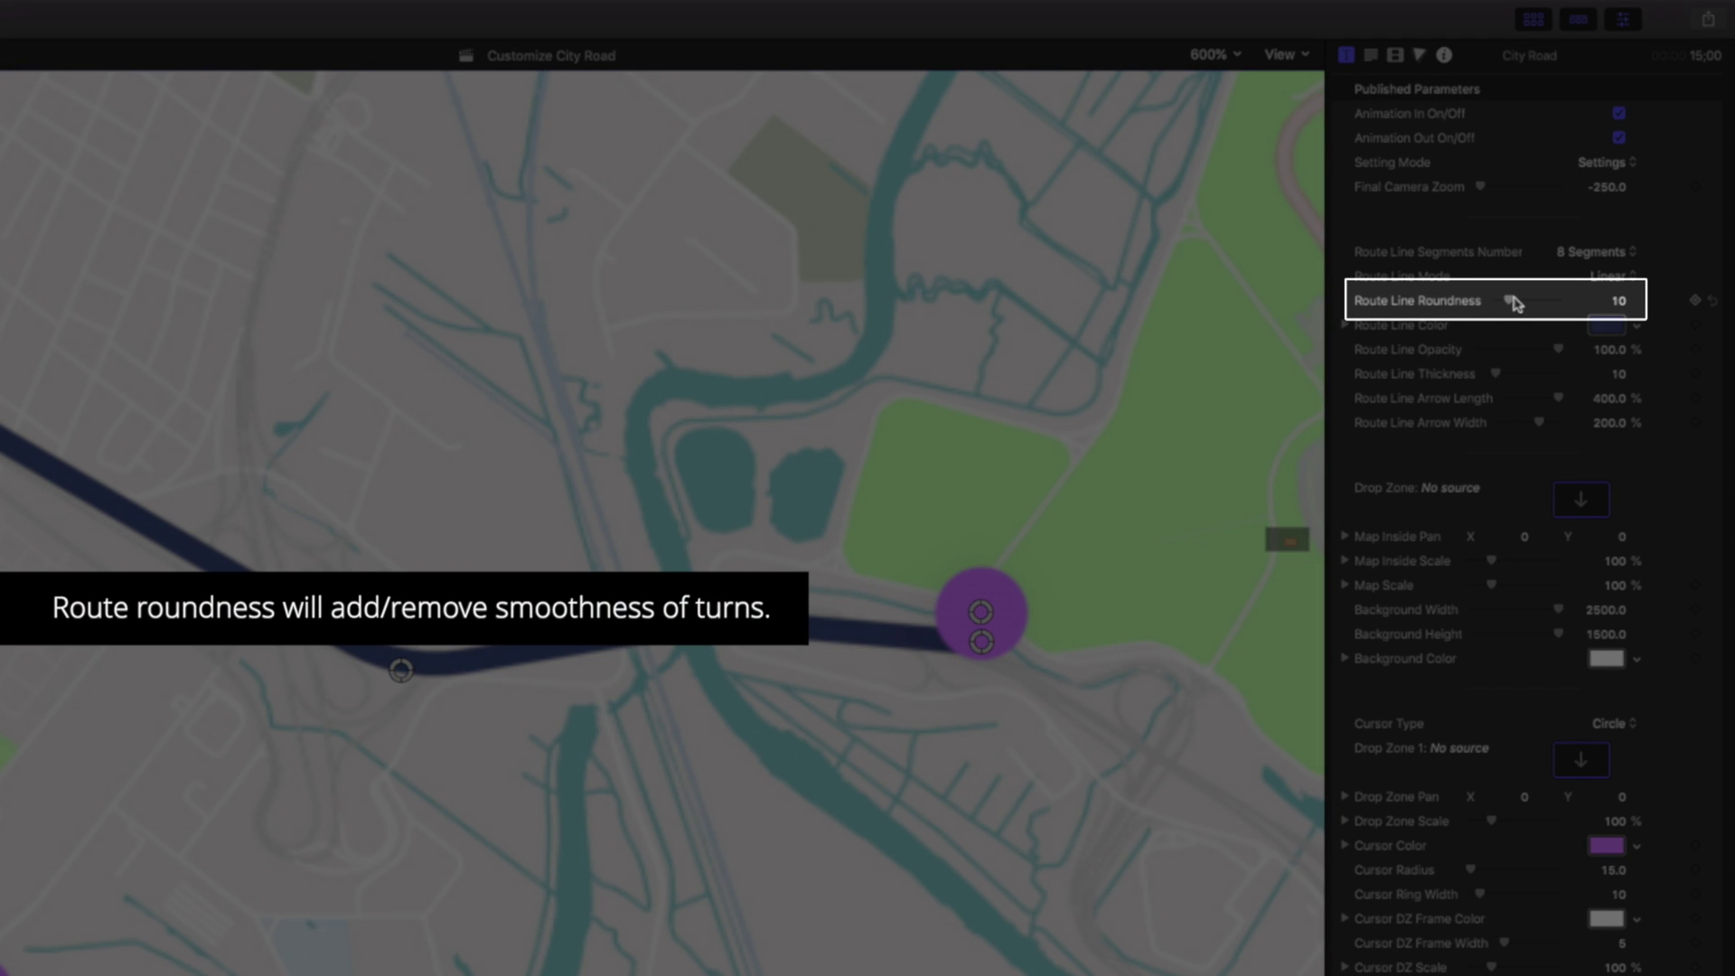
- Set Route Line Roundness to 0 and nudge the route's top-left corner slightly left
mouse_move(1514, 306)
mouse_down()
mouse_move(1535, 305)
mouse_move(1499, 305)
mouse_move(1540, 304)
mouse_up()
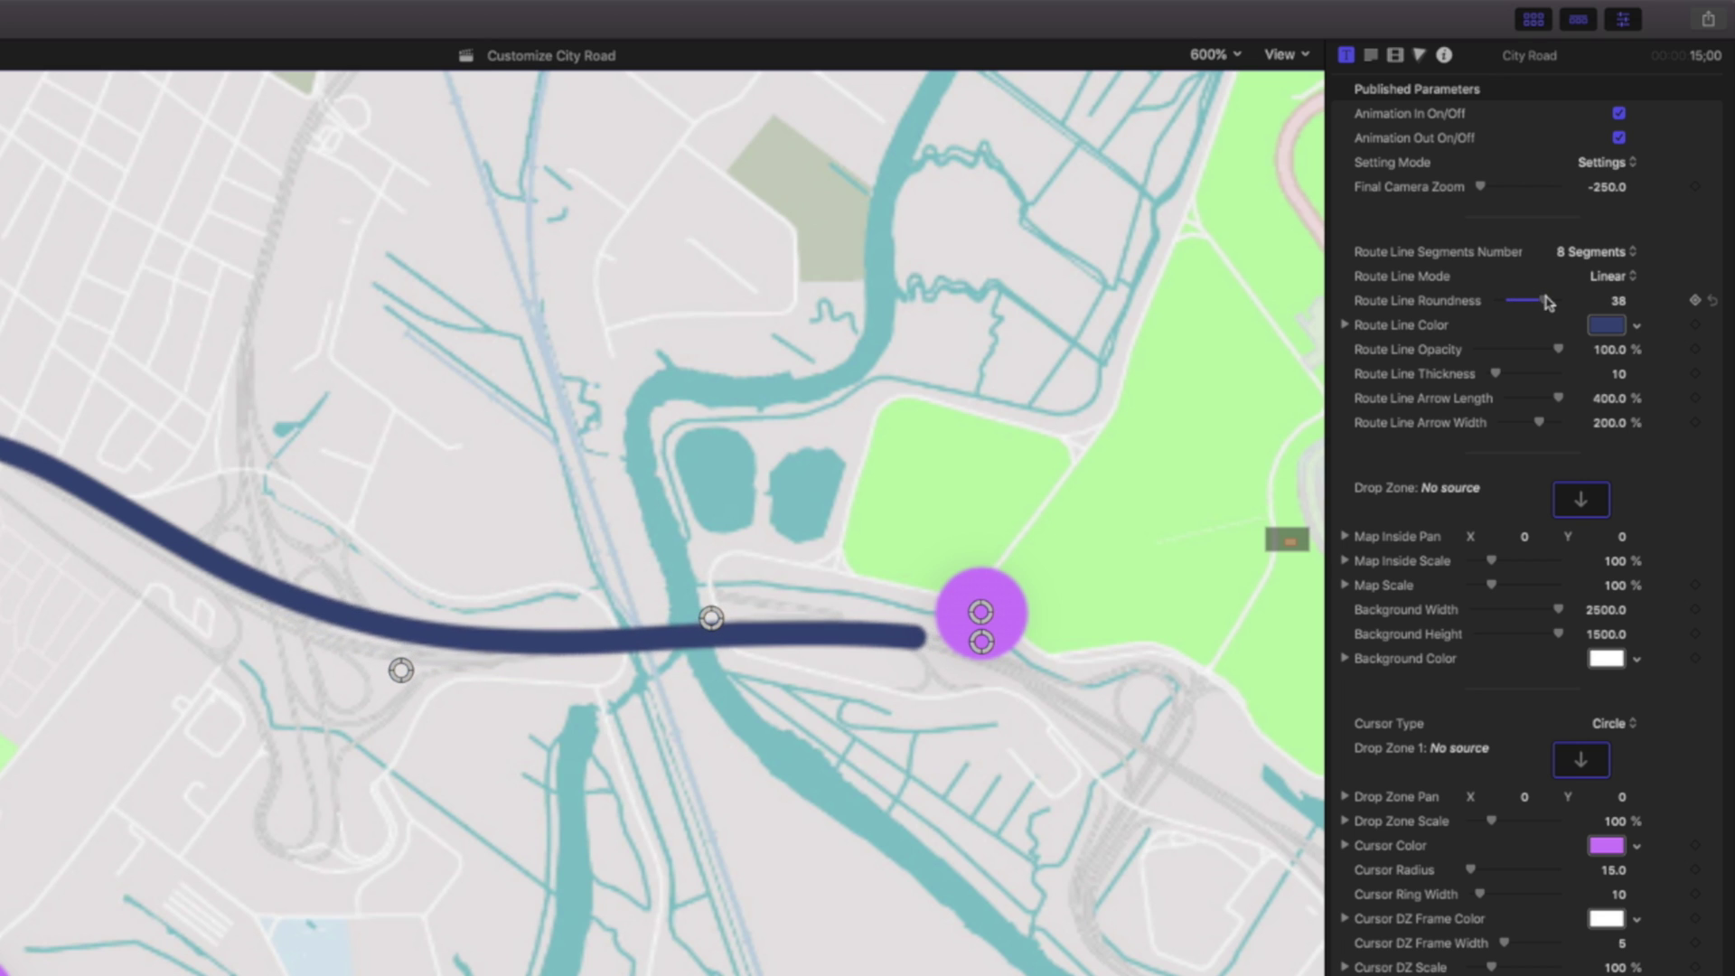
drag(1541, 302, 1496, 305)
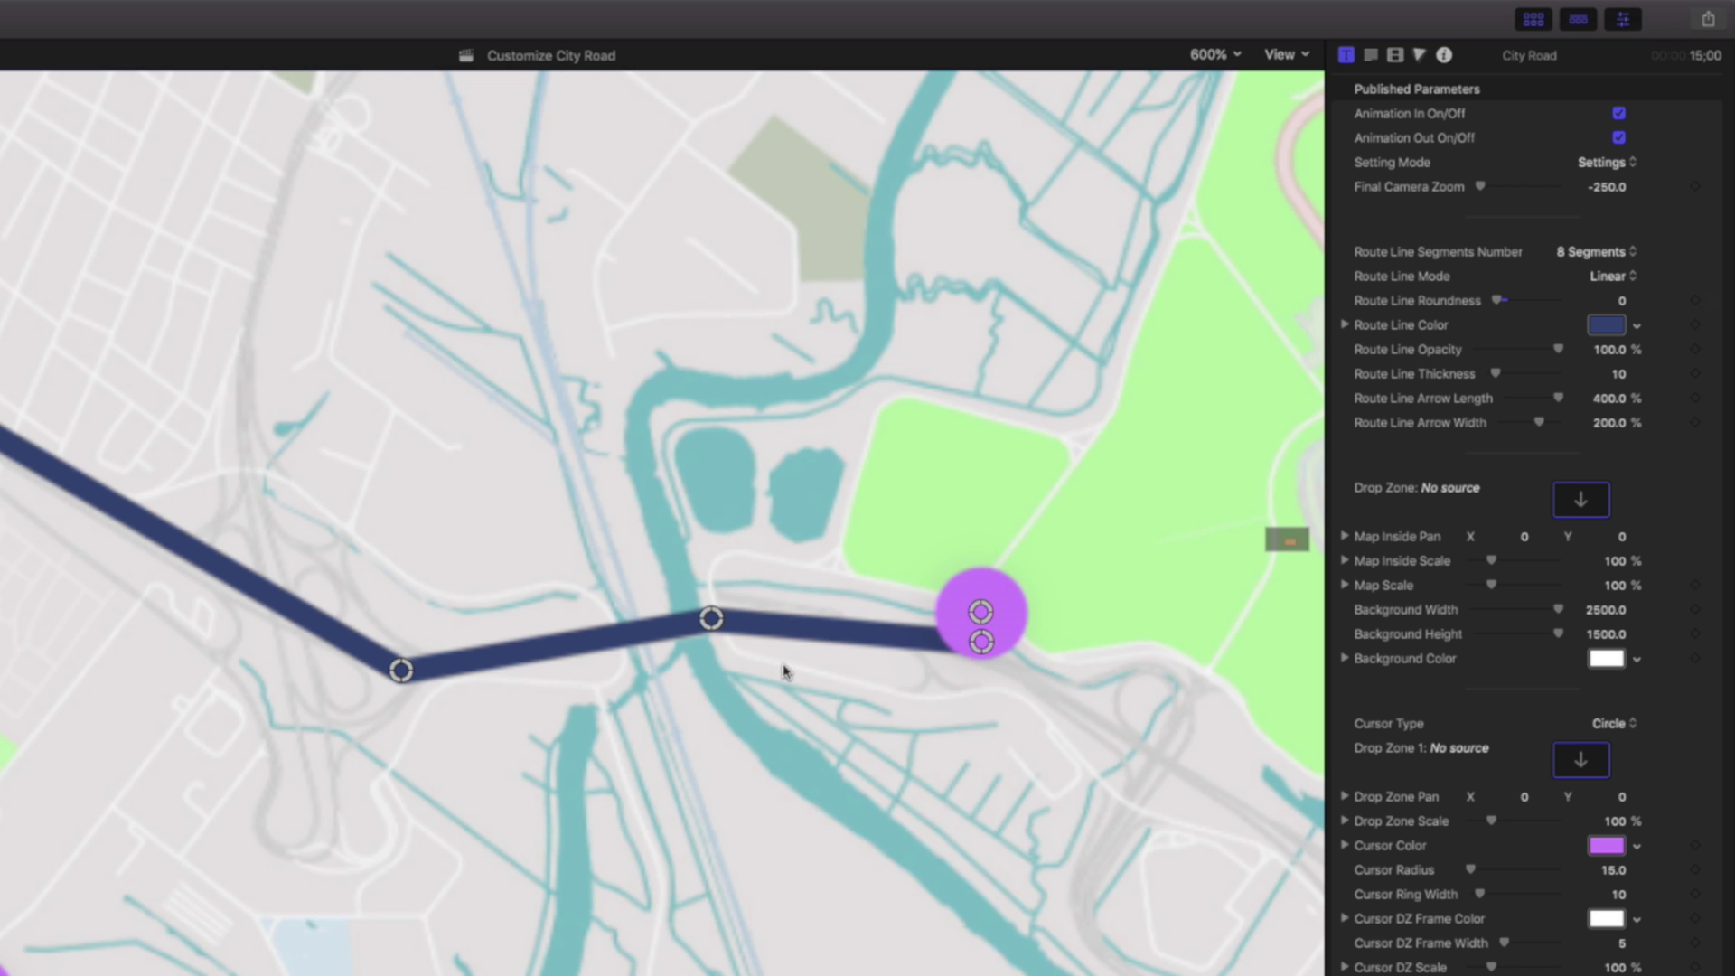
click(1288, 541)
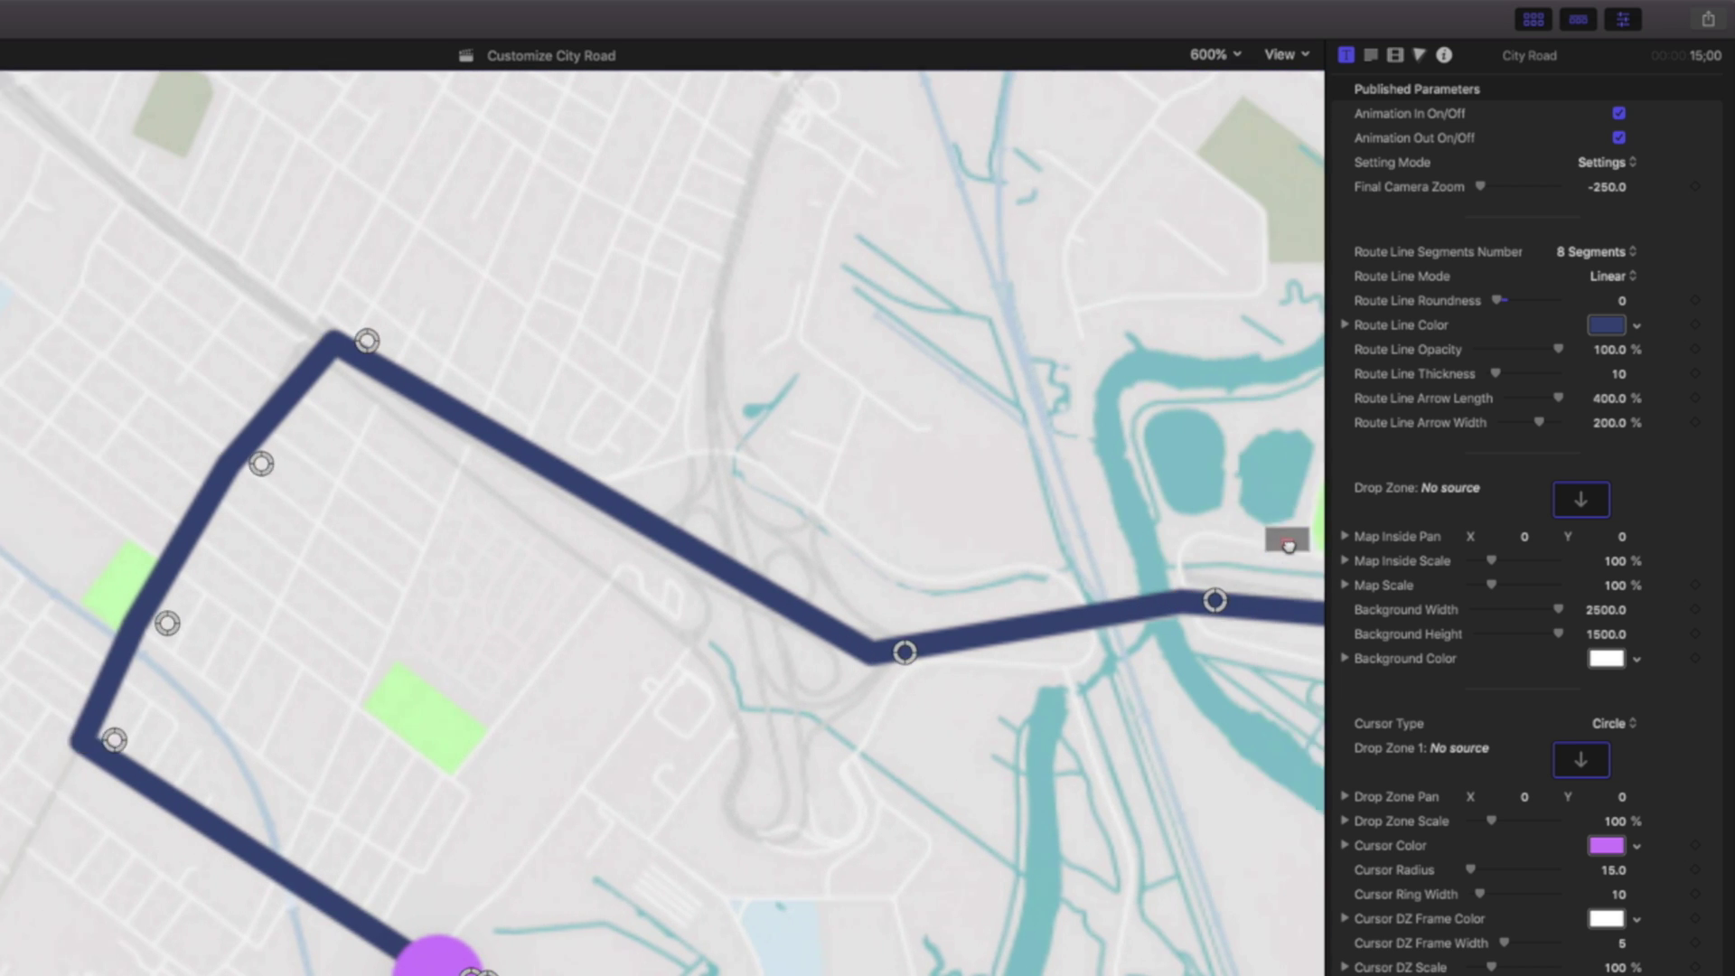
drag(232, 341, 215, 340)
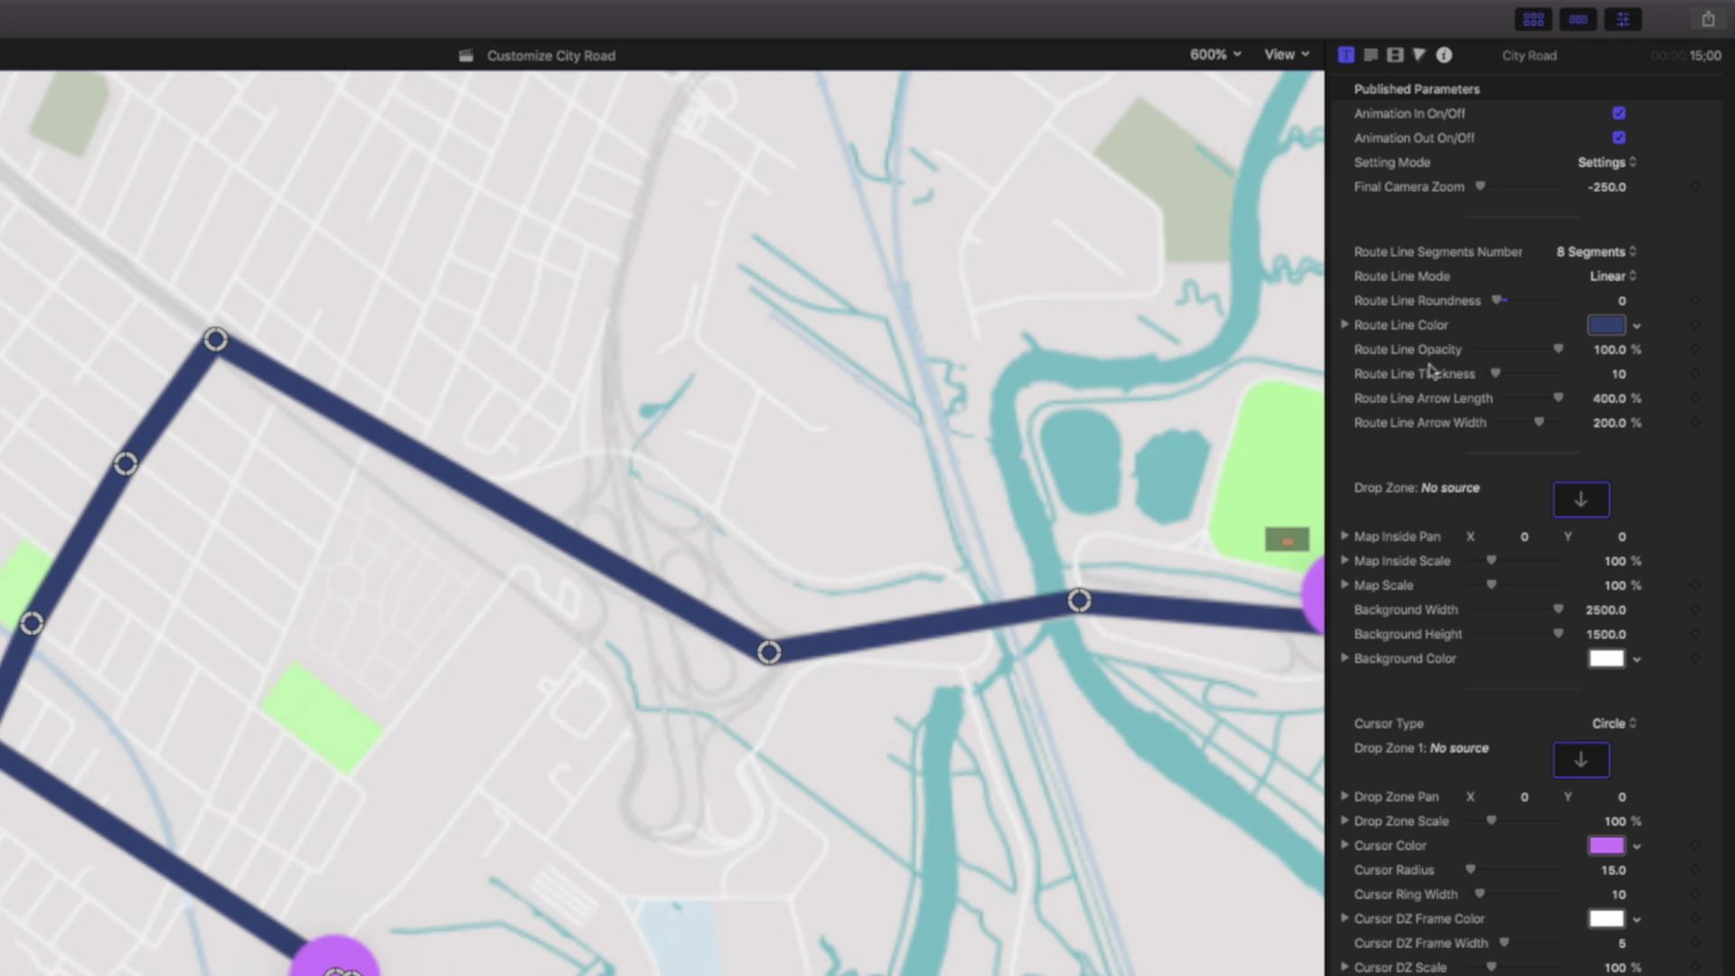
- Switch Route Line Mode to Bezier, then to B-Spline
click(1610, 279)
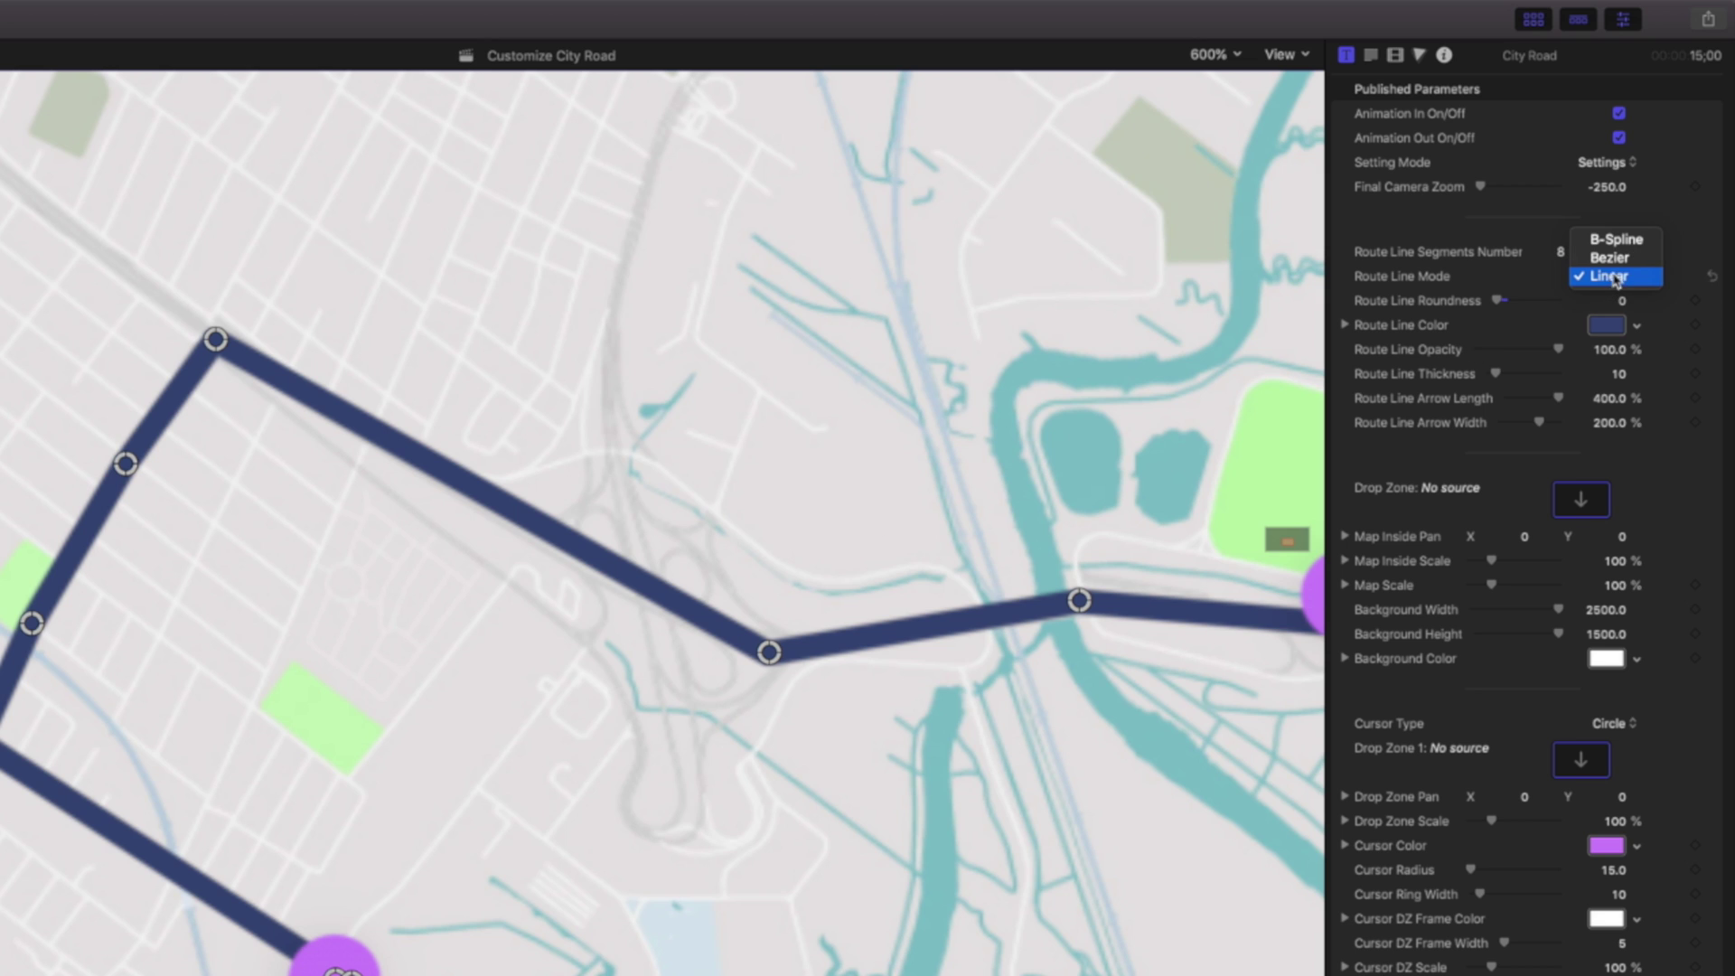
click(1617, 262)
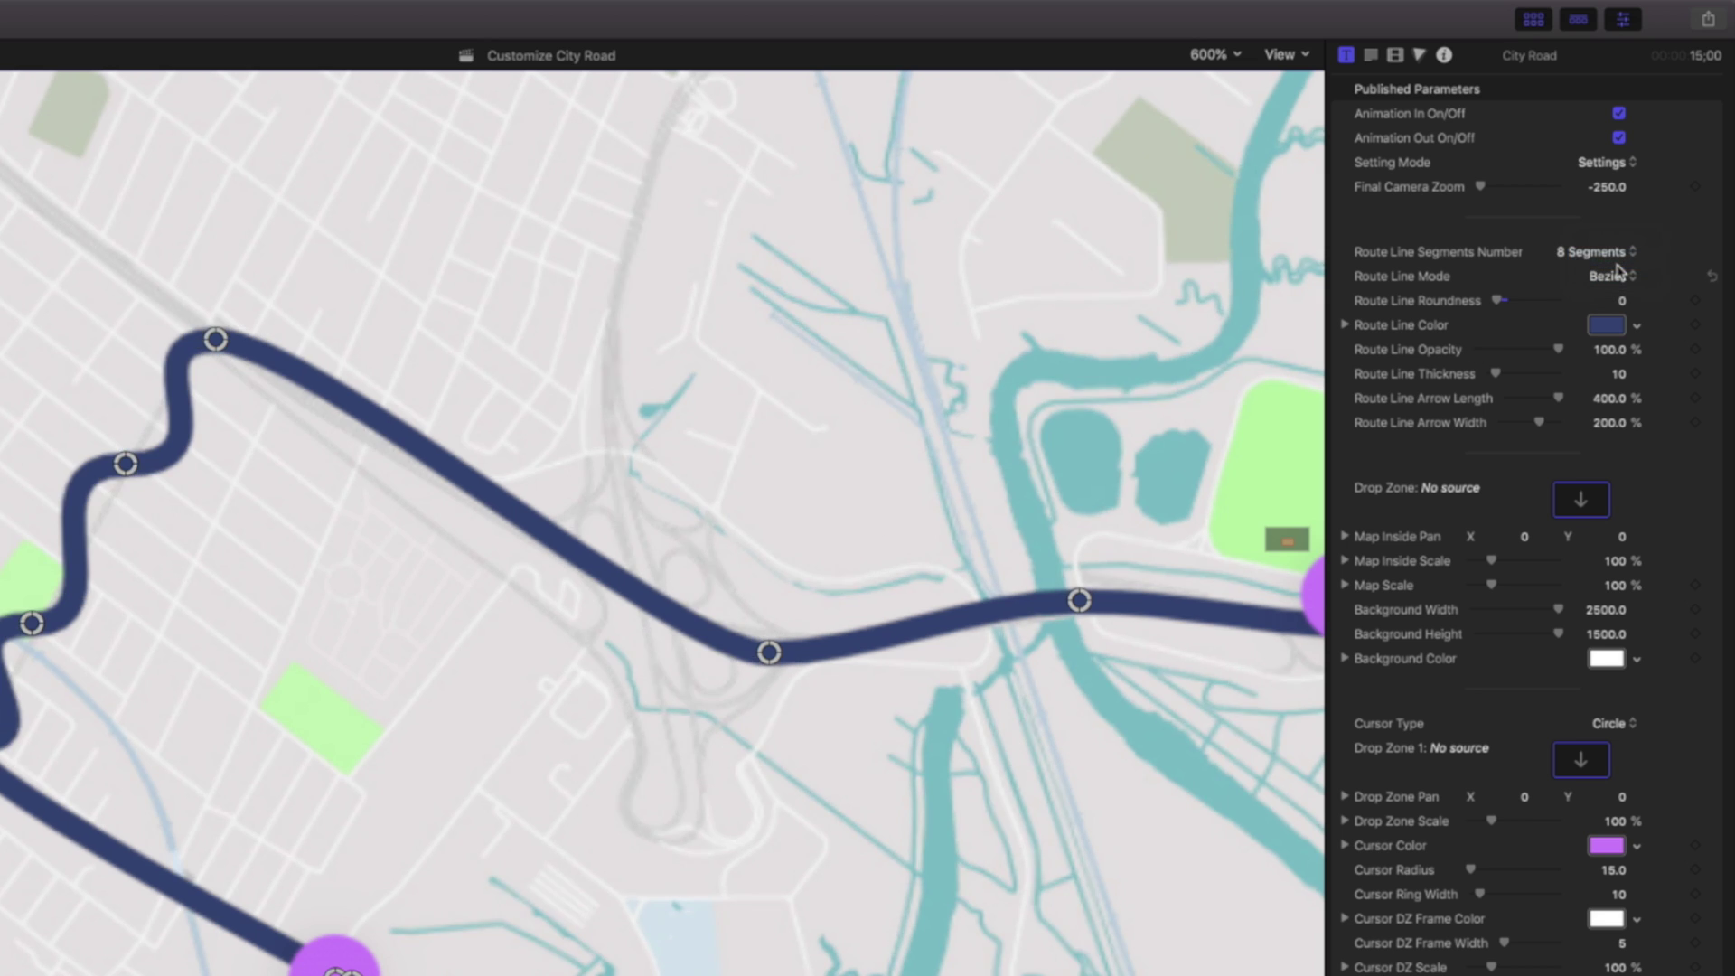
click(1597, 280)
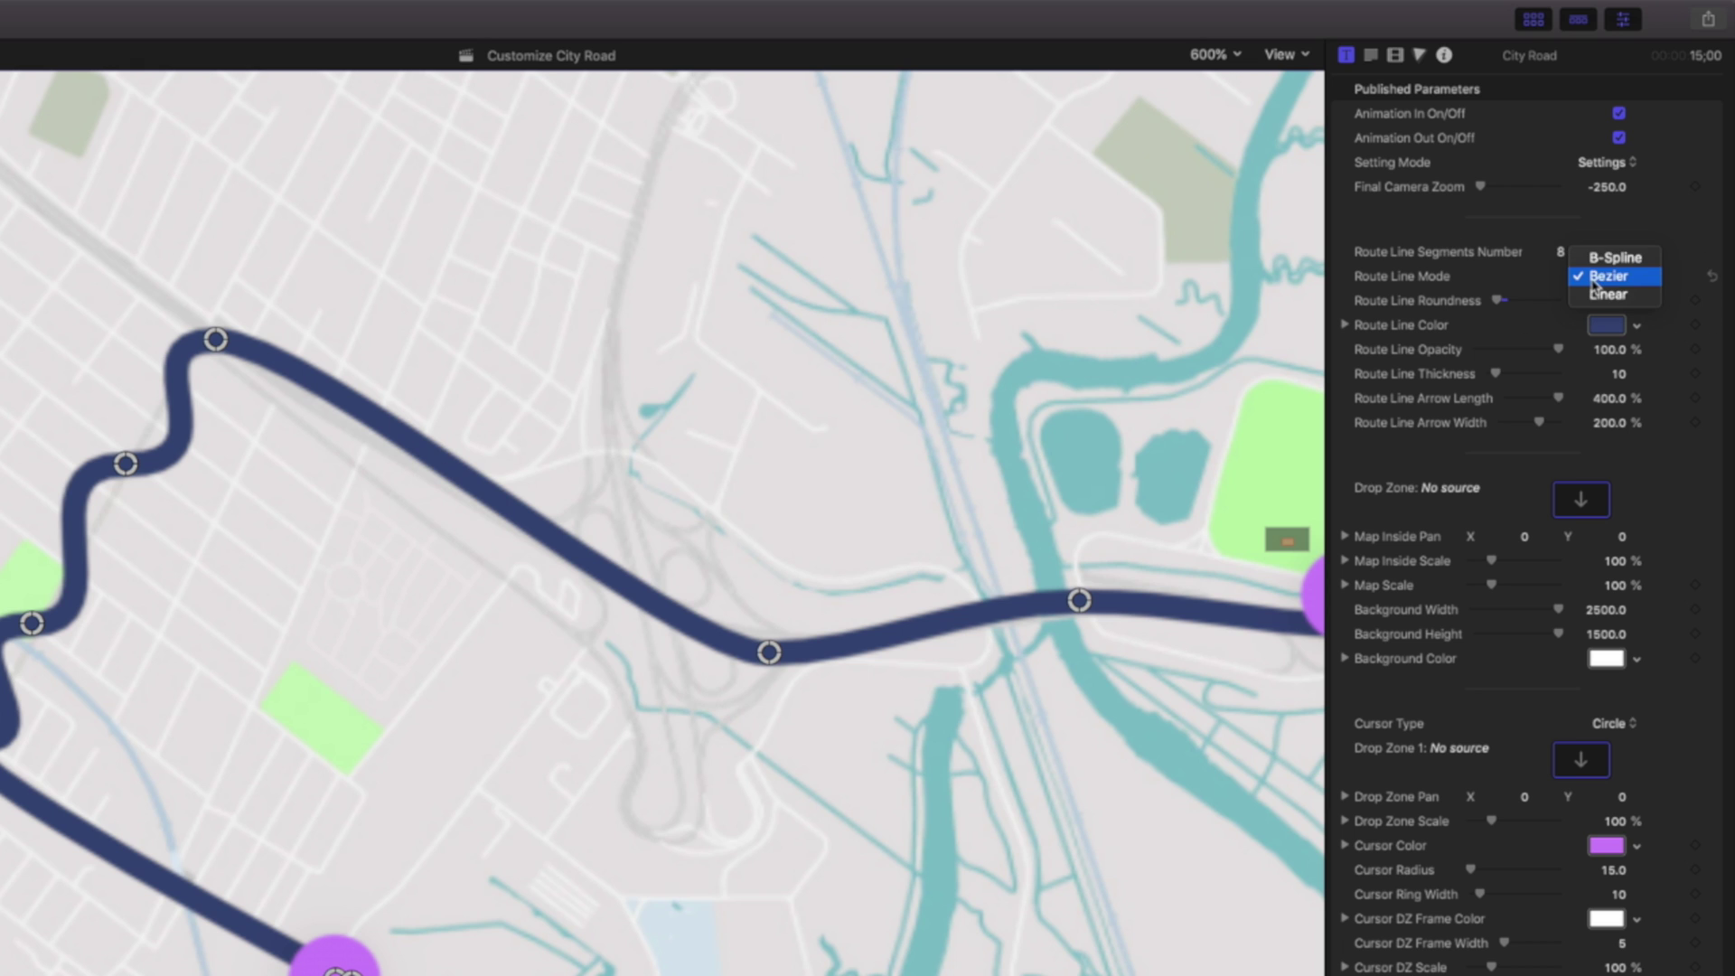
click(1604, 270)
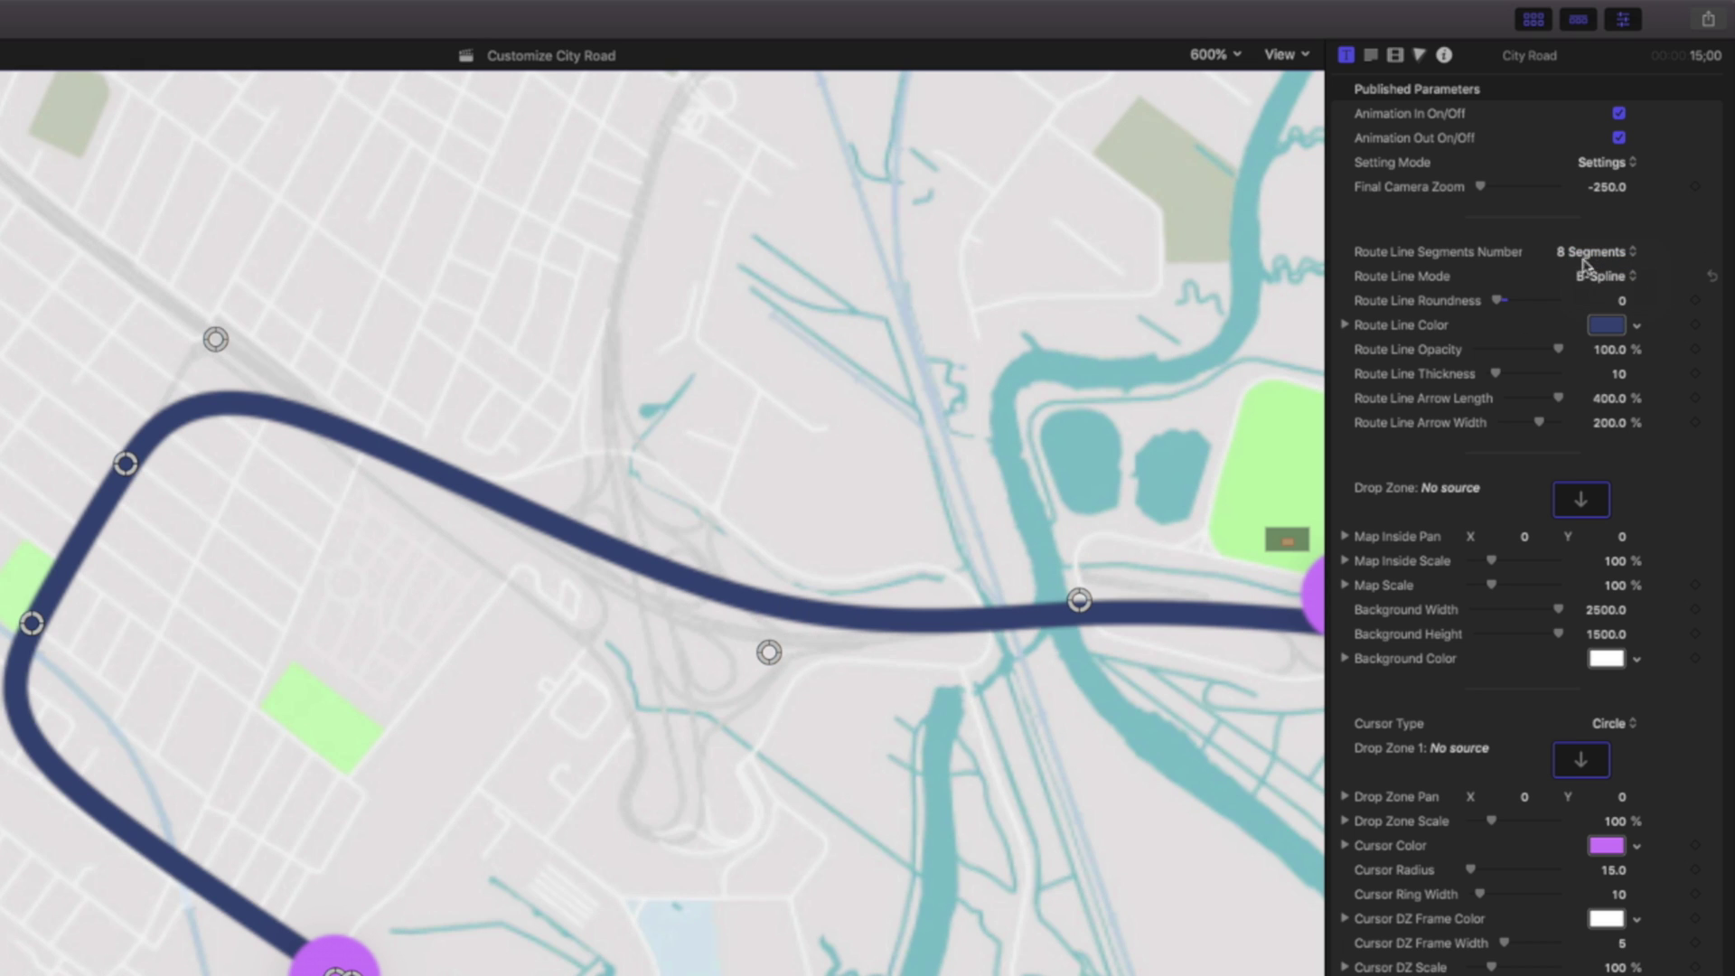
- Drag six route control points around the left and lower parts of the path to reshape the curve
drag(217, 341, 220, 259)
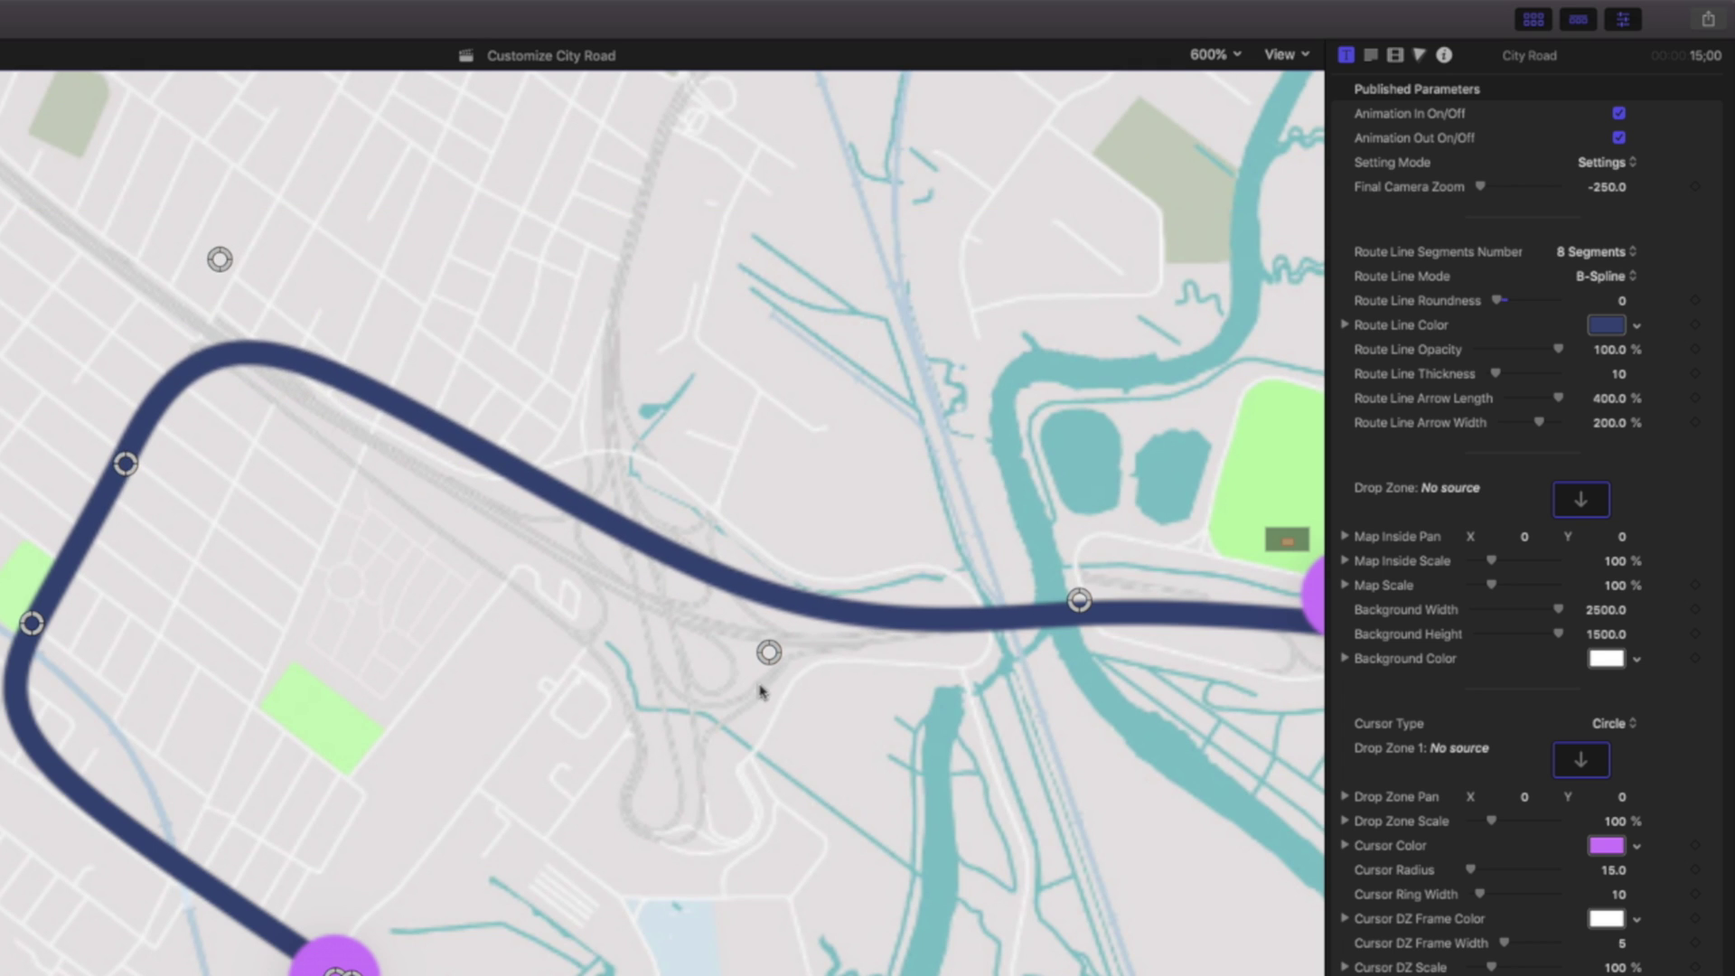
drag(769, 652, 681, 690)
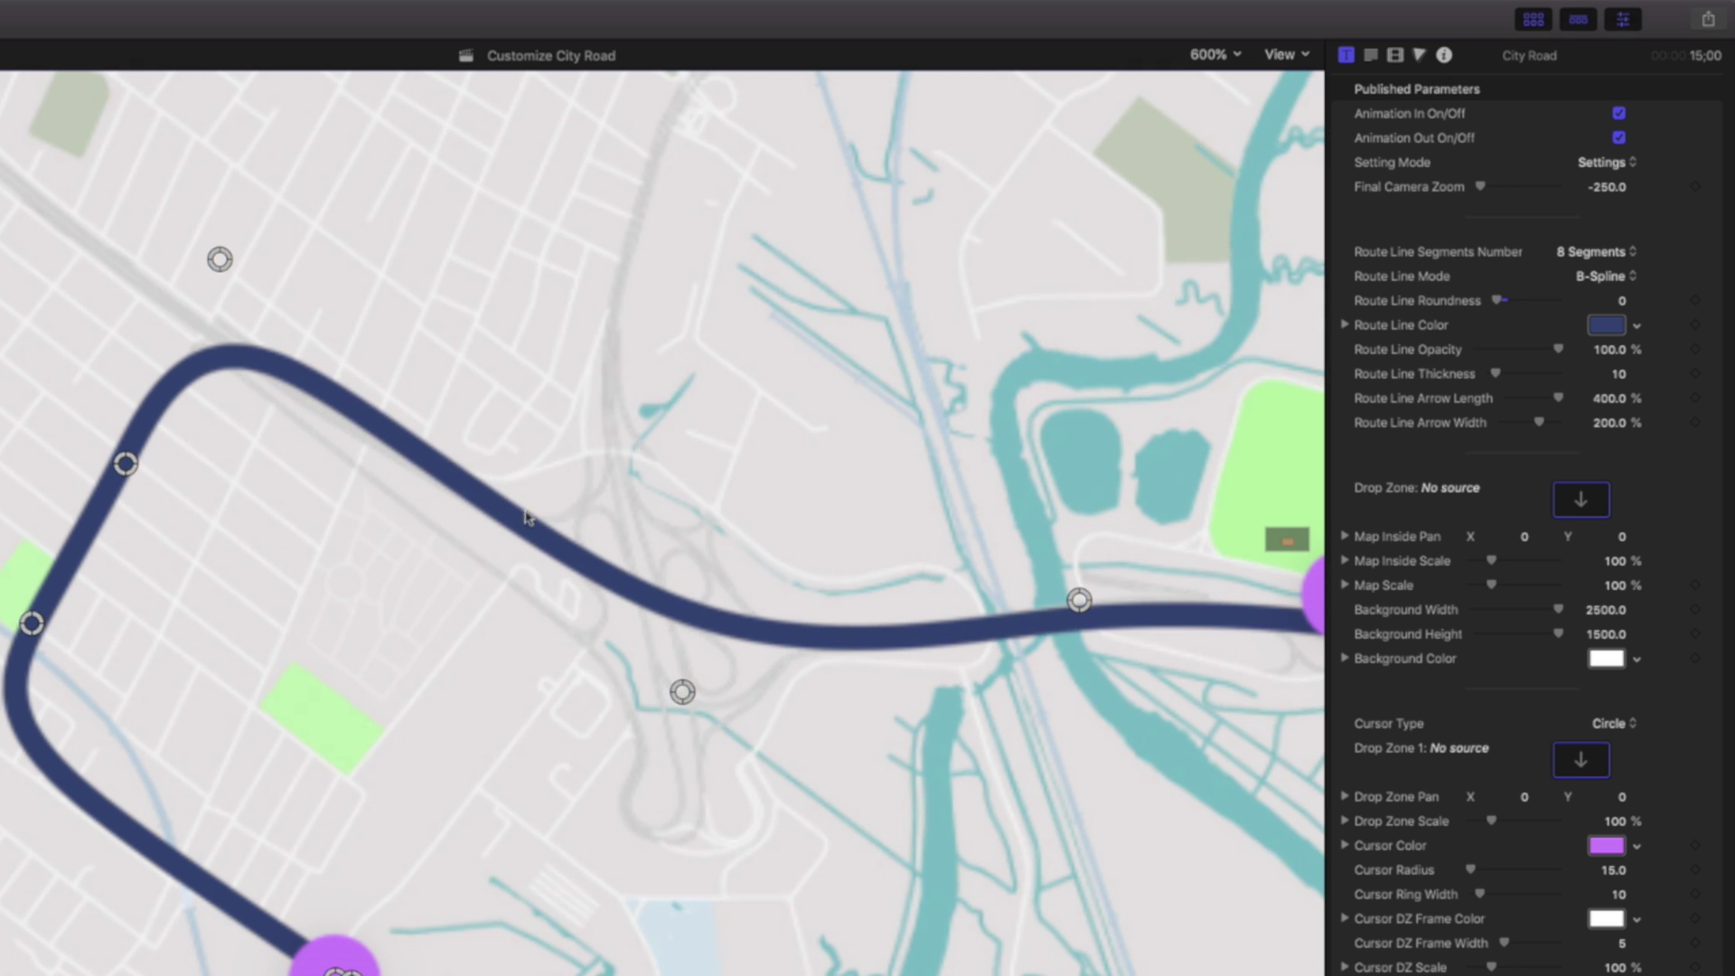
drag(1078, 612, 1079, 606)
drag(32, 623, 2, 759)
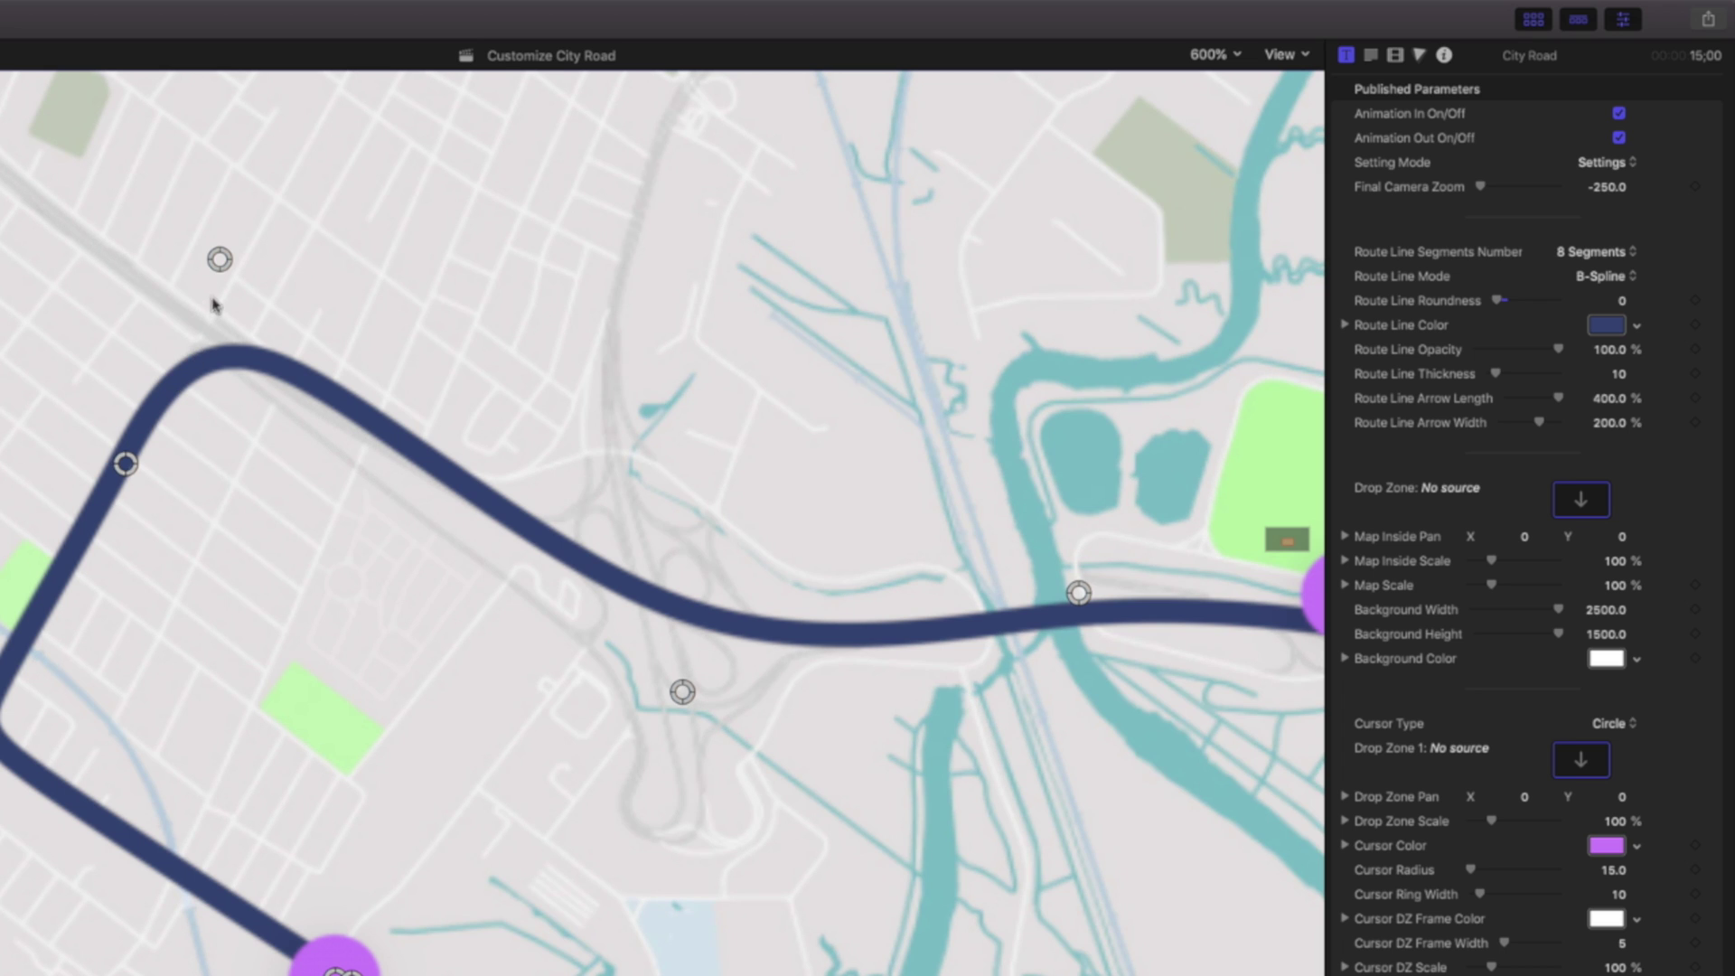
drag(129, 457, 206, 372)
drag(220, 273, 212, 304)
- Try Bezier once more, then settle on B-Spline as the final Route Line Mode
click(1614, 276)
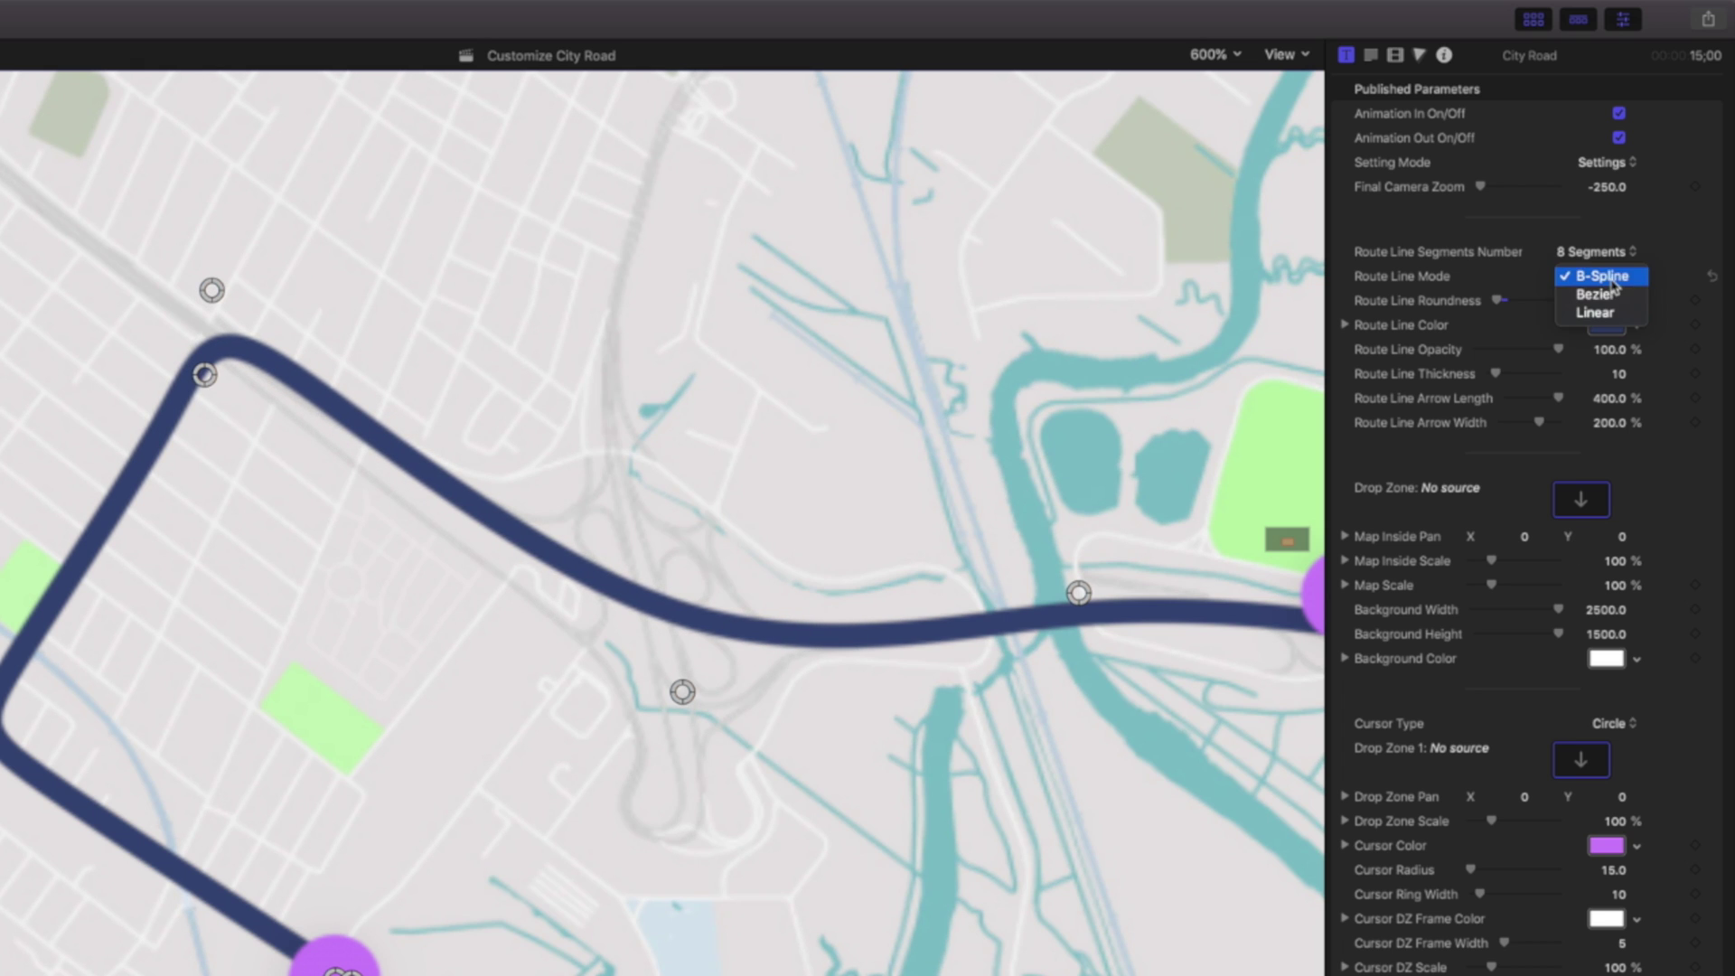
click(1606, 298)
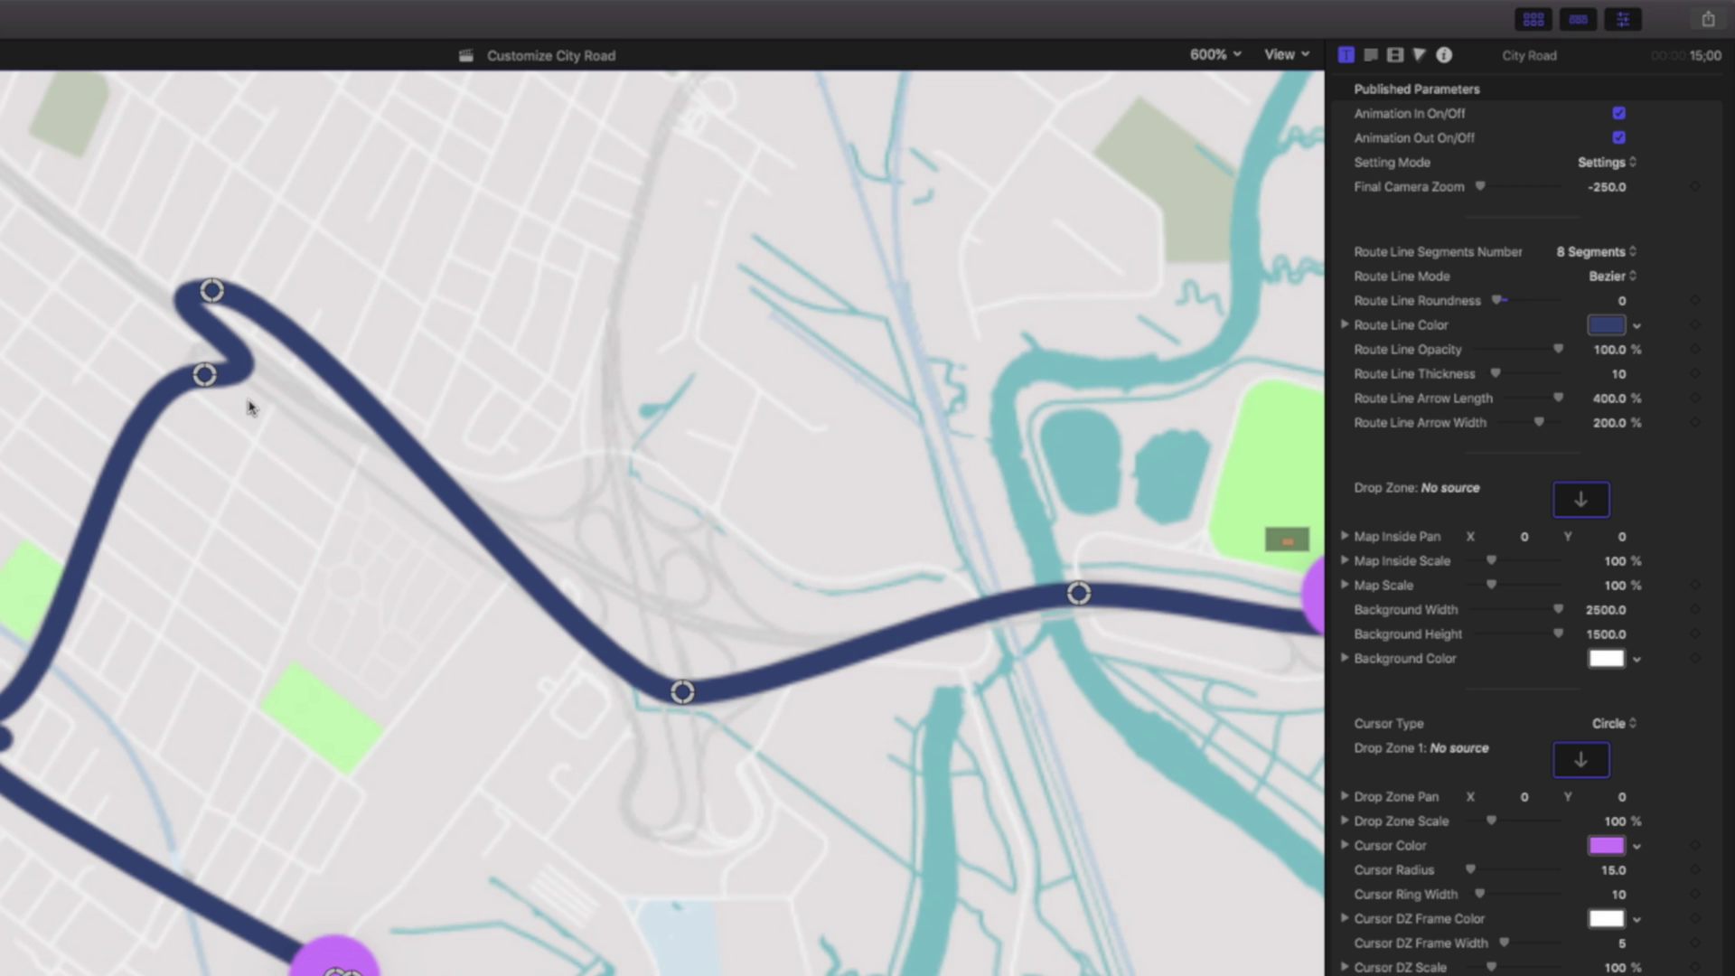
click(1615, 277)
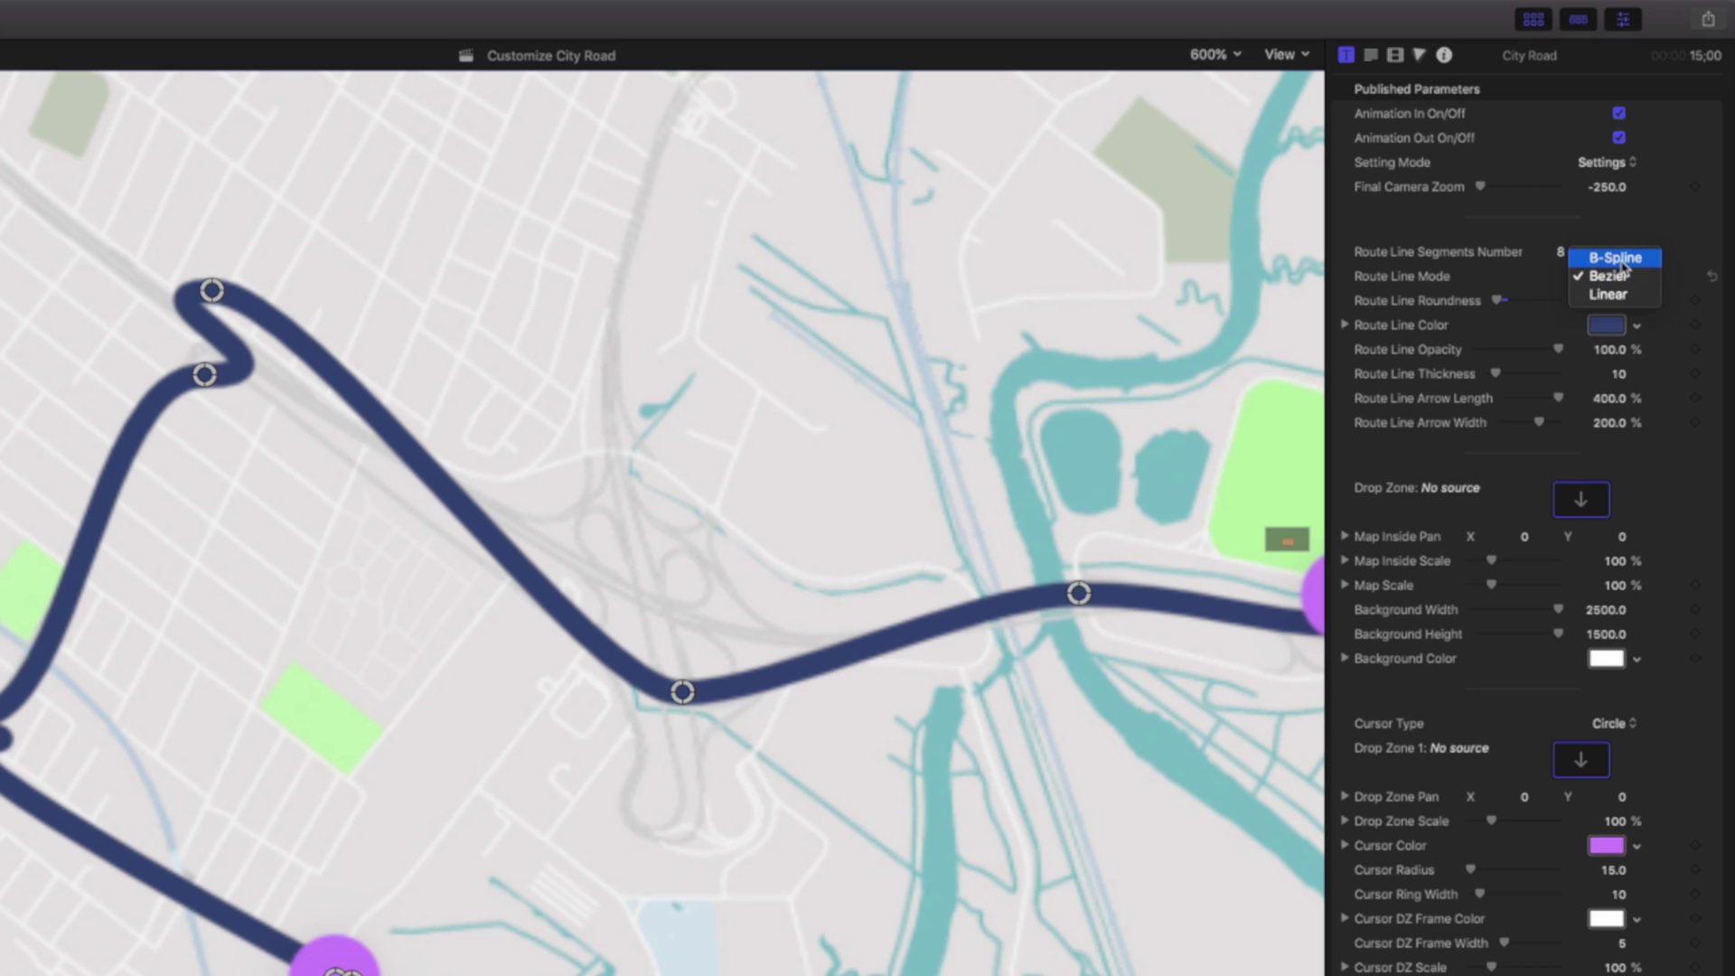
click(1622, 261)
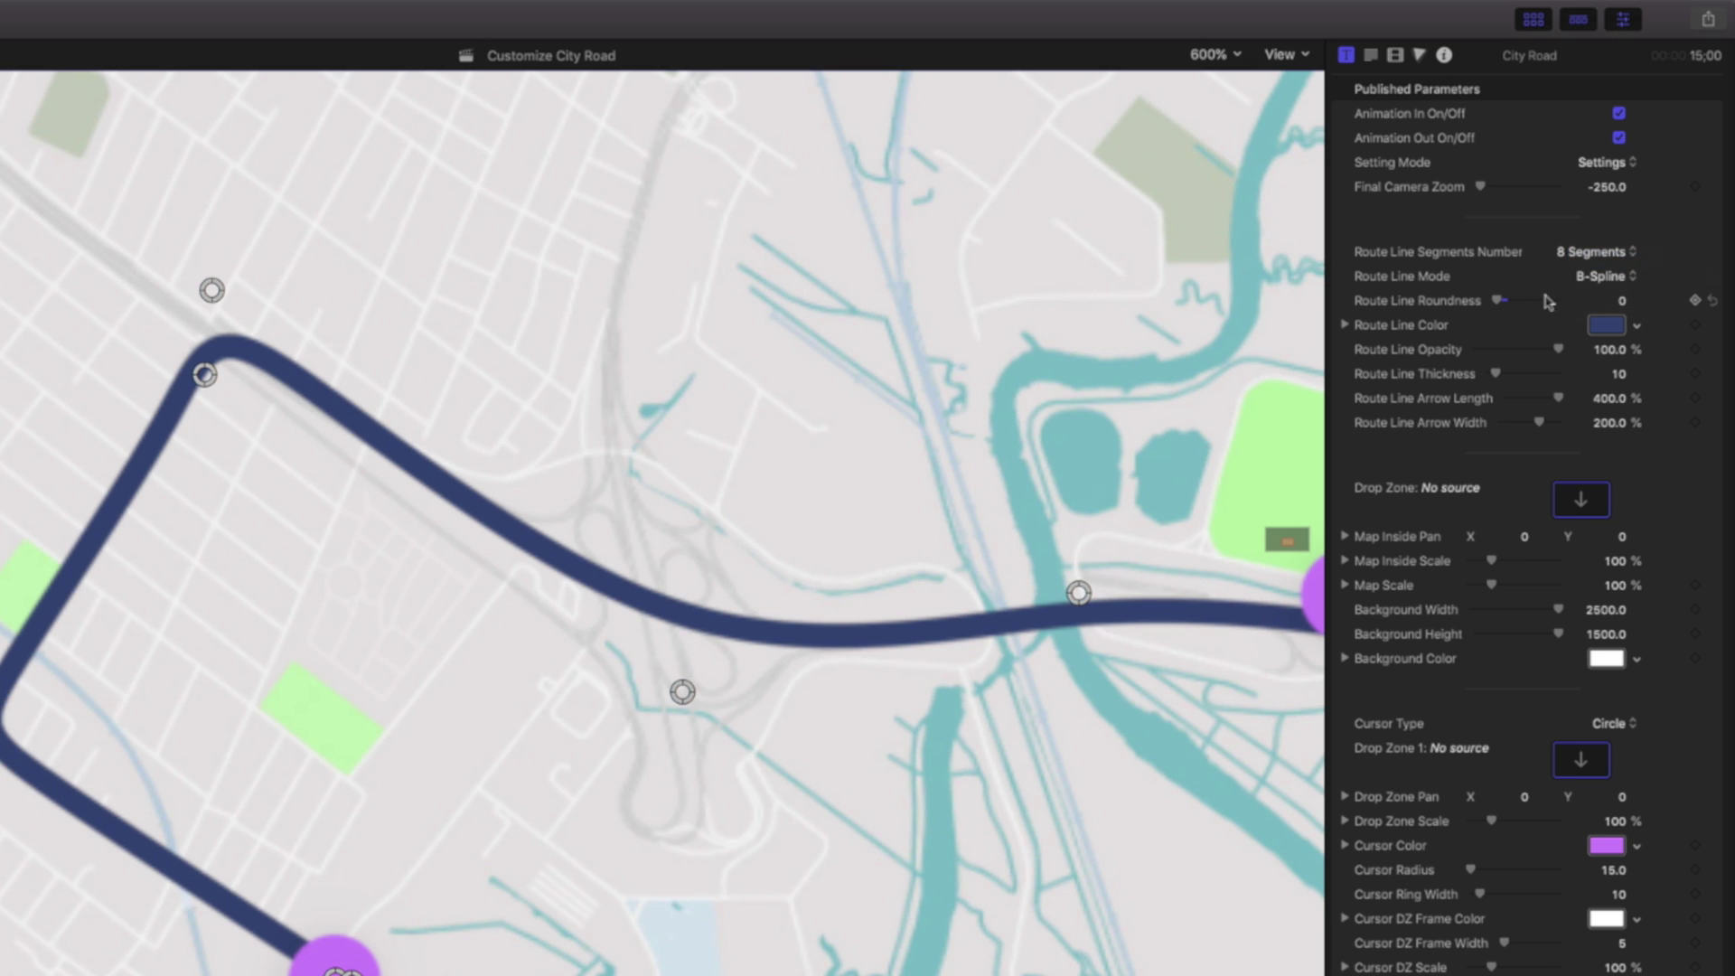
click(1606, 325)
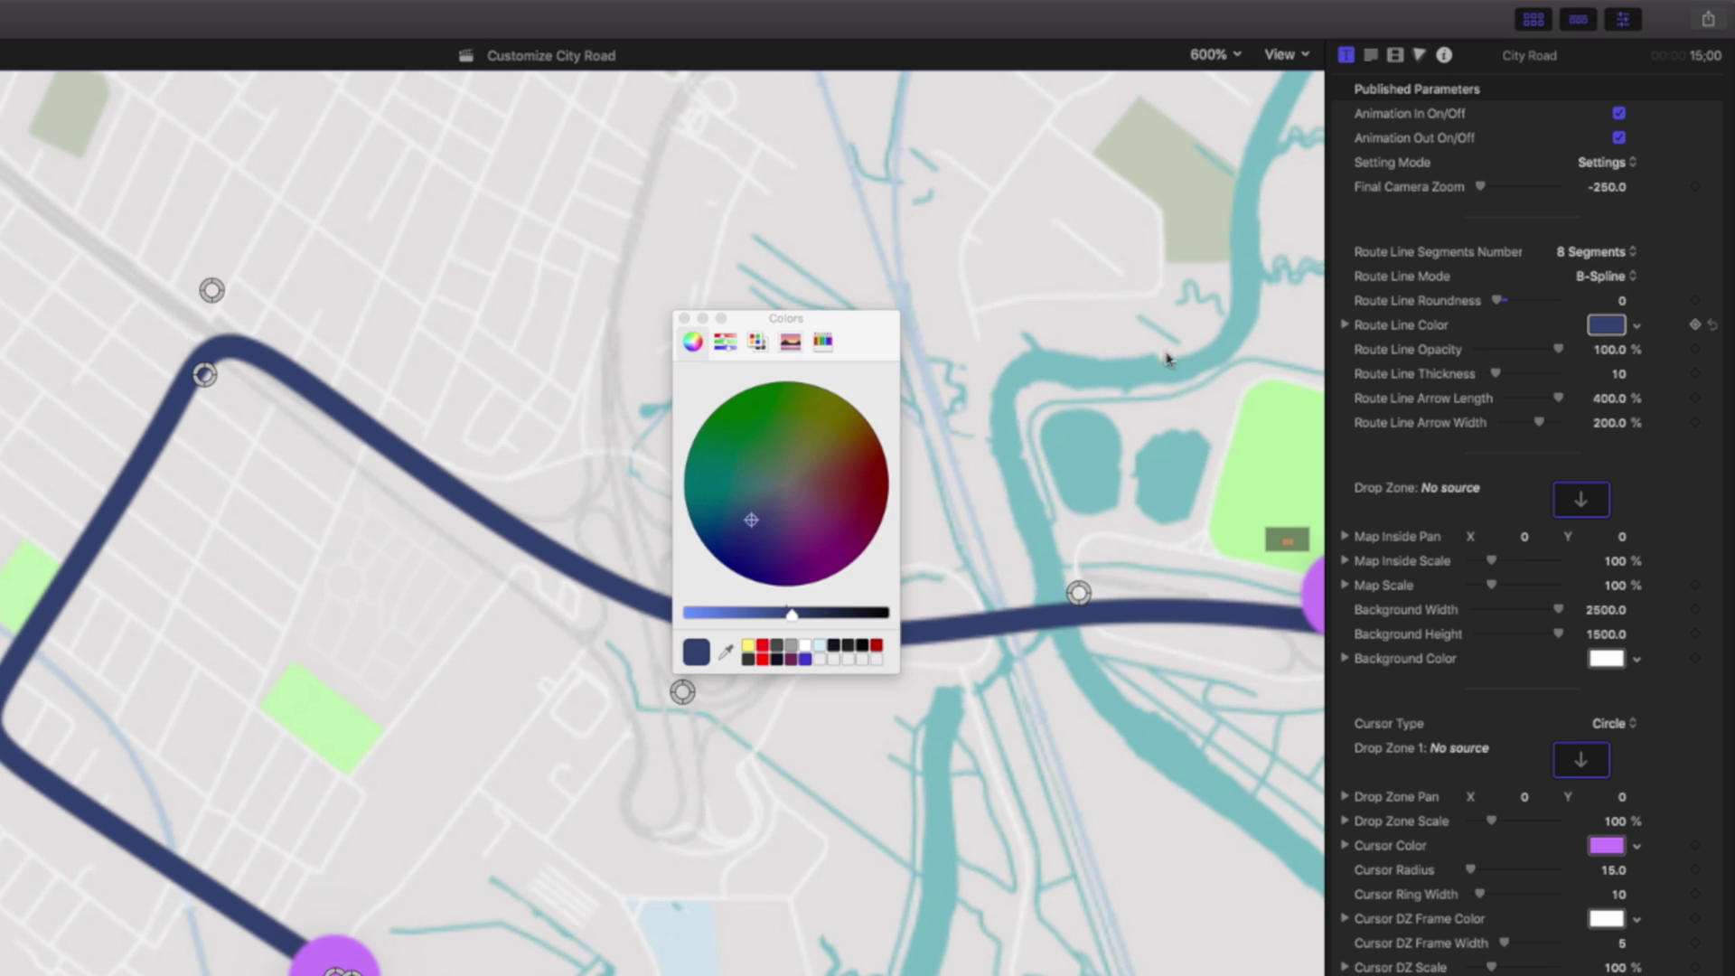
- Pick a dark maroon red on the colour wheel for the route line and close the Colors window
drag(752, 520, 846, 487)
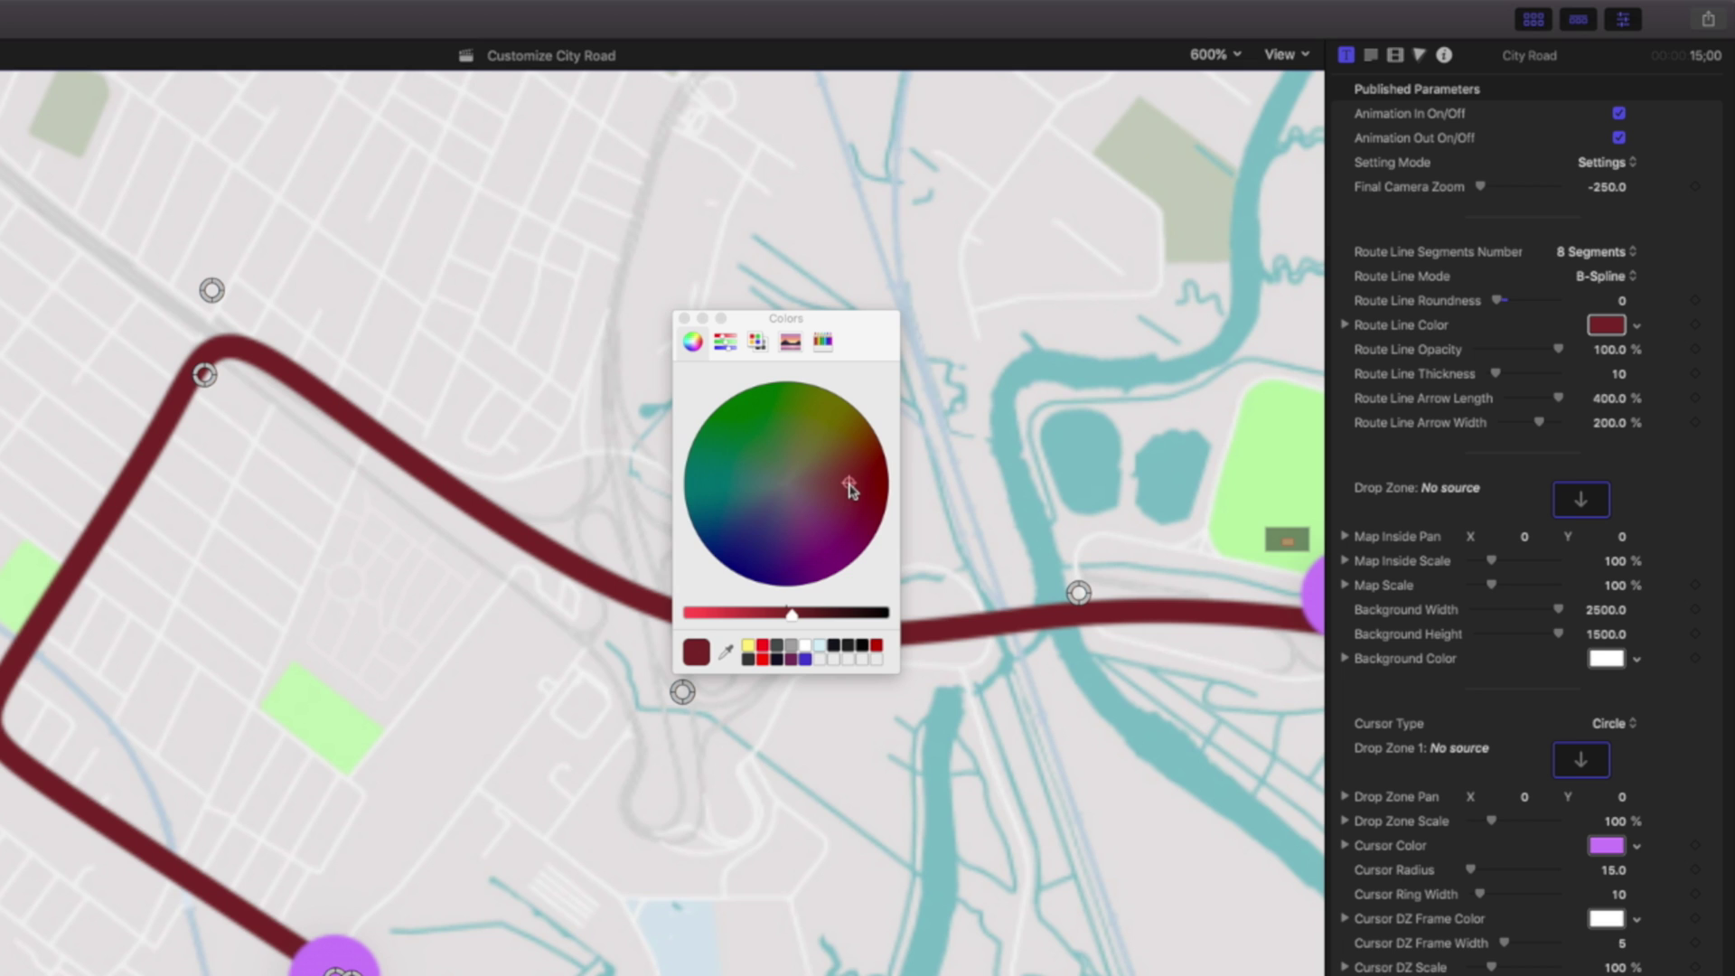
drag(851, 489, 861, 495)
click(684, 318)
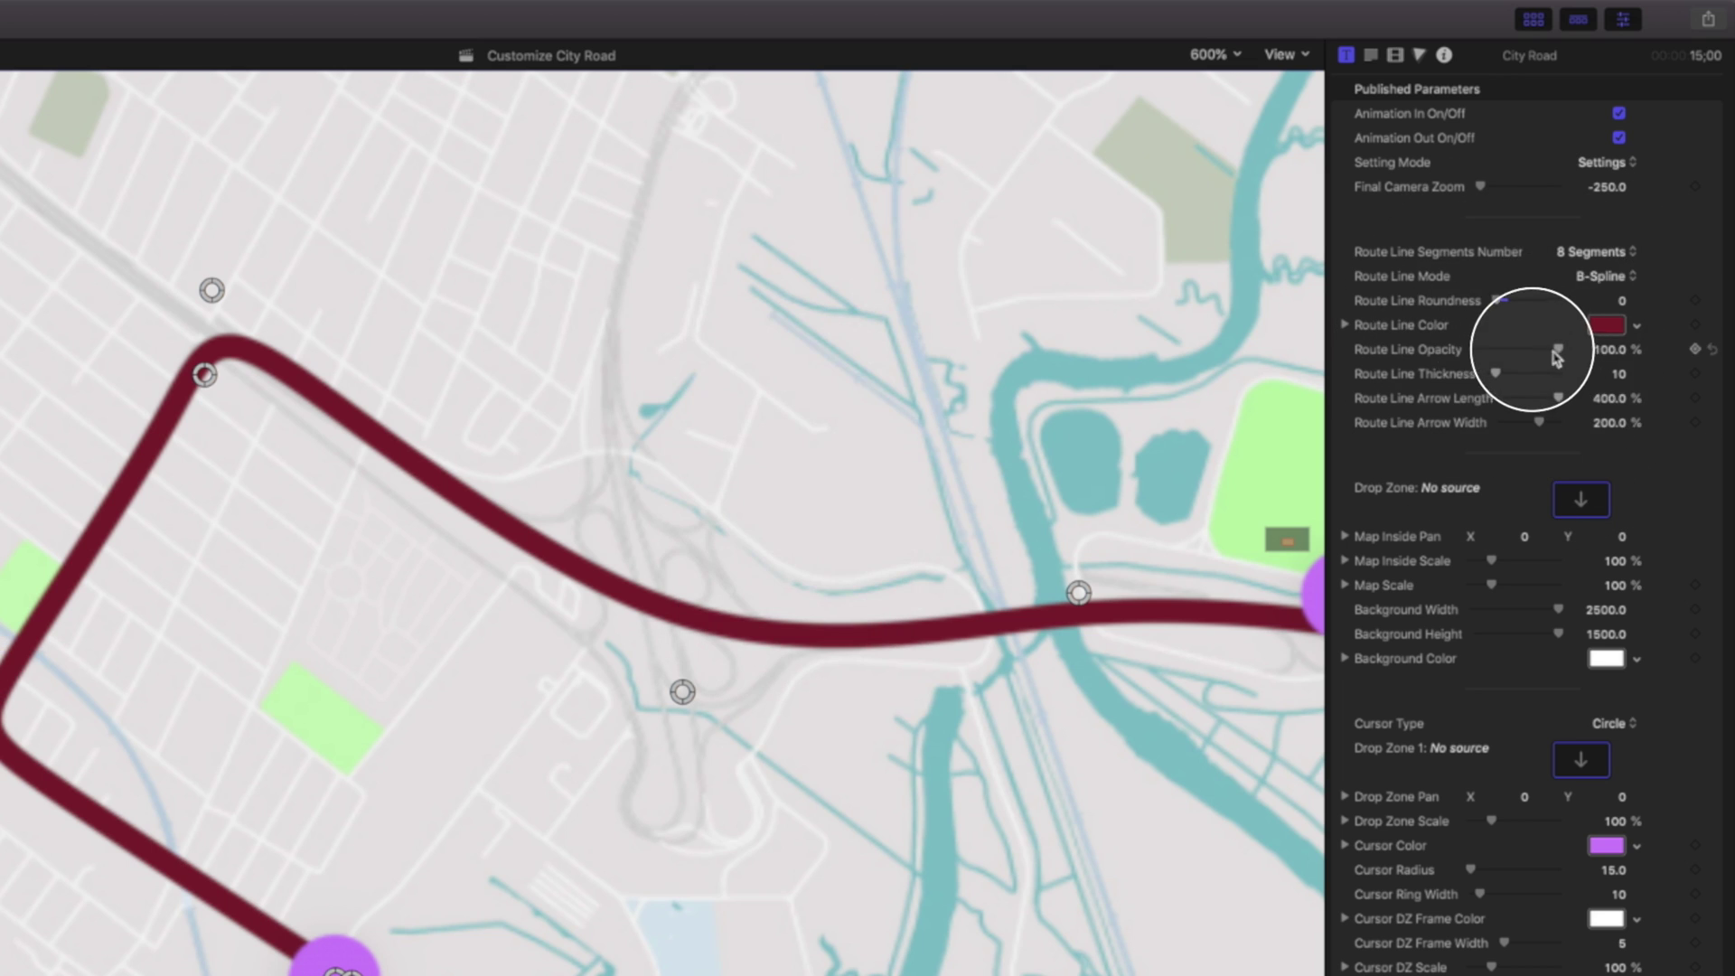
- Make the route line about half transparent and preview the animation from the start
mouse_move(1557, 349)
mouse_down()
mouse_move(1503, 349)
mouse_move(1569, 349)
mouse_up()
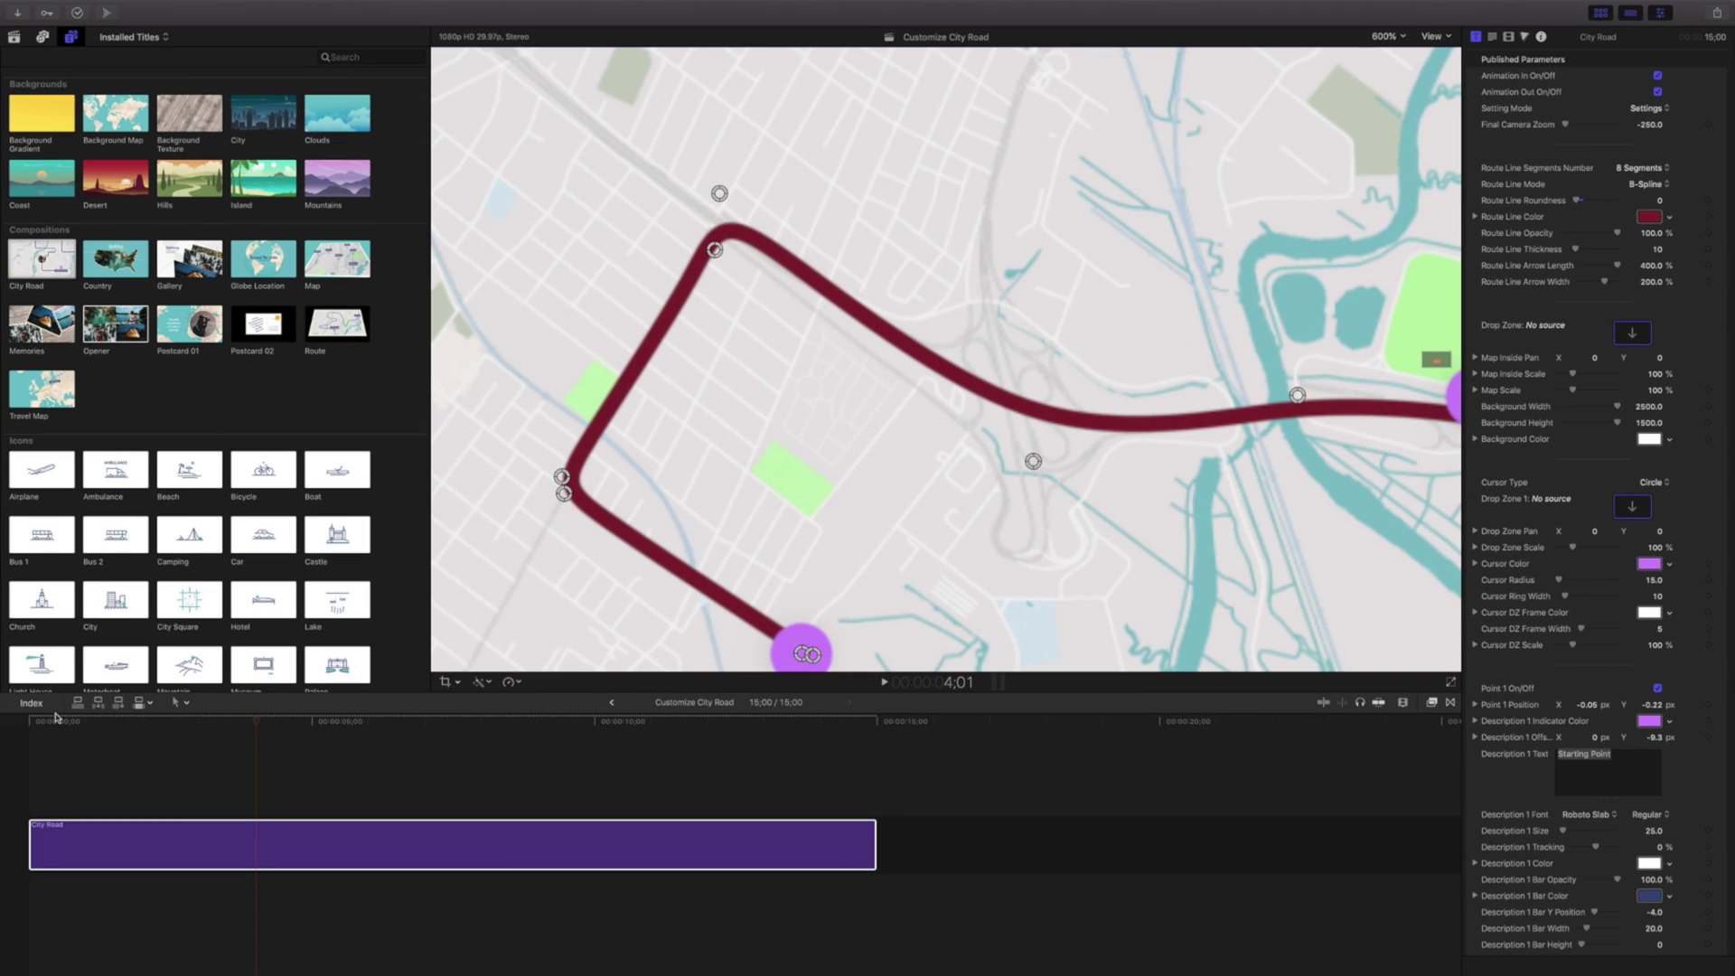
click(28, 725)
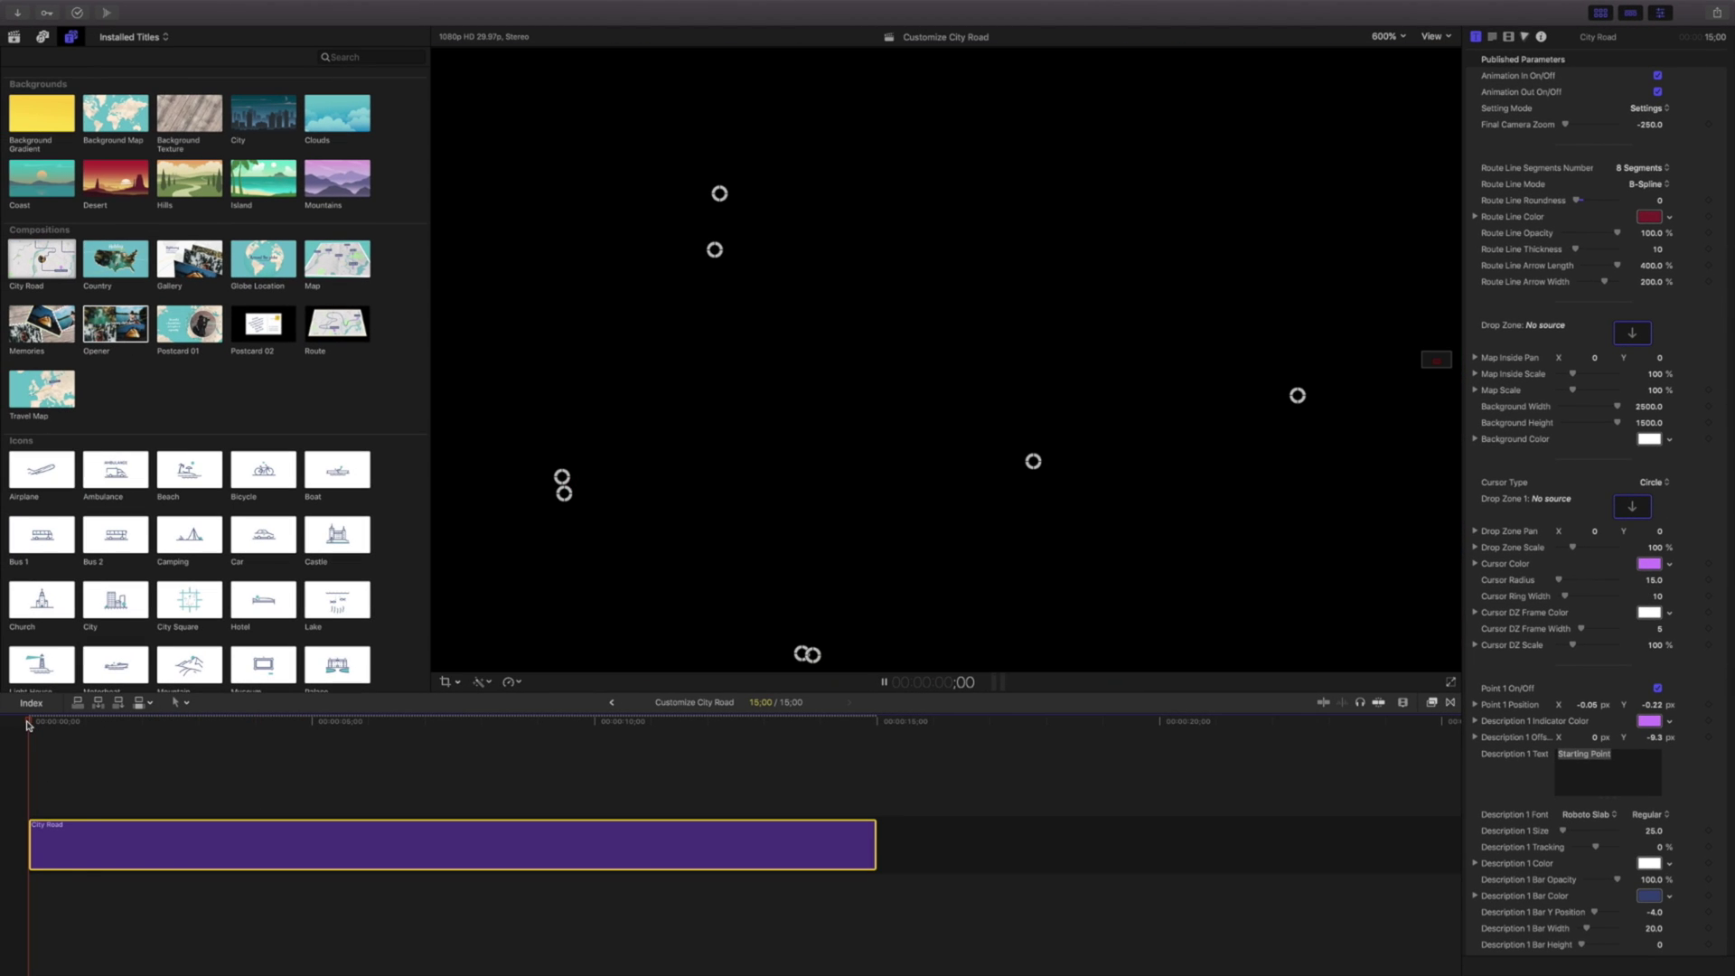
key(space)
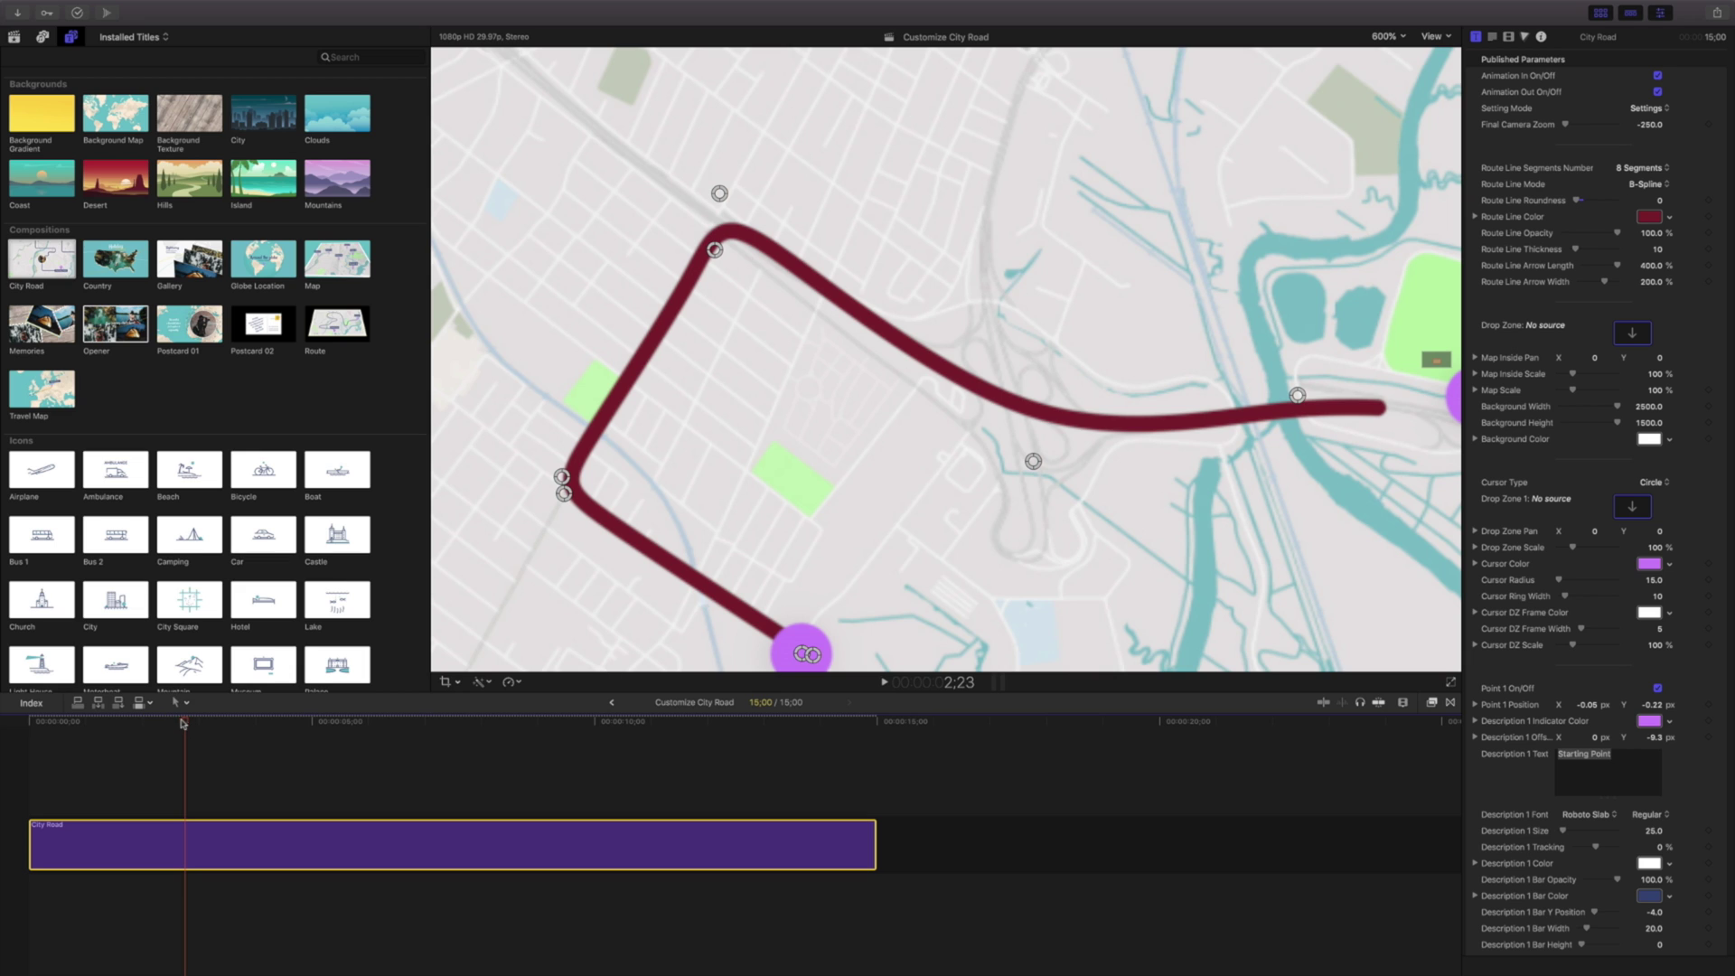
drag(184, 723, 96, 723)
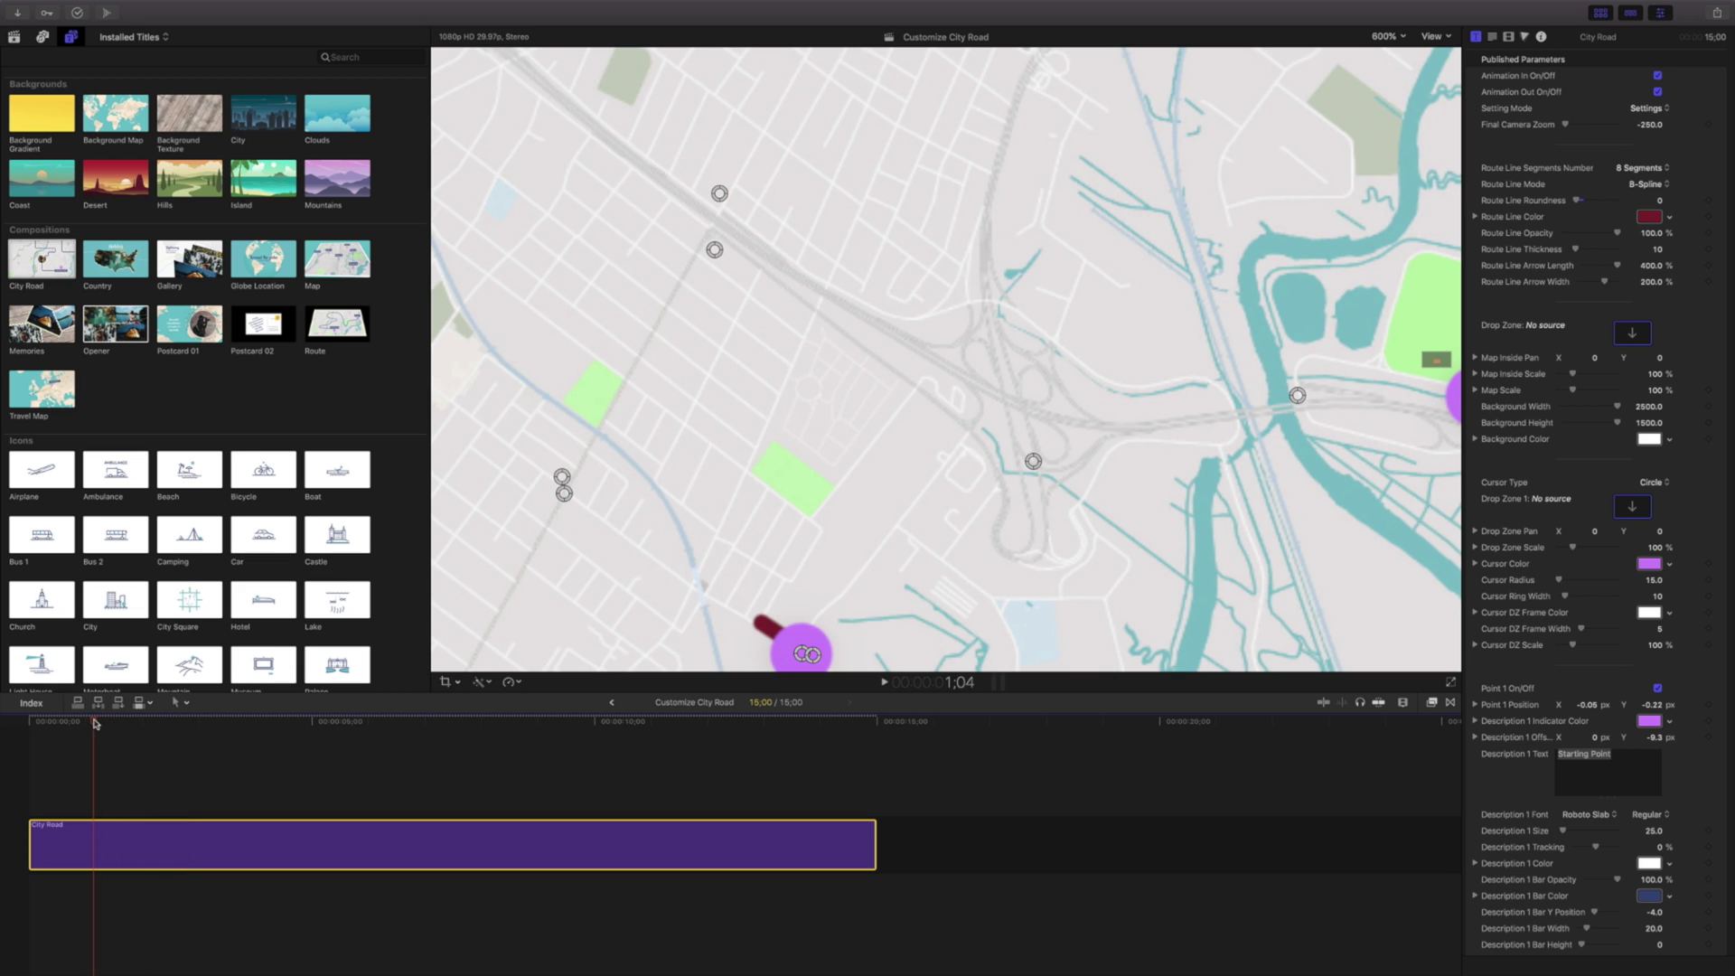
- Keyframe Route Line Opacity low where drawing begins and at 100% a few frames later
click(1709, 233)
drag(1617, 233, 1608, 234)
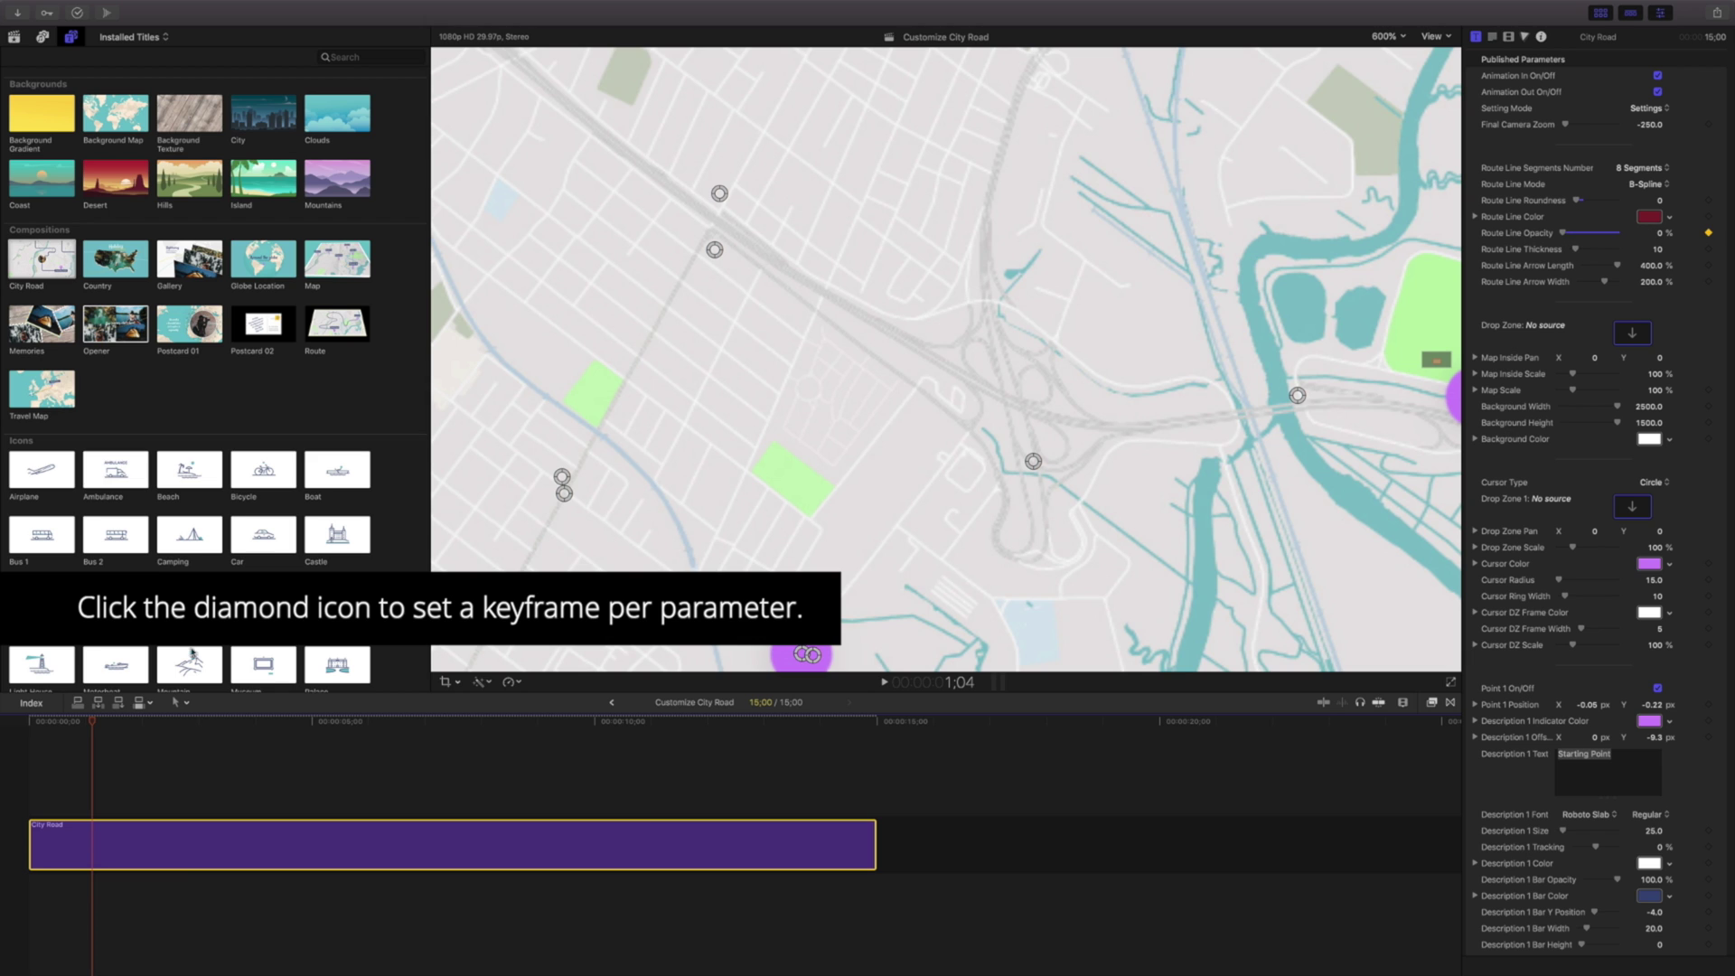
drag(90, 722, 151, 730)
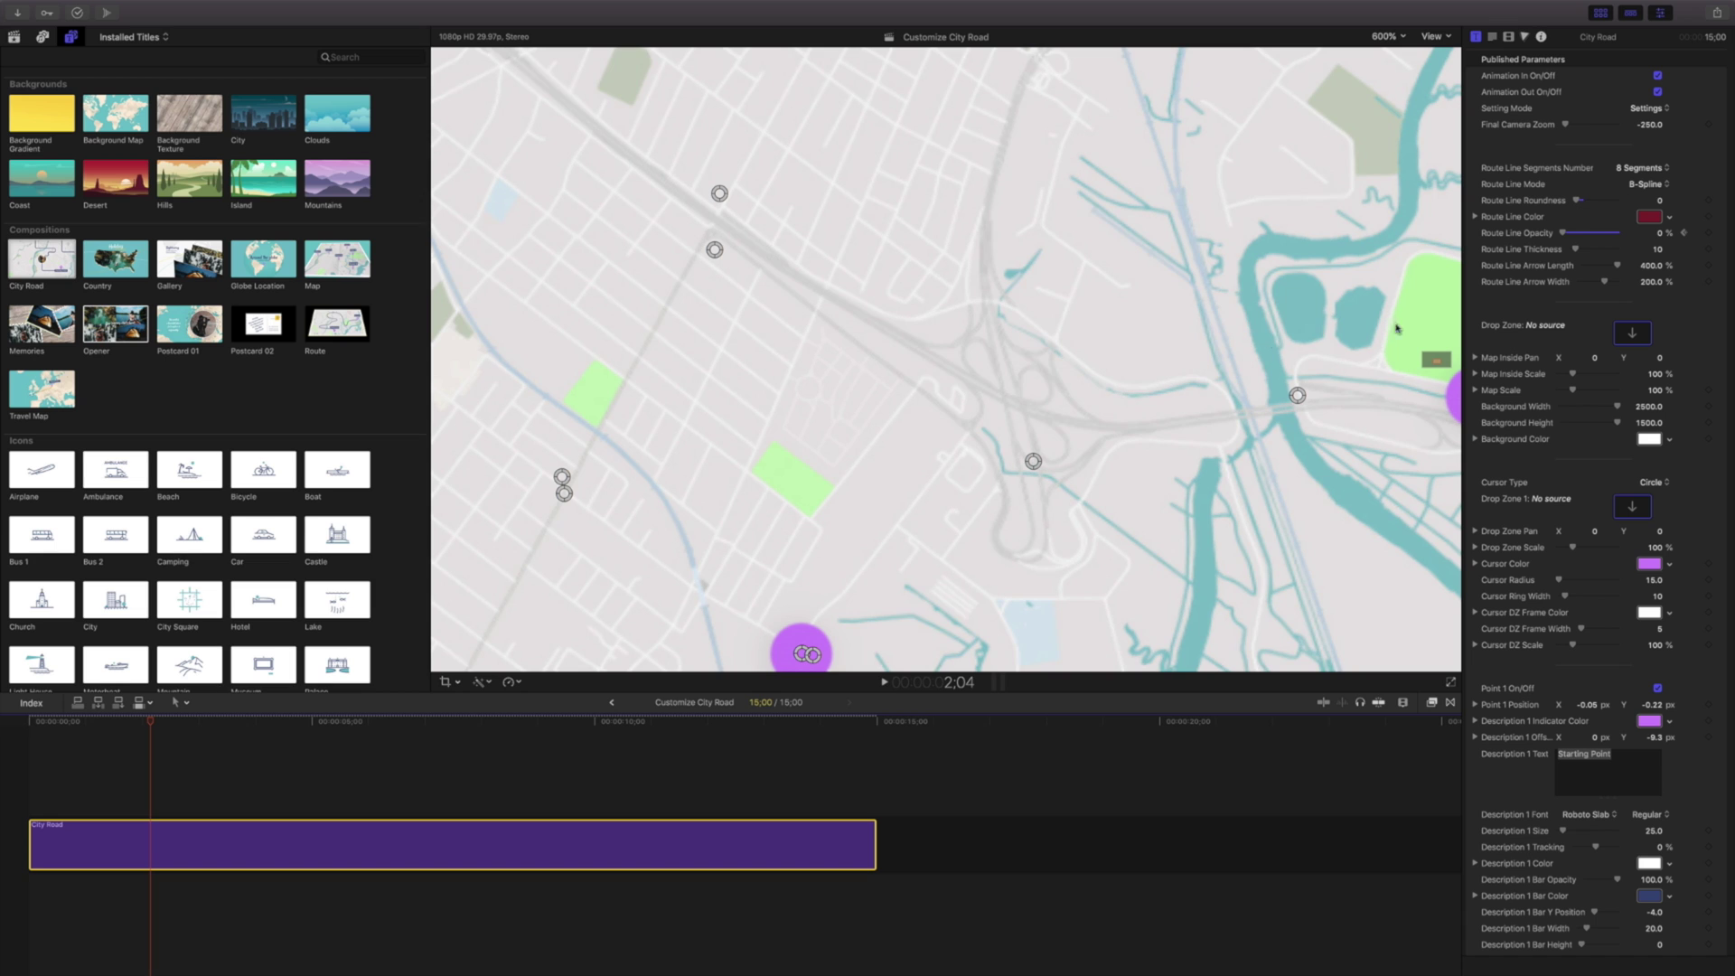
drag(1569, 236, 1641, 235)
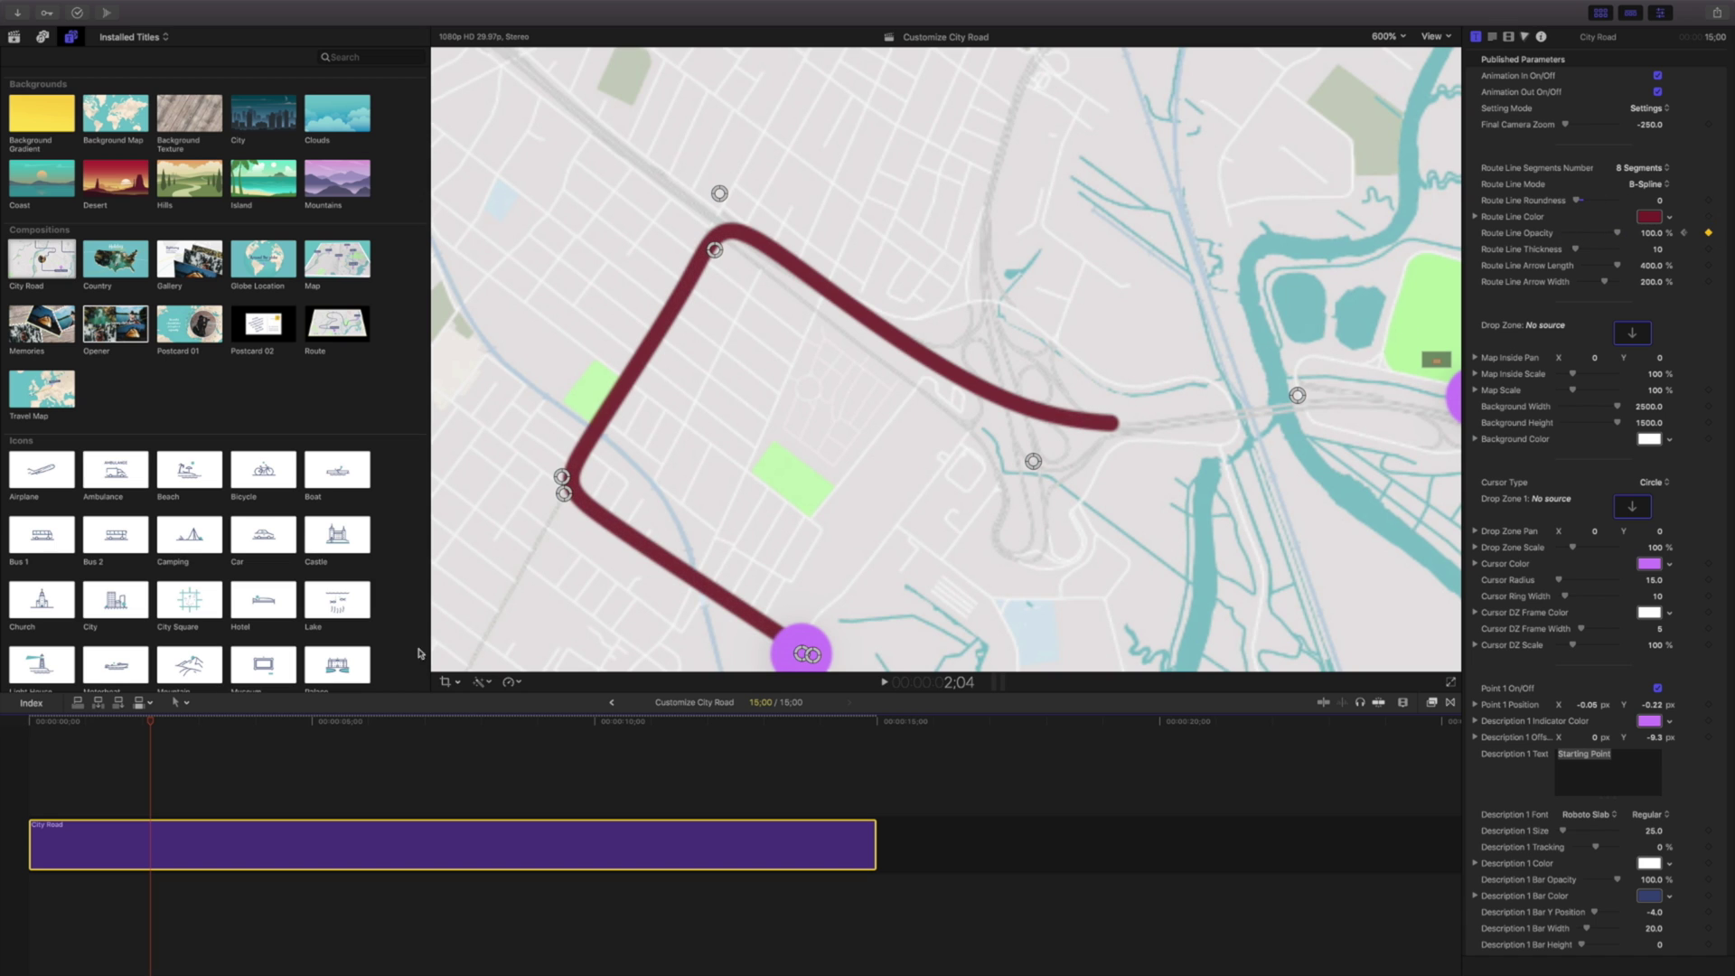
- Adjust the opacity keyframes so one reads 0% and the earlier one returns to 100%
mouse_move(144, 728)
mouse_down()
mouse_move(87, 727)
mouse_move(159, 698)
mouse_up()
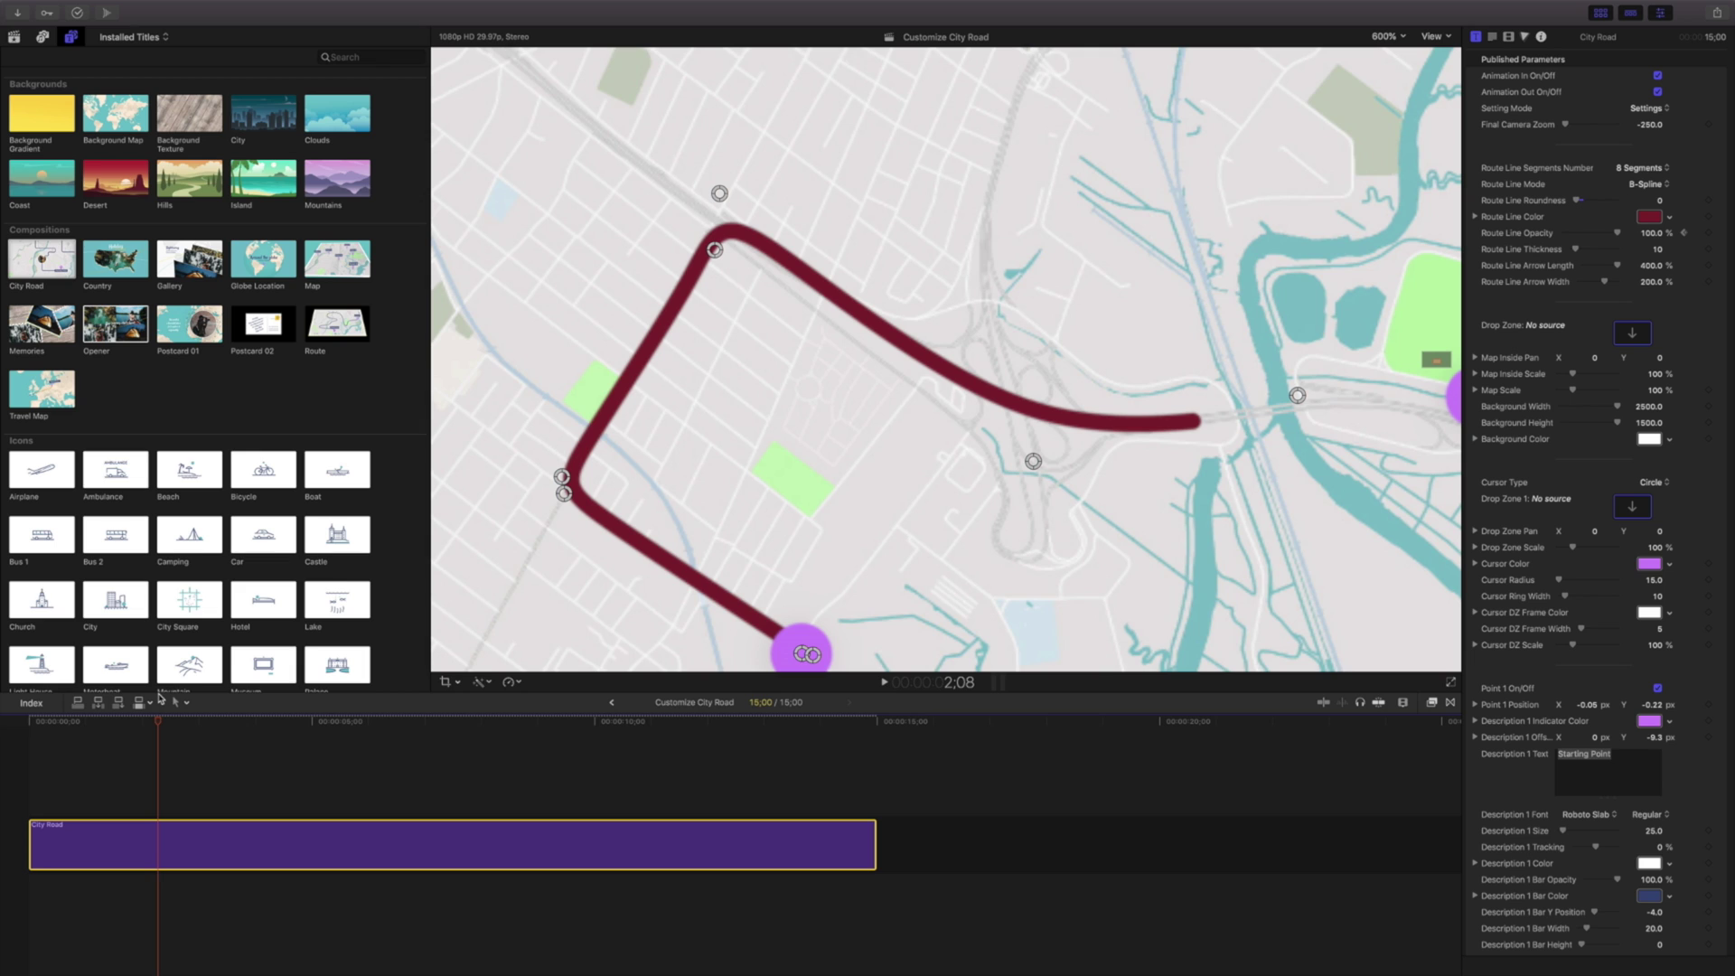
click(1686, 234)
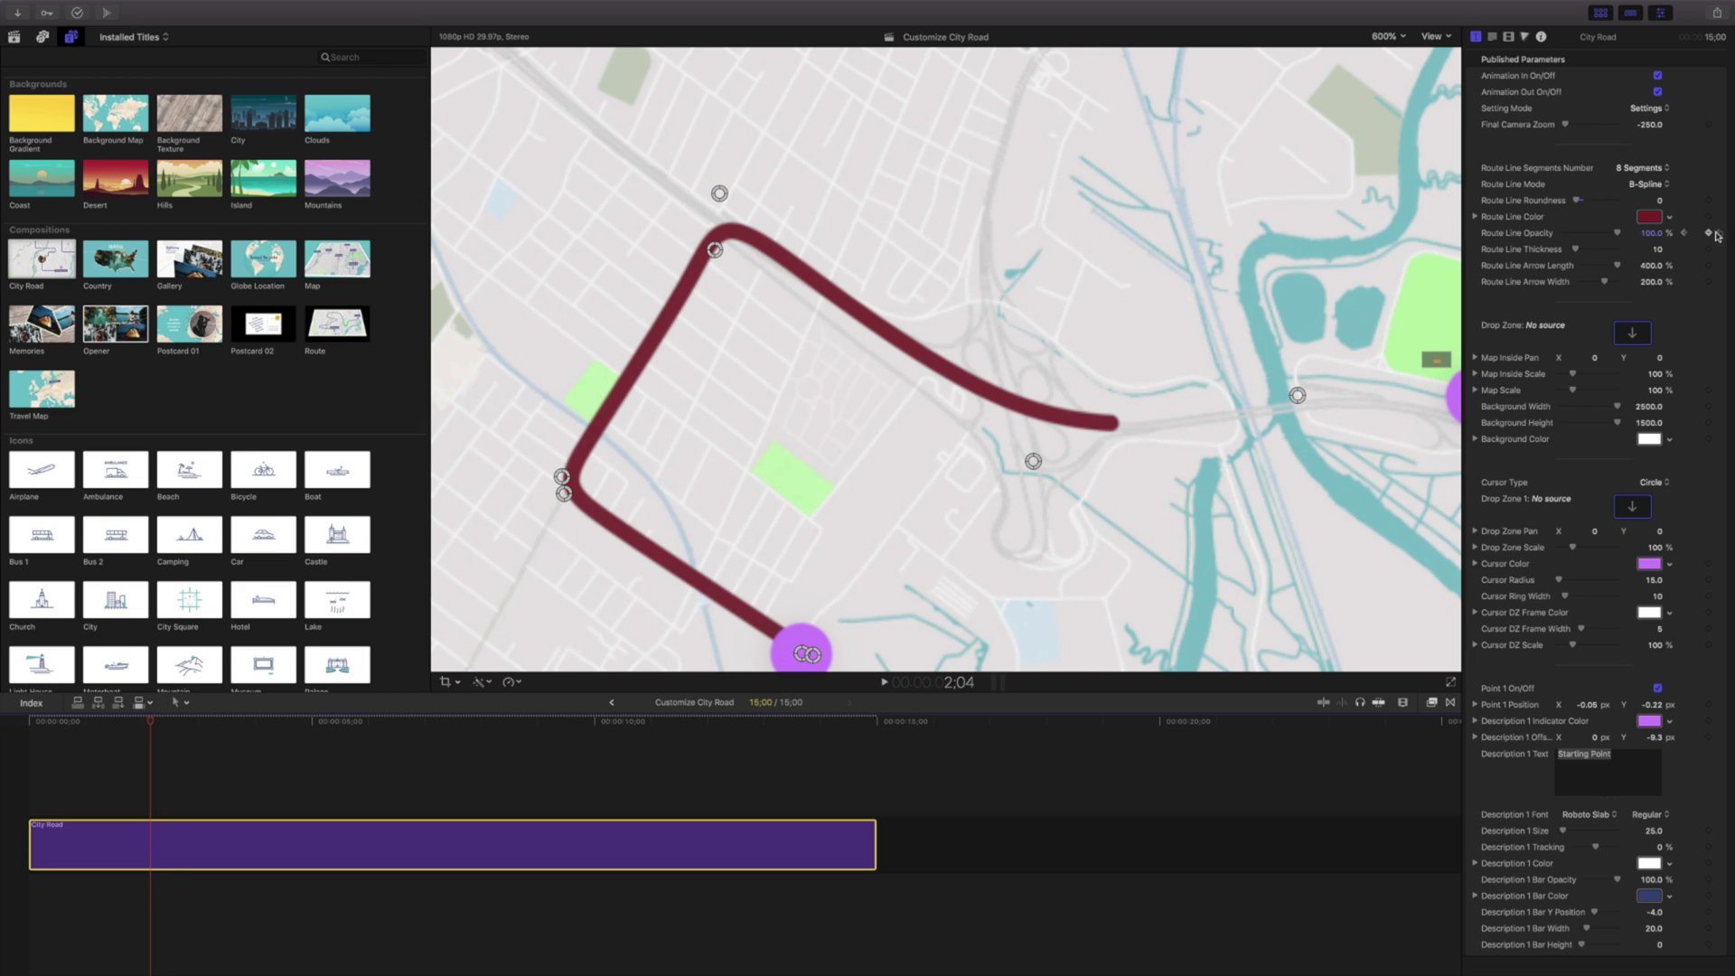
click(1710, 236)
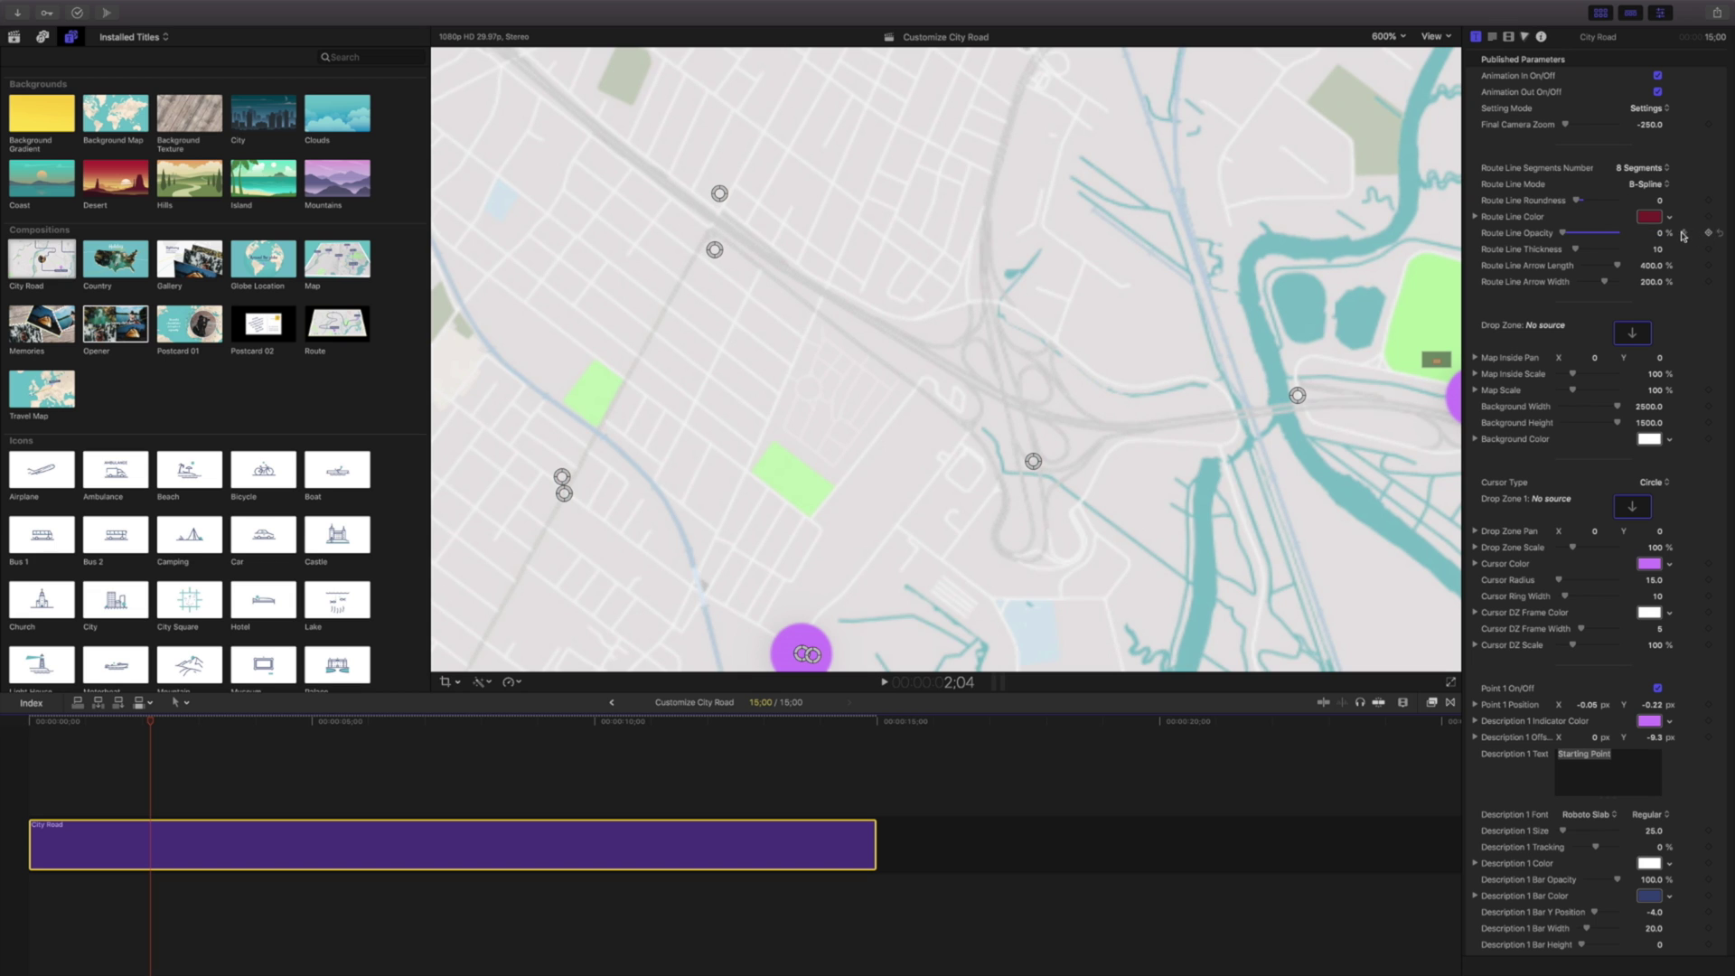
click(1684, 235)
drag(1569, 234, 1640, 235)
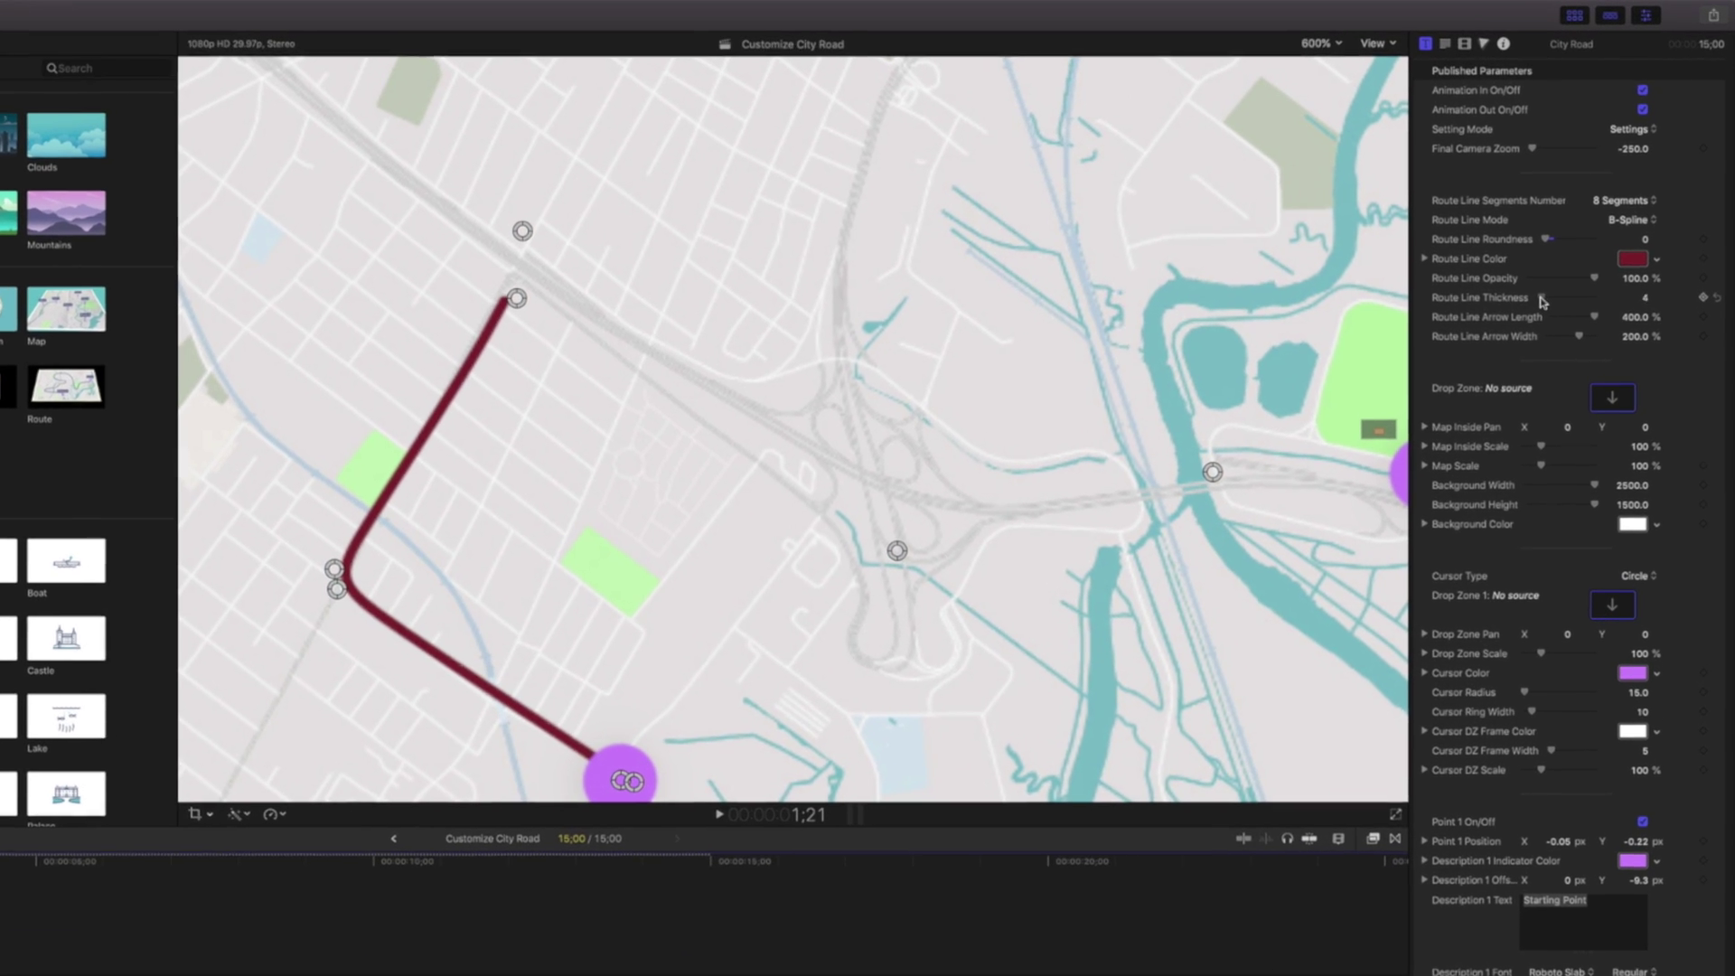
drag(1577, 252, 1539, 303)
drag(512, 302, 505, 299)
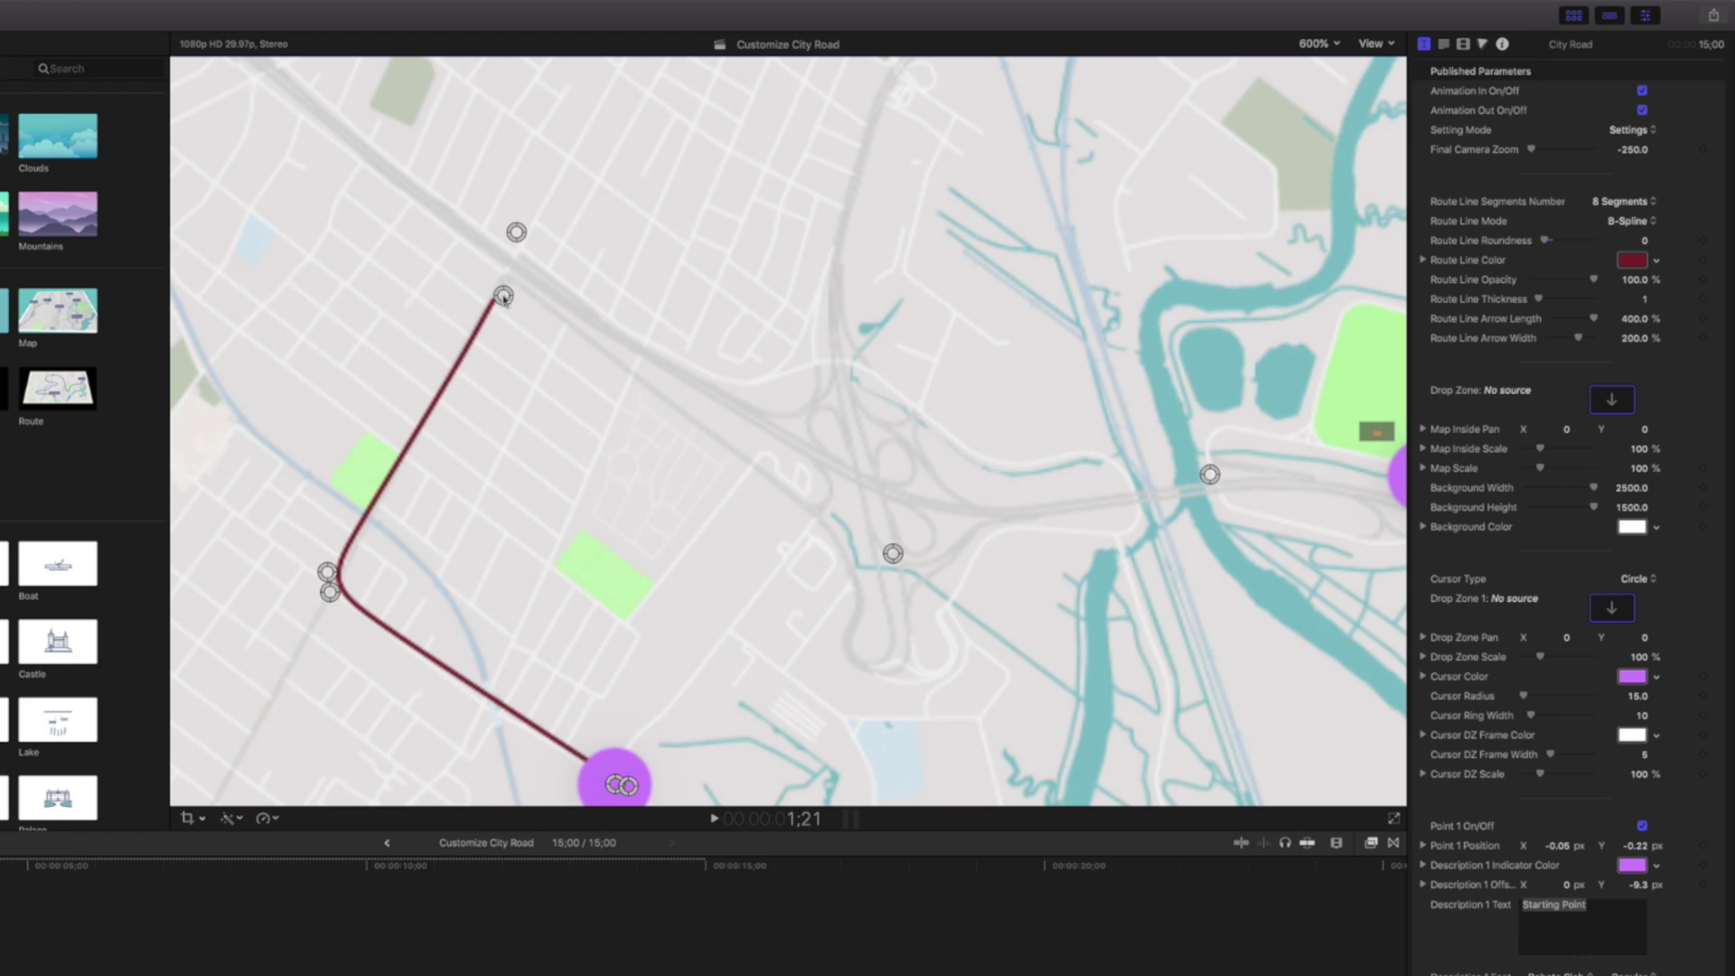
key(Left)
key(Left)
key(Left)
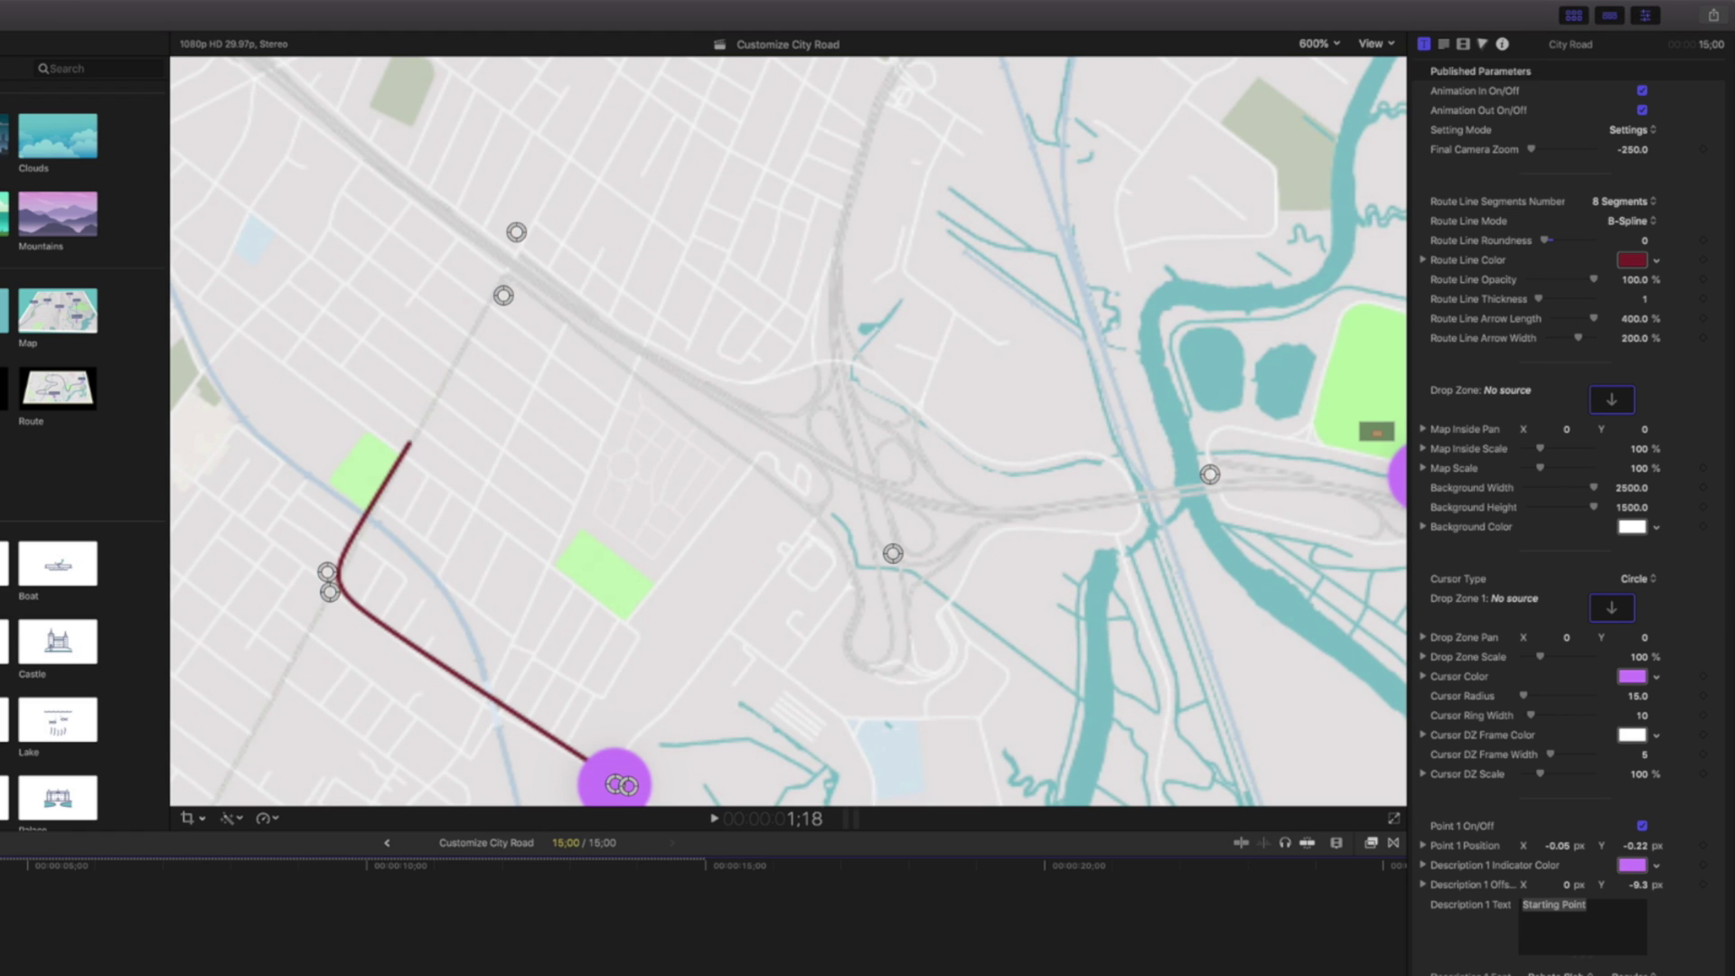
key(Right)
key(Right)
key(Right)
key(Right)
key(Right)
key(Right)
key(Right)
key(Right)
key(Right)
key(Right)
key(Right)
key(Right)
key(Right)
key(Right)
key(Right)
key(Right)
key(Right)
key(Right)
key(Right)
key(Right)
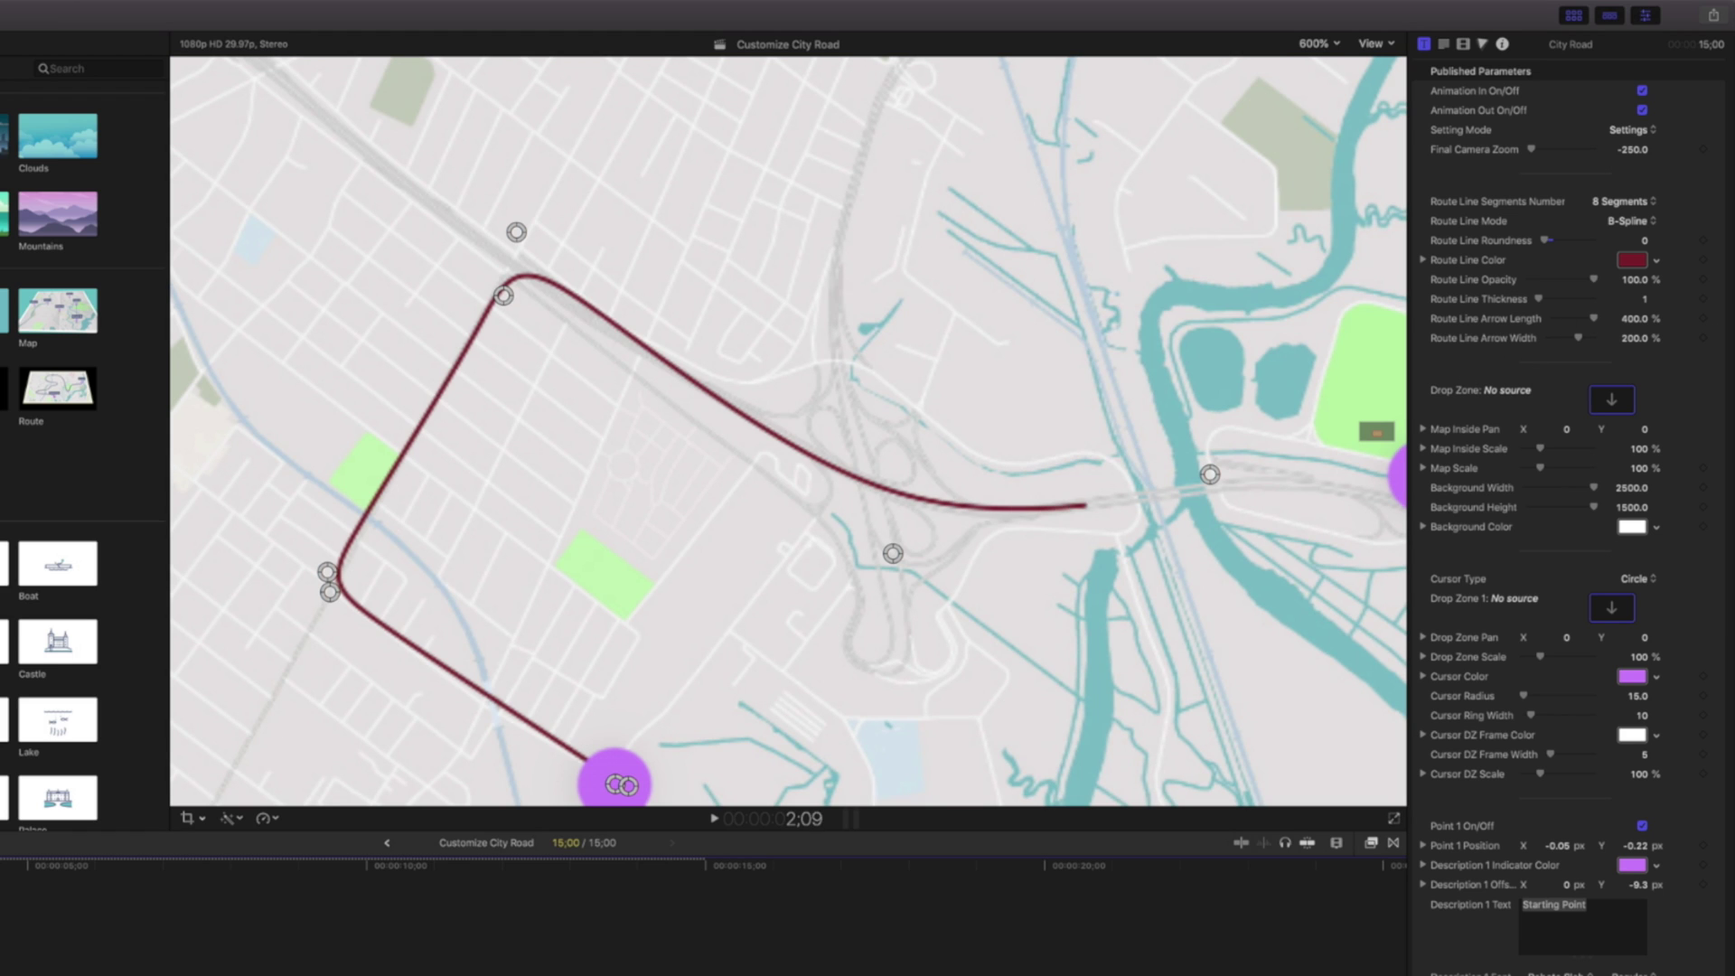
key(Right)
key(Right)
key(Right)
key(Right)
key(Right)
key(Right)
key(Right)
key(Right)
key(Right)
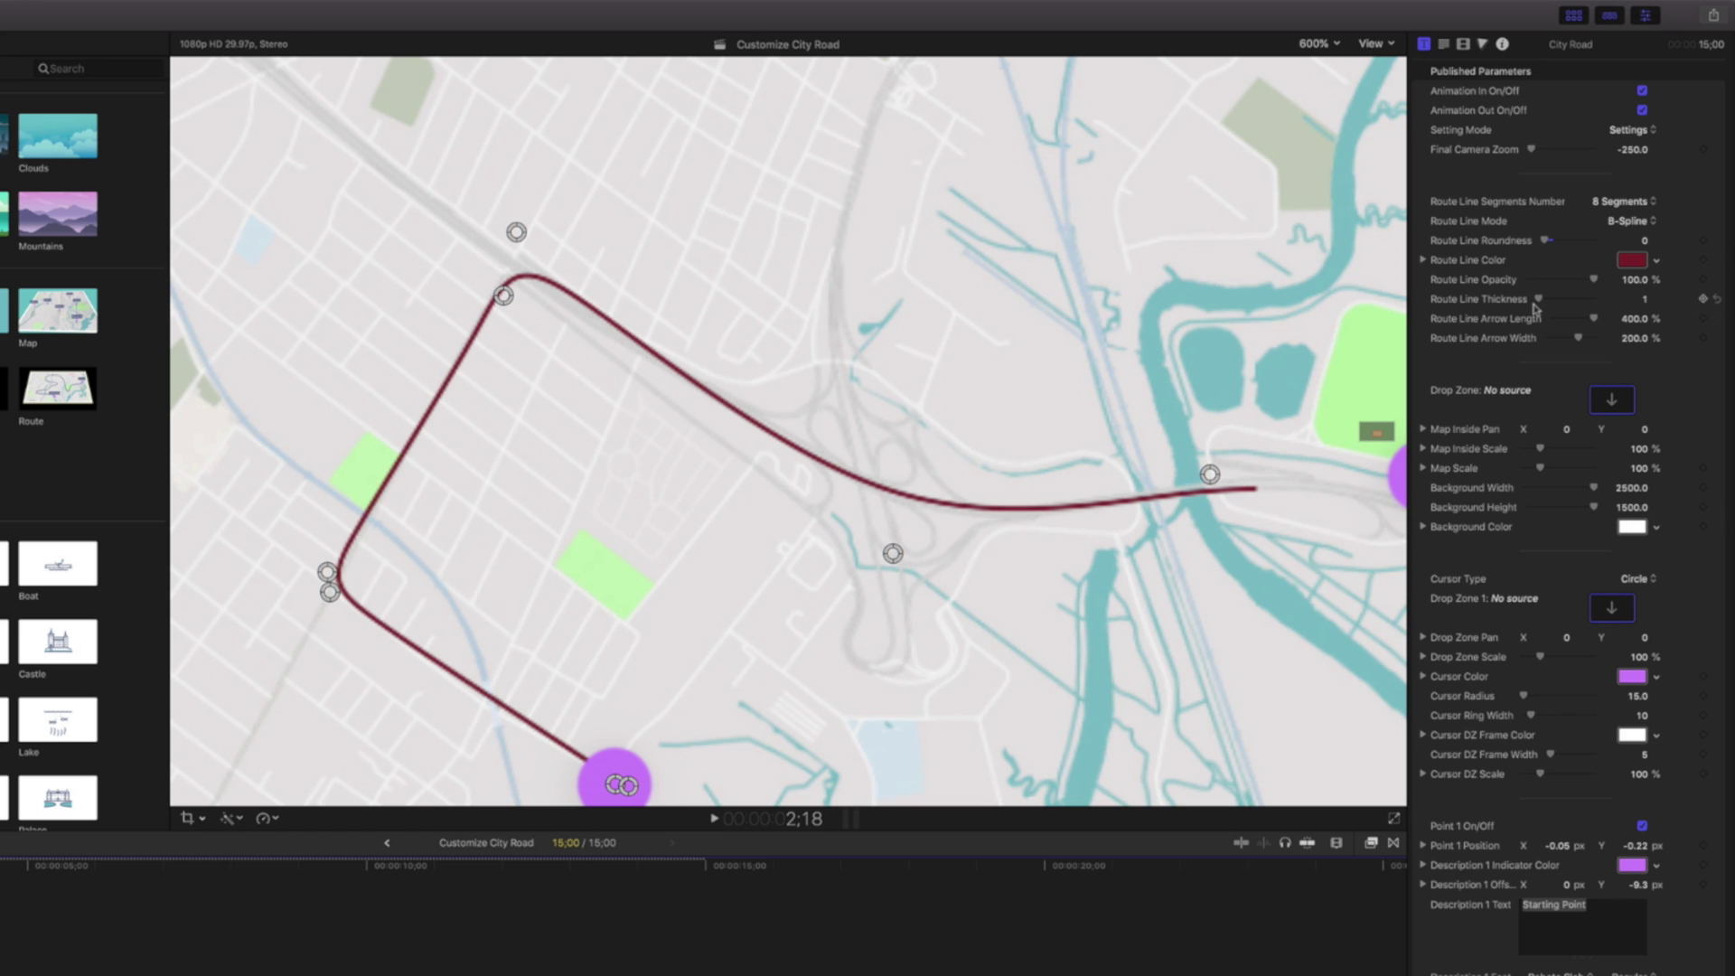
drag(1543, 304, 1605, 333)
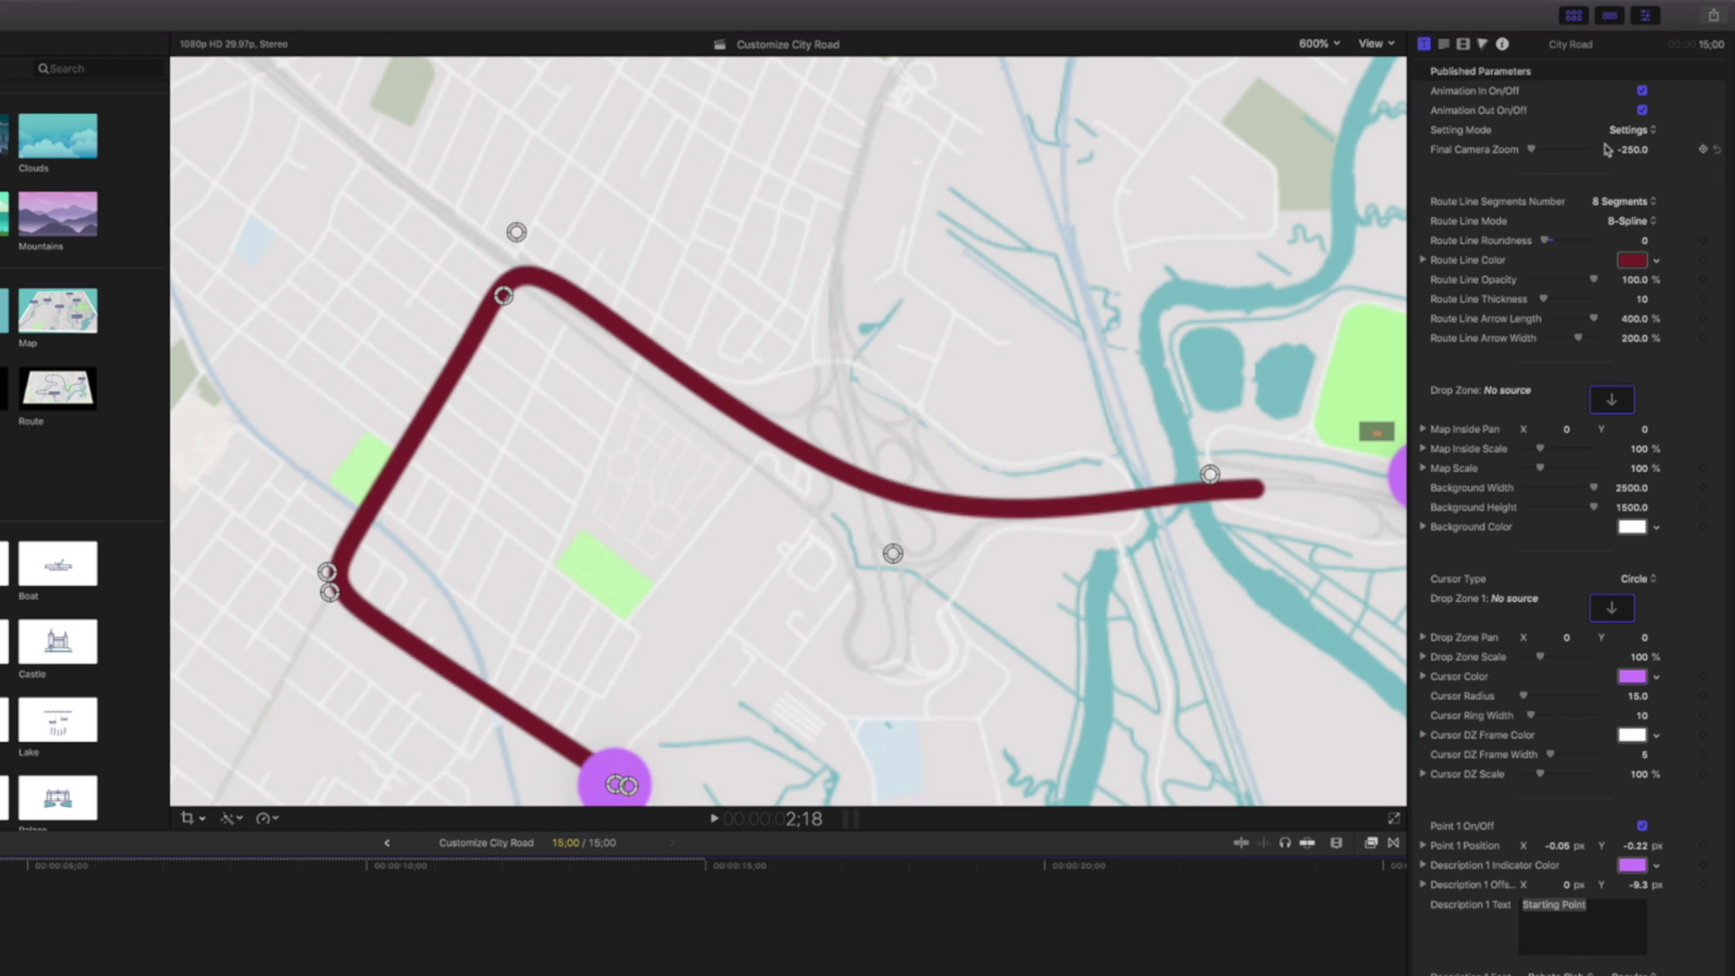
- Switch Setting Mode to Final Camera, fit the viewer, deselect the clip and play the map animation
click(1628, 131)
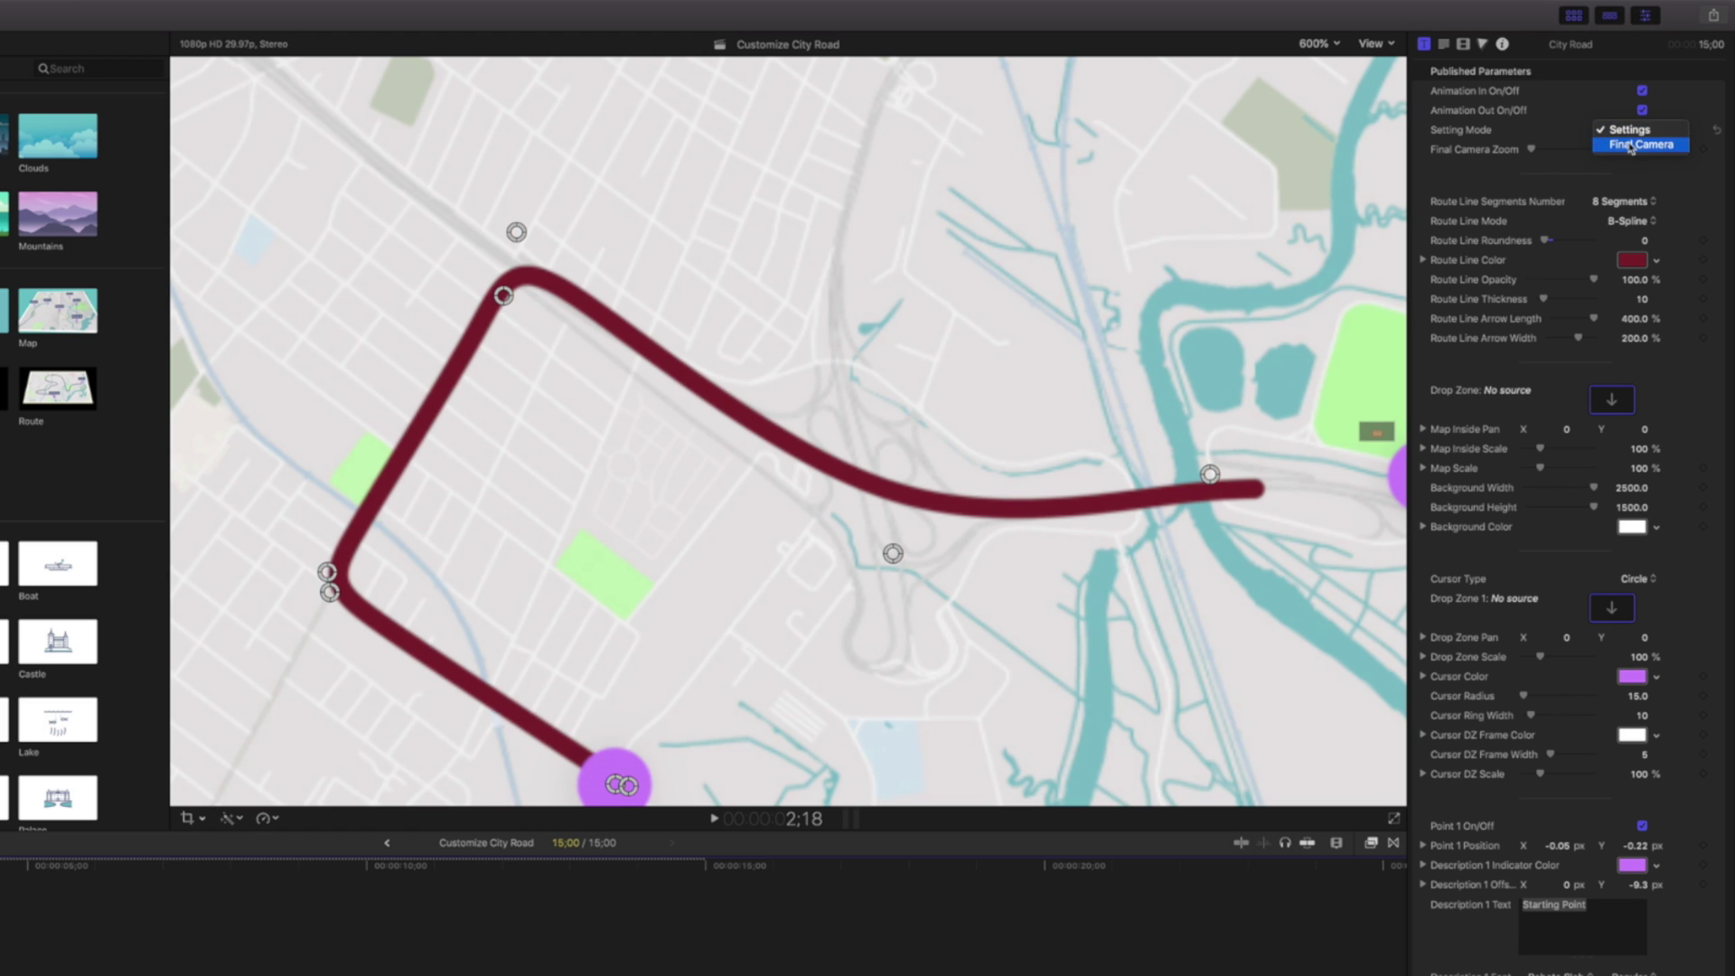
click(1630, 146)
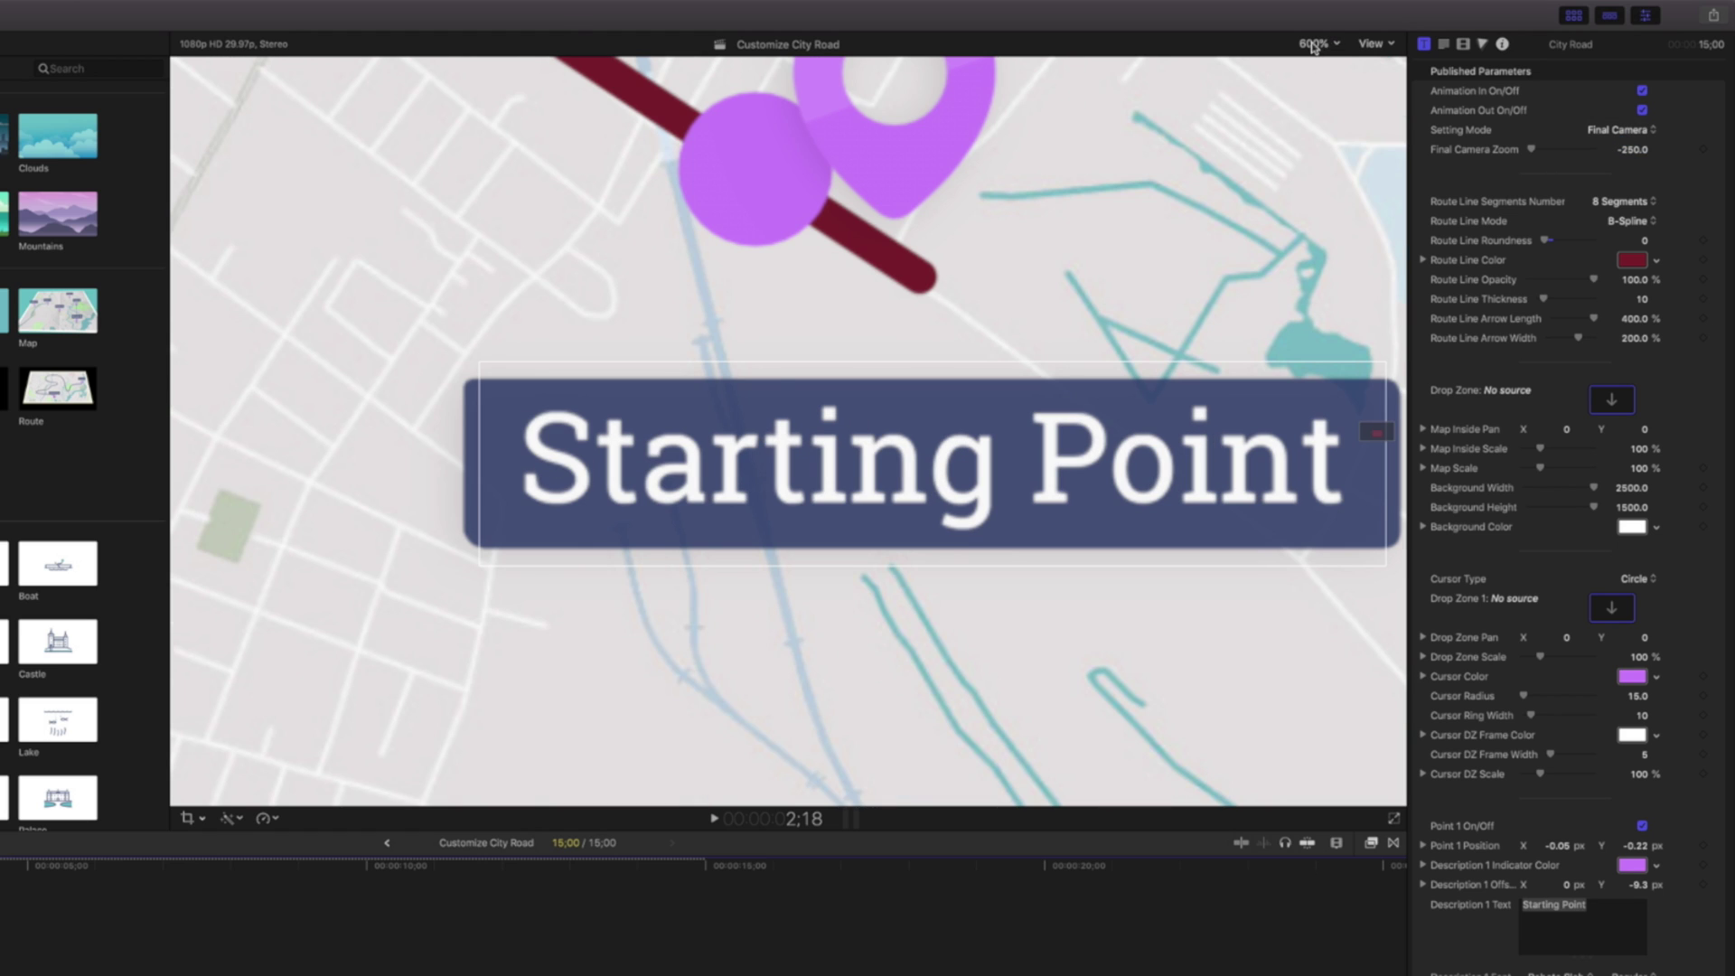
click(1314, 45)
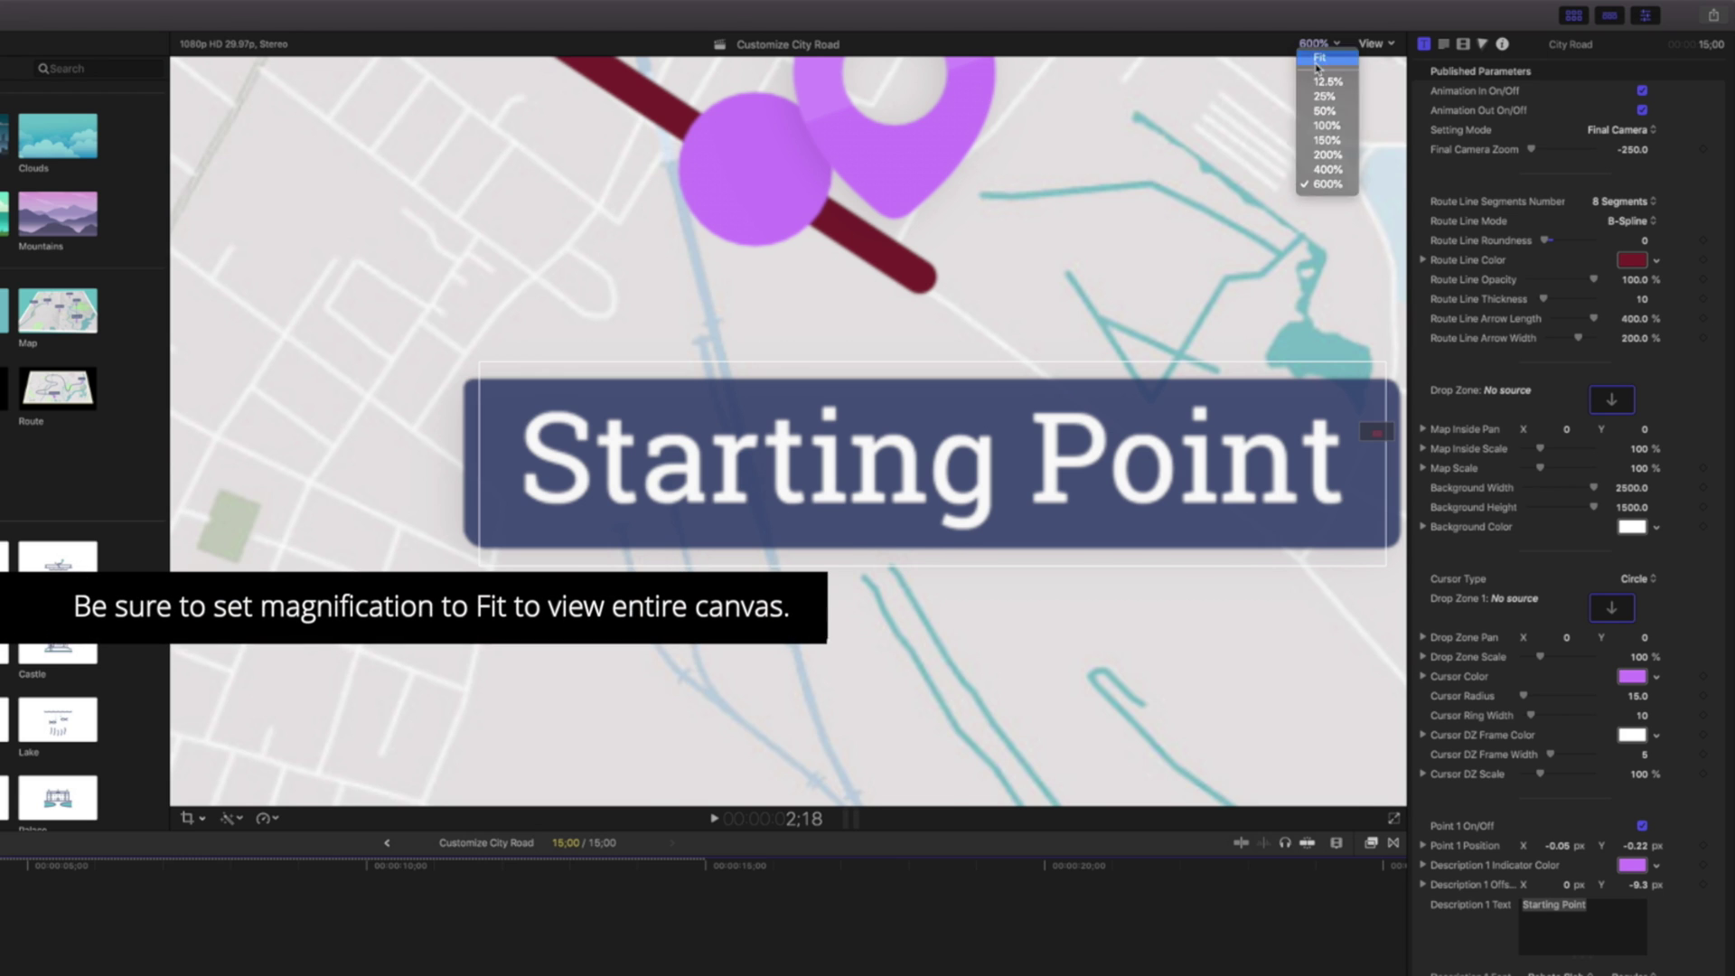
click(1319, 60)
key(super+shift+a)
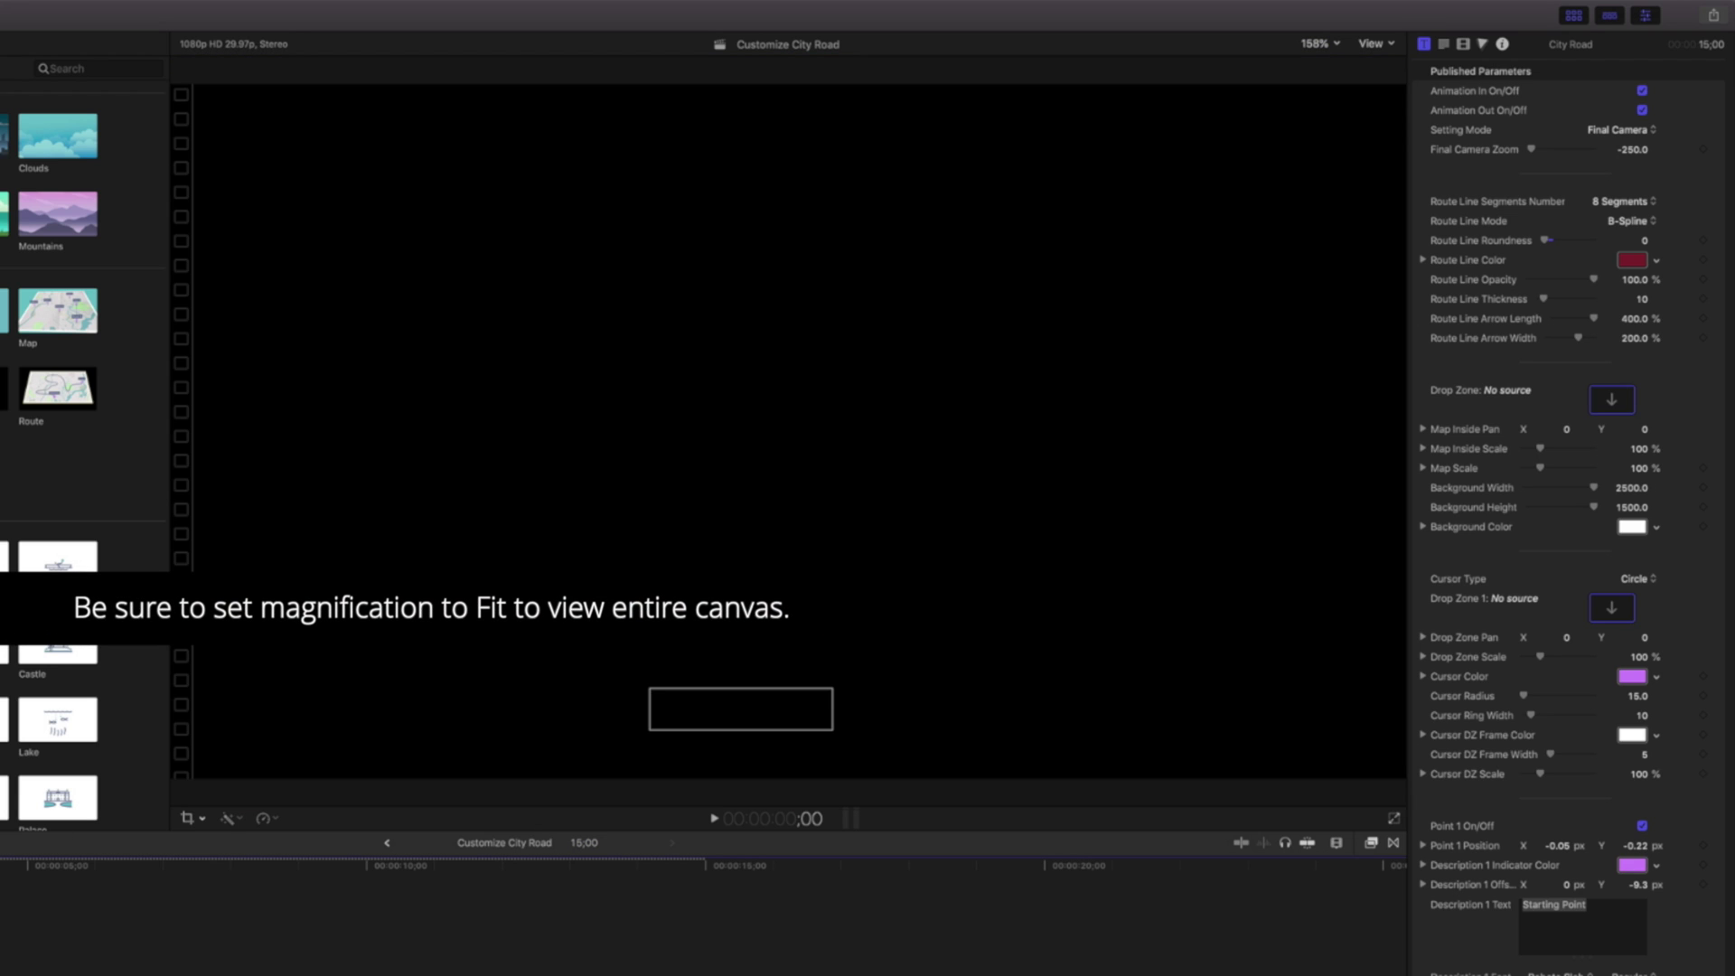
key(space)
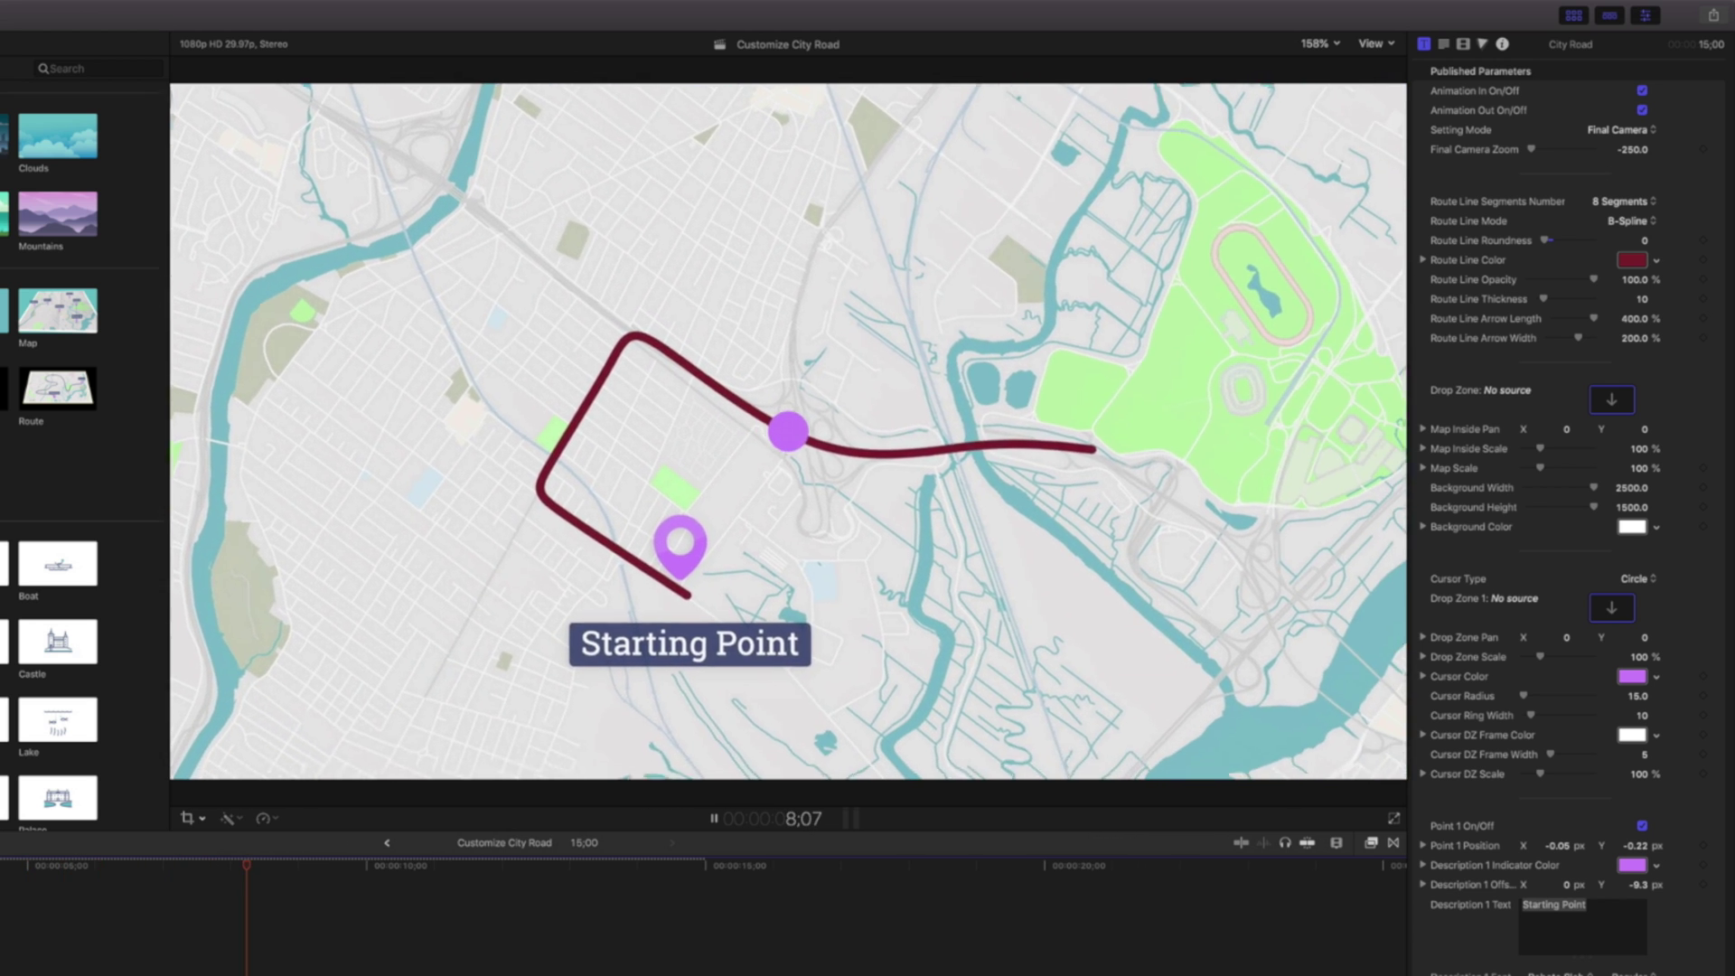
- Stop playback and step through the route drawing from an early point
key(space)
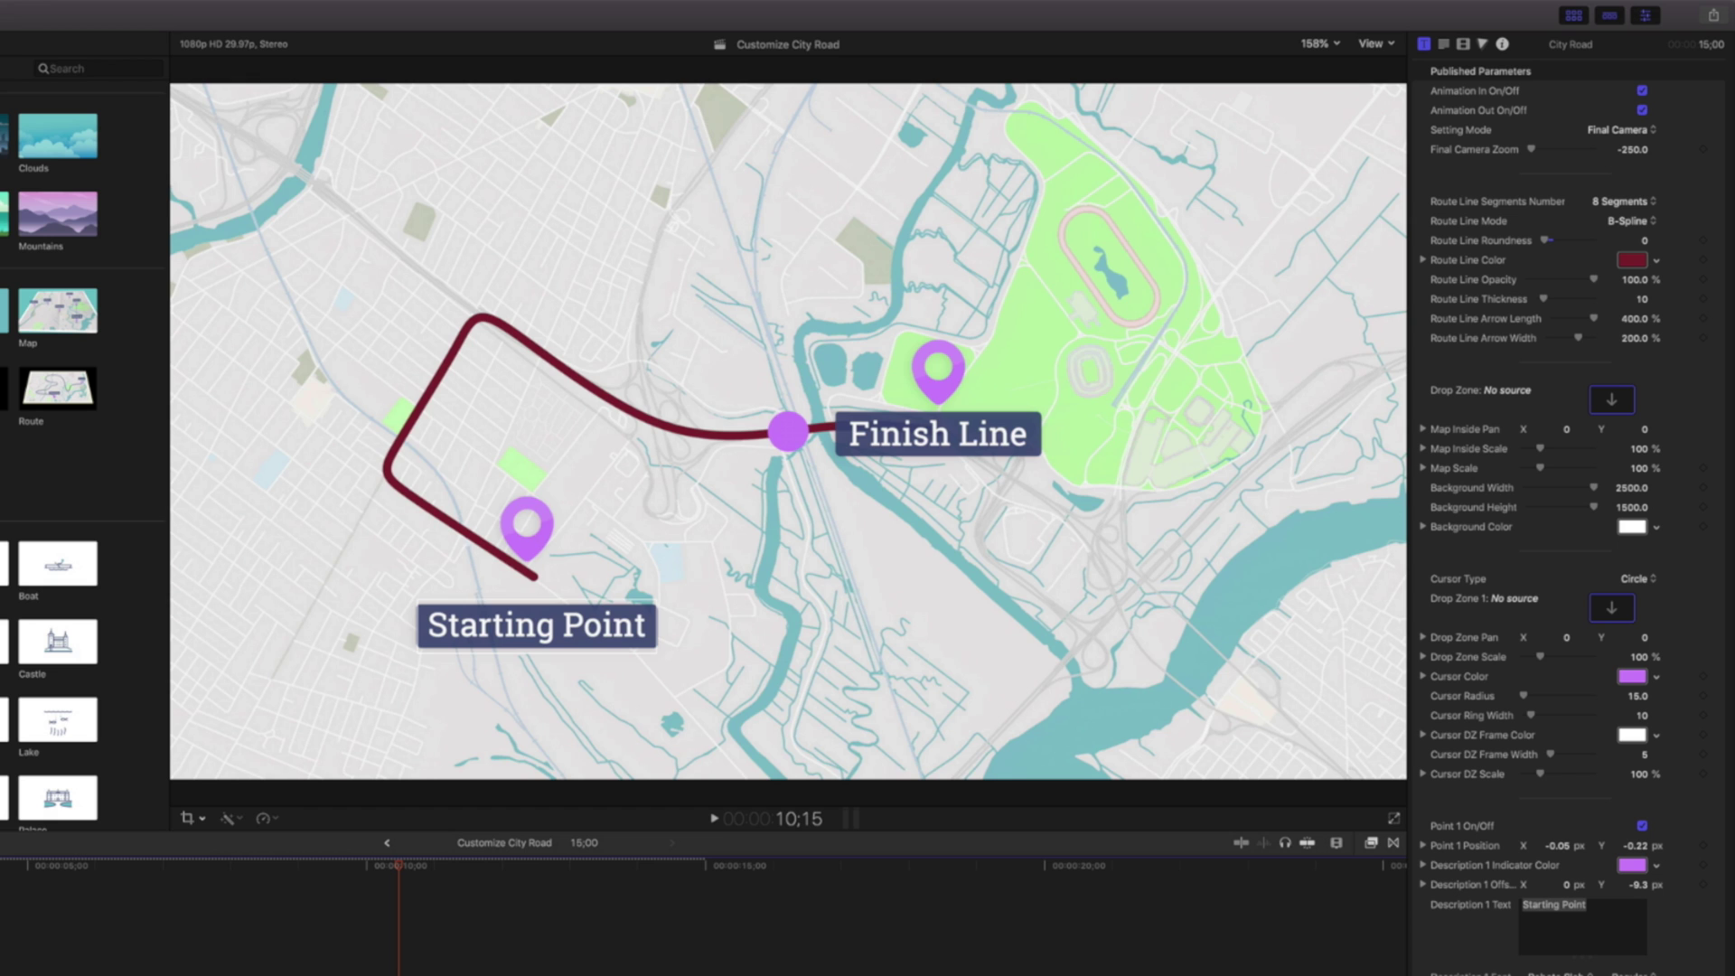
key(Home)
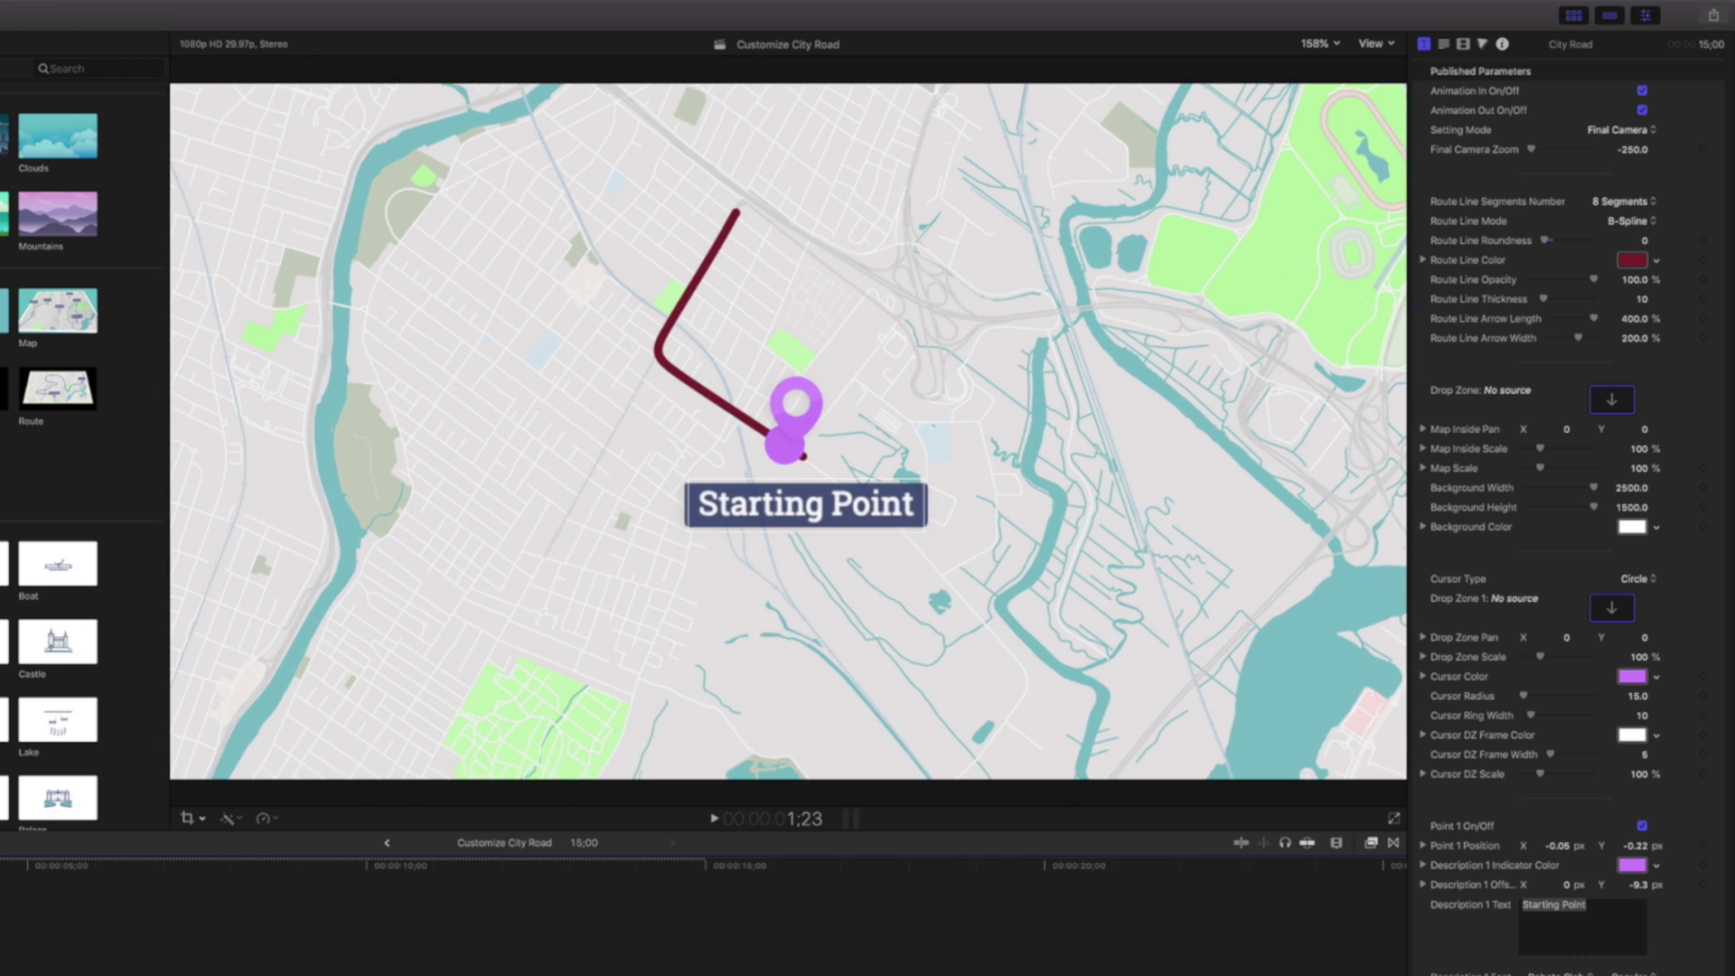
key(Right)
key(Right)
key(Right)
key(Right)
key(Right)
key(Right)
key(Right)
key(Right)
key(Right)
key(Right)
key(Right)
key(Right)
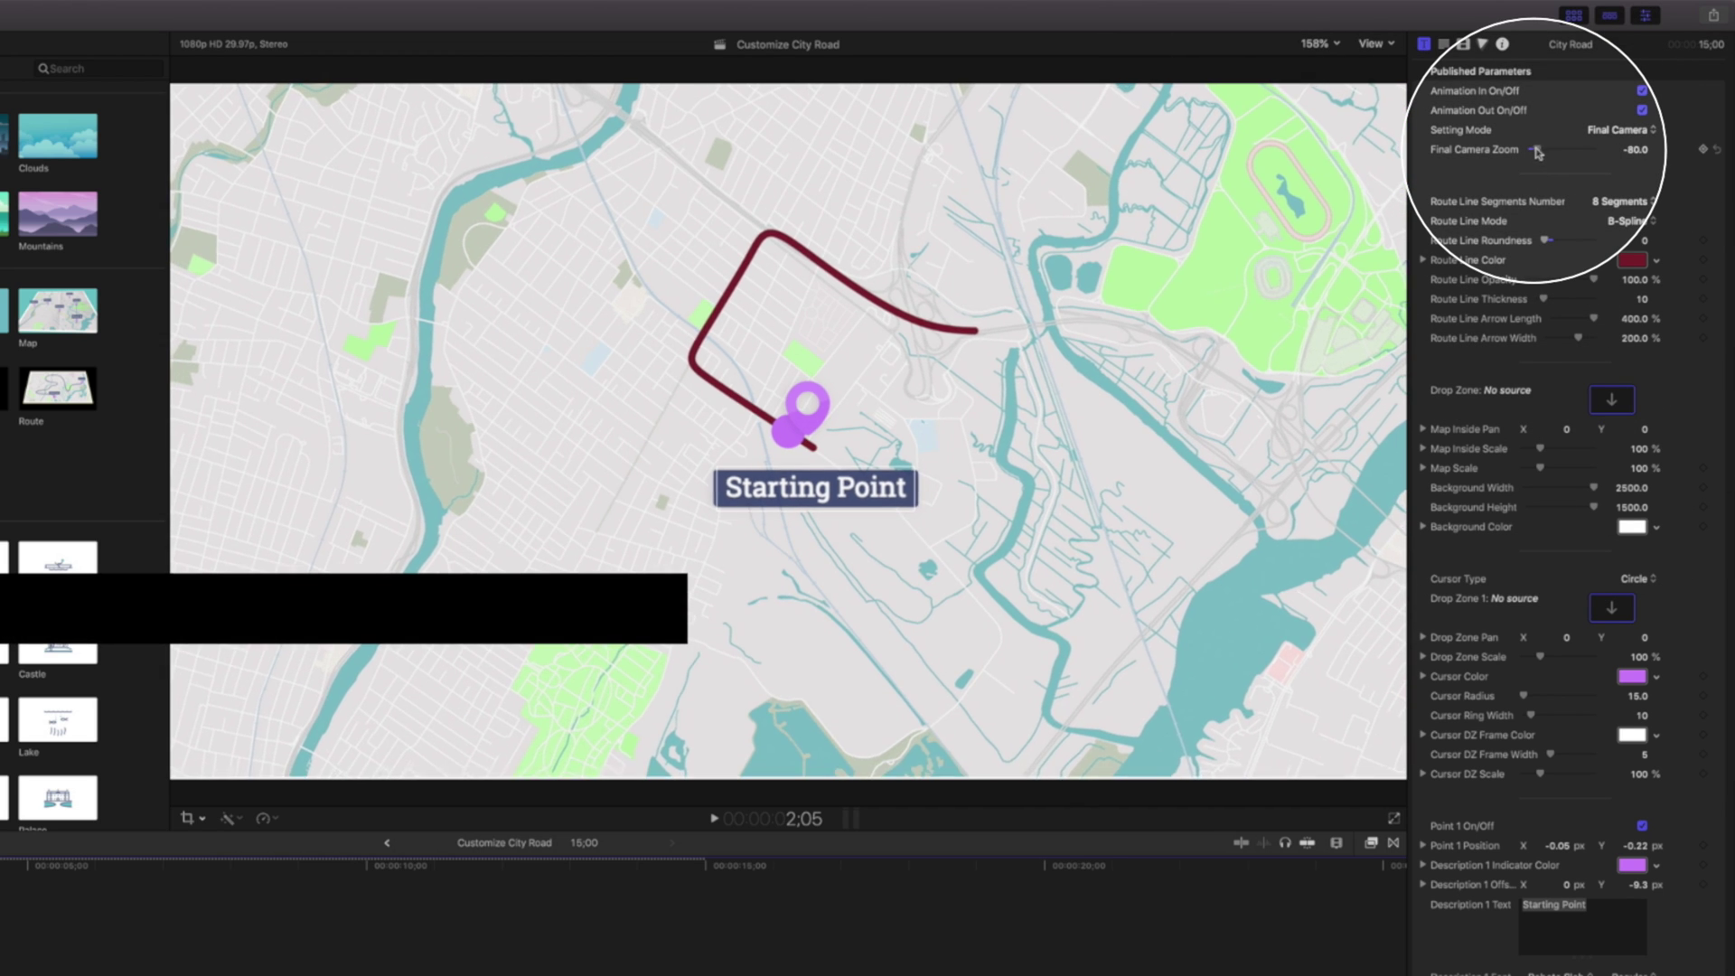
- Set Final Camera Zoom to -500 and replay the animation through to the Finish Line
mouse_move(1637, 154)
mouse_down()
mouse_move(1624, 207)
mouse_move(1631, 151)
mouse_up()
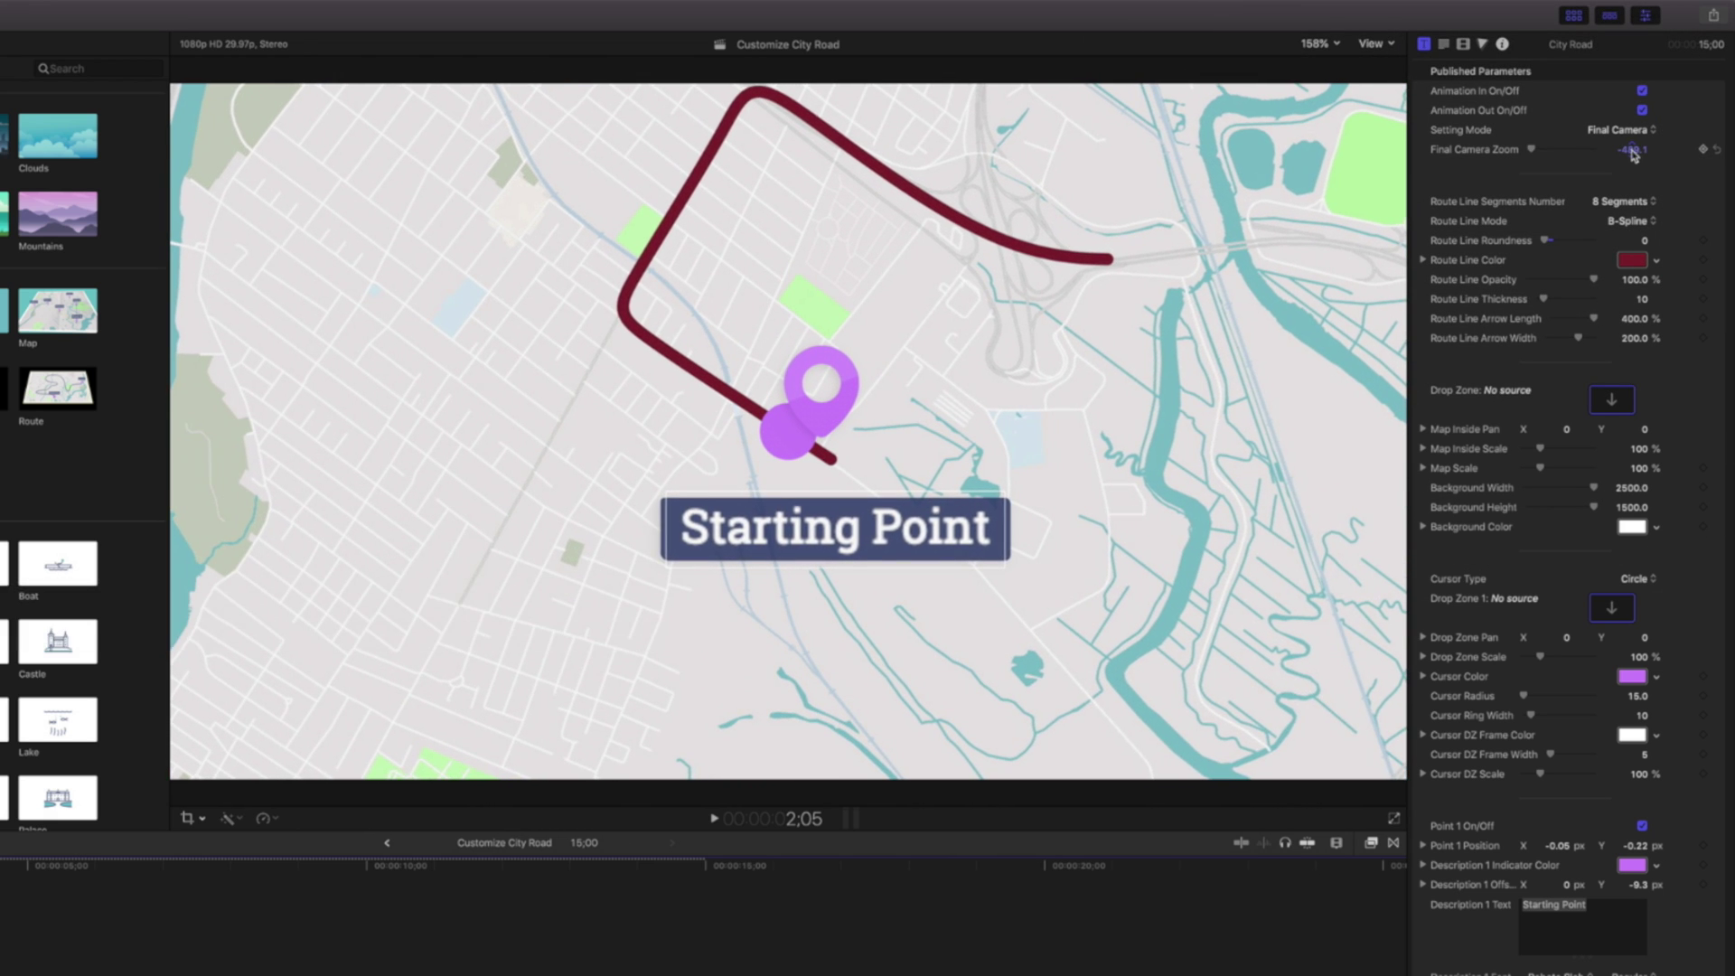
click(1631, 150)
text(-500)
key(Return)
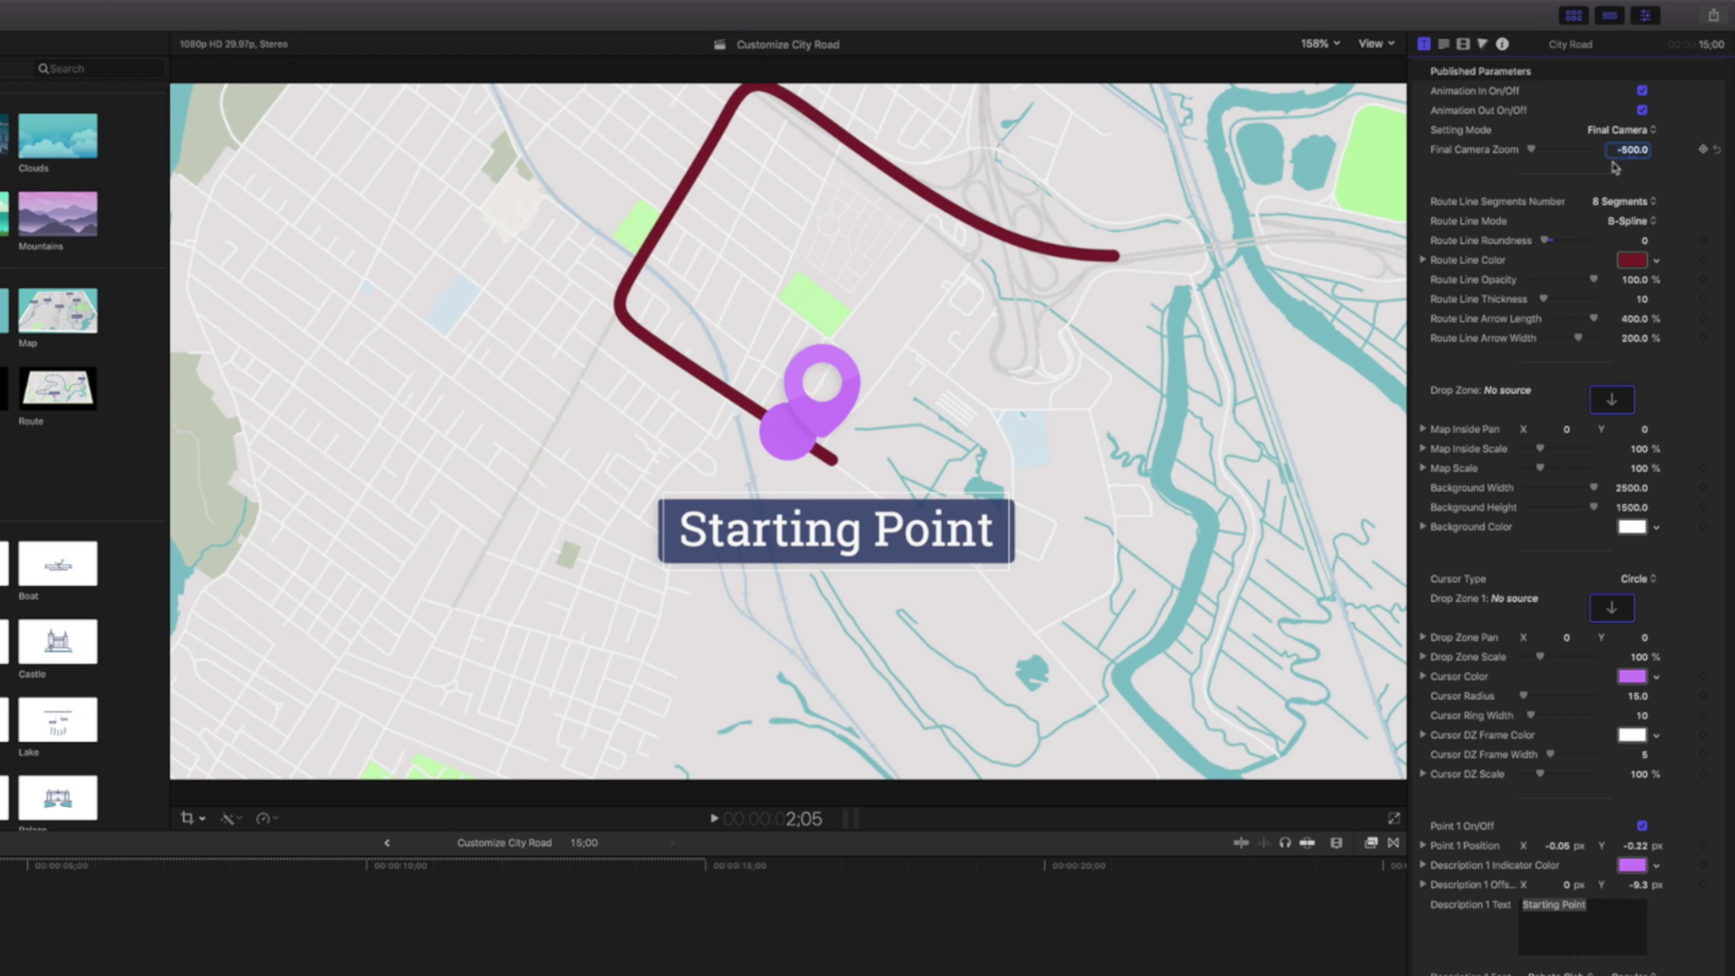
key(Home)
key(space)
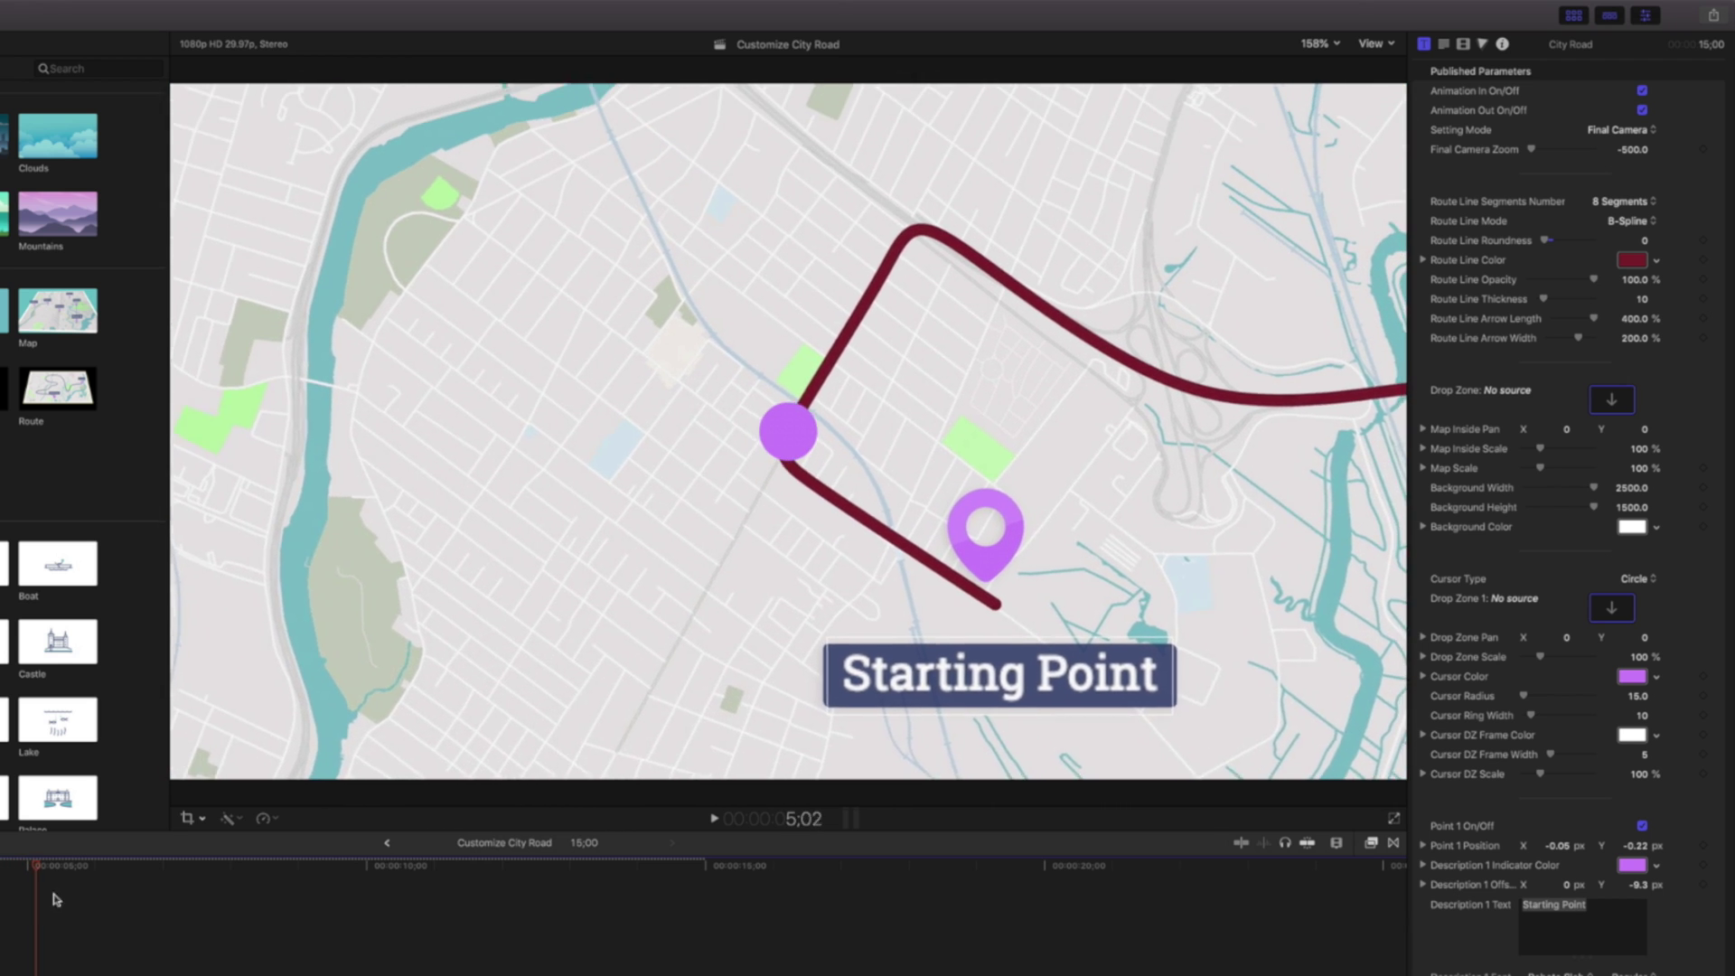
drag(56, 899, 587, 966)
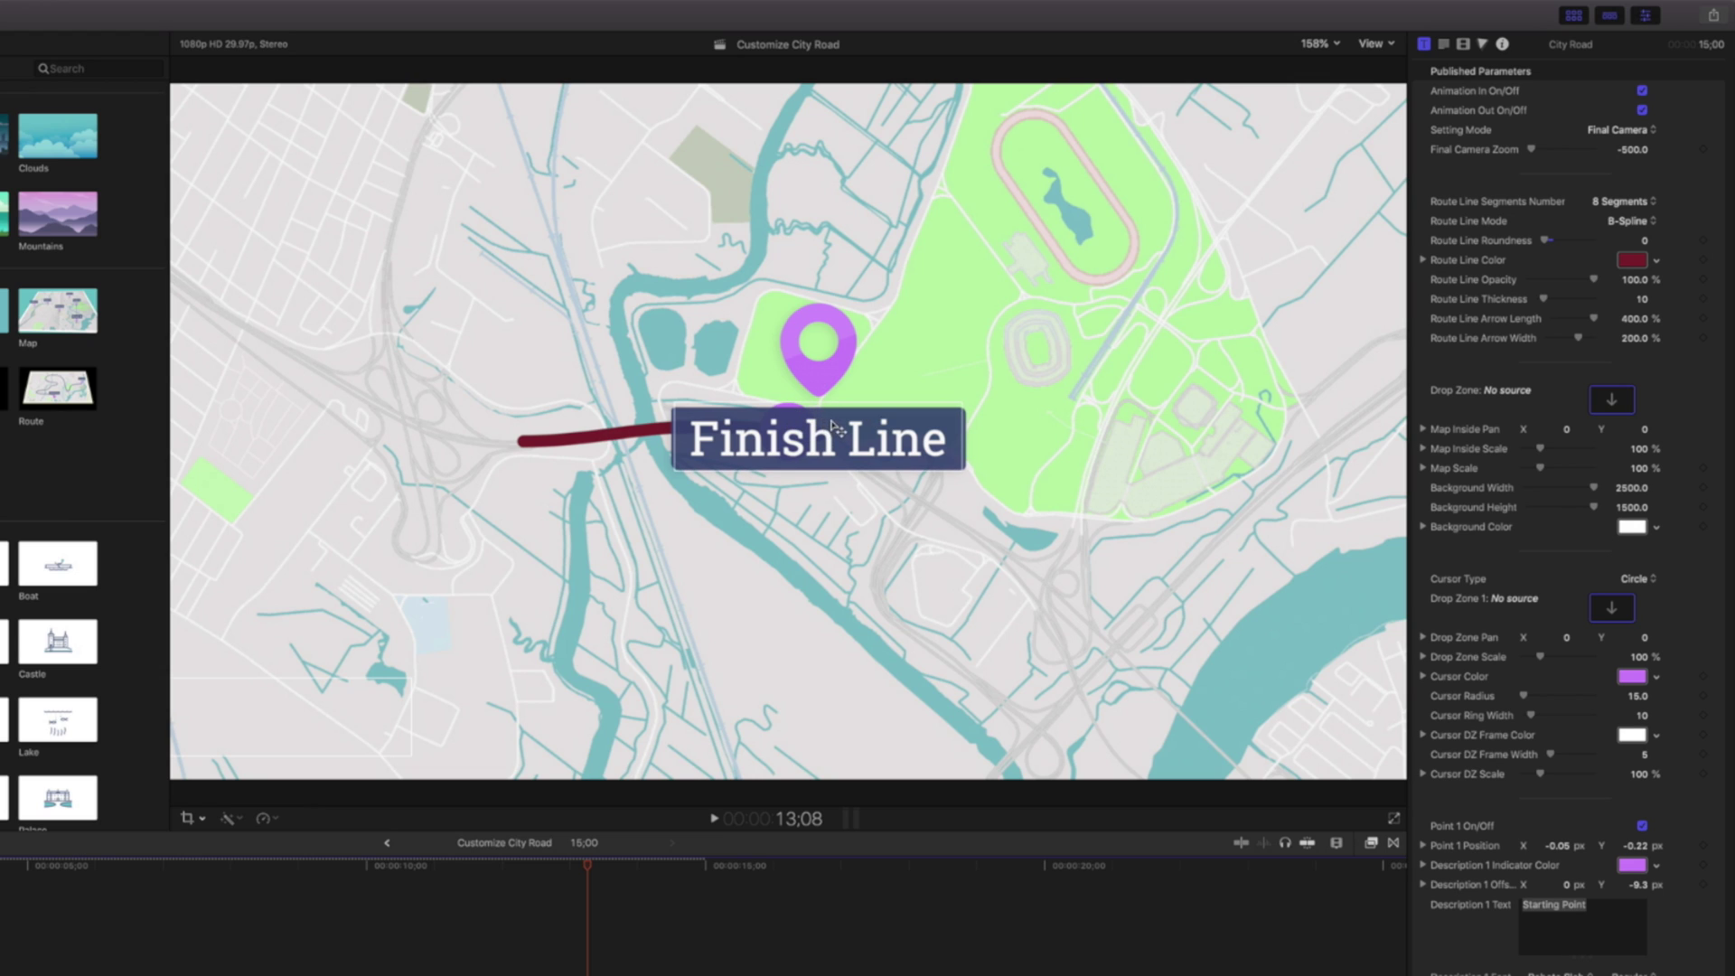
- Drag the Finish Line label down below its pin, then return to the title's published parameters
drag(836, 428, 842, 485)
double_click(842, 485)
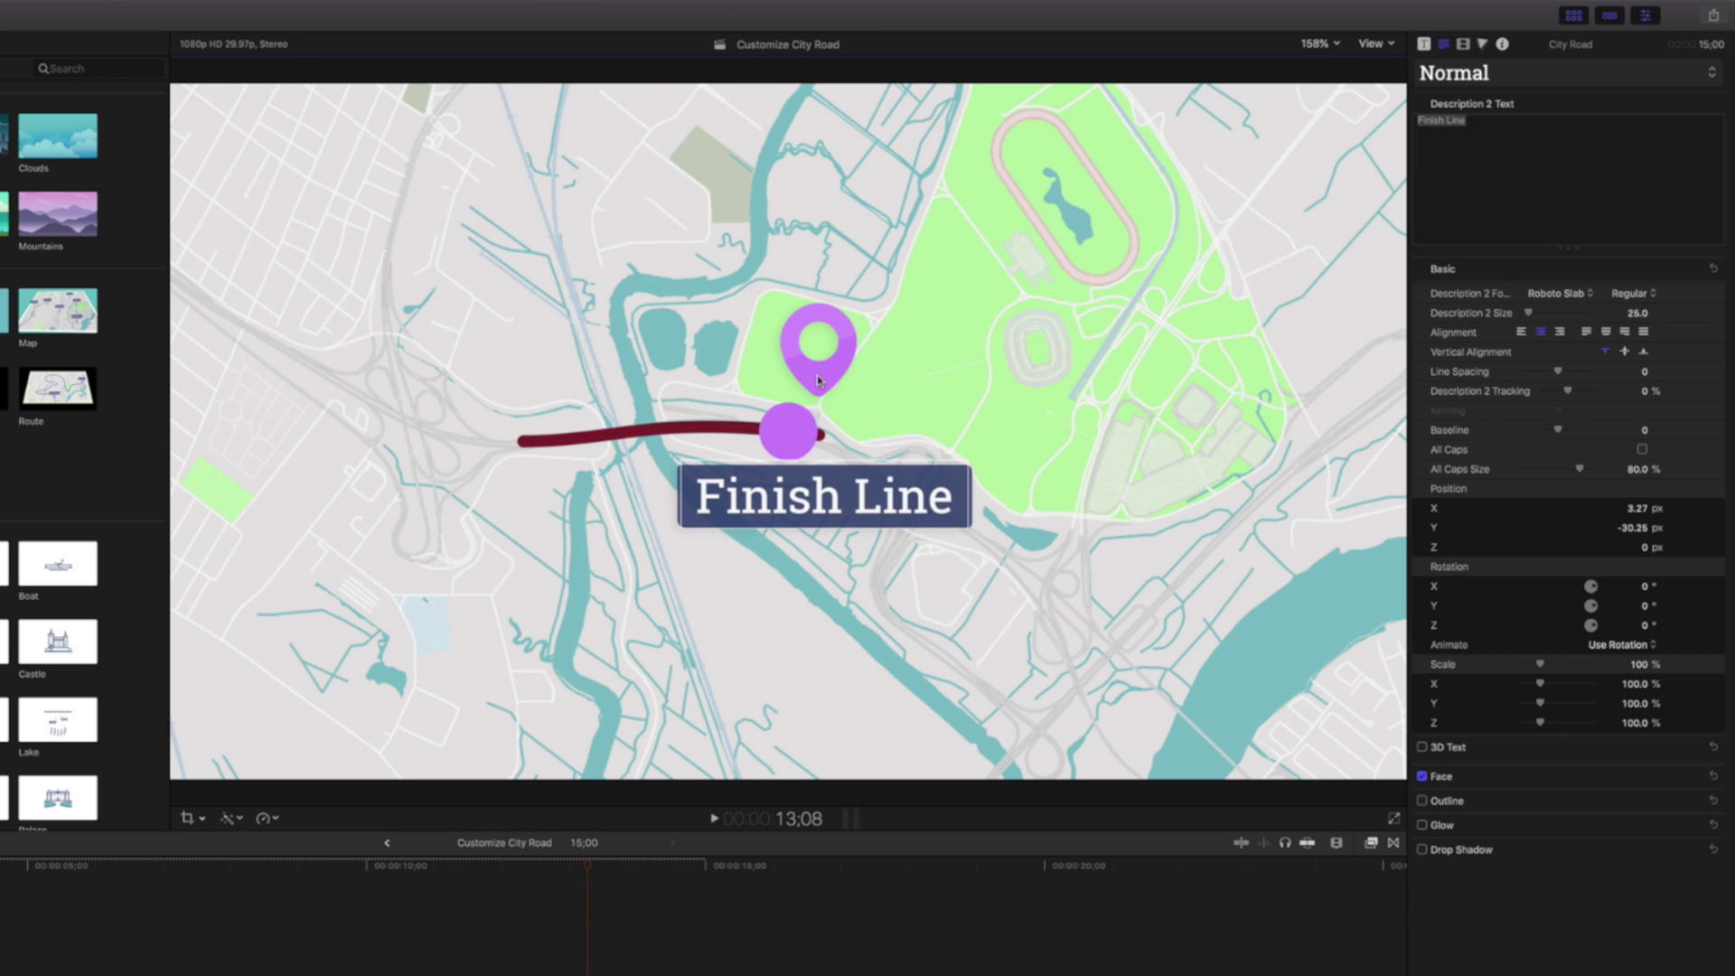
click(1424, 43)
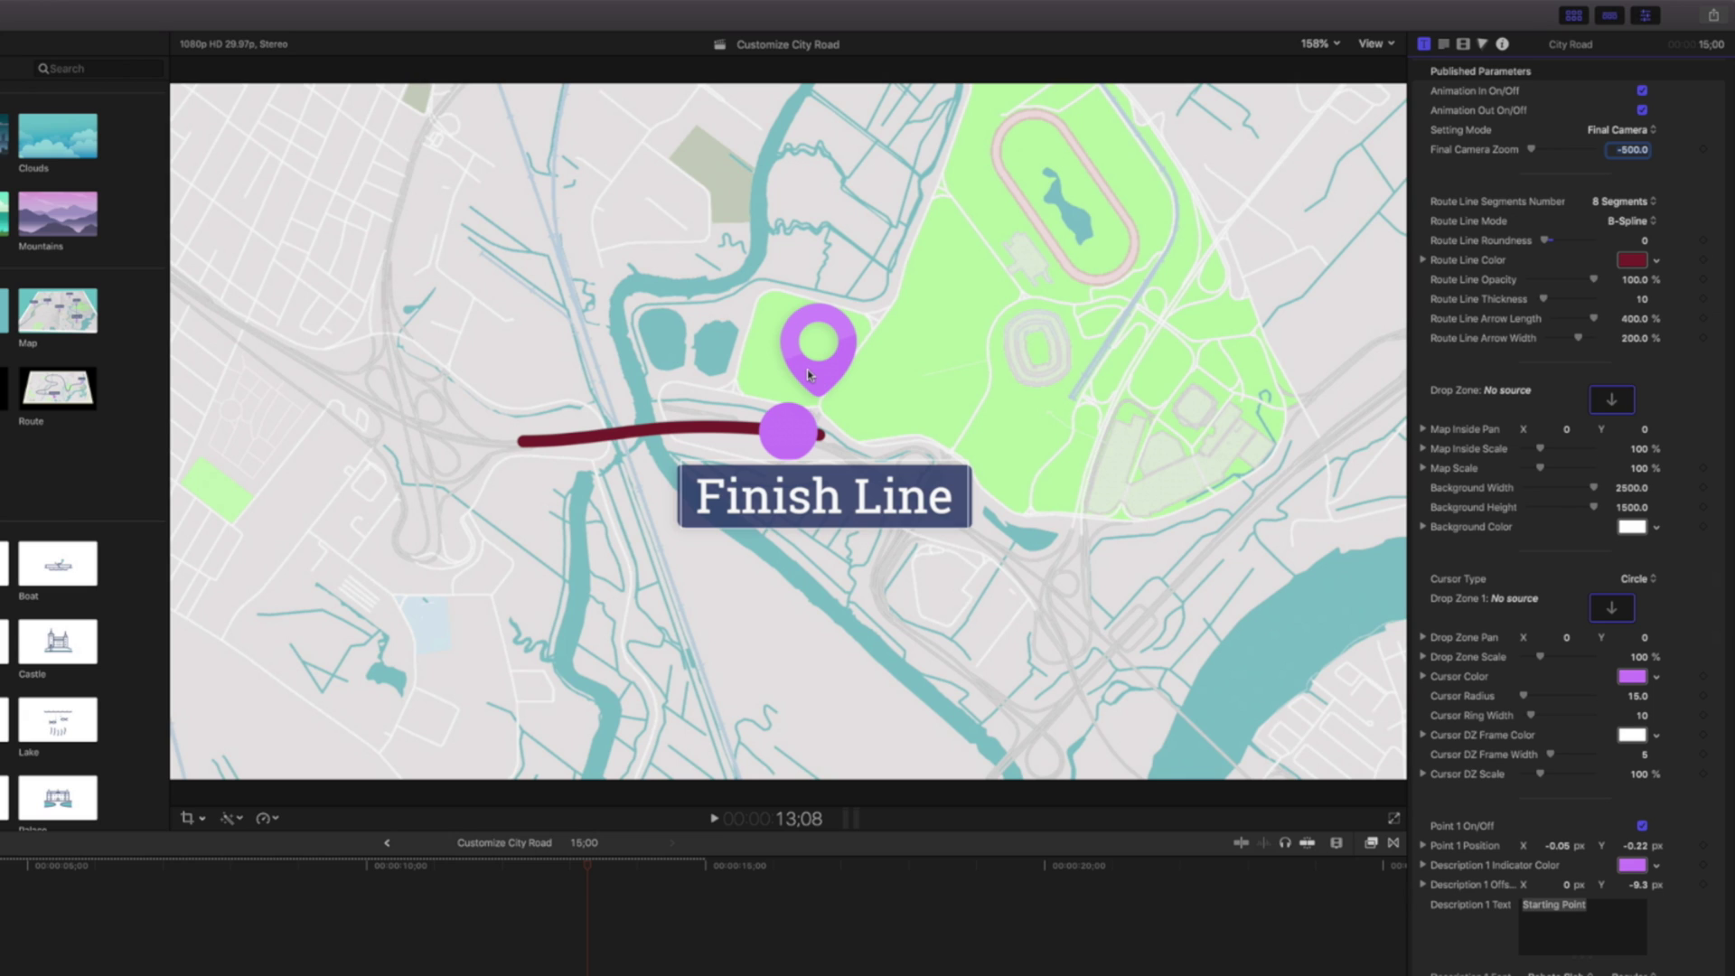
scroll(1469, 854, down, 5)
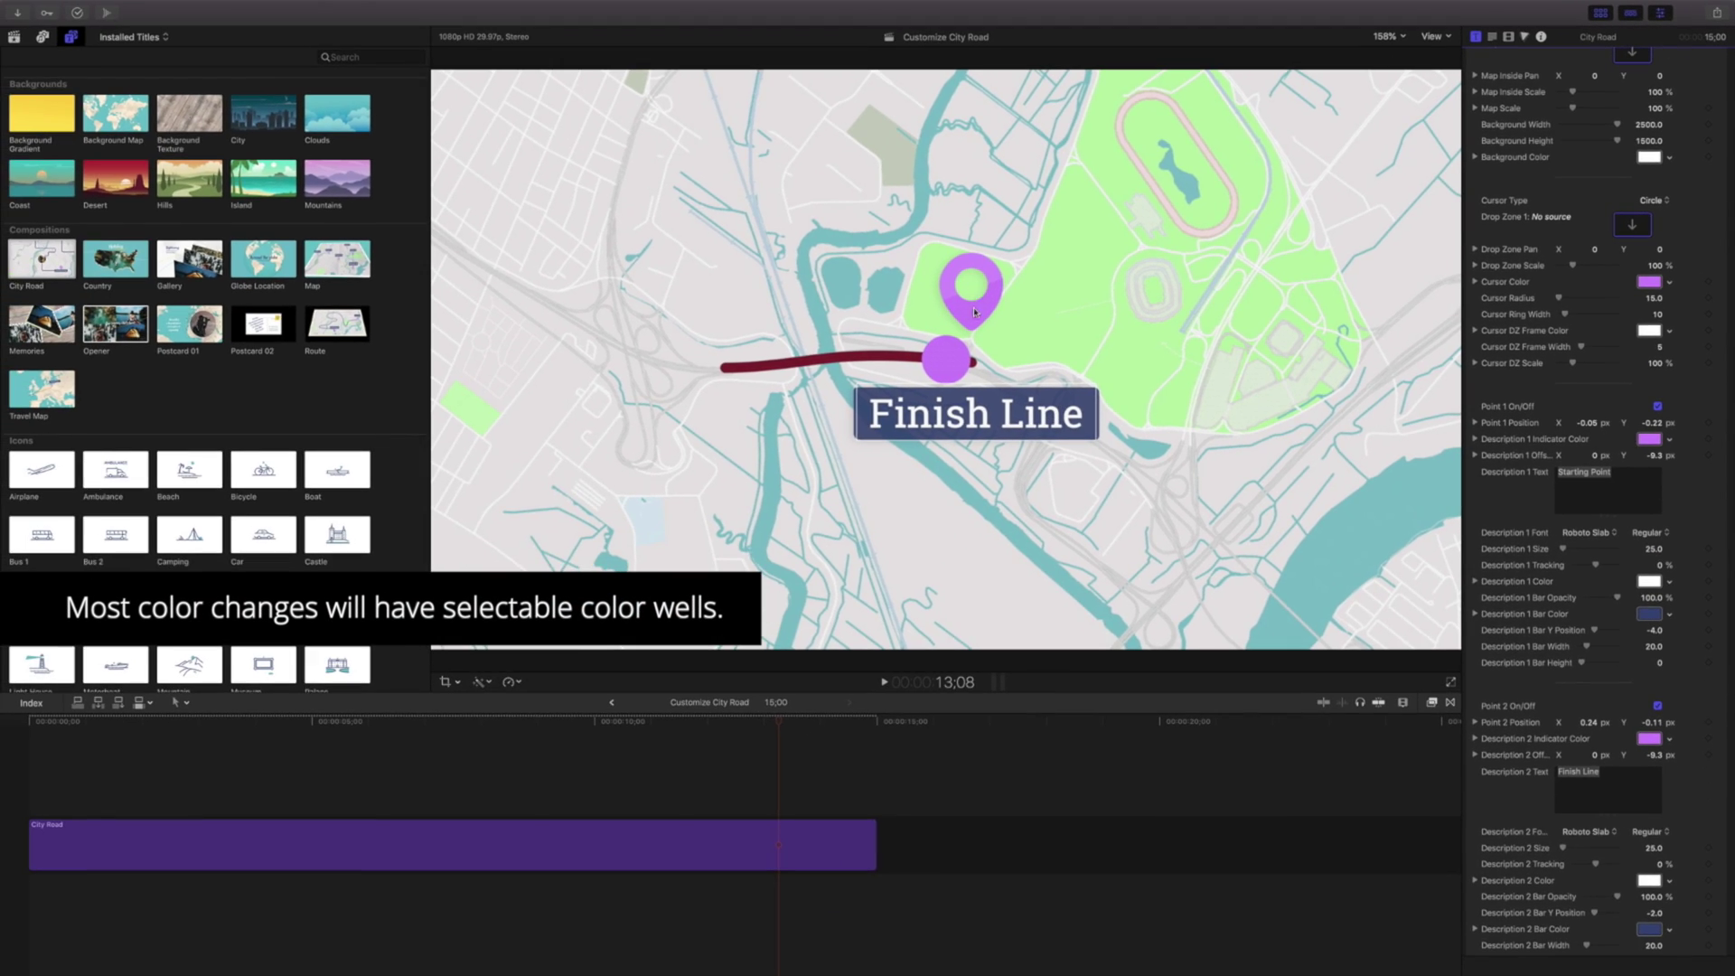
- Make the finish pin's Description 2 indicator colour a dark green
click(1650, 738)
click(1073, 283)
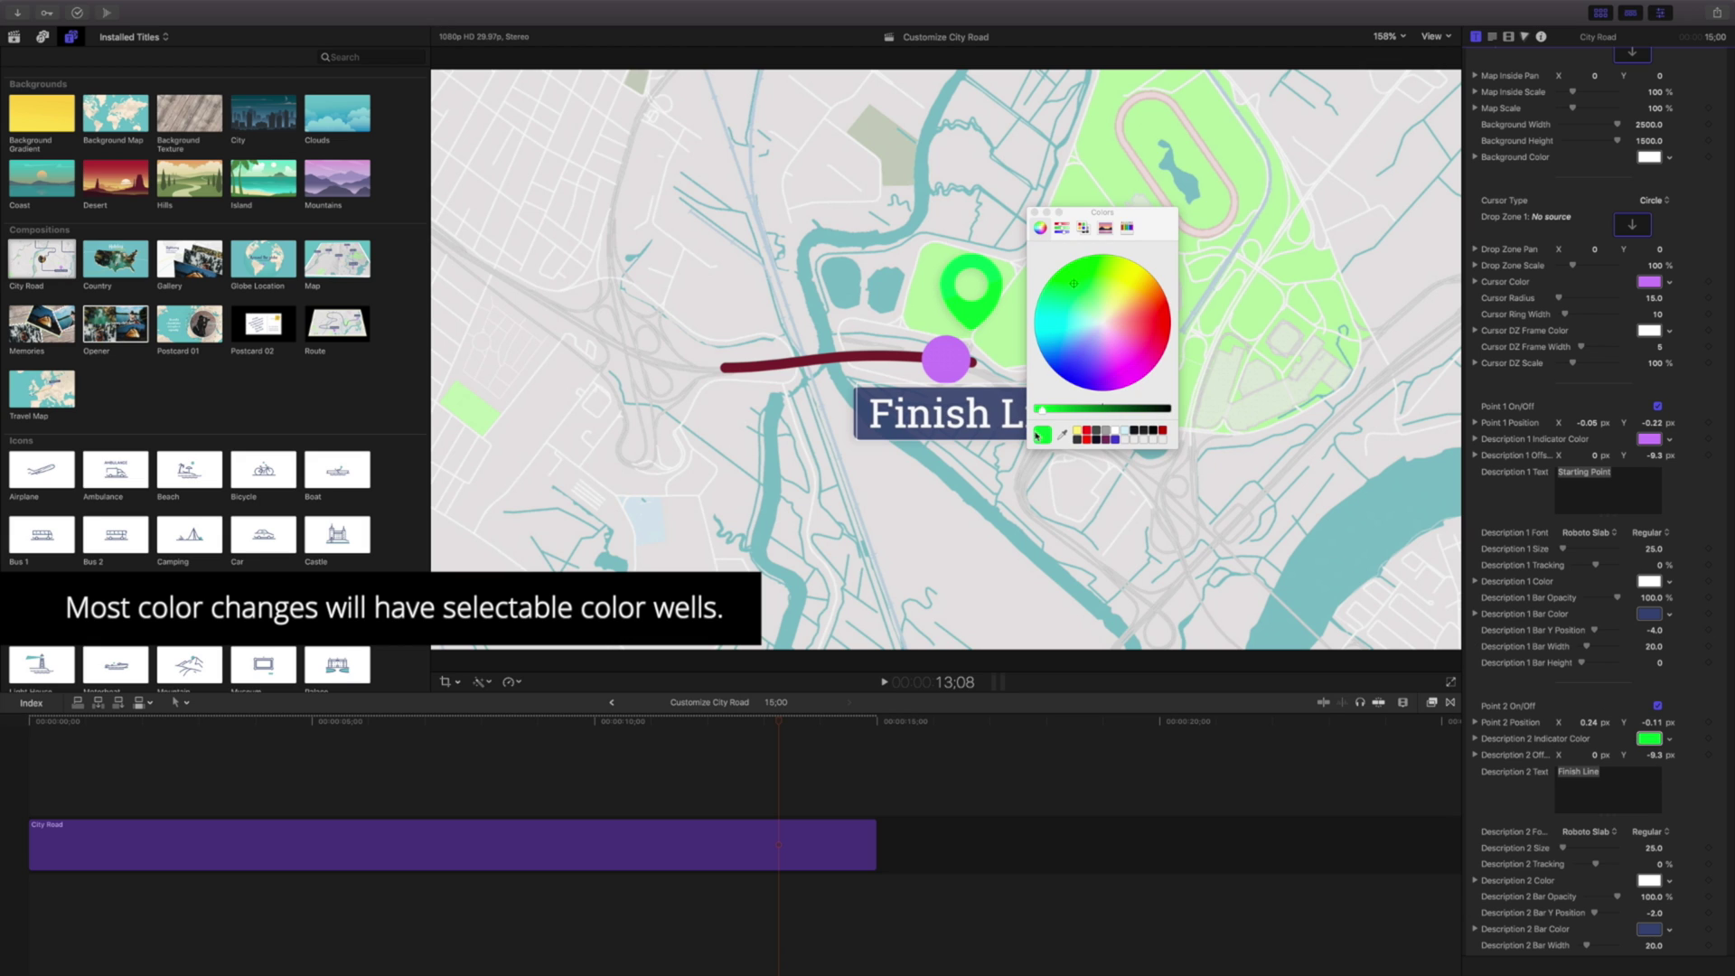
click(1059, 409)
drag(1064, 414, 1075, 411)
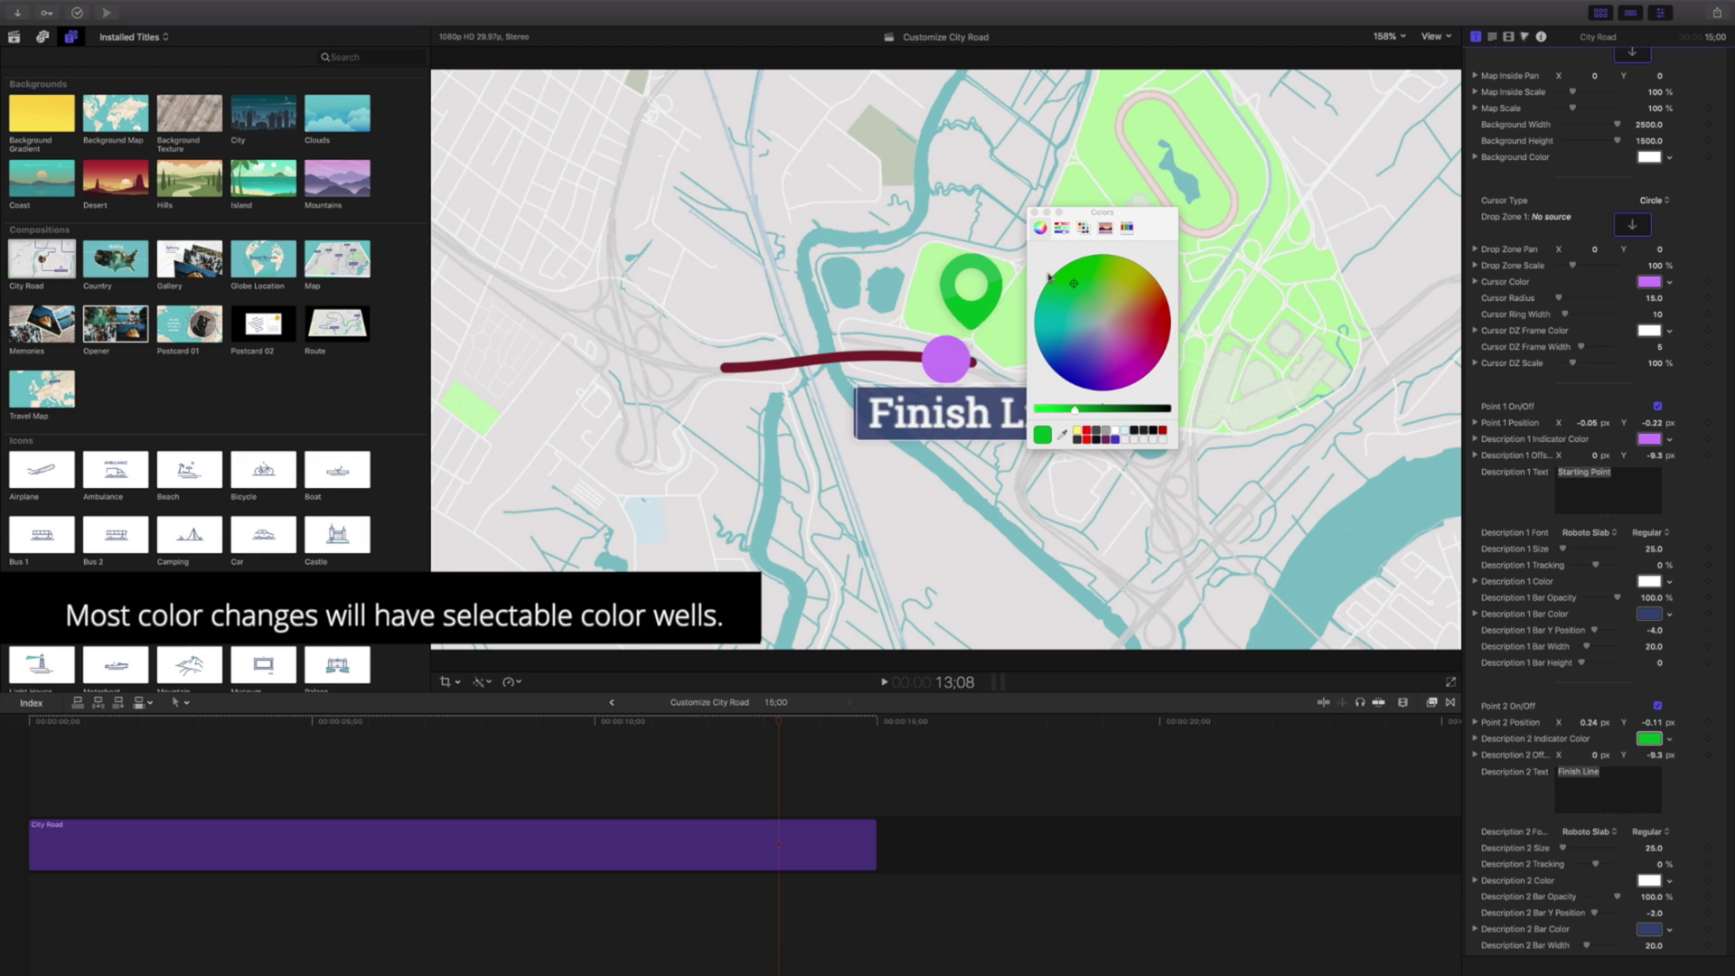
click(1035, 212)
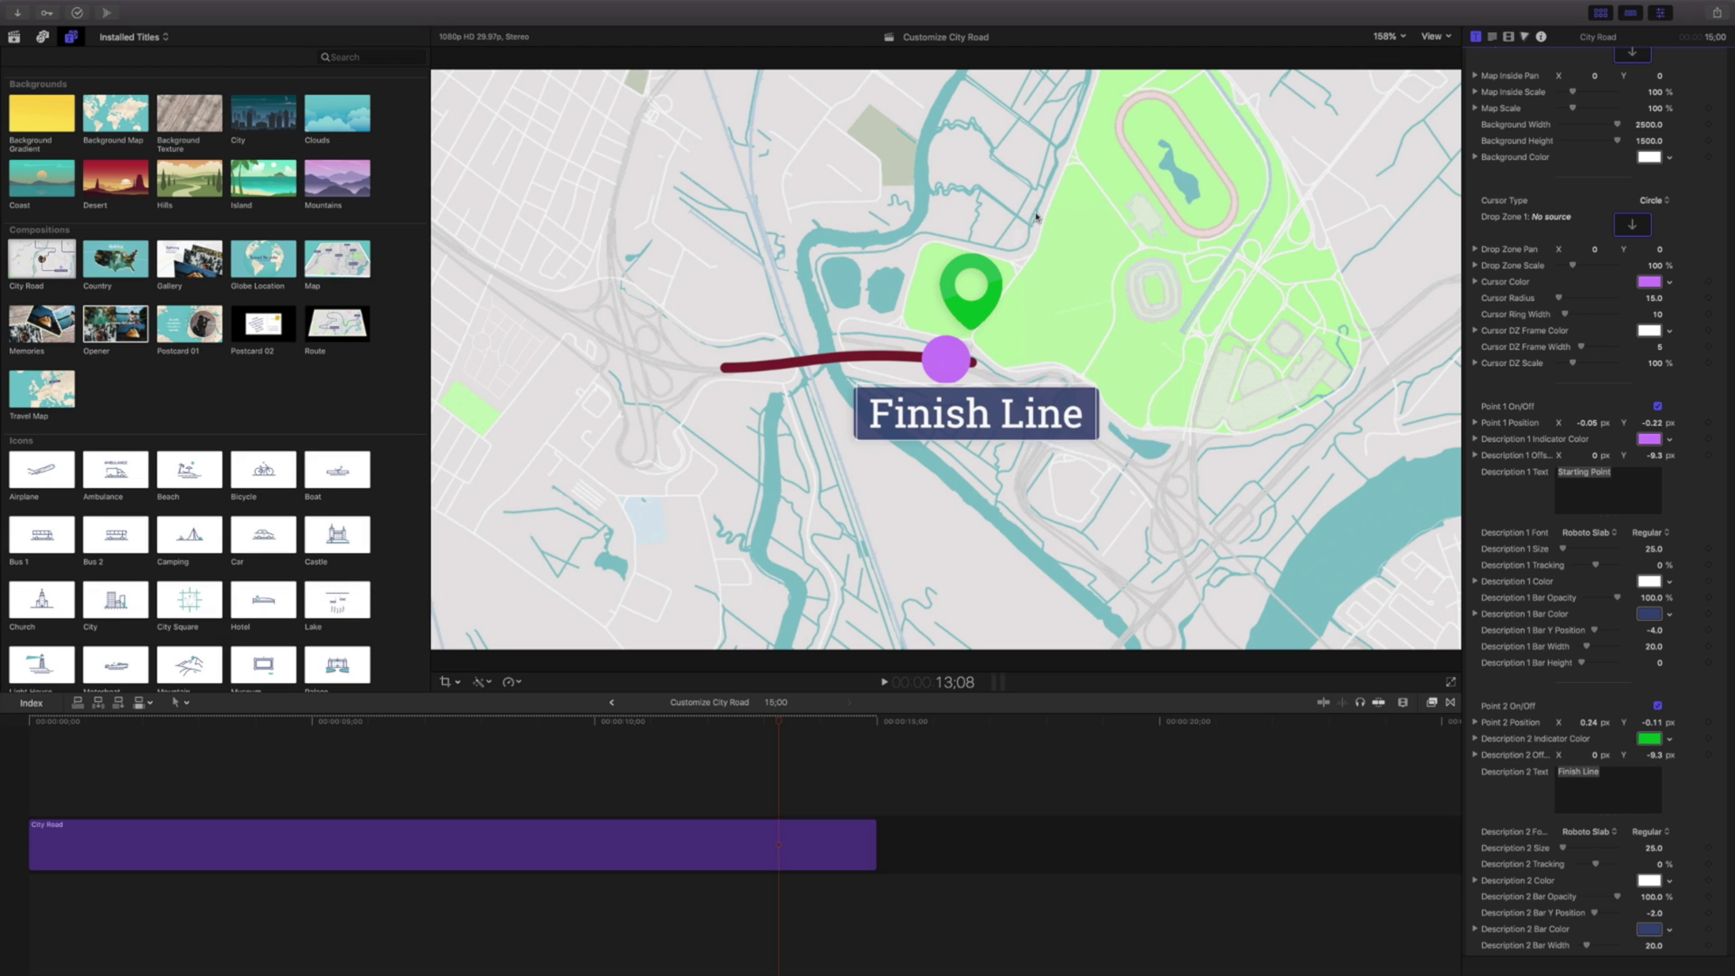
- Shorten the caption from 'Finish Line' to 'Finish' and widen the Description 2 bar
double_click(1051, 420)
key(BackSpace)
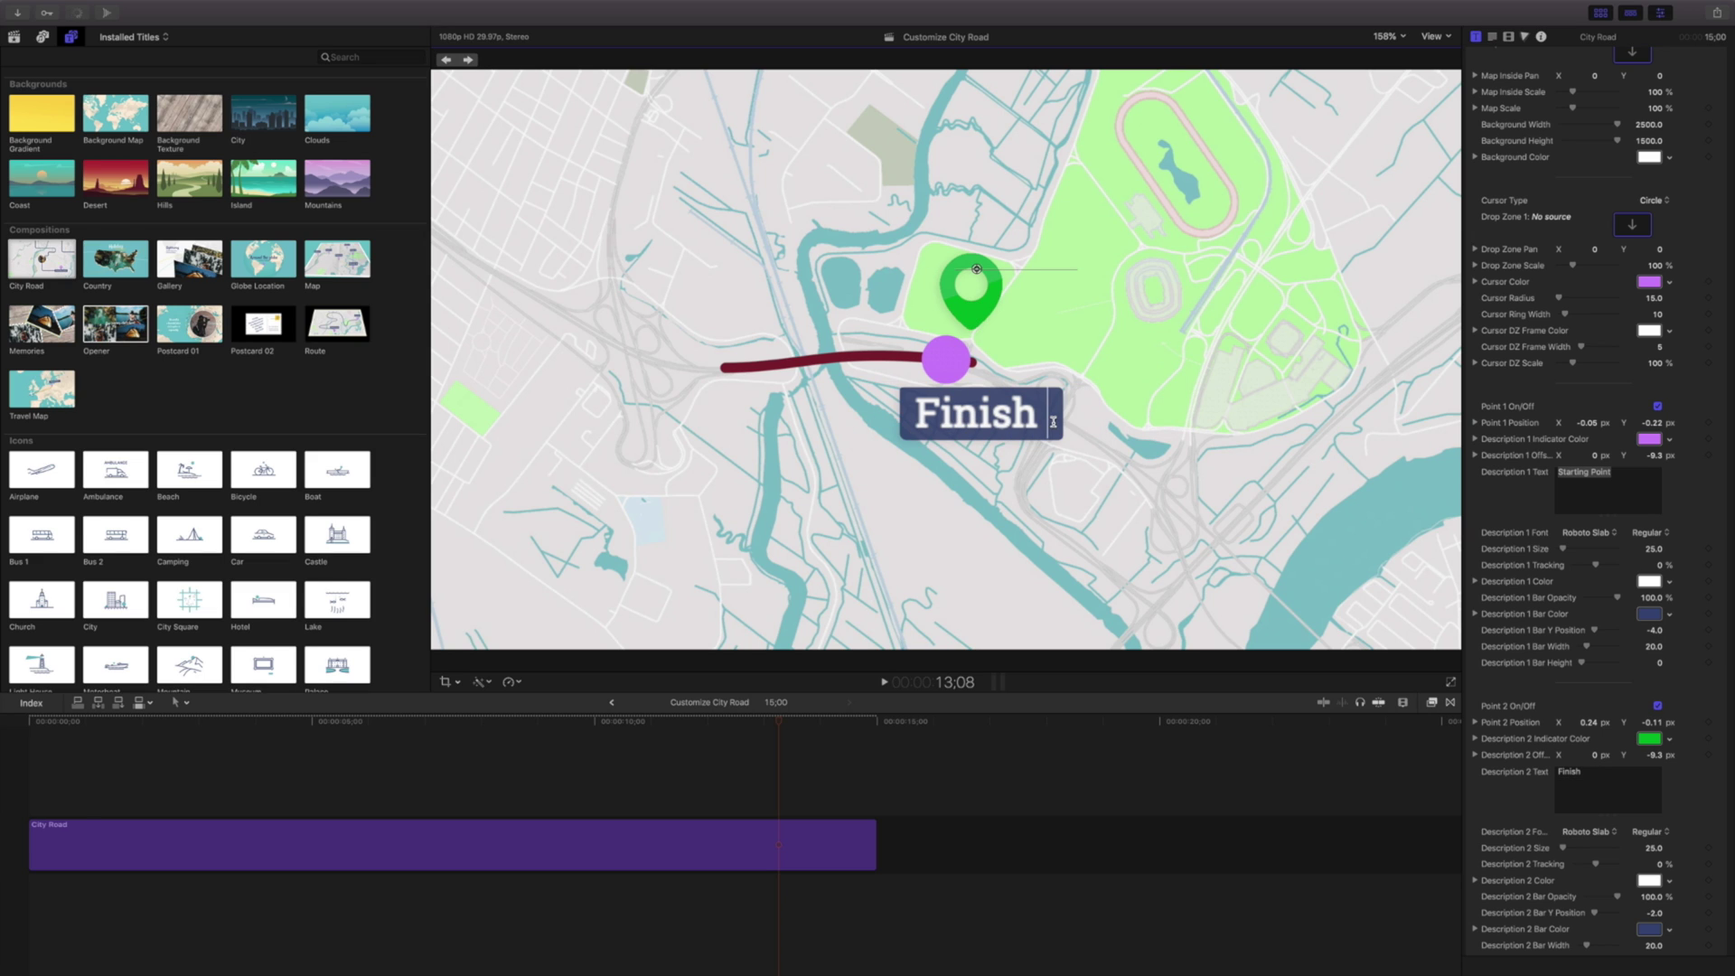
key(BackSpace)
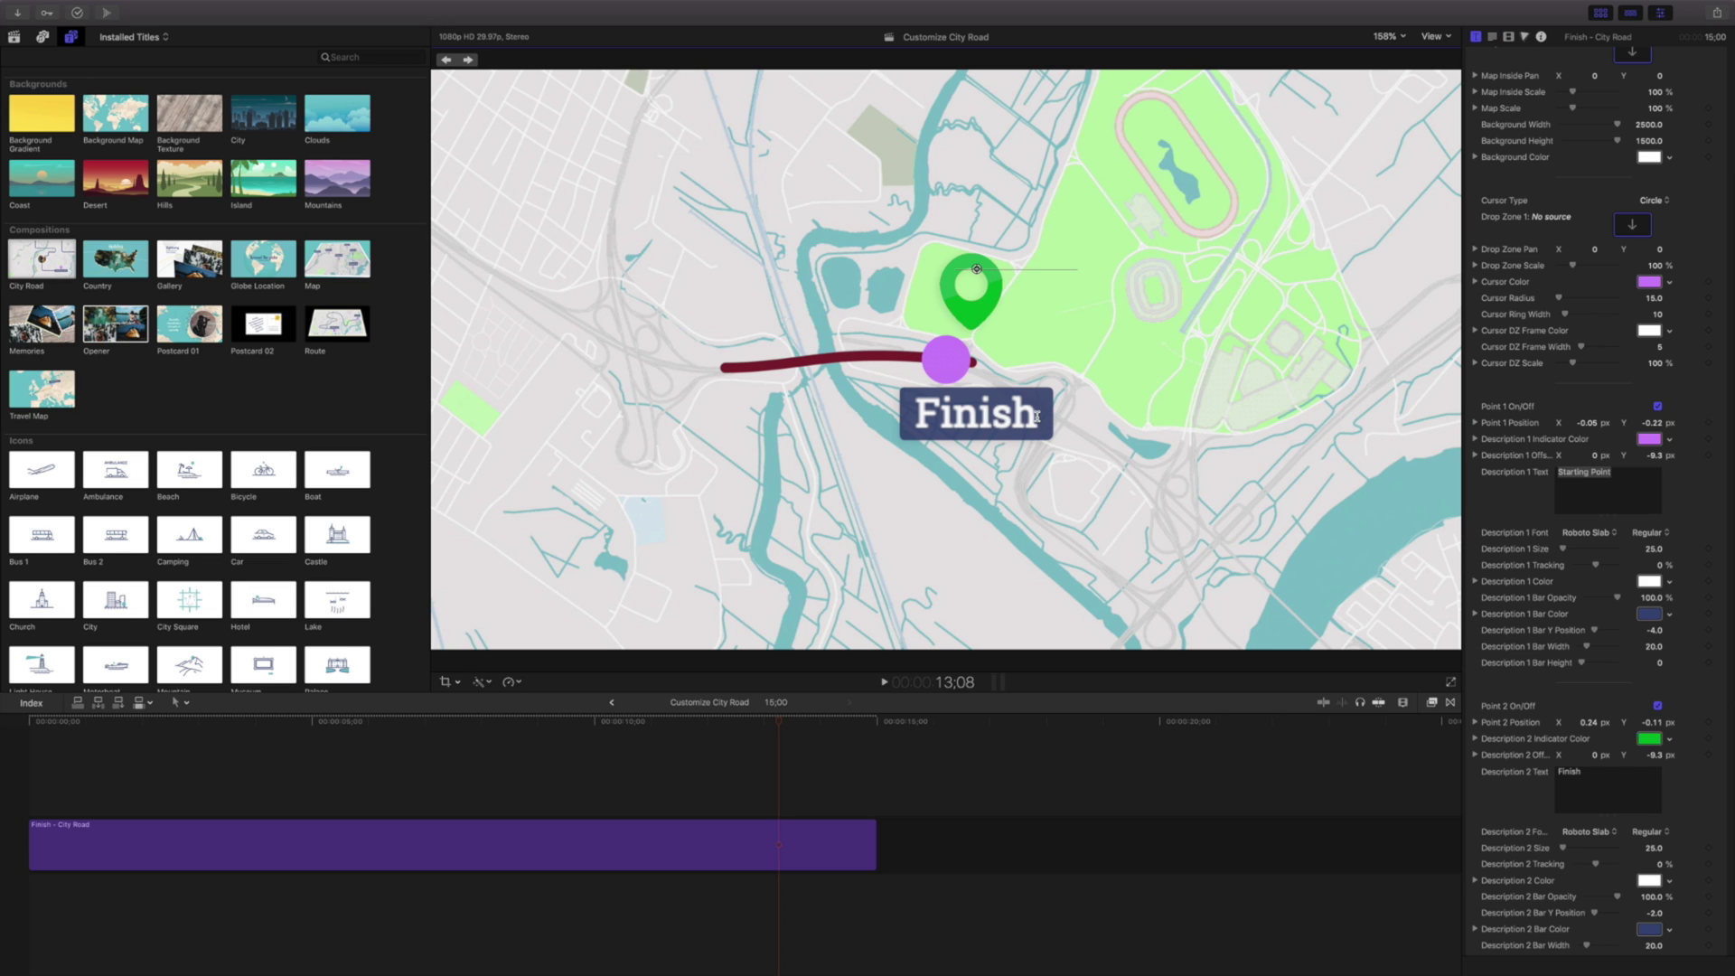
scroll(1515, 802, down, 5)
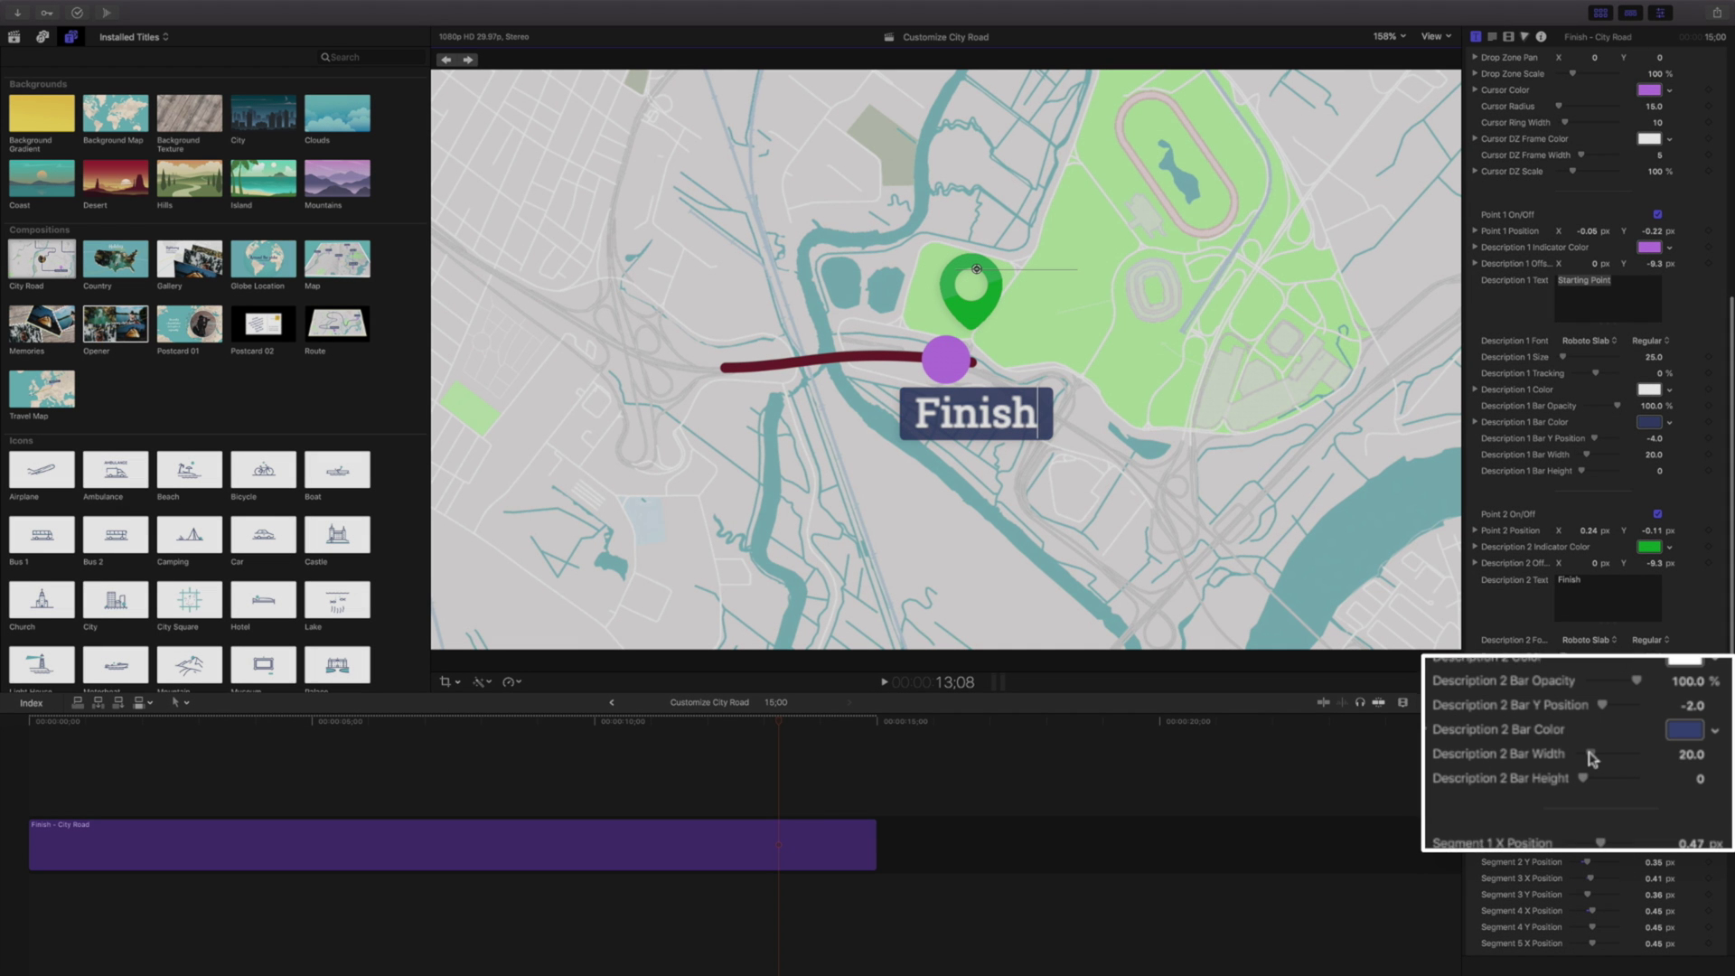
mouse_move(1587, 755)
mouse_down()
mouse_move(1606, 757)
mouse_move(1587, 756)
mouse_up()
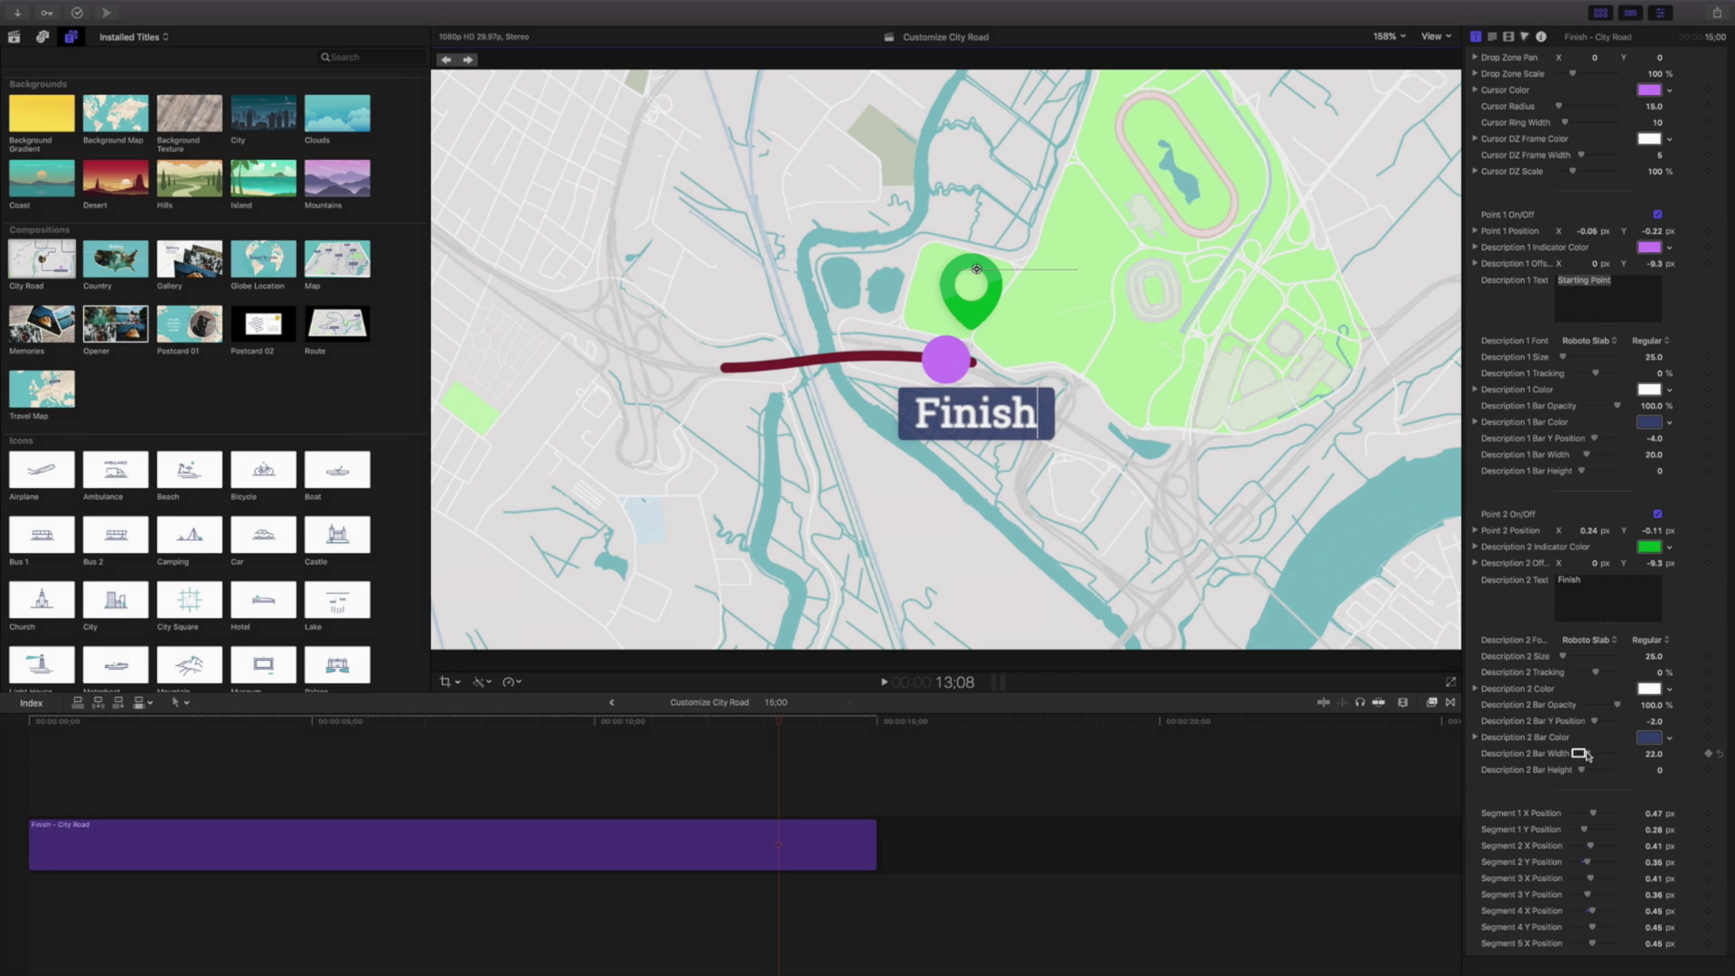
- Set both the Finish and Starting Point caption fonts to Radikal
click(1592, 641)
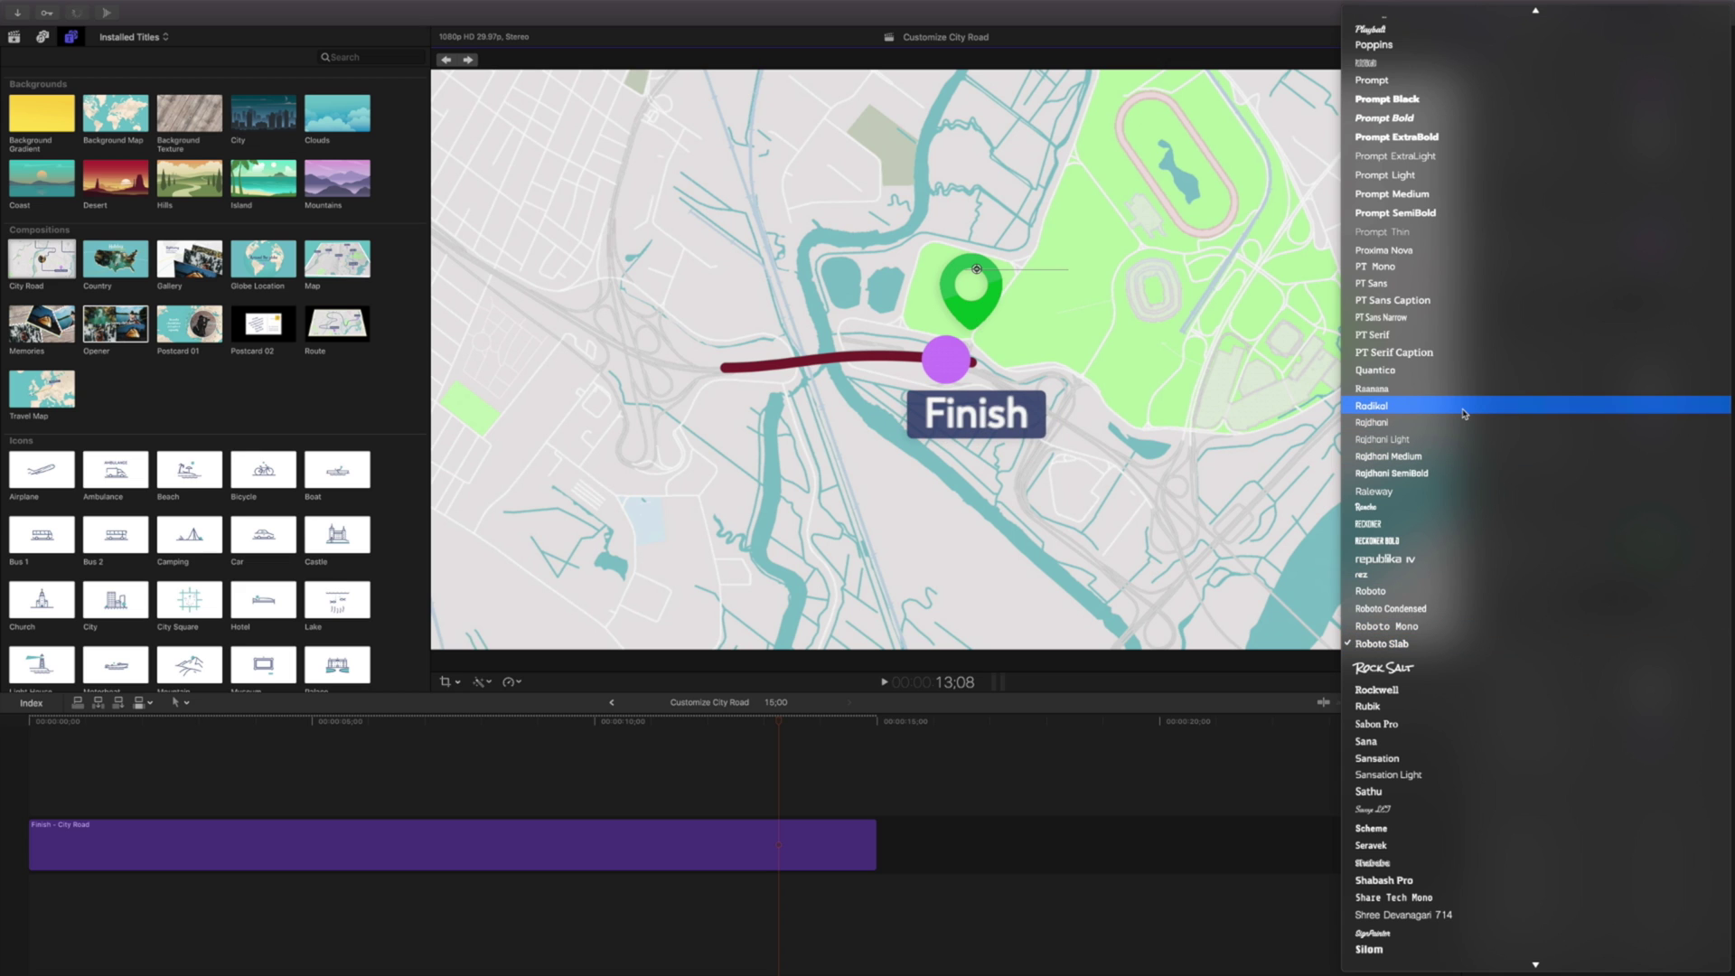
click(1463, 409)
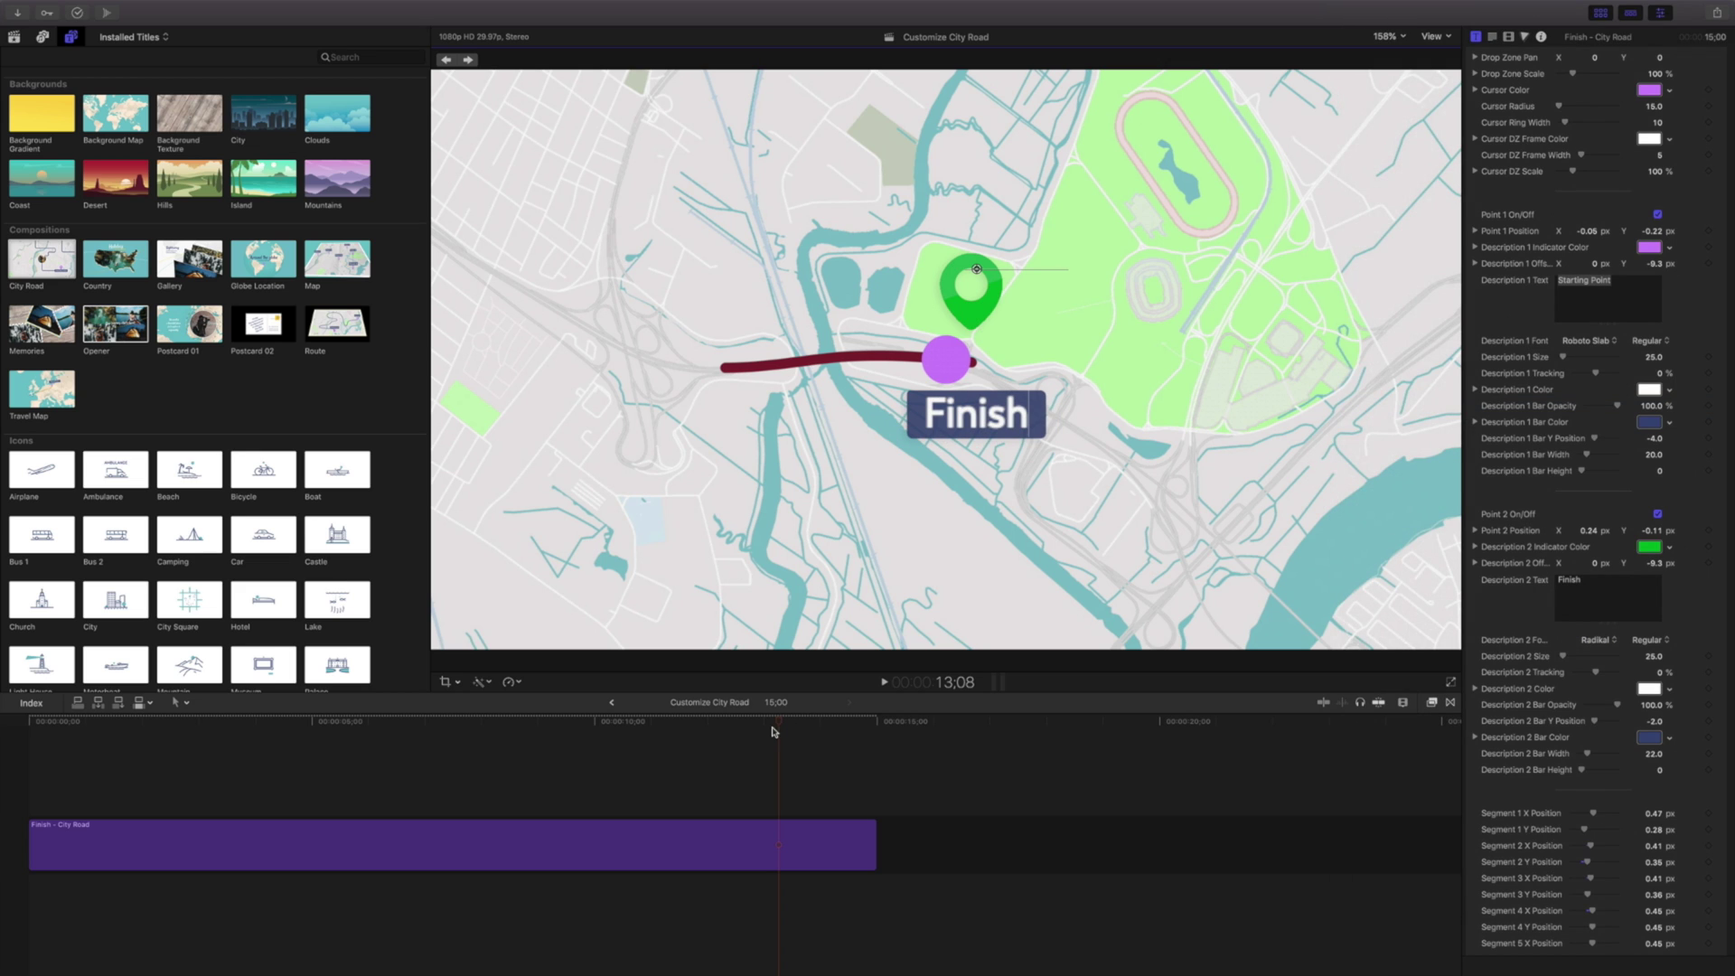
drag(758, 725, 621, 723)
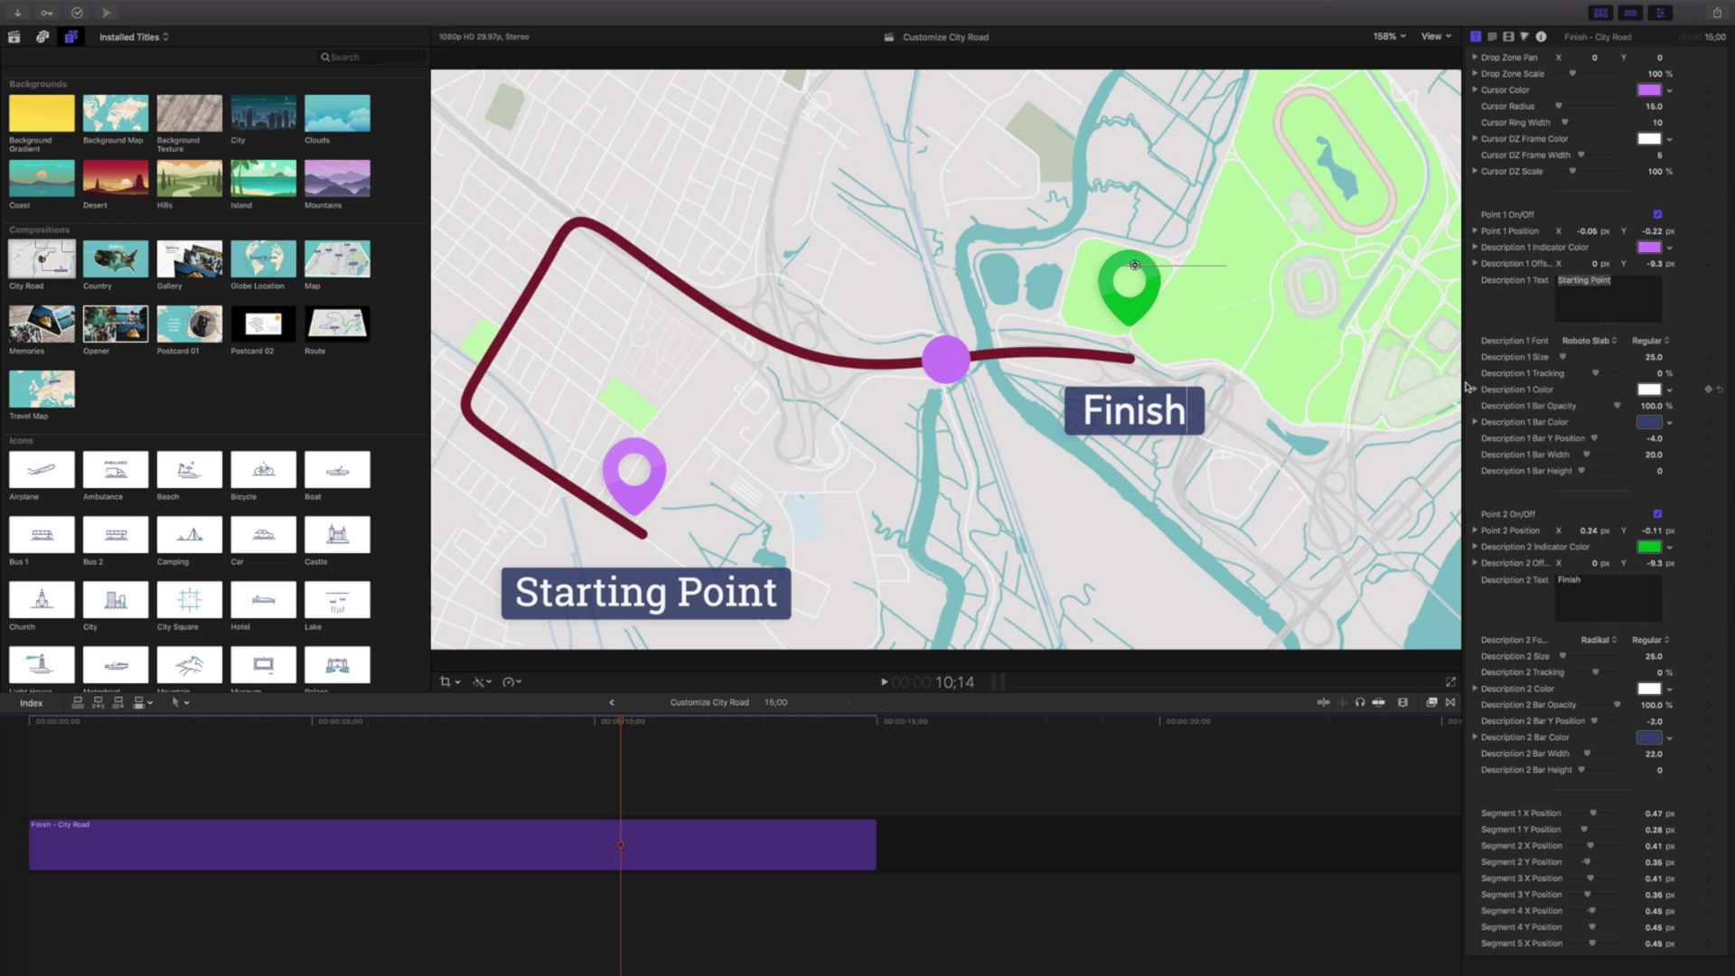
click(1580, 349)
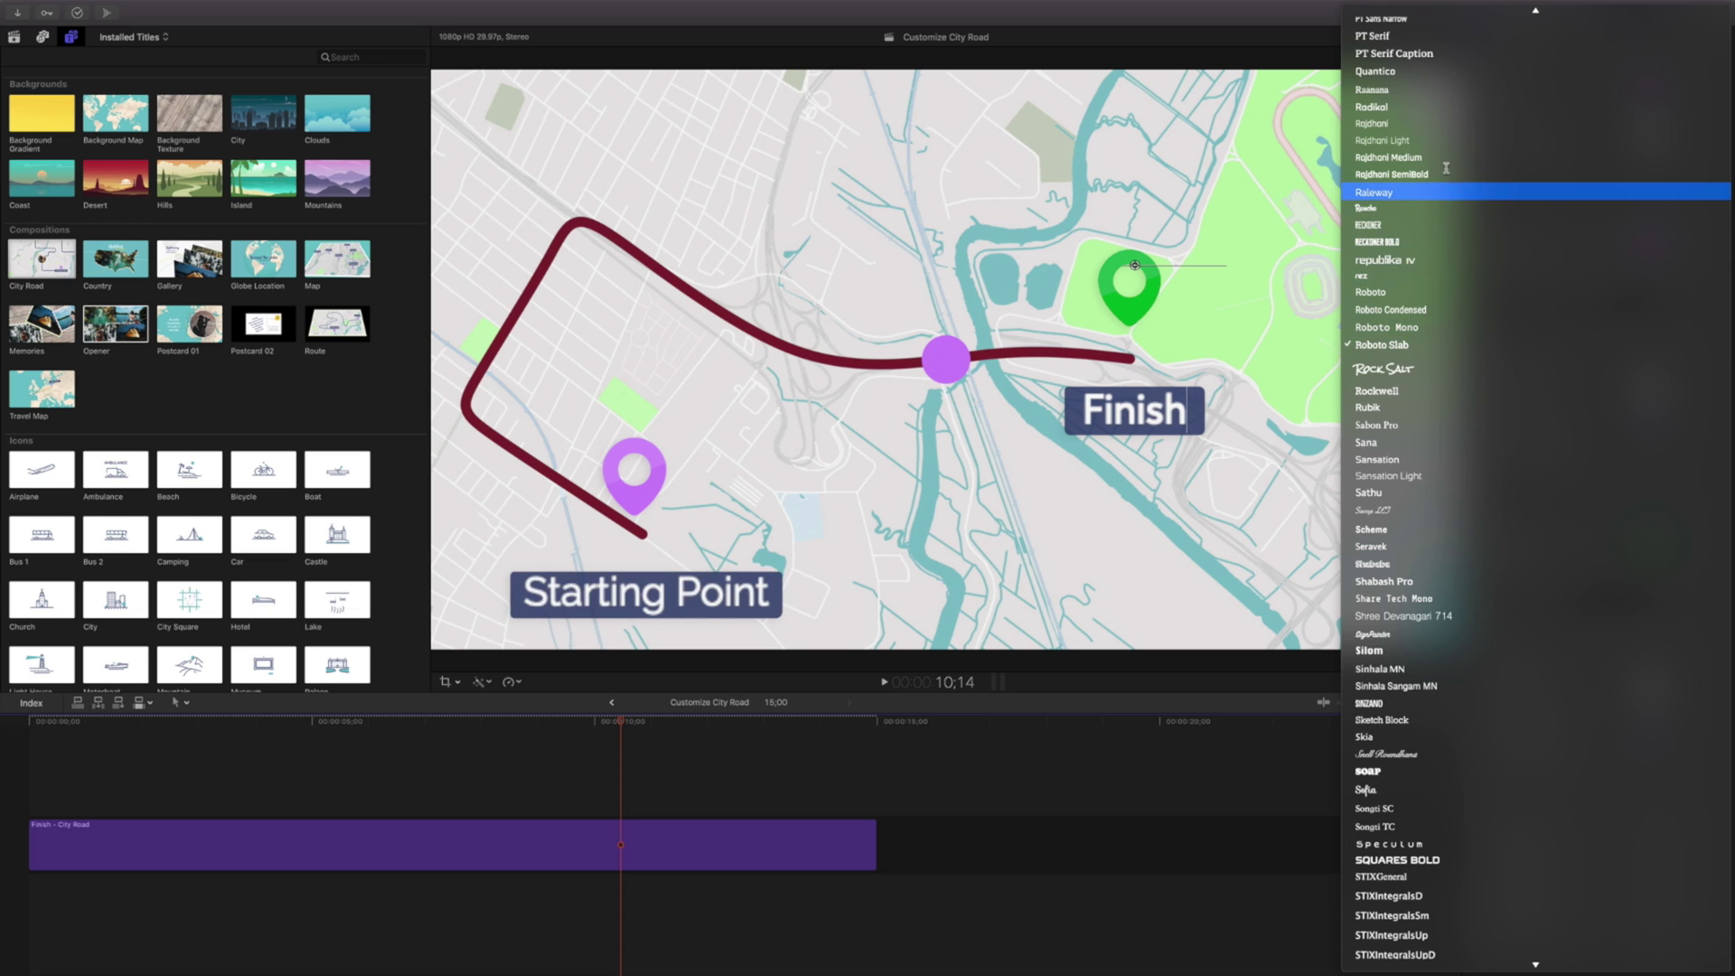
click(1406, 105)
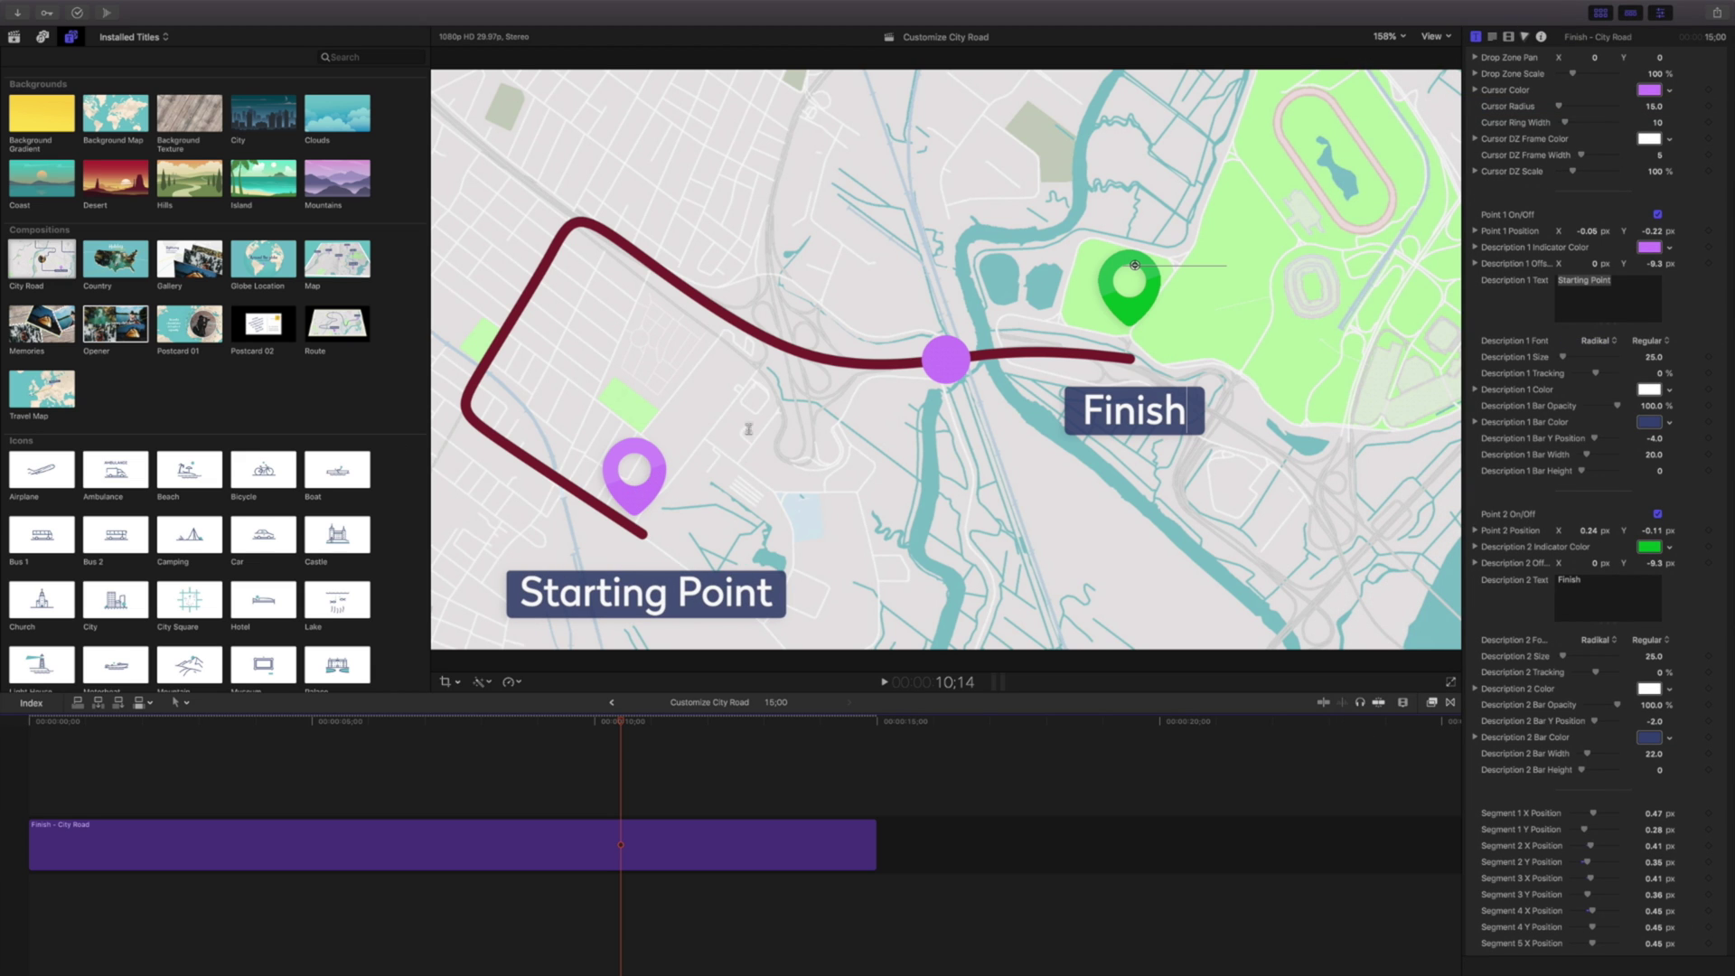
- Change the Description 1 Indicator Color so the Starting Point pin is red
click(1647, 247)
click(1162, 327)
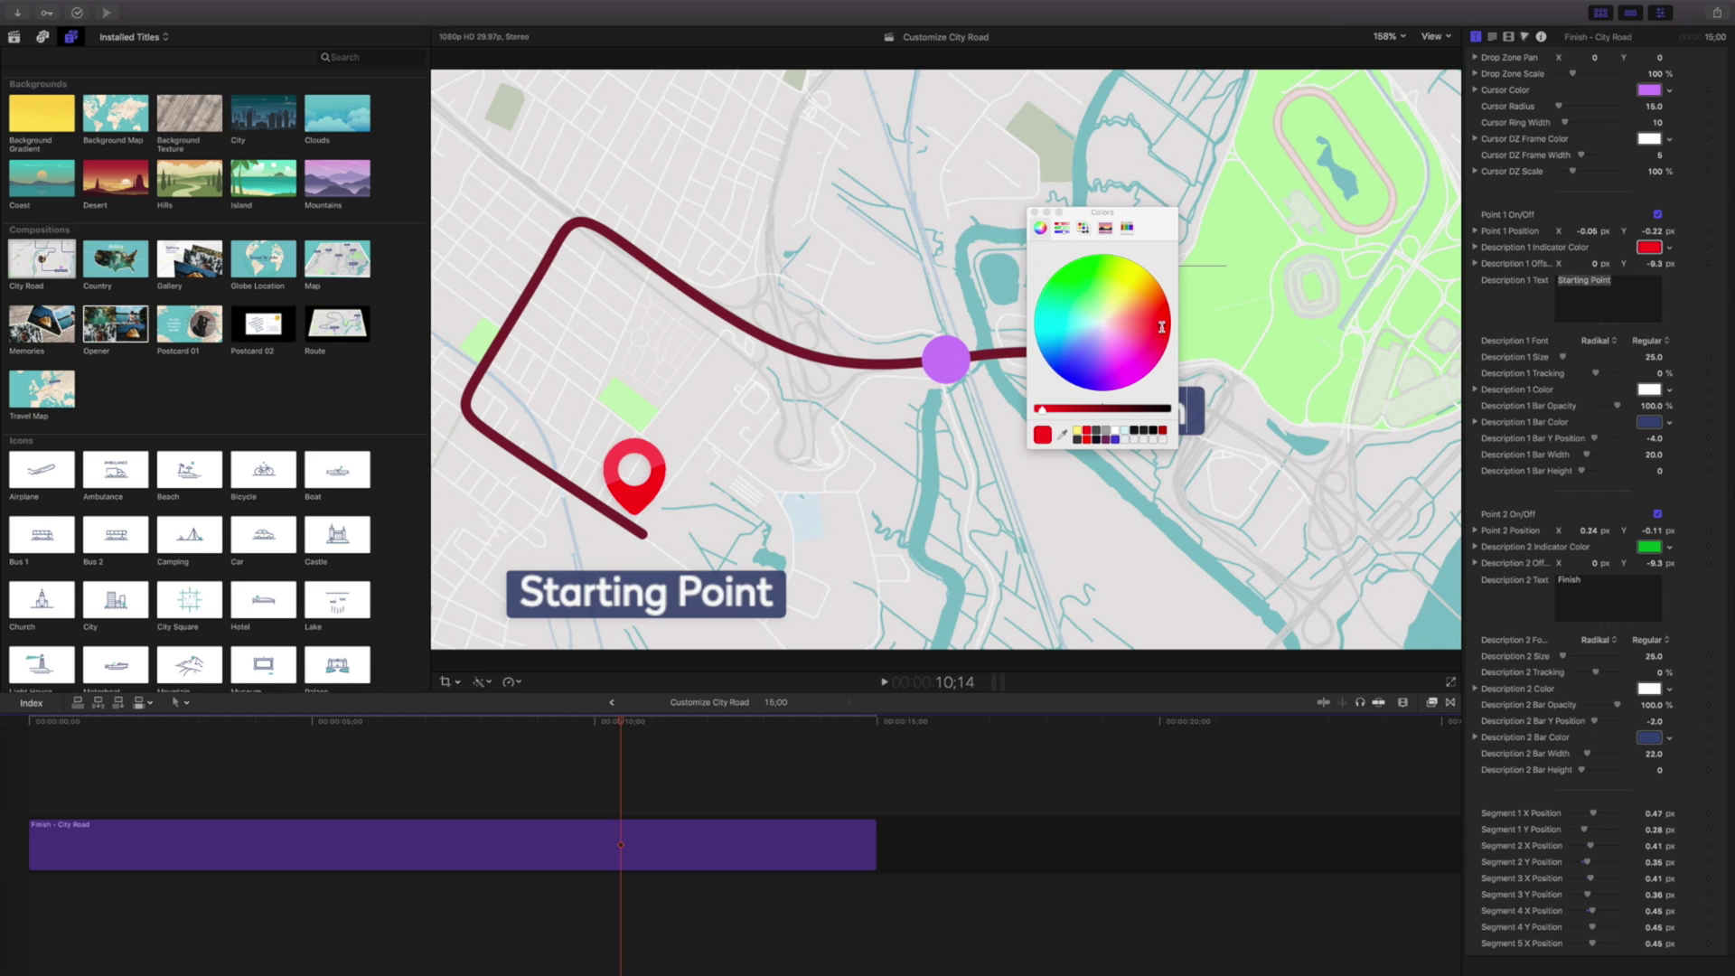
click(1035, 212)
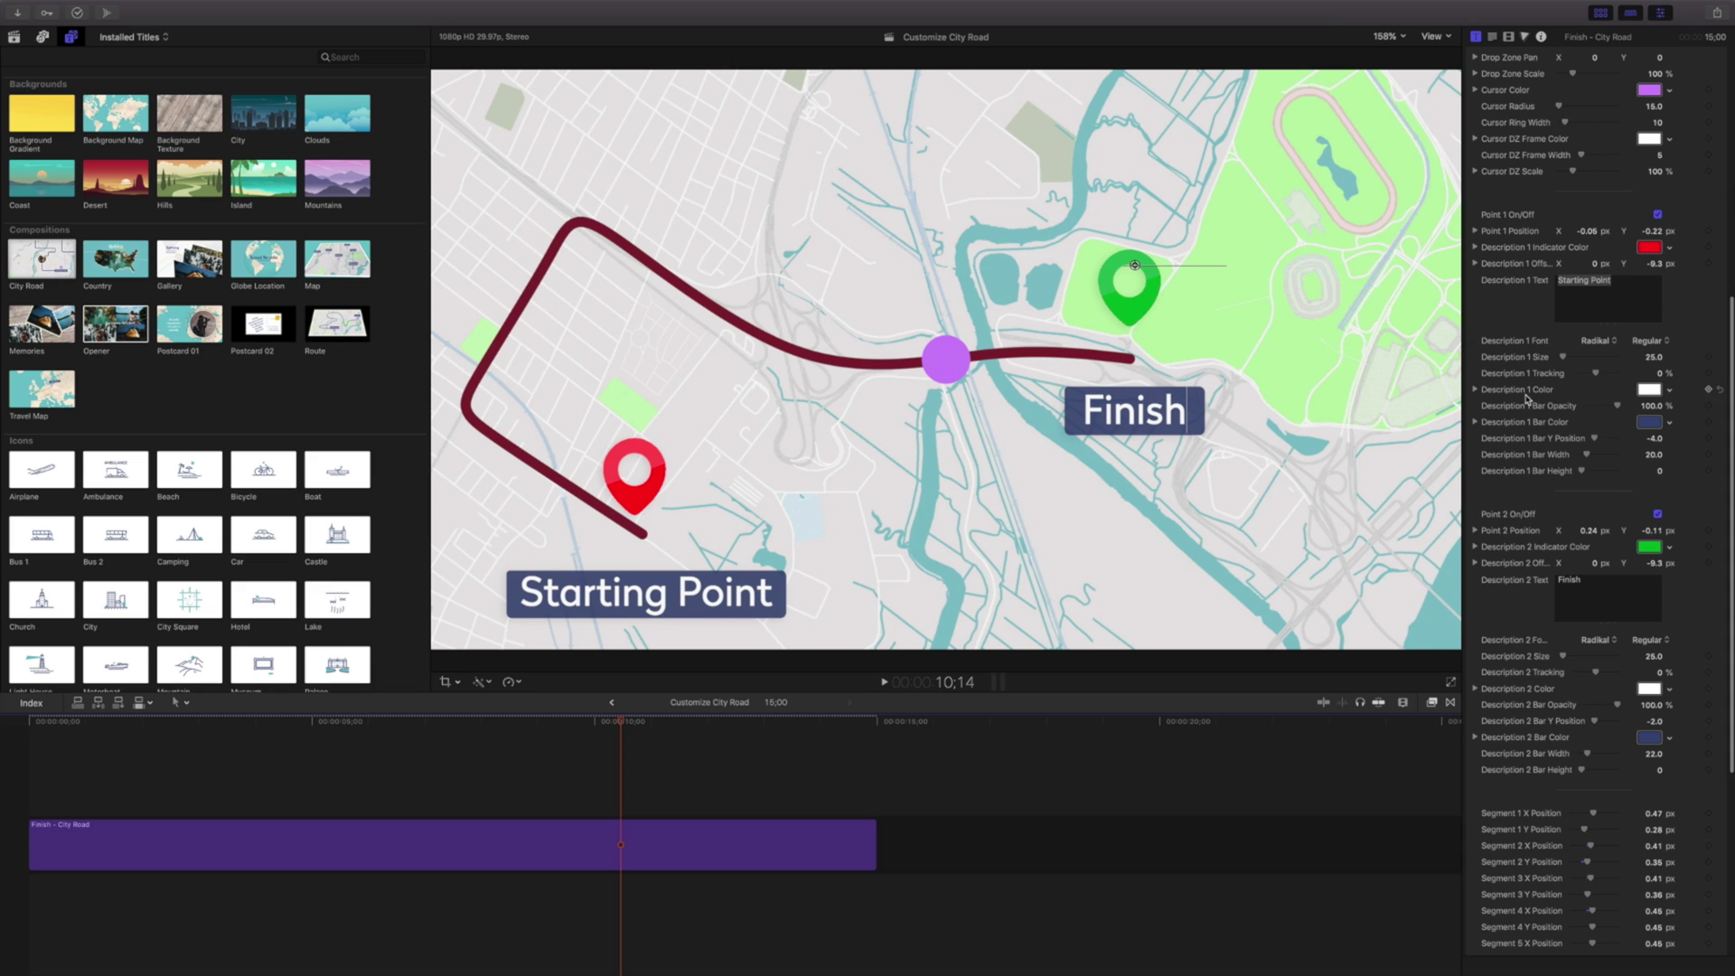
scroll(1528, 399, down, 4)
scroll(1528, 399, up, 8)
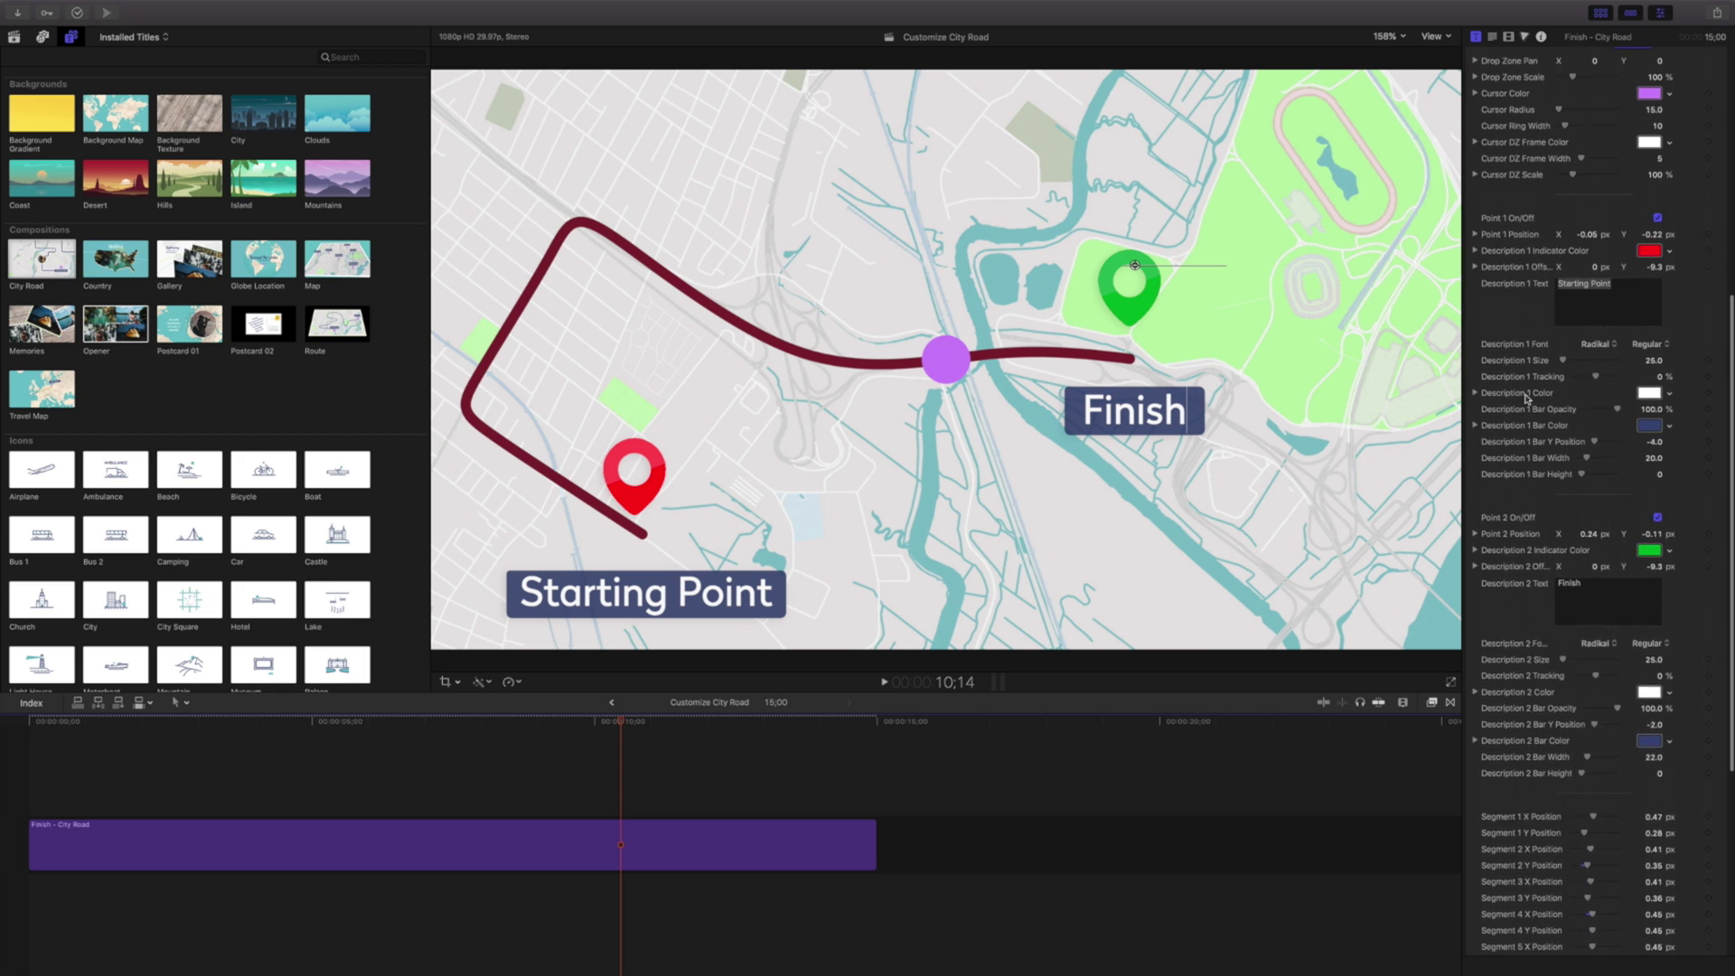
scroll(1527, 399, up, 4)
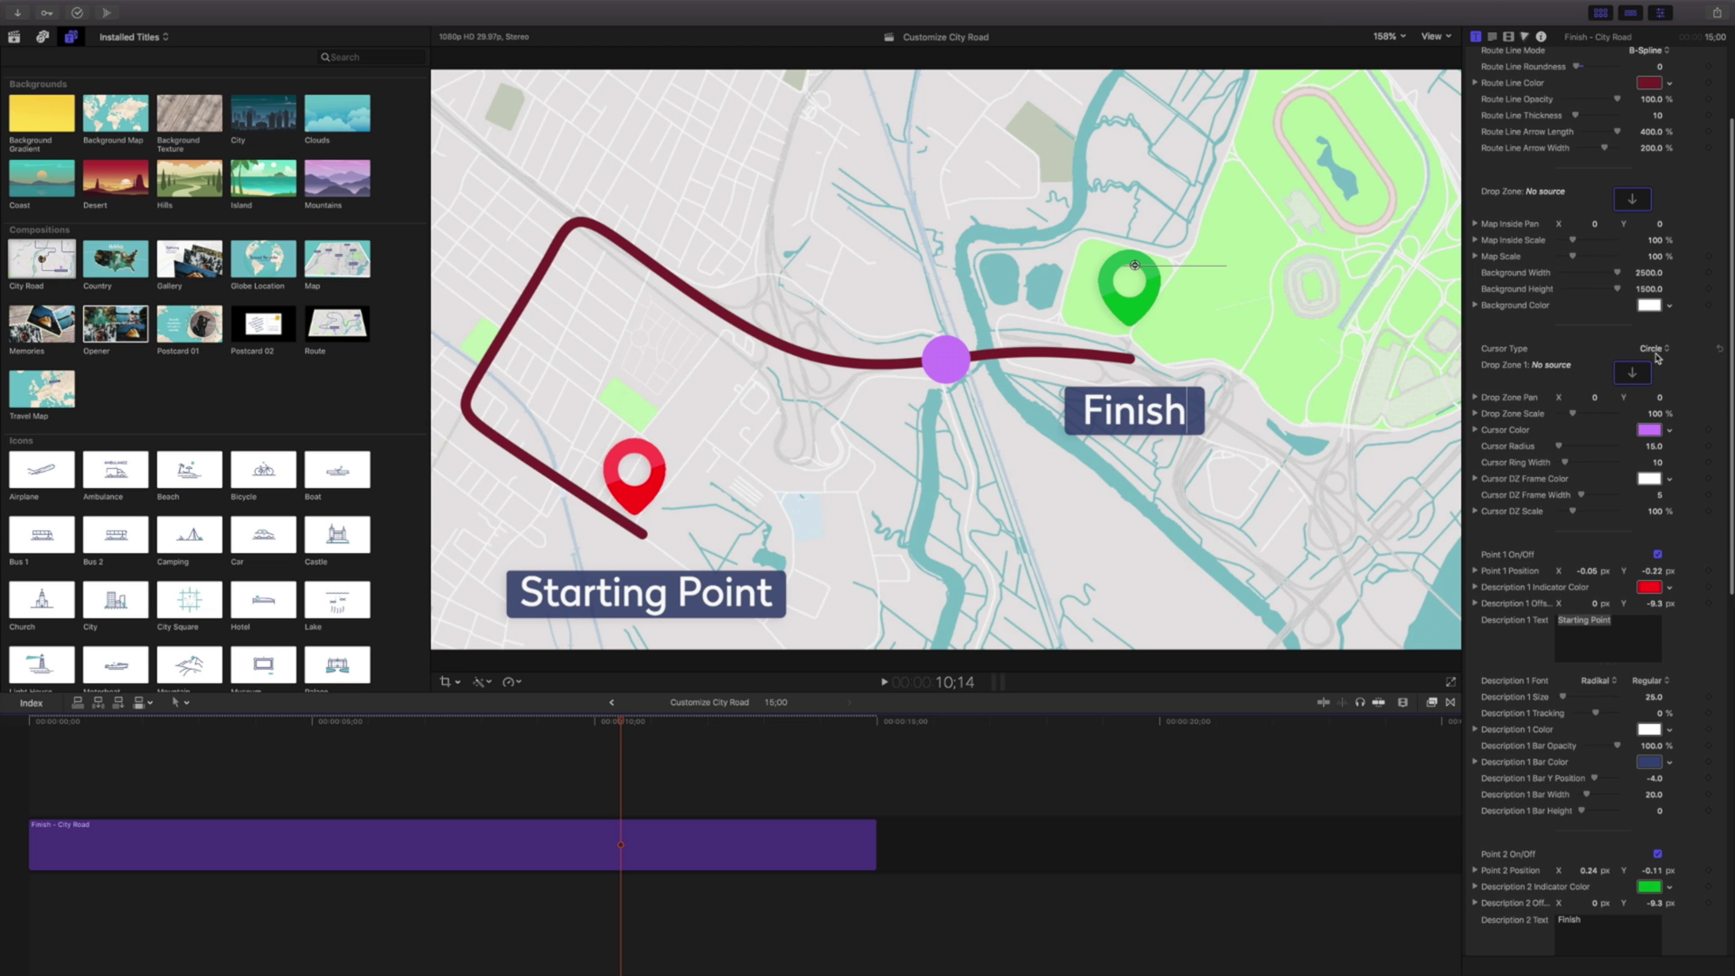
- Switch the route cursor type to Ring and try different Cursor Radius values
click(1657, 351)
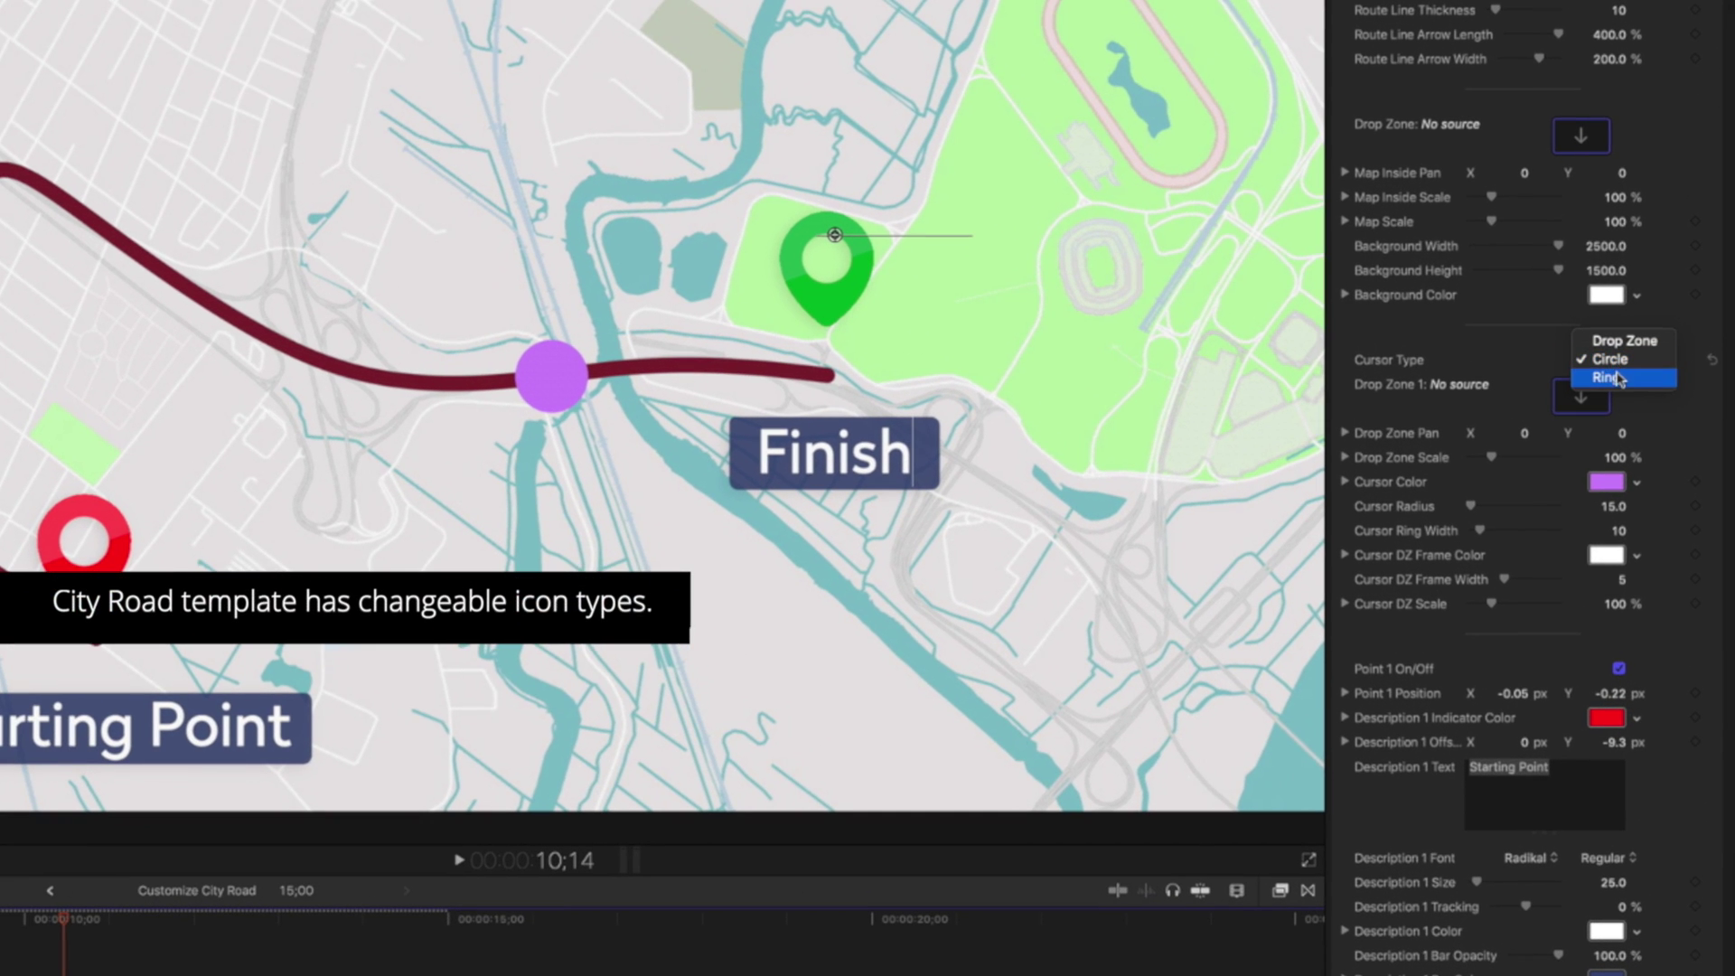
click(1618, 379)
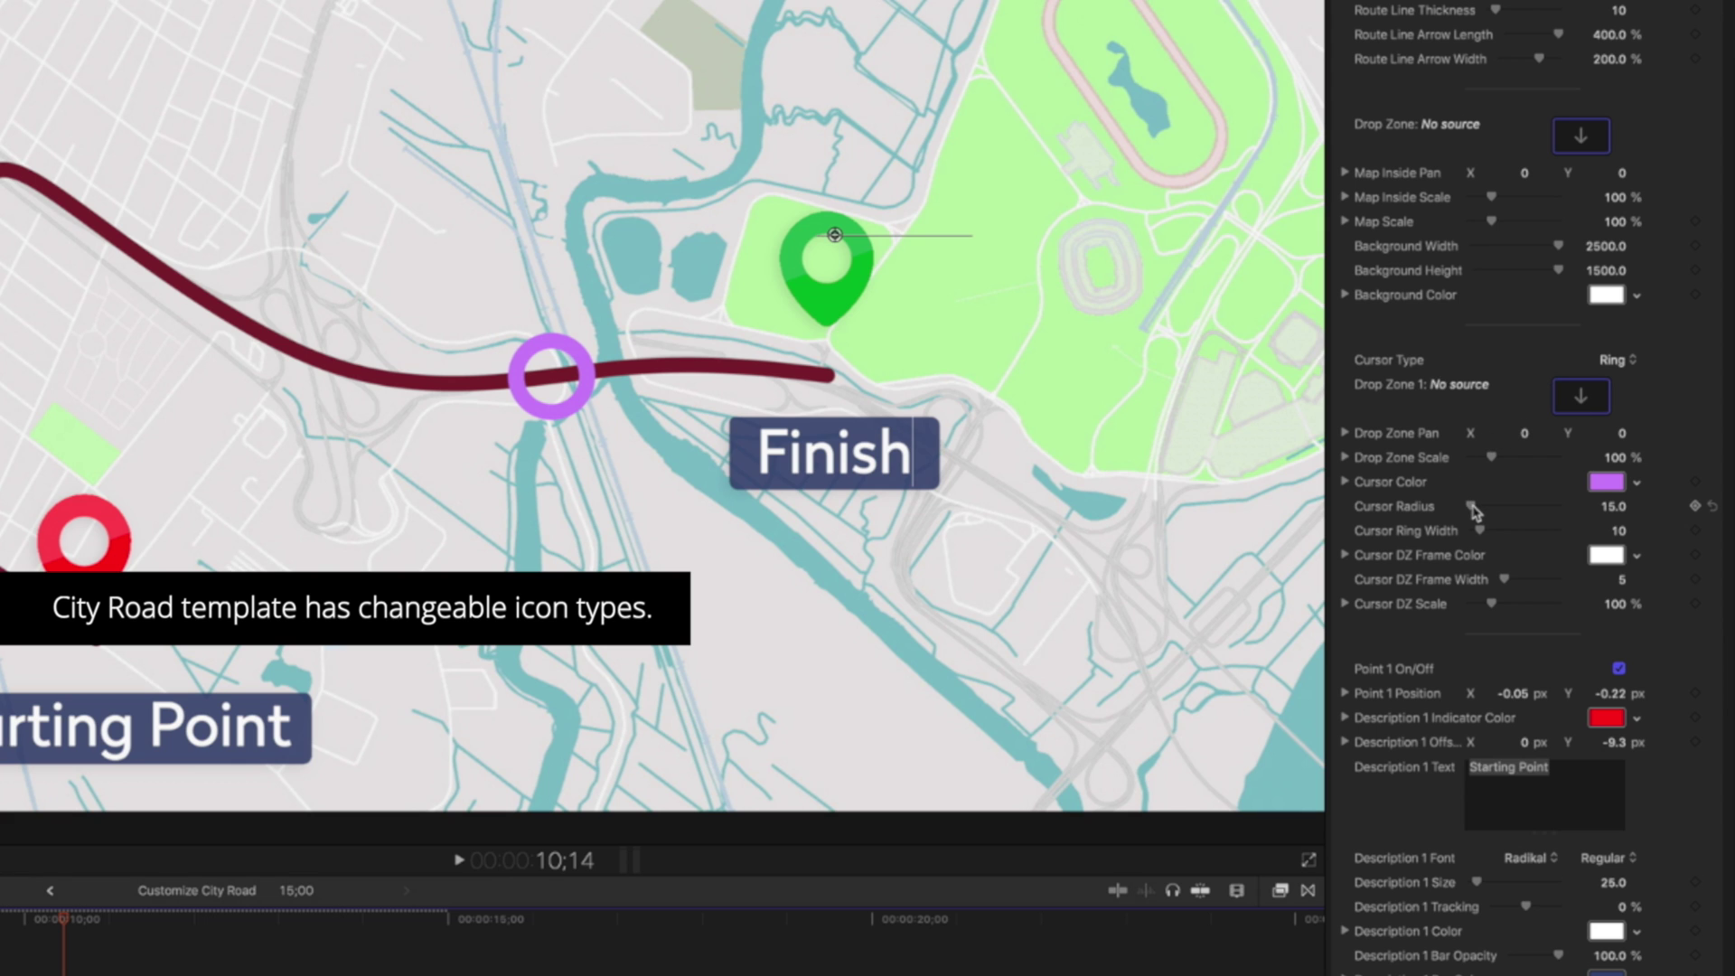
drag(1473, 511, 1484, 534)
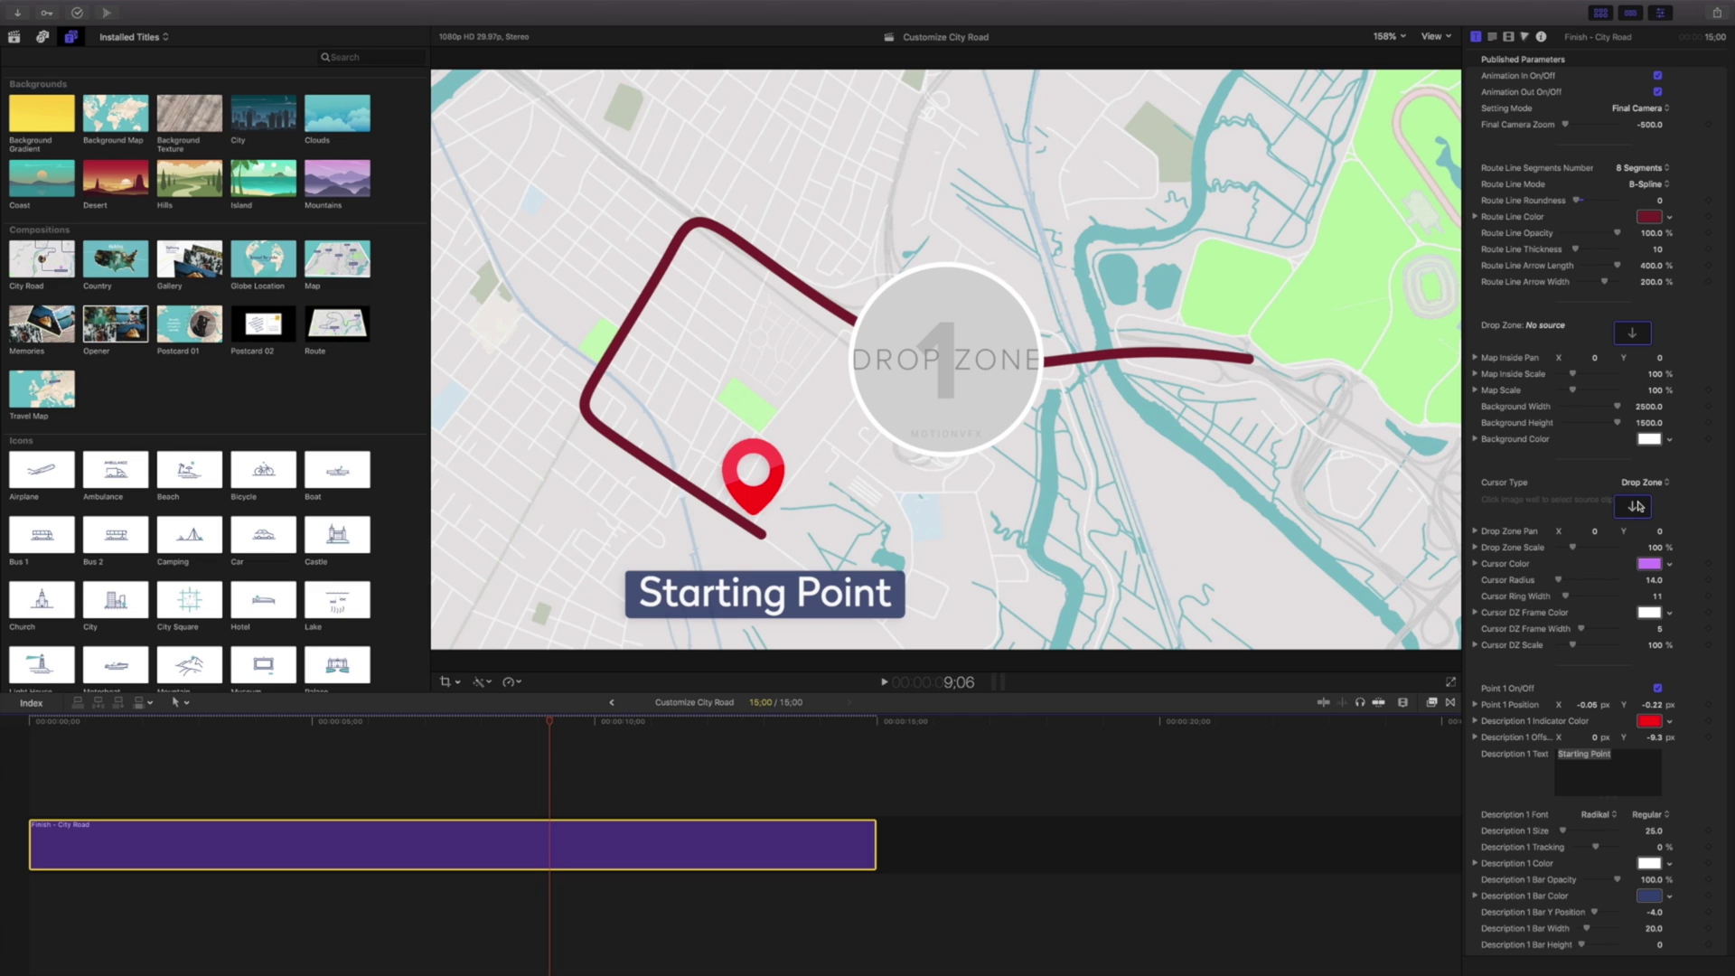
- Apply the portrait clip from the library to the Drop Zone 1 well
click(1634, 507)
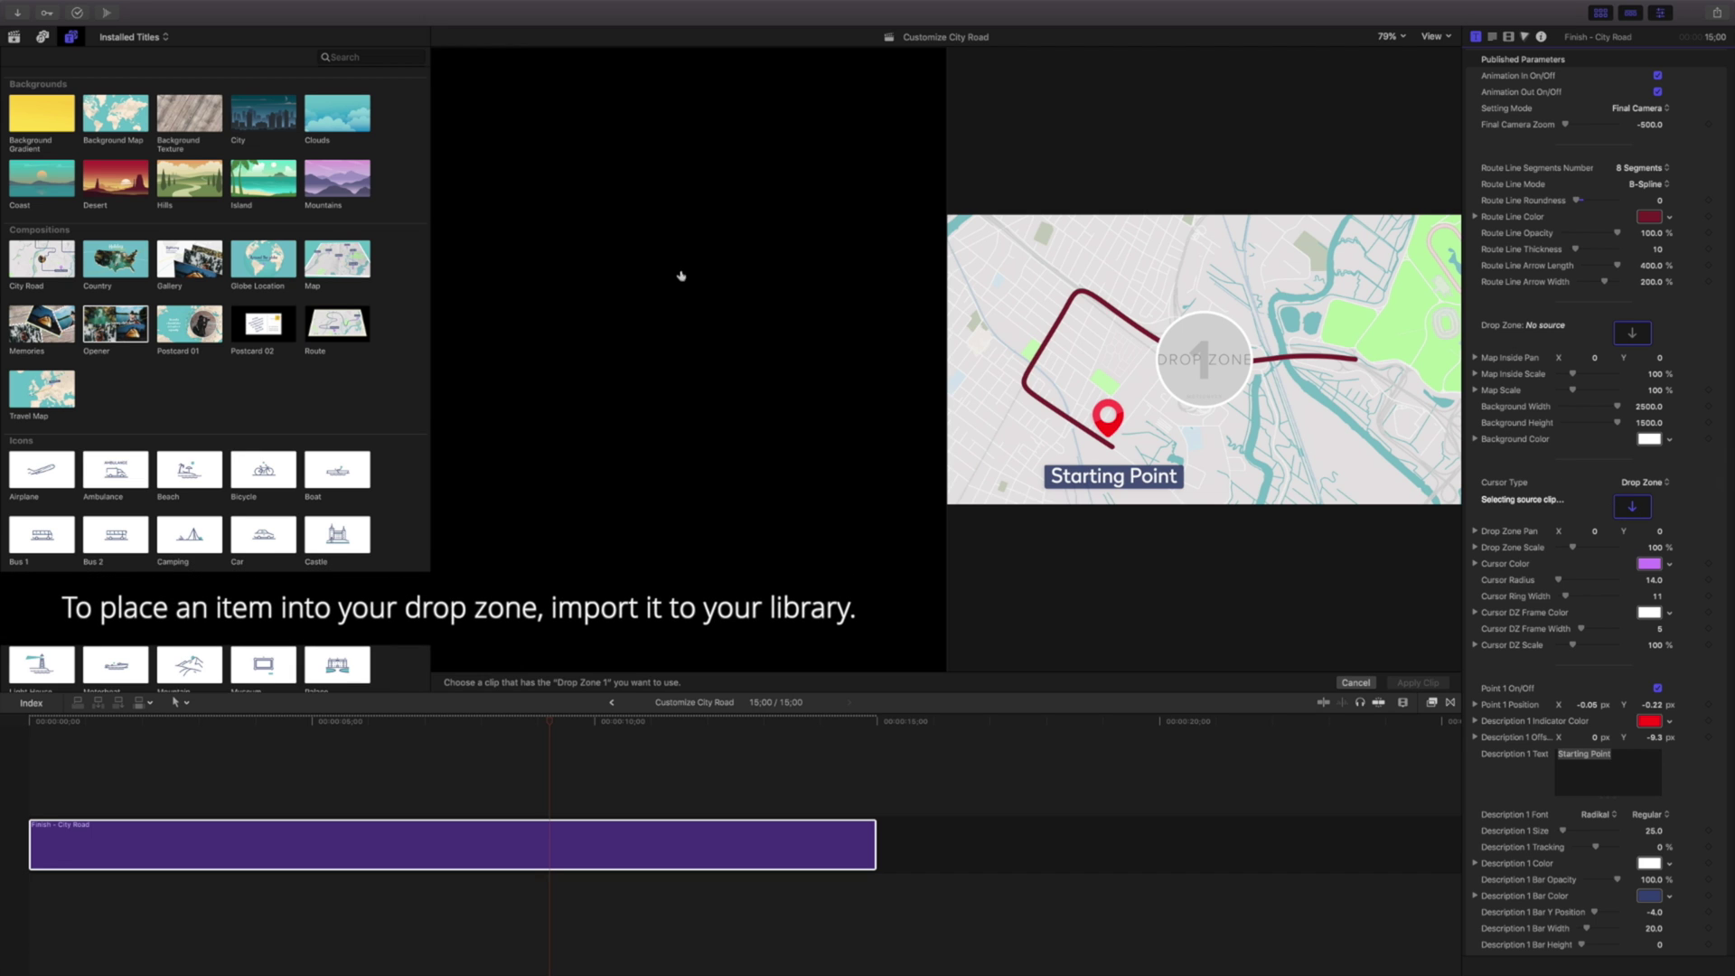
click(15, 38)
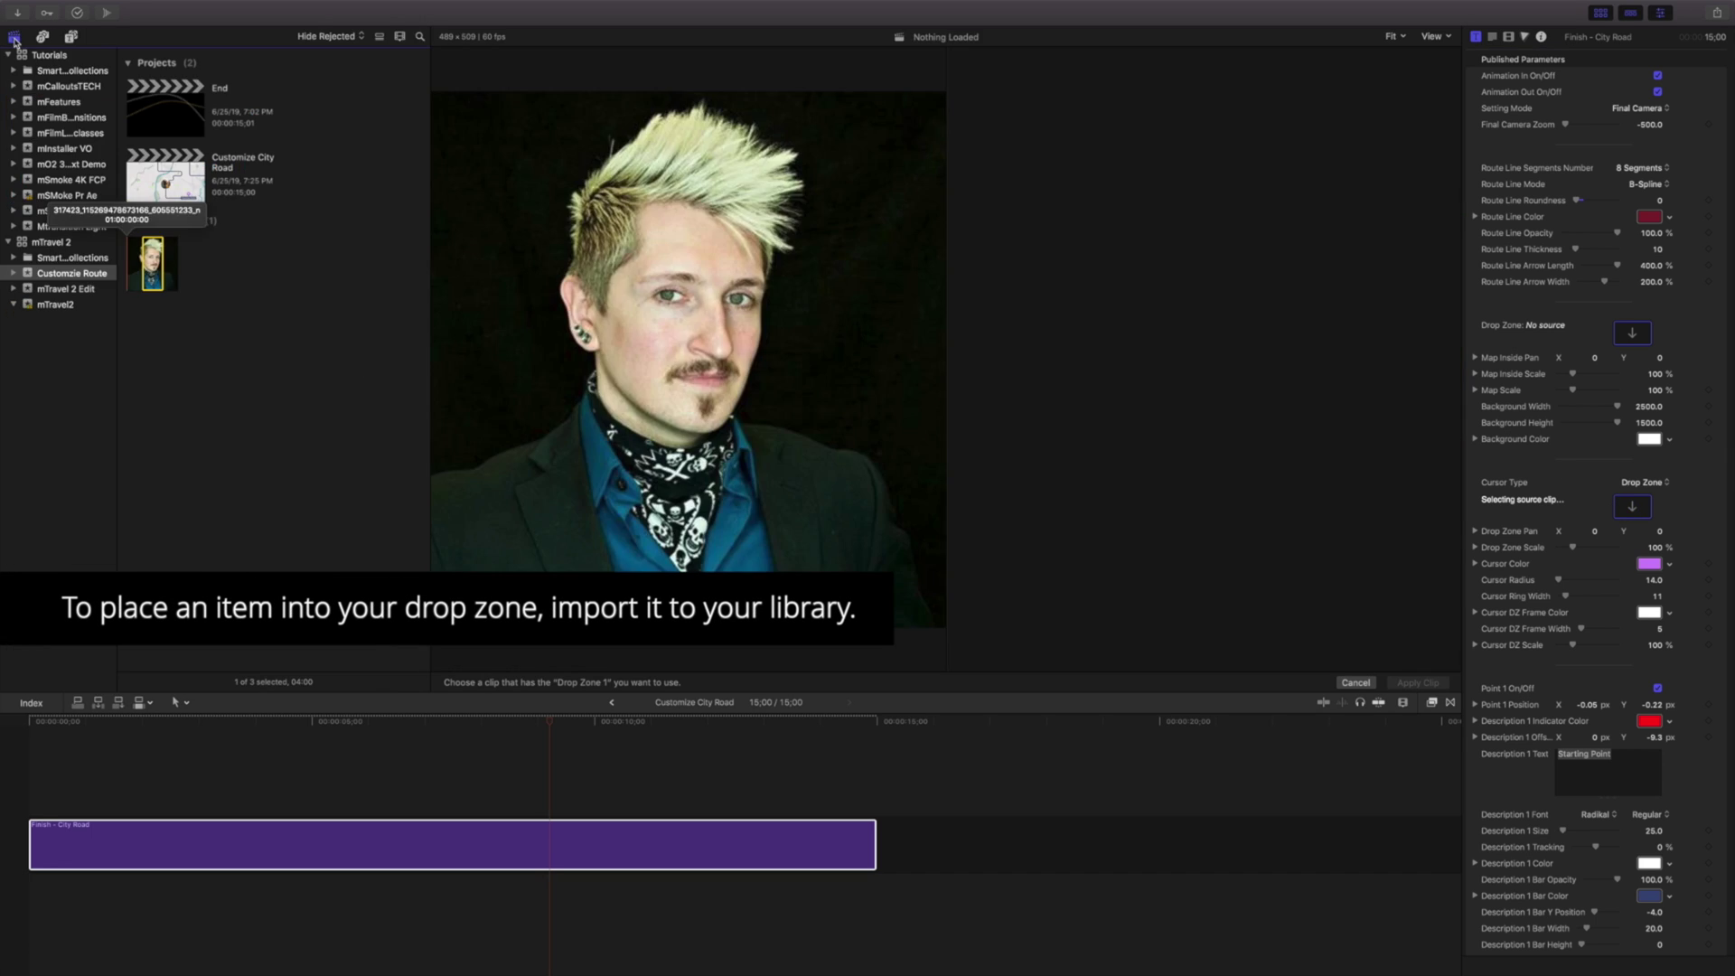
click(154, 264)
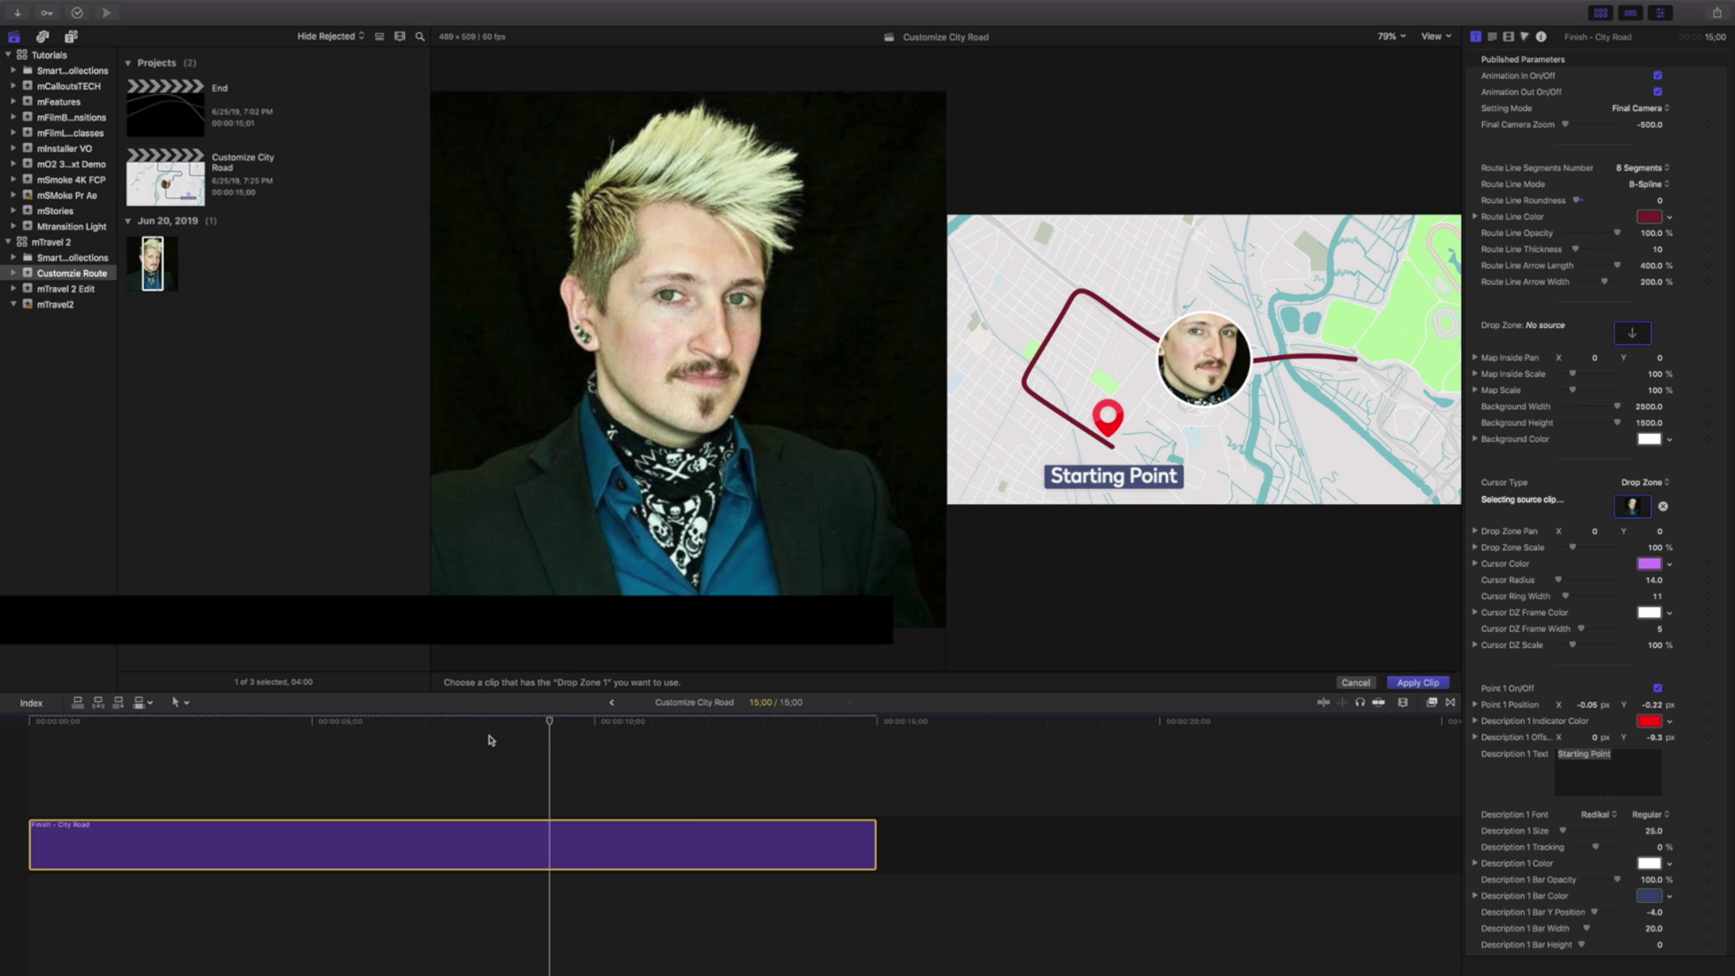
click(1417, 684)
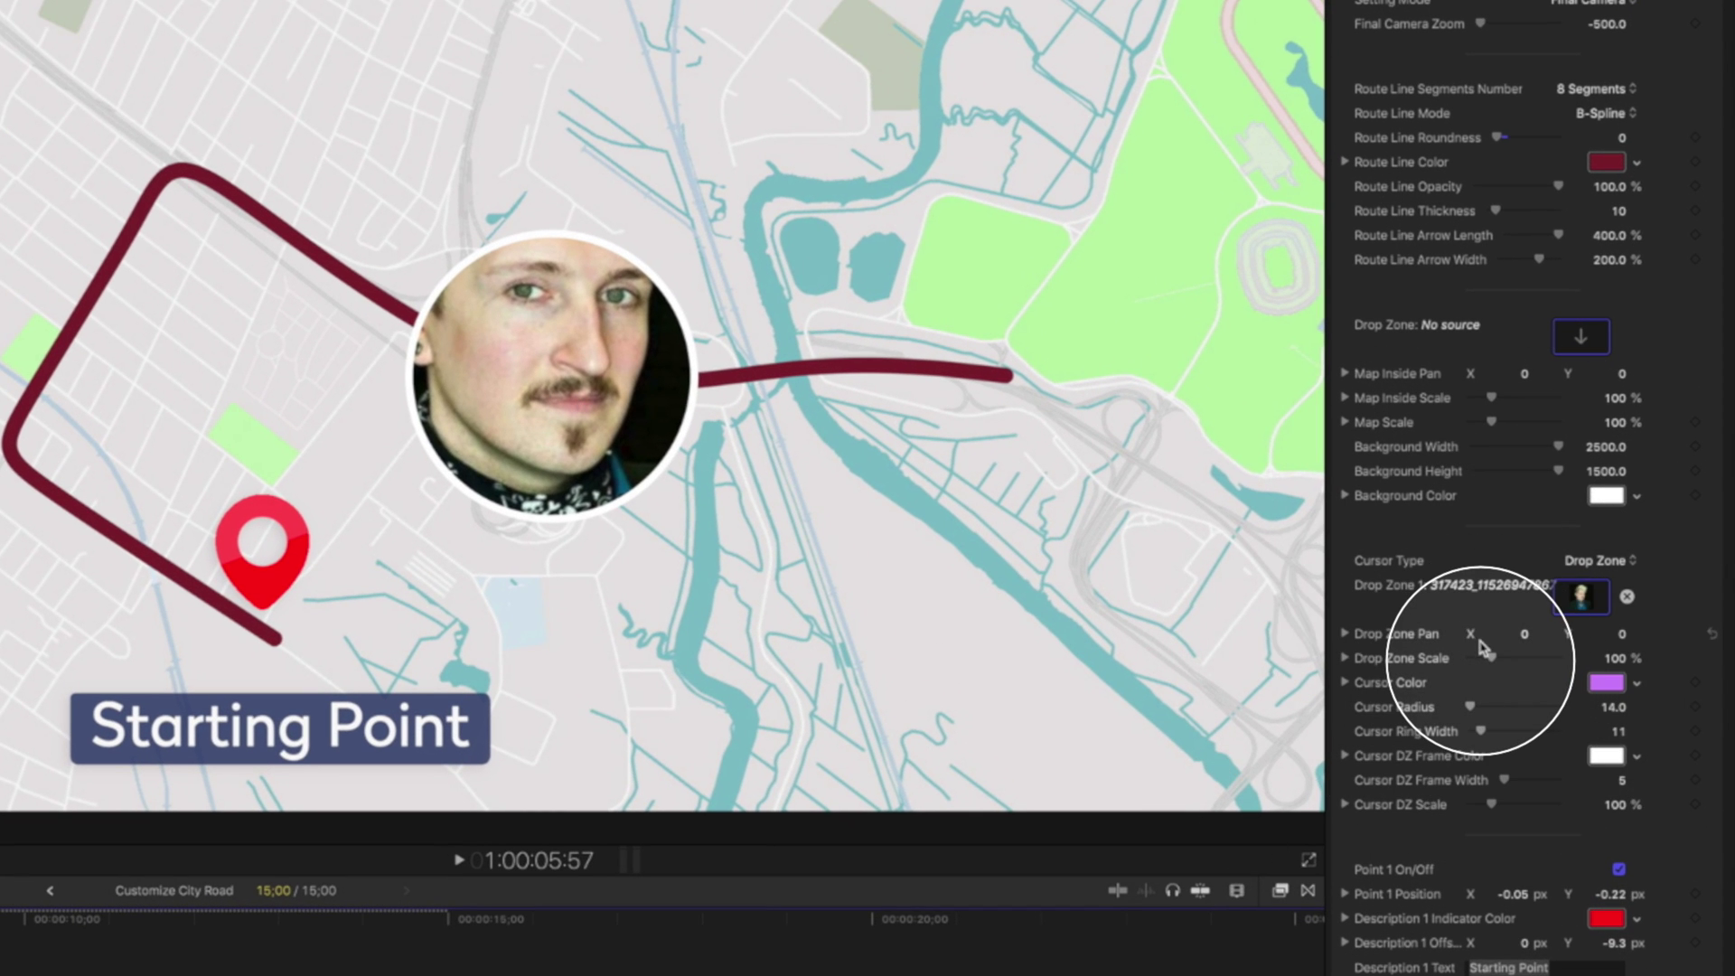
- Scale the portrait in the drop zone to 42% and set Pan Y to -1.0
drag(1493, 661, 1478, 662)
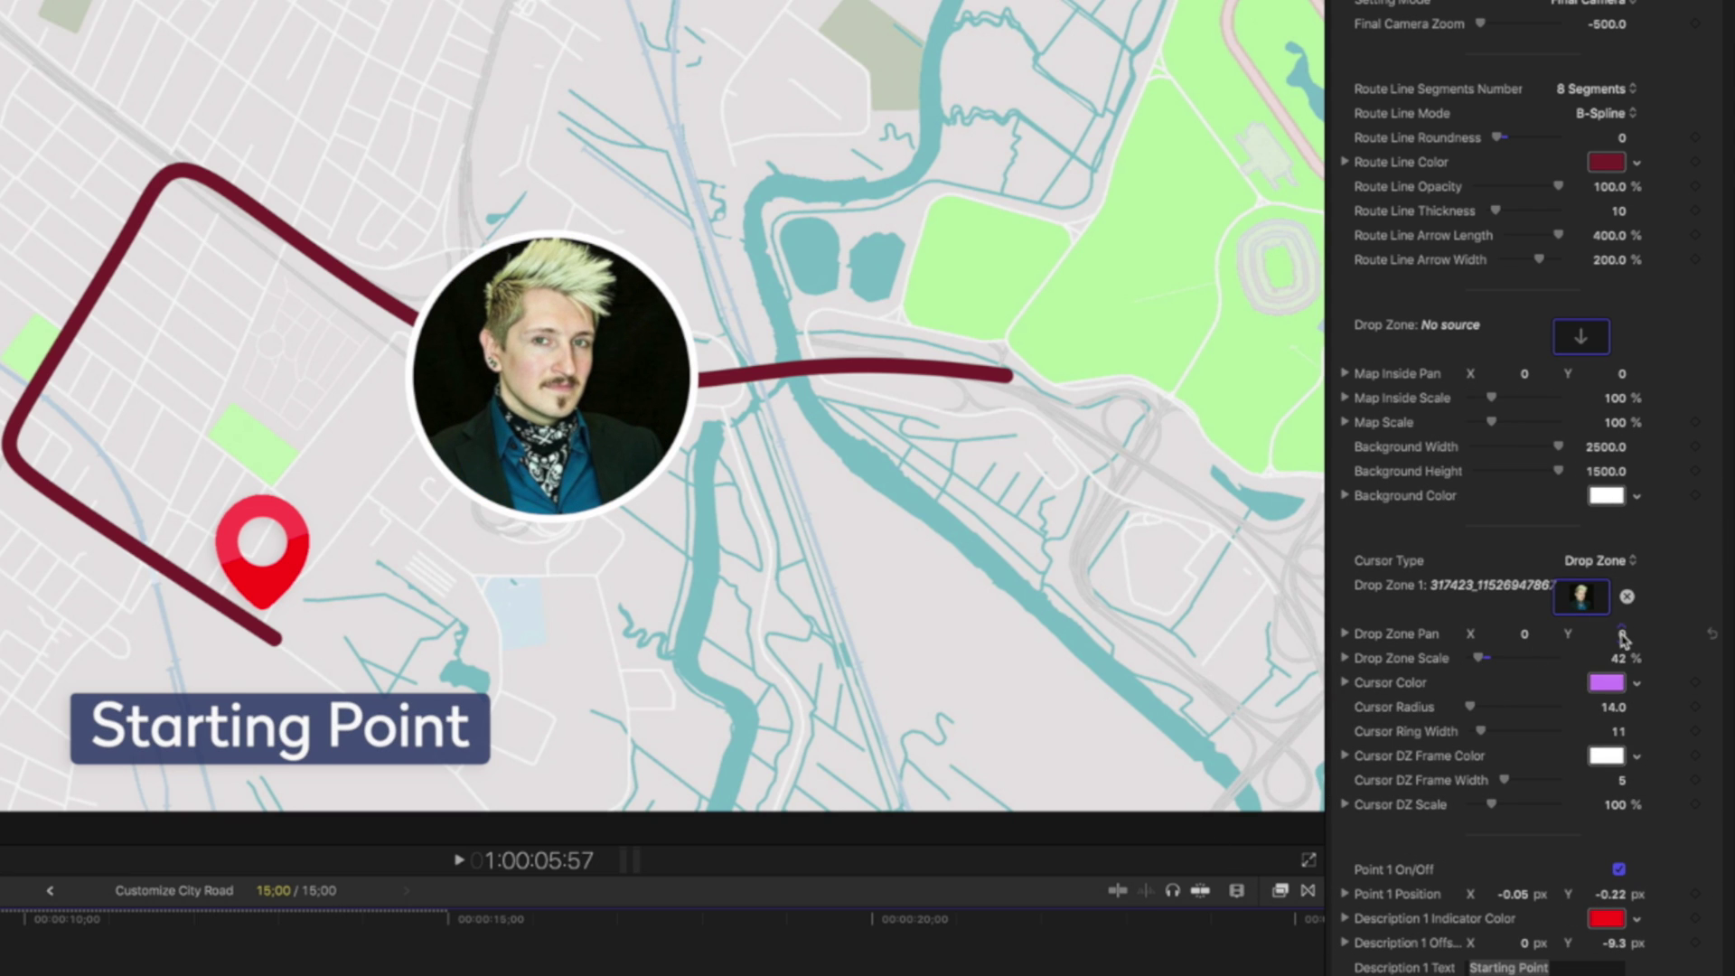
drag(1622, 633, 1620, 634)
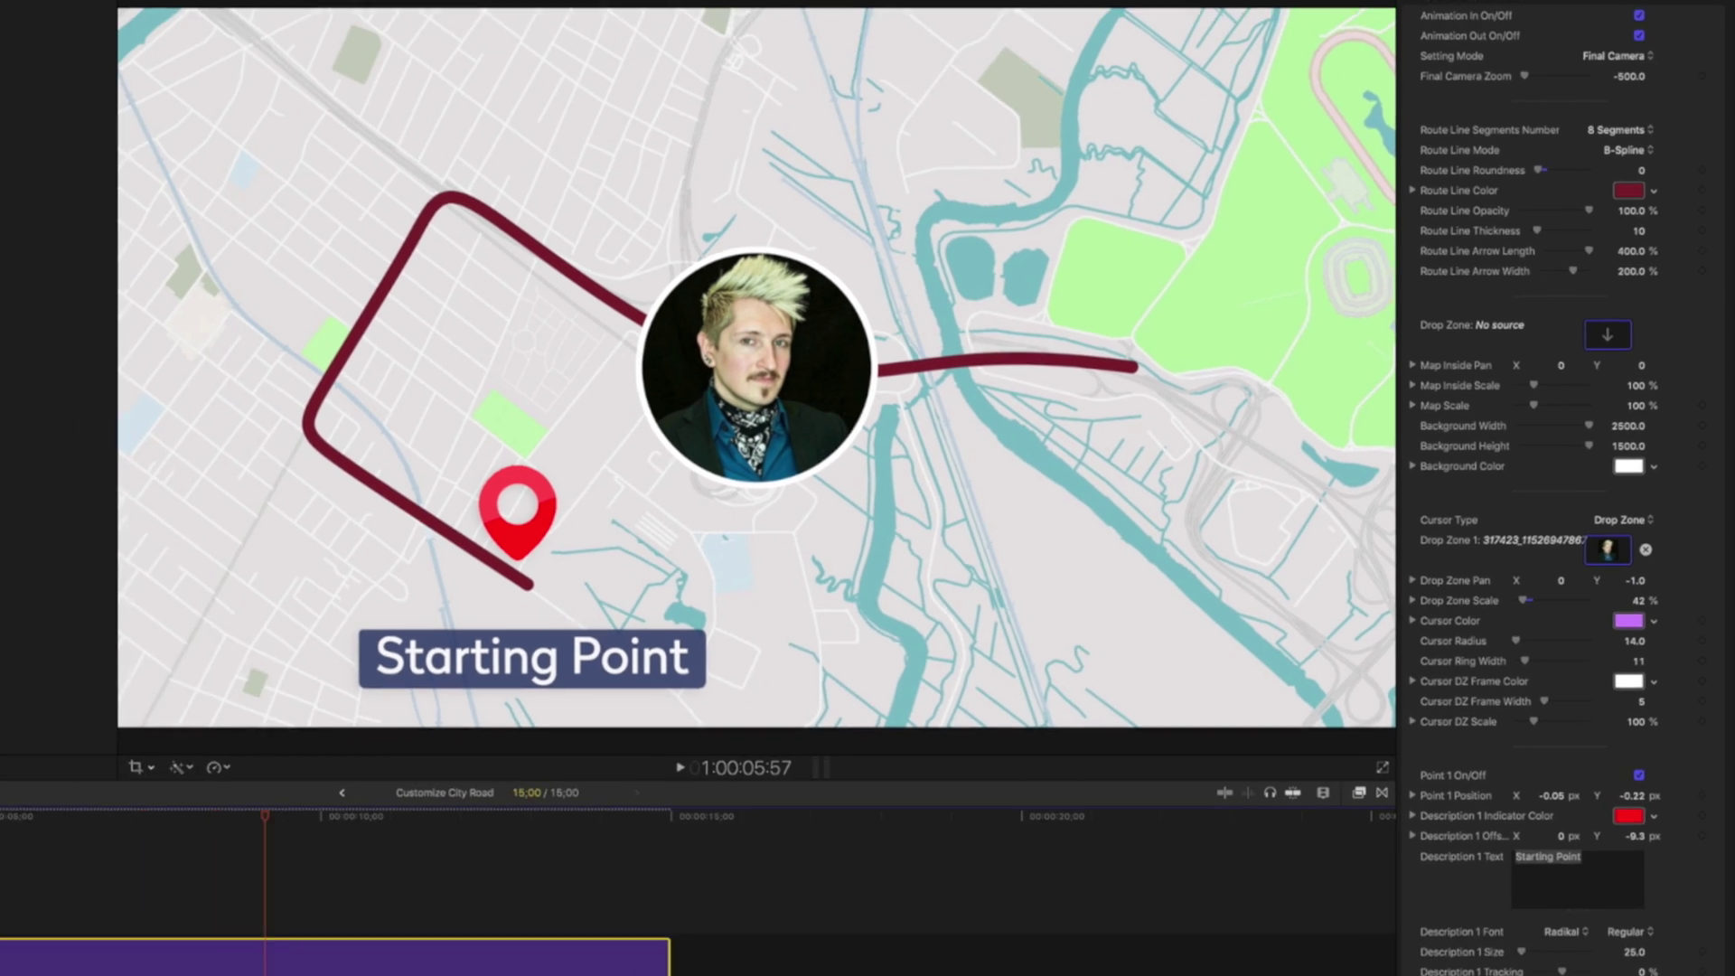
click(1213, 0)
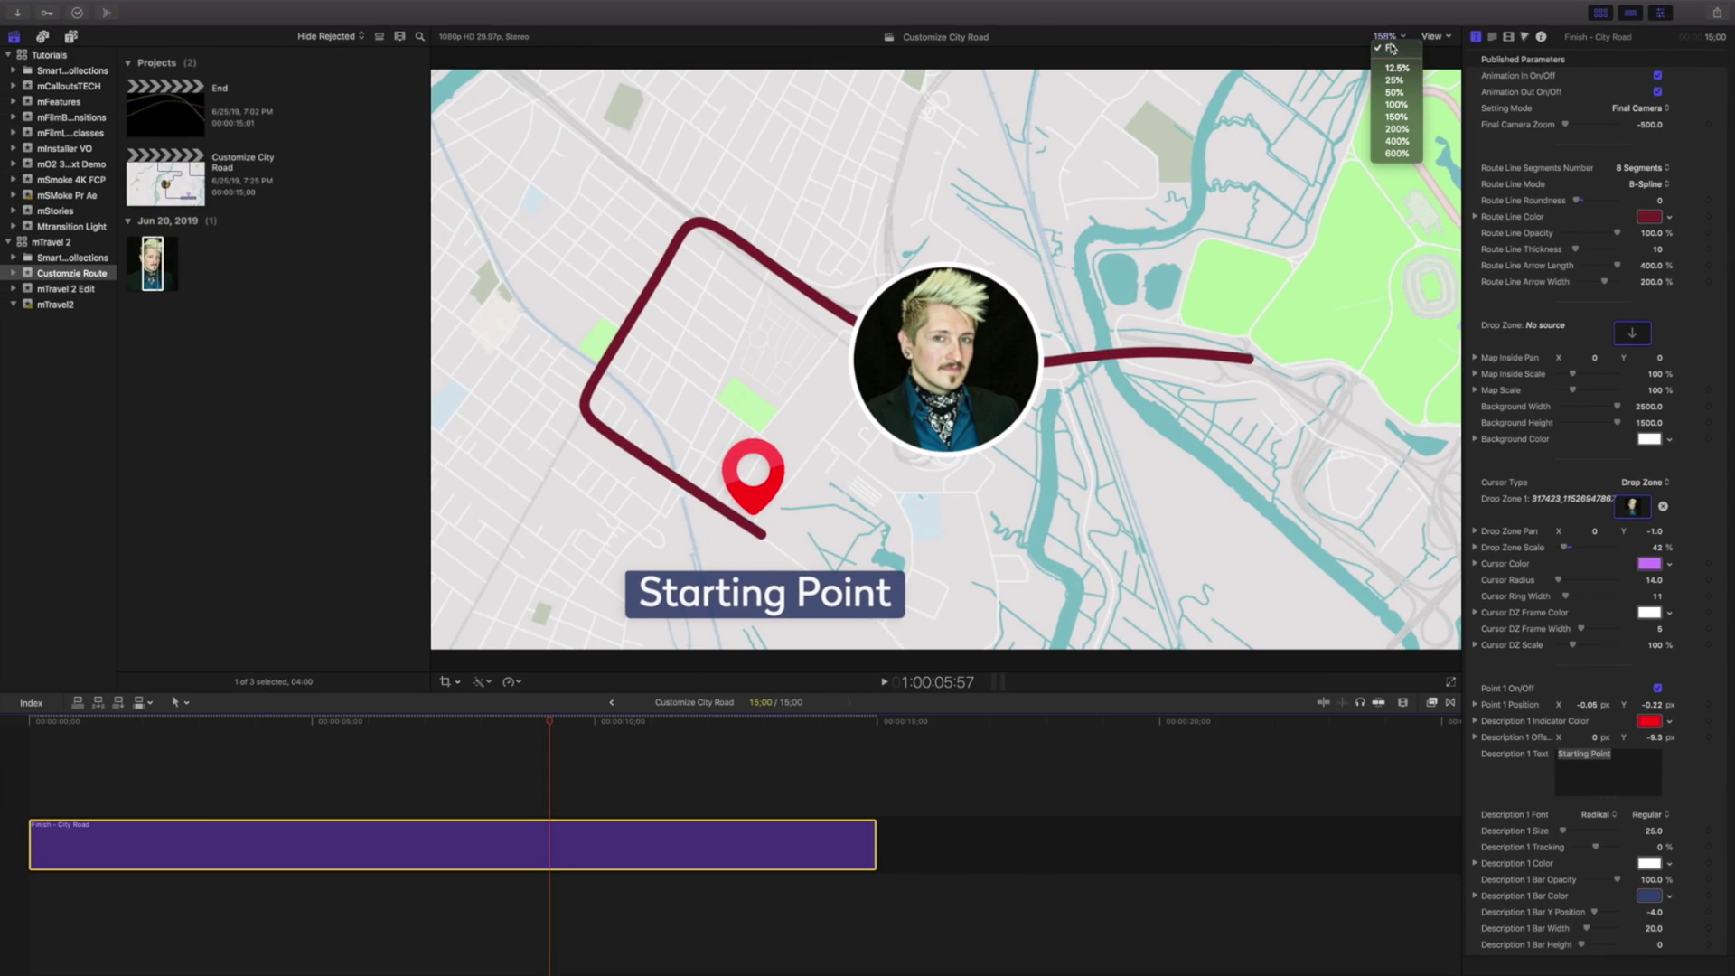
click(1392, 48)
click(33, 725)
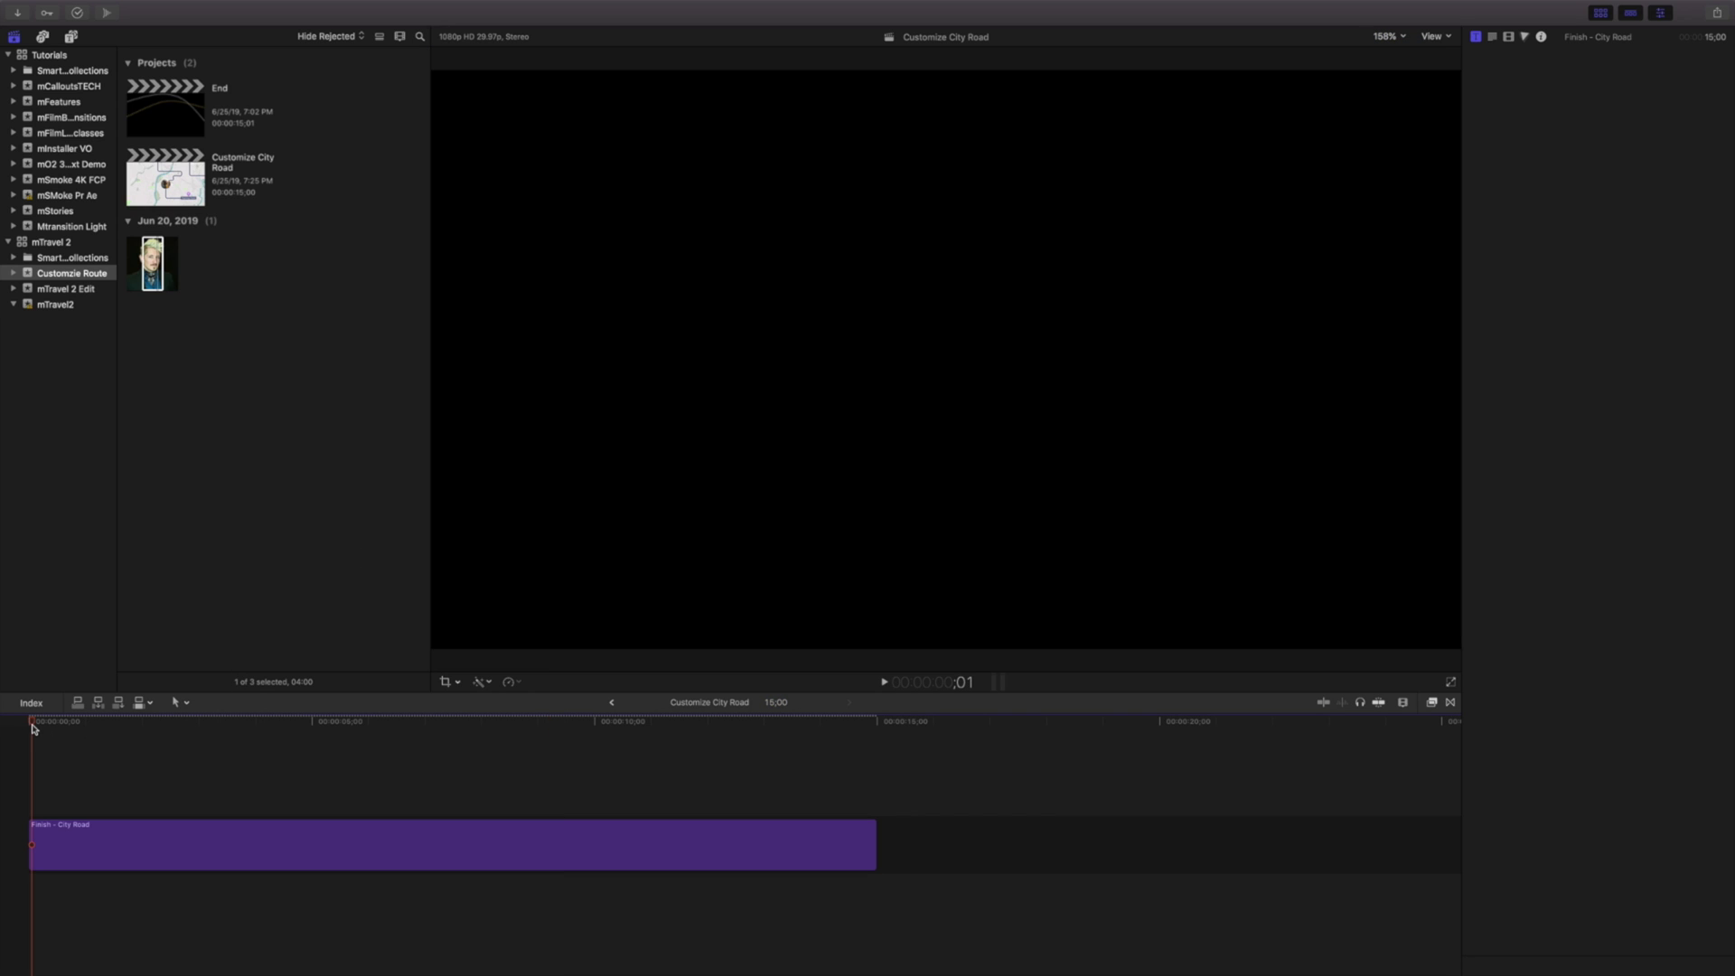
key(space)
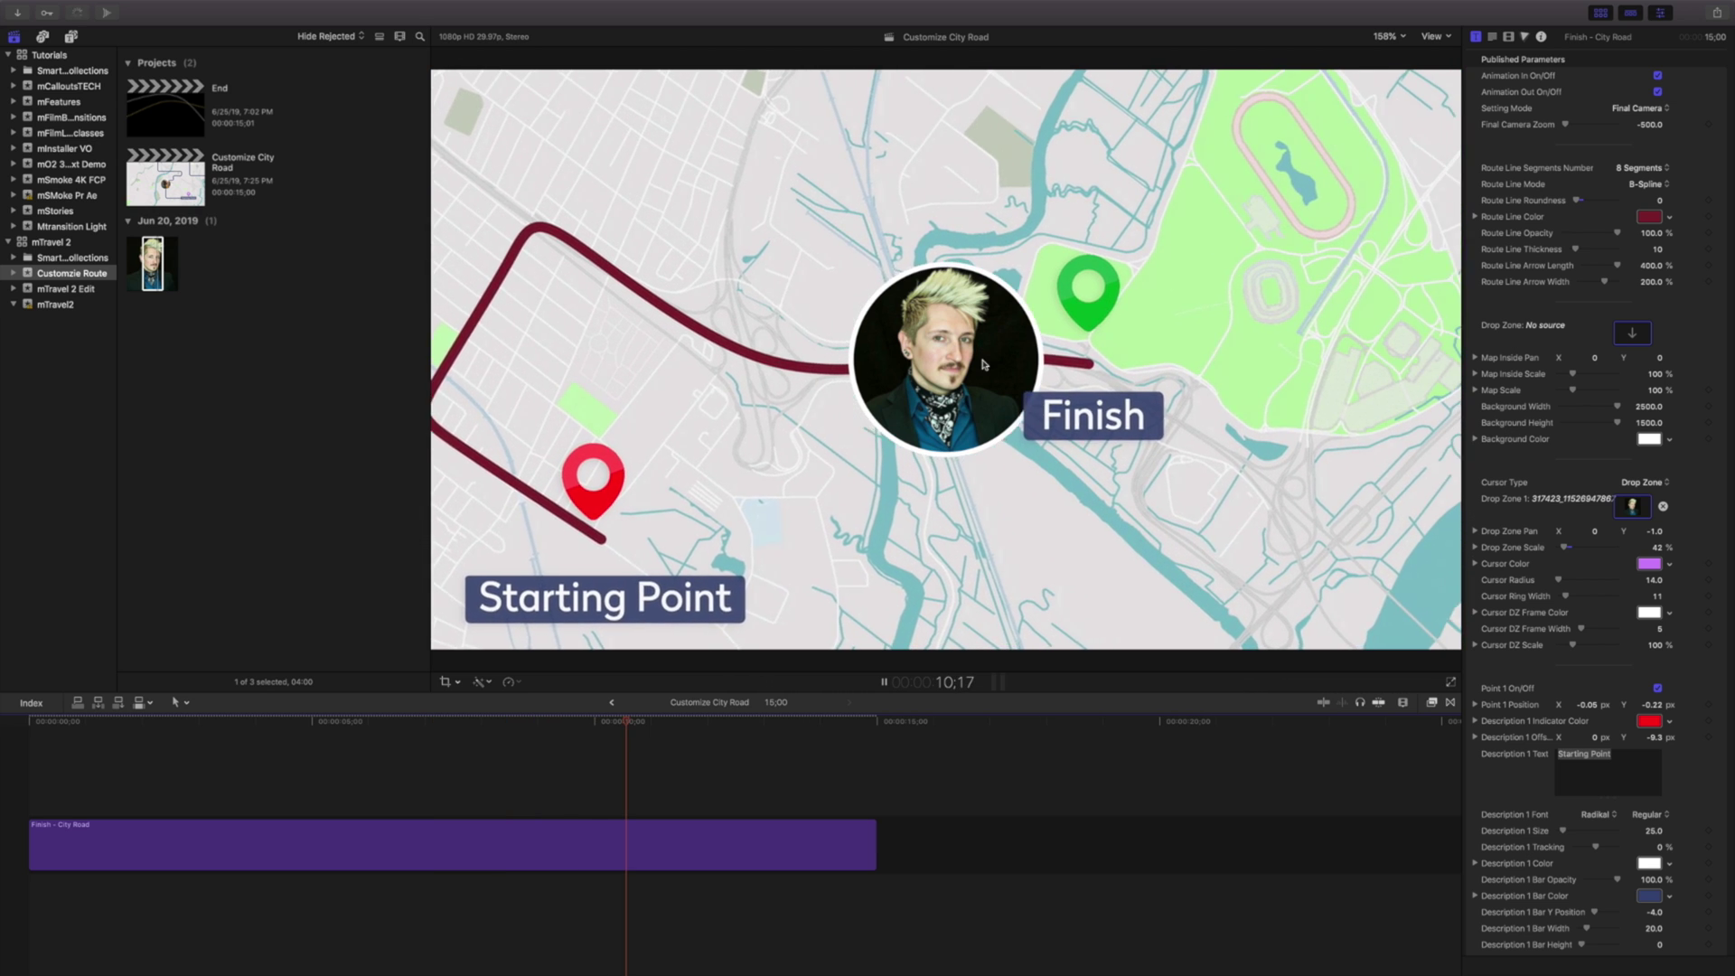
key(space)
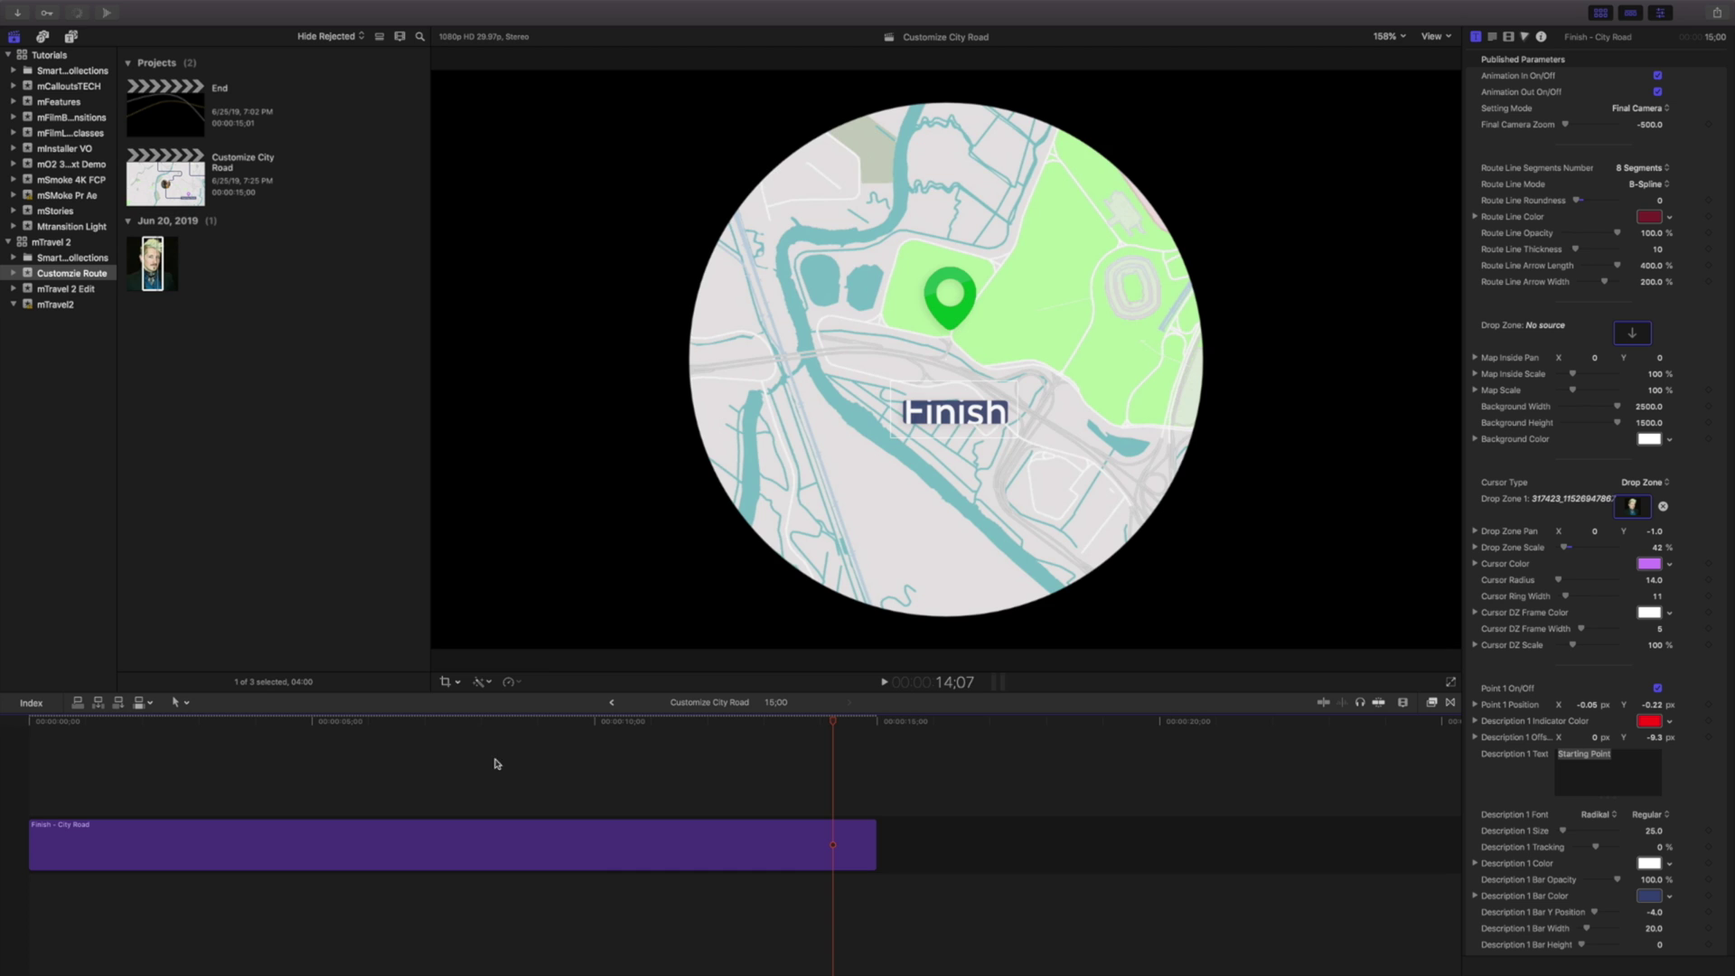
drag(526, 722, 197, 721)
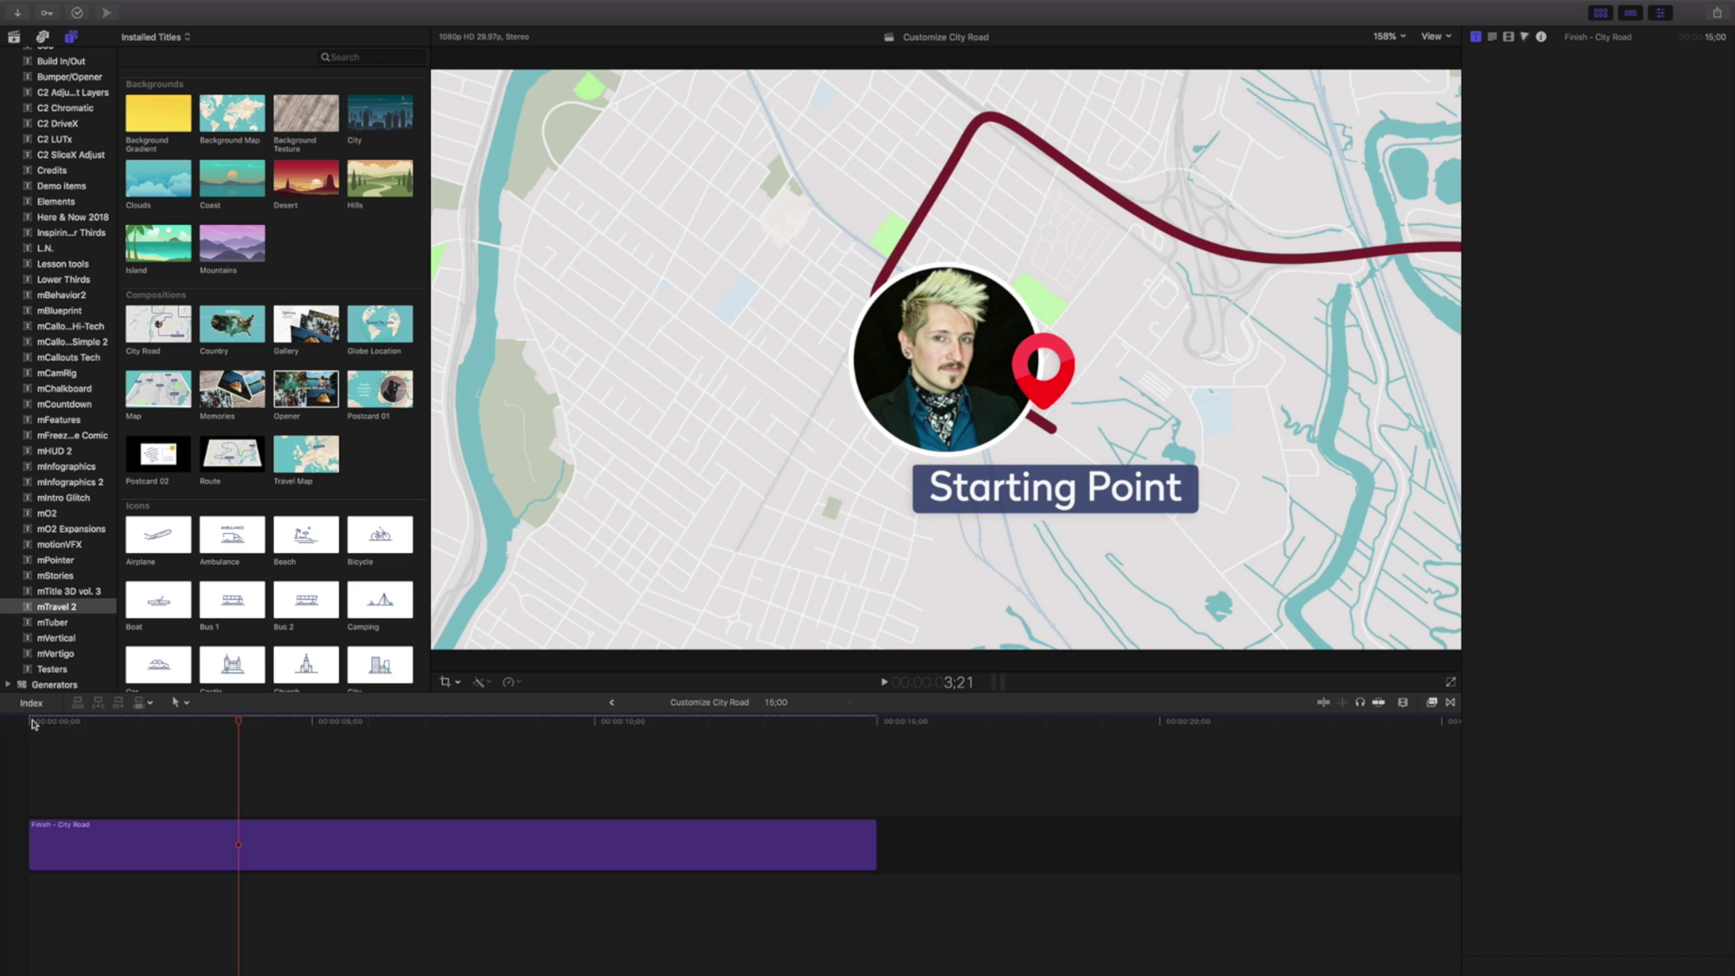
- Add the Lighting Effects overlay above the map clip and extend it to 15:00
click(16, 723)
key(space)
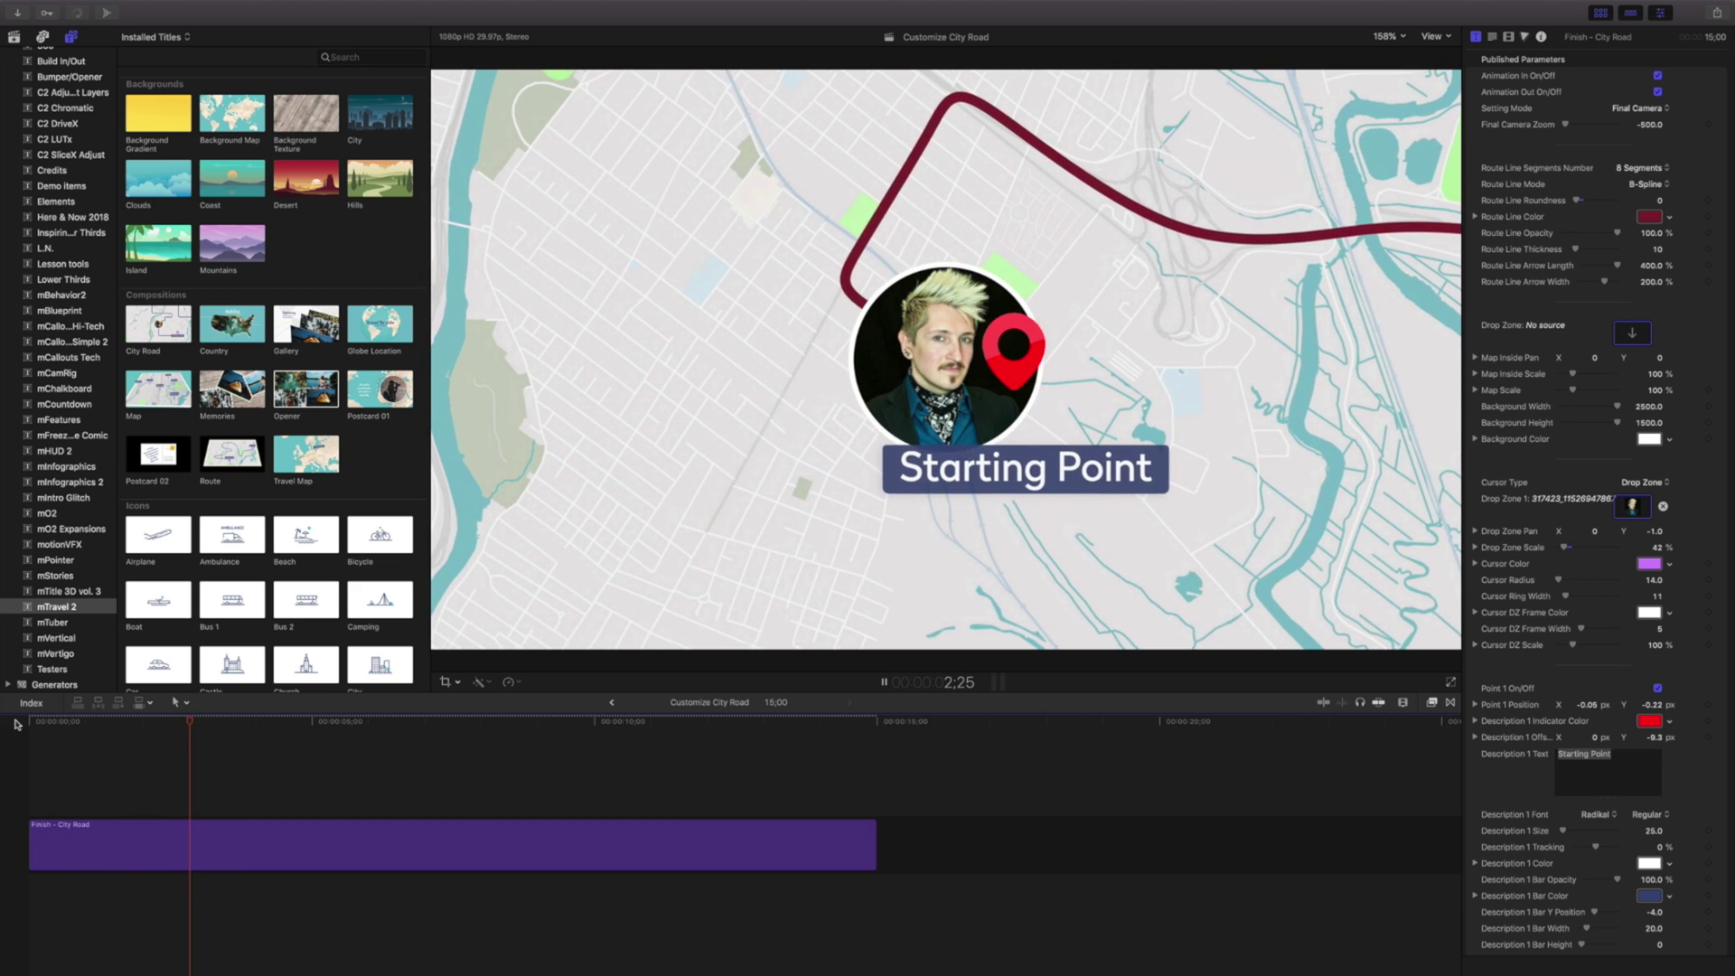
key(space)
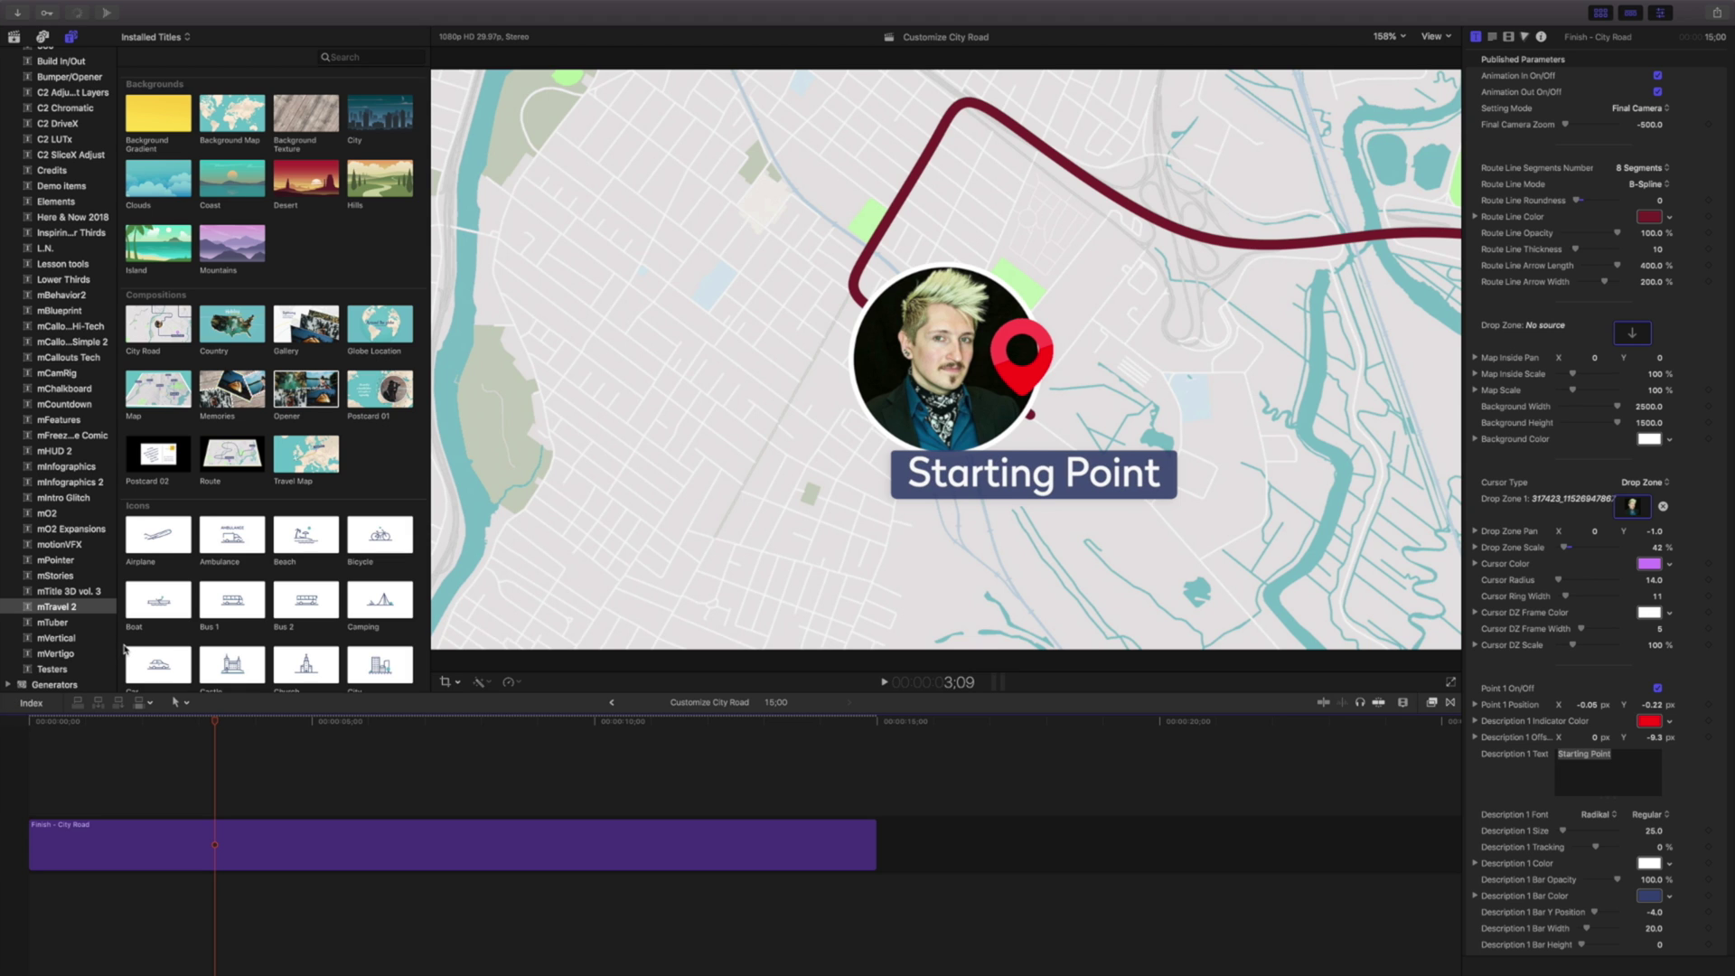
scroll(251, 514, down, 12)
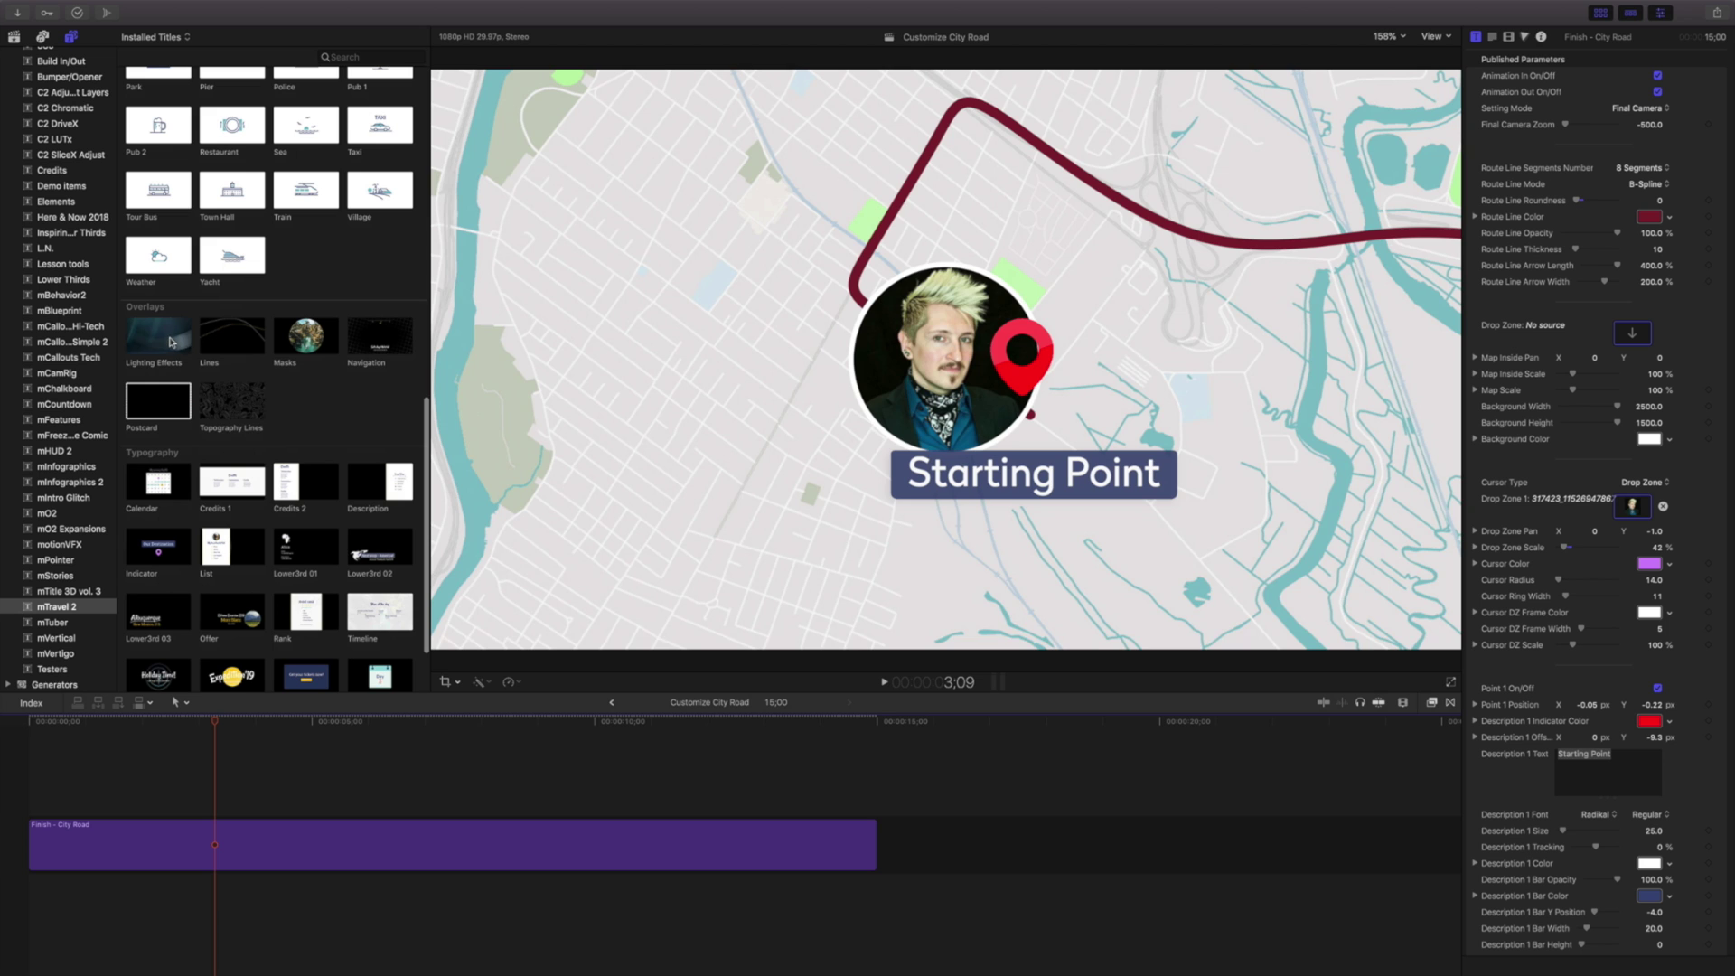
drag(171, 342, 36, 800)
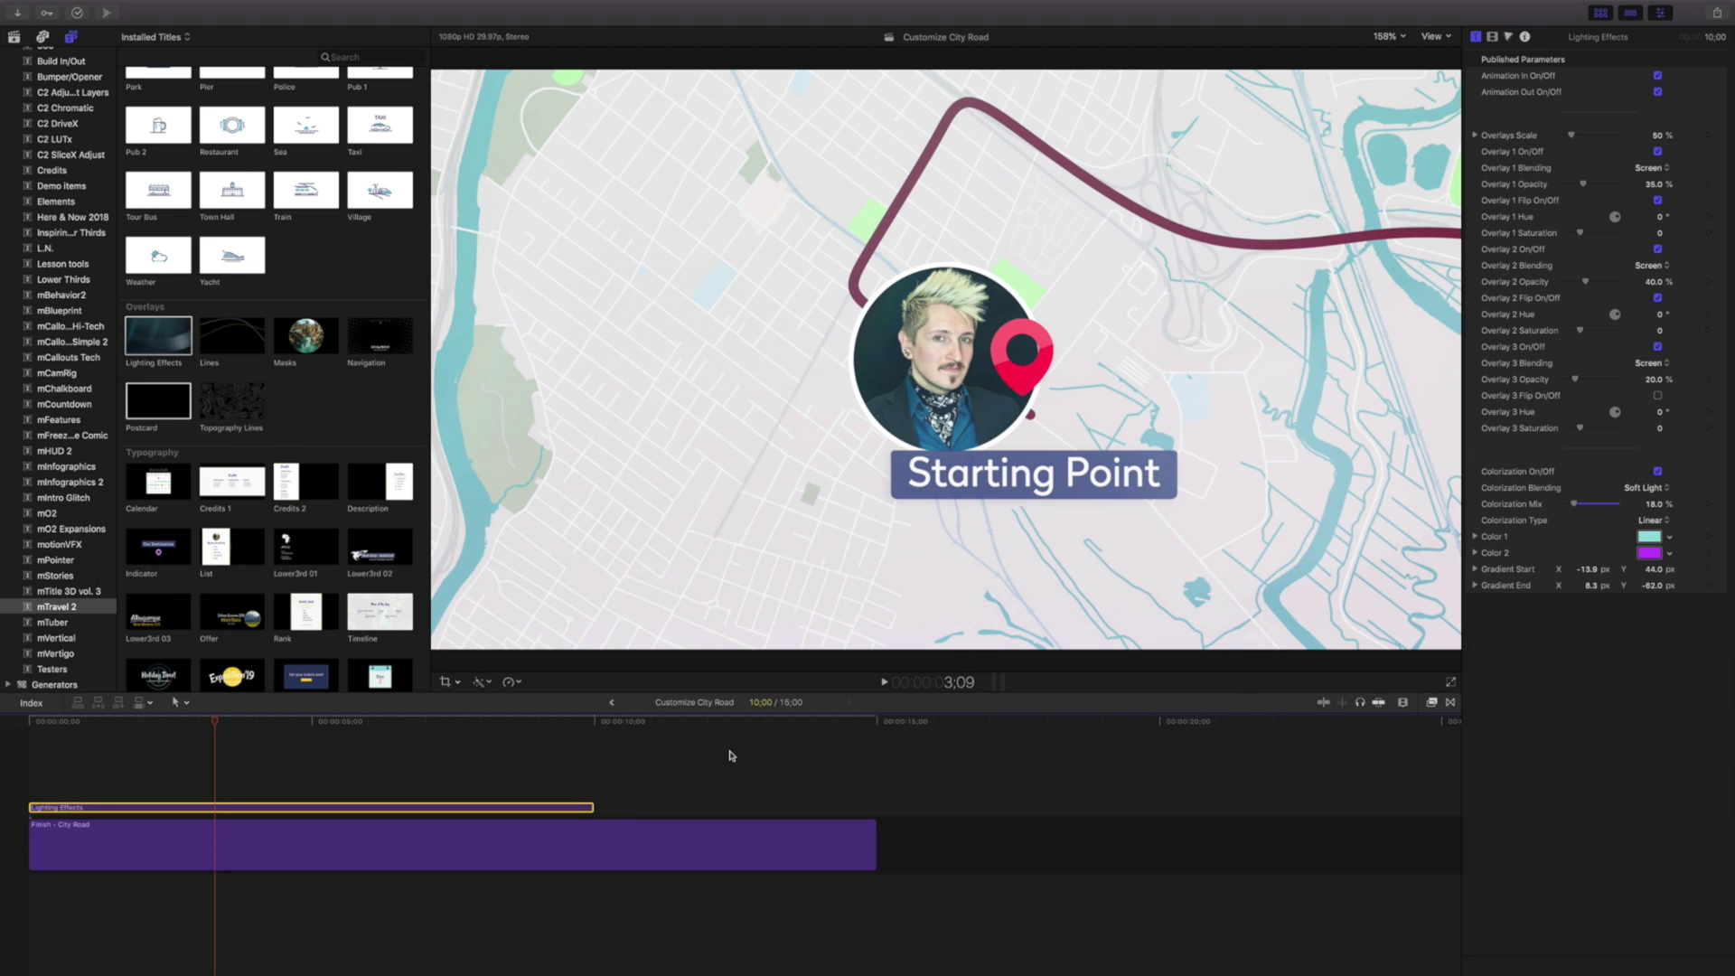
drag(588, 809, 872, 846)
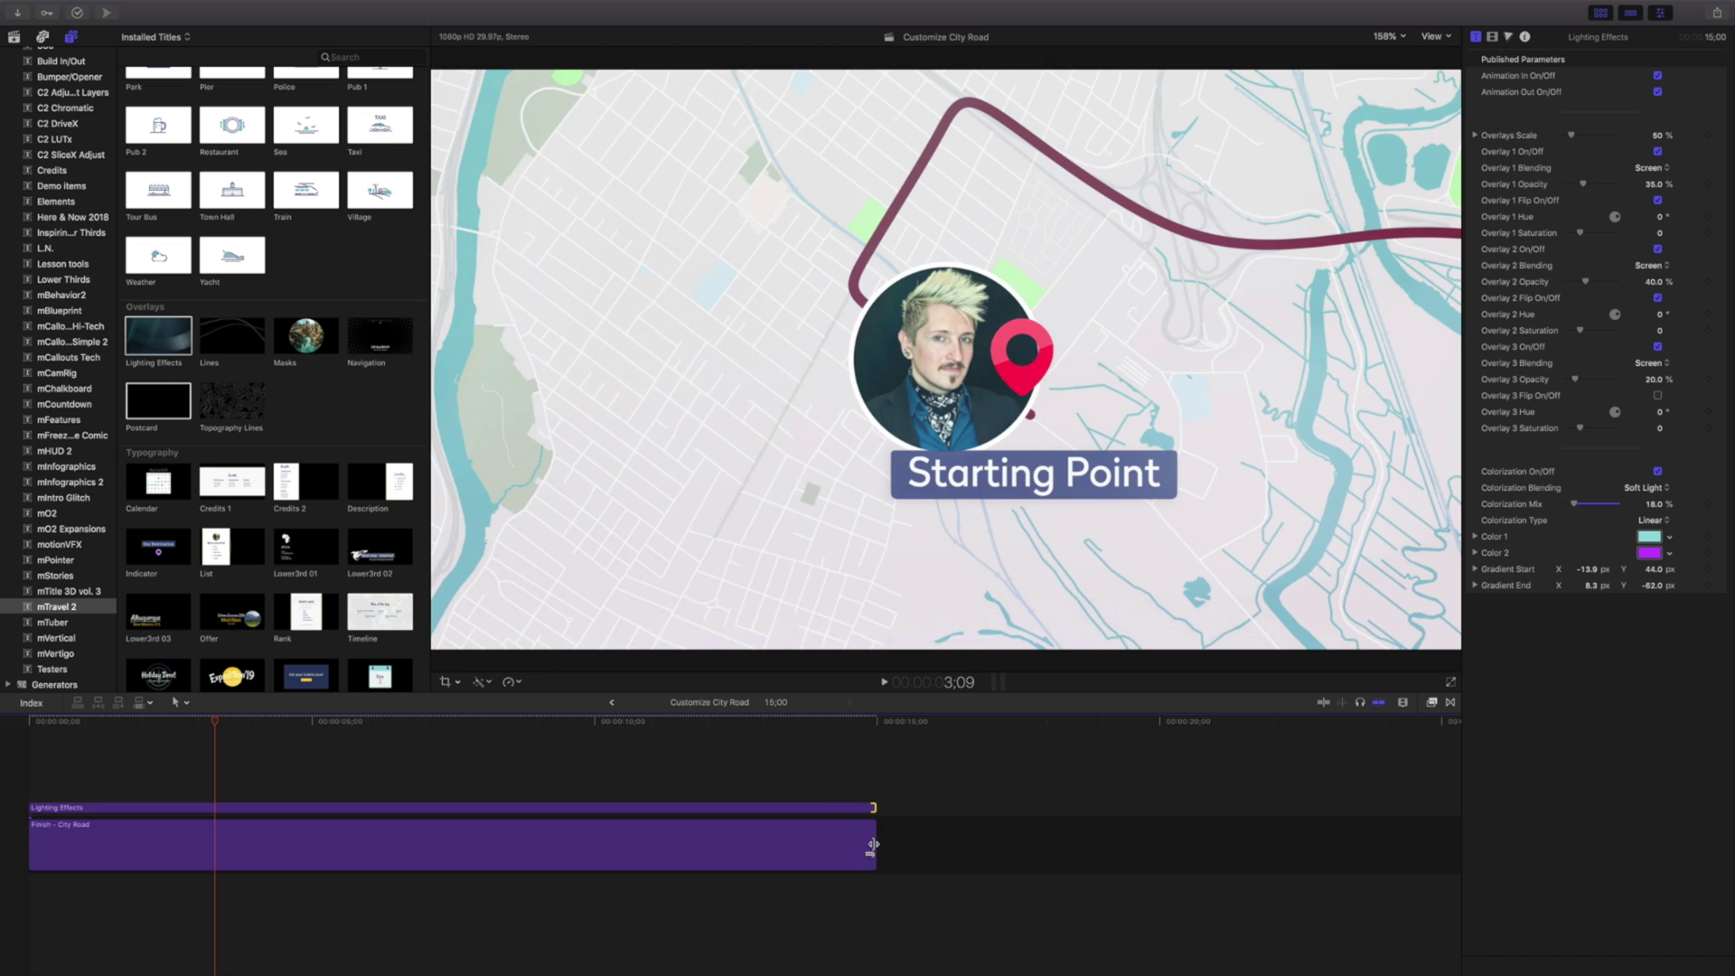
click(85, 720)
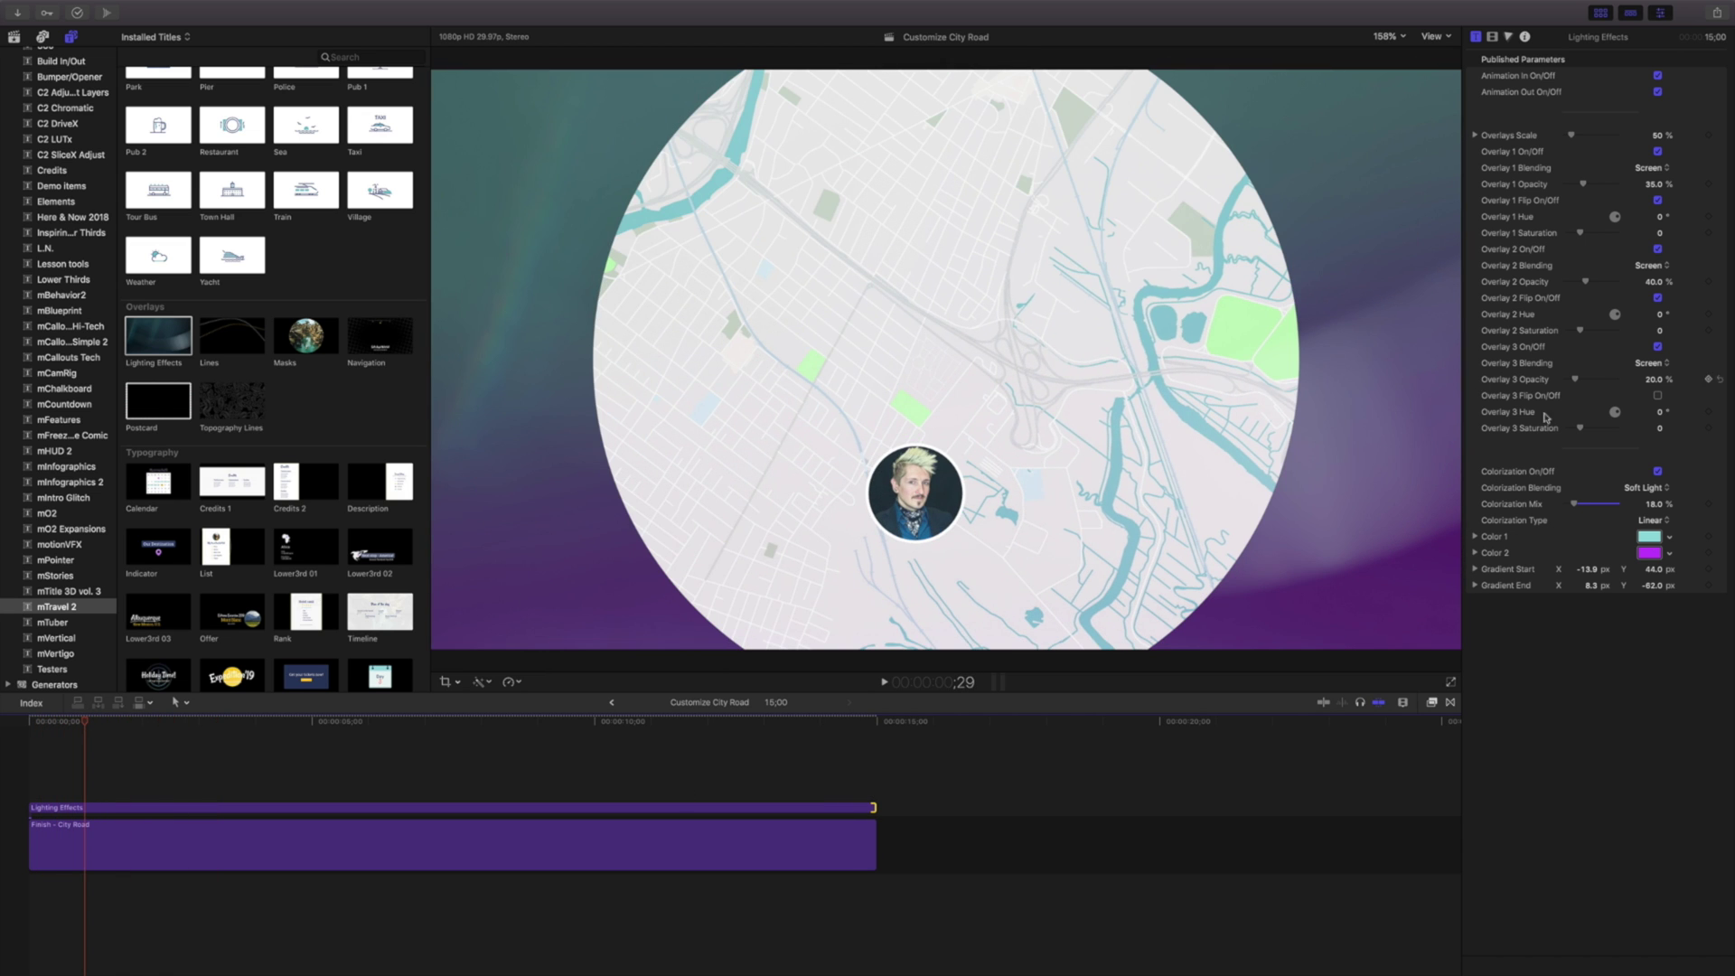
- Colorize Lighting Effects with orange Color 1 and cyan Color 2
click(1650, 536)
click(1162, 334)
click(1649, 552)
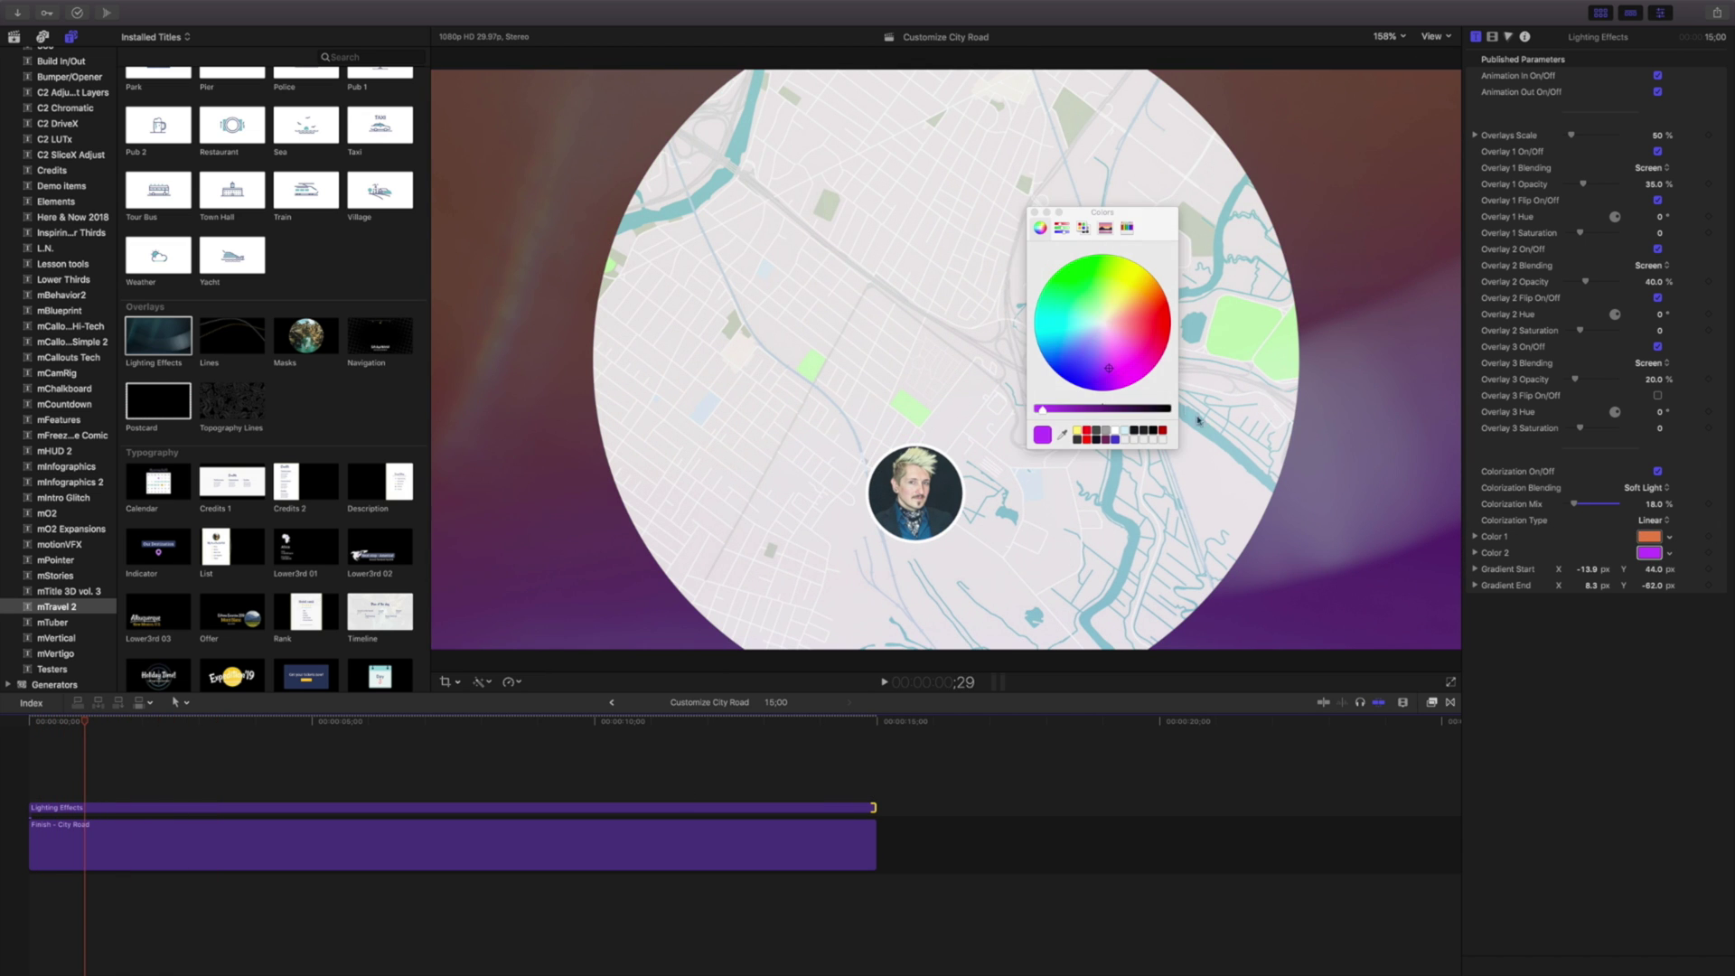
click(1082, 306)
drag(1082, 305, 1064, 336)
click(1035, 212)
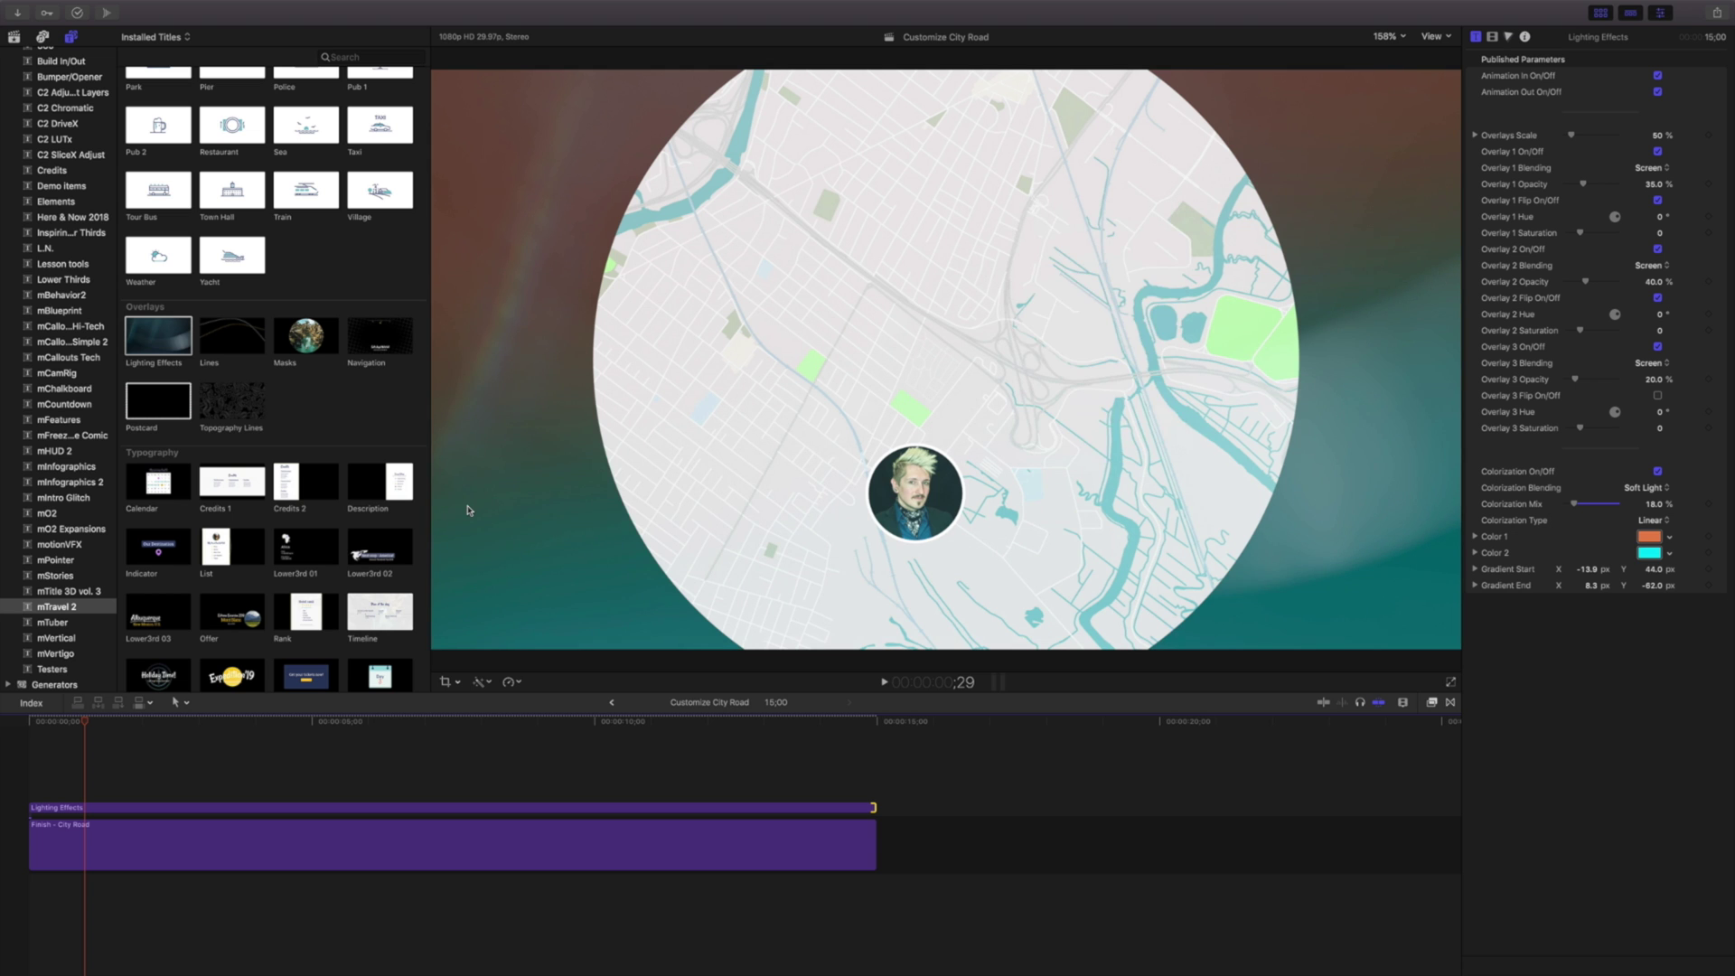
key(space)
- Add the Lines overlay on top of the stack and extend it to 15:00
click(237, 336)
drag(237, 336, 27, 762)
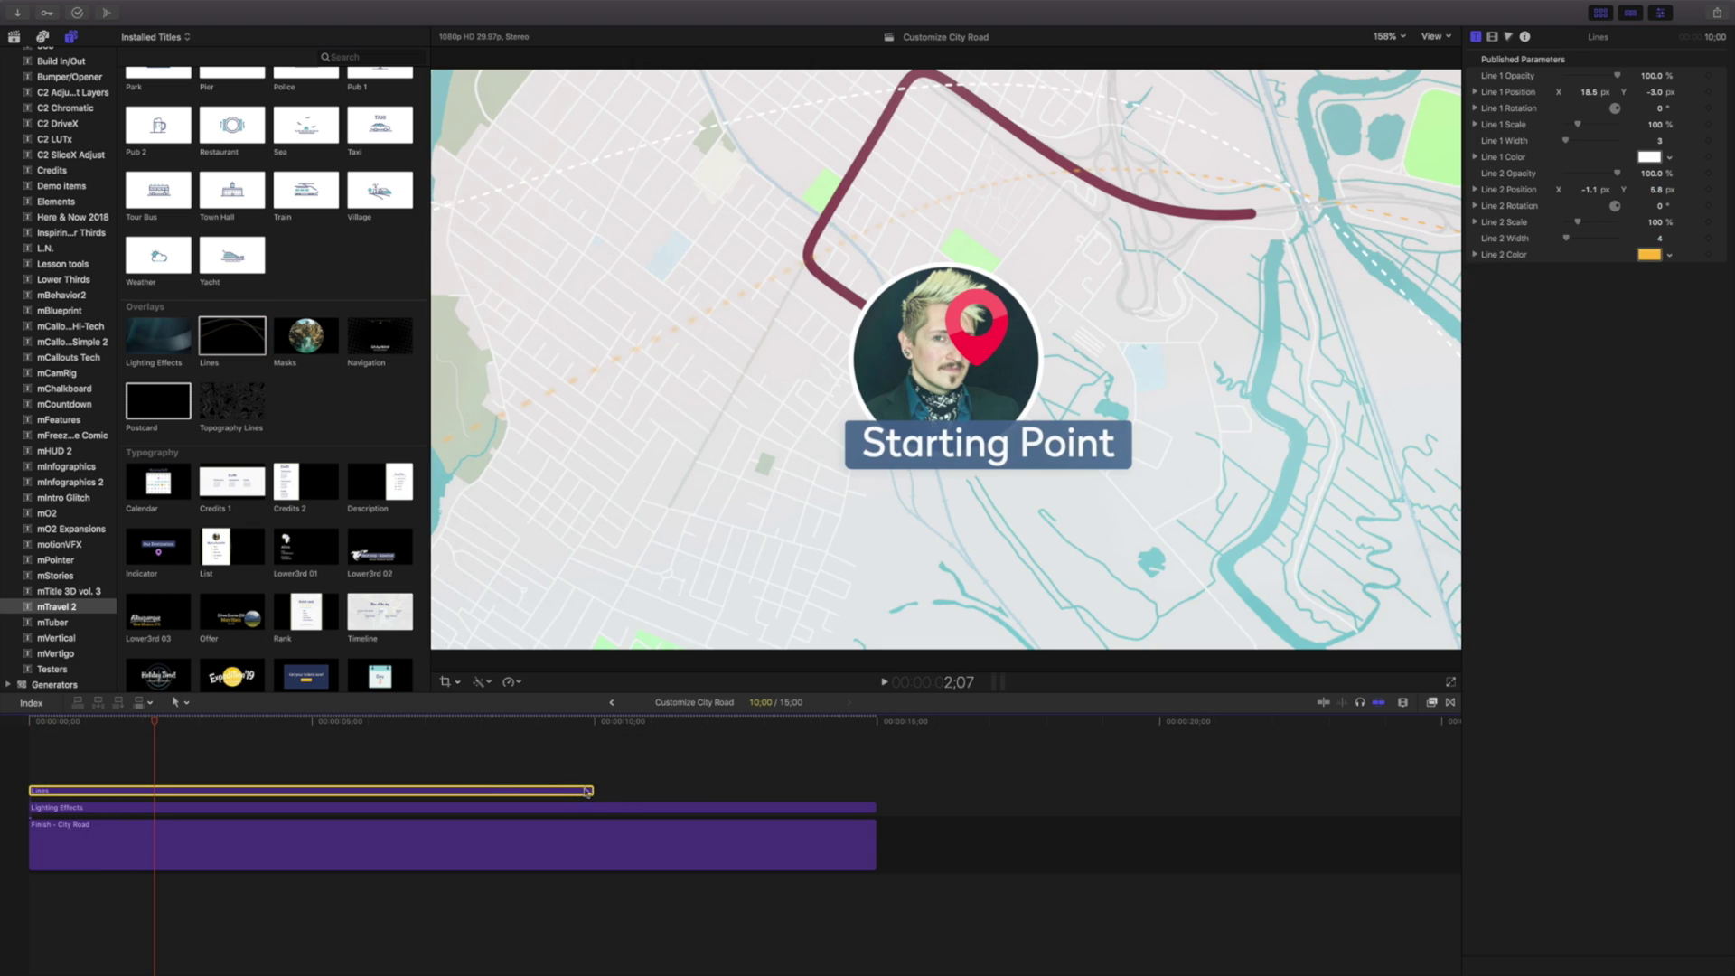
drag(593, 791, 873, 792)
key(space)
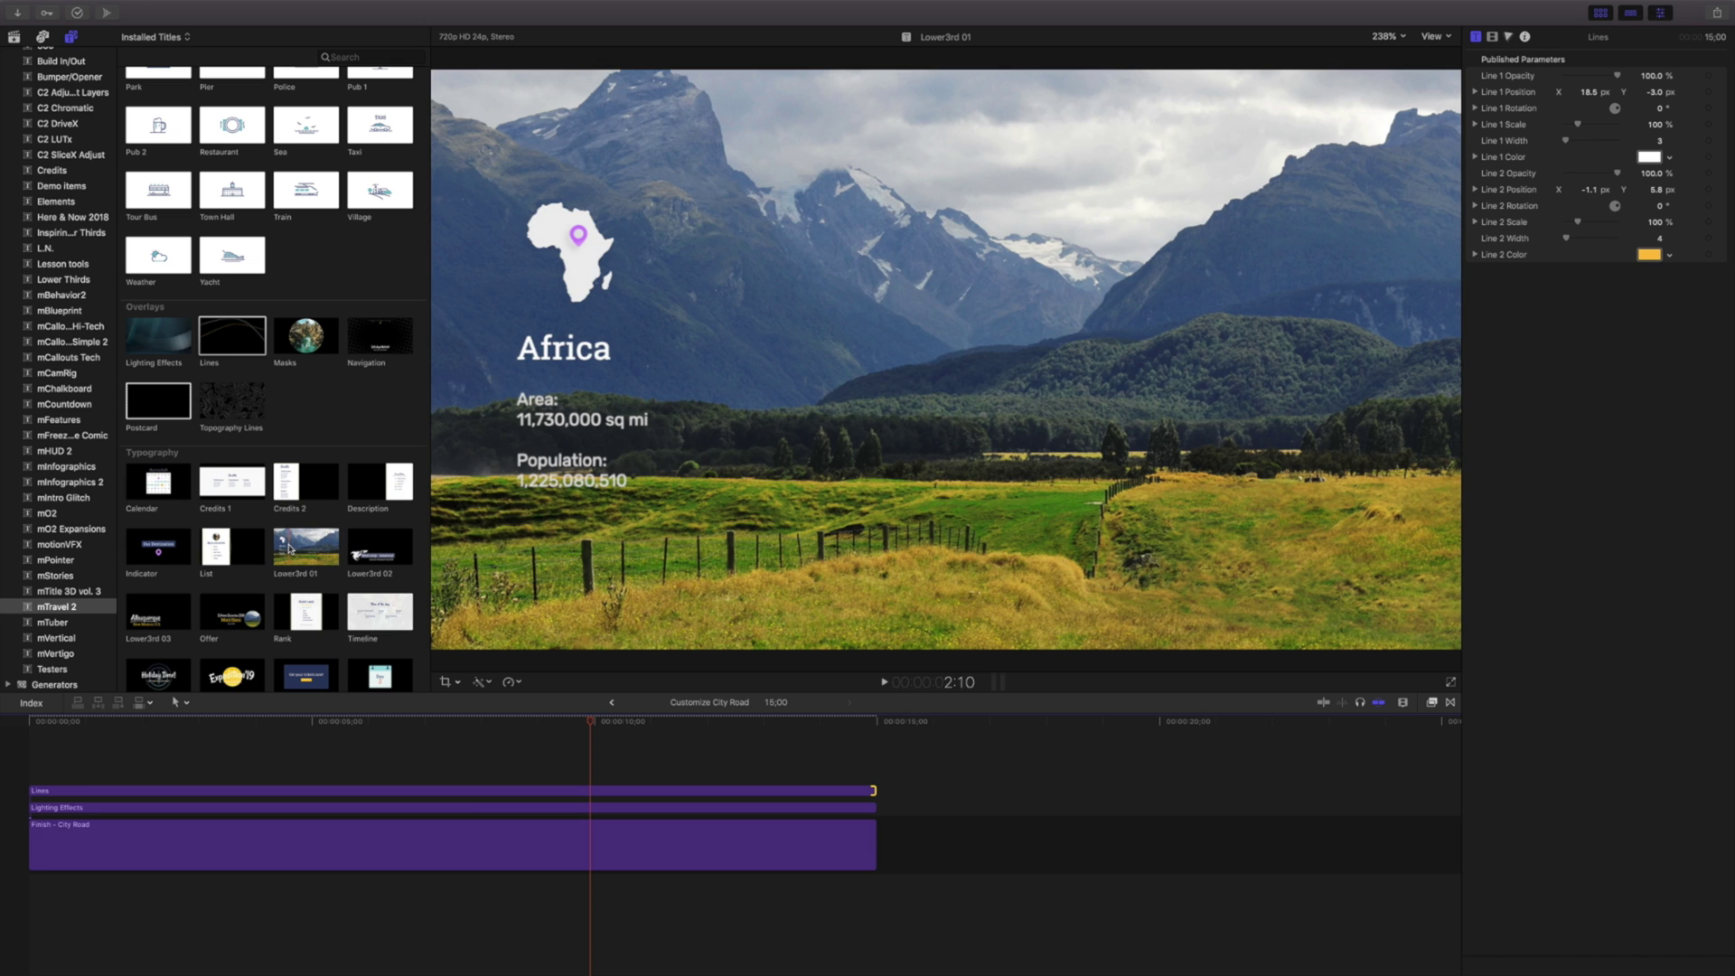
- Add the Lower3rd 01 title on top of the stack, extended to 15:00
drag(292, 547, 40, 774)
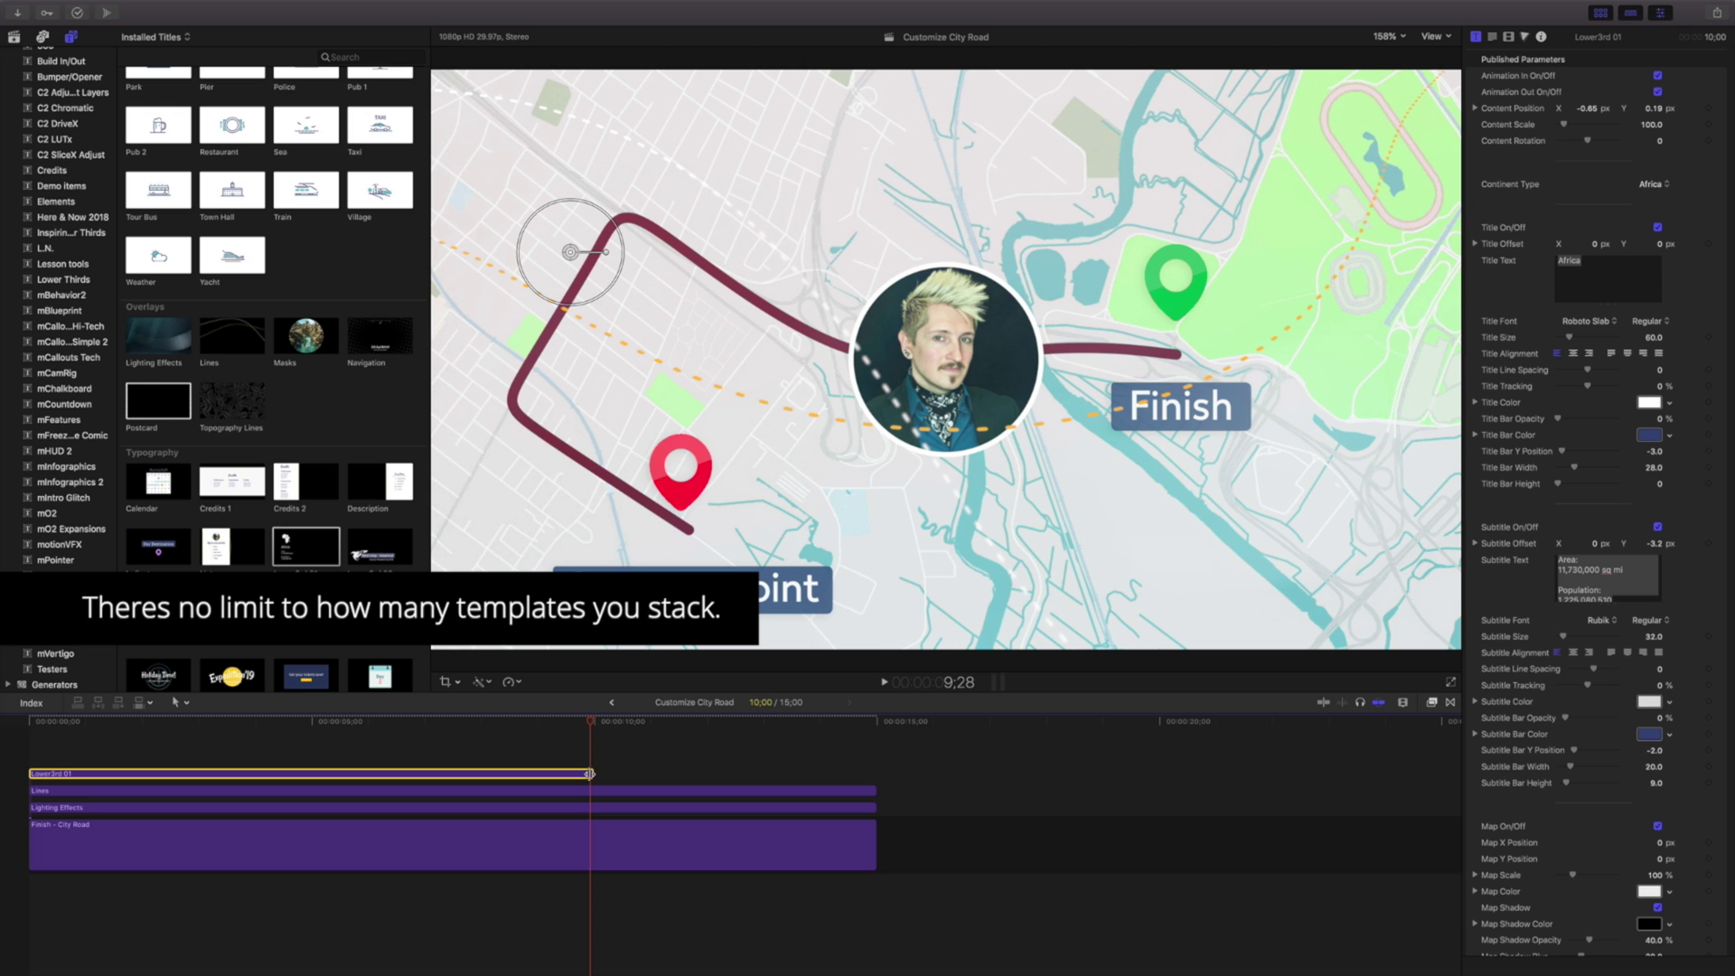
drag(589, 774, 873, 776)
click(43, 723)
key(space)
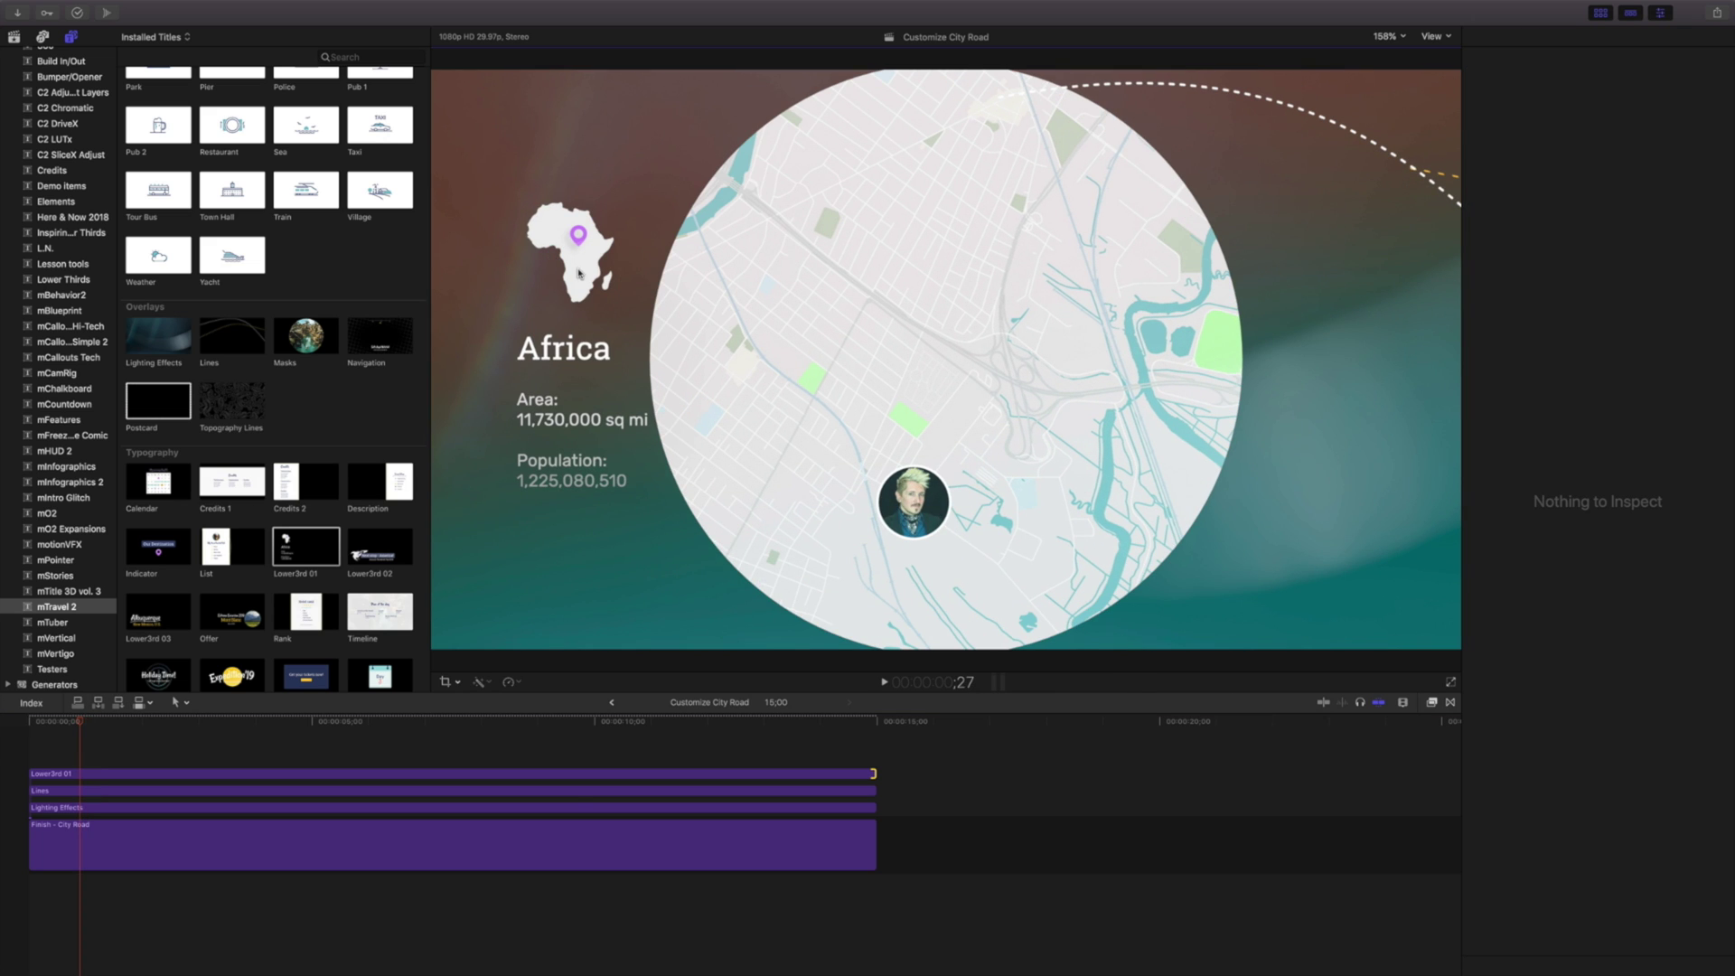
- Set Continent Type to None and raise title and subtitle bar opacity to 100%
click(365, 775)
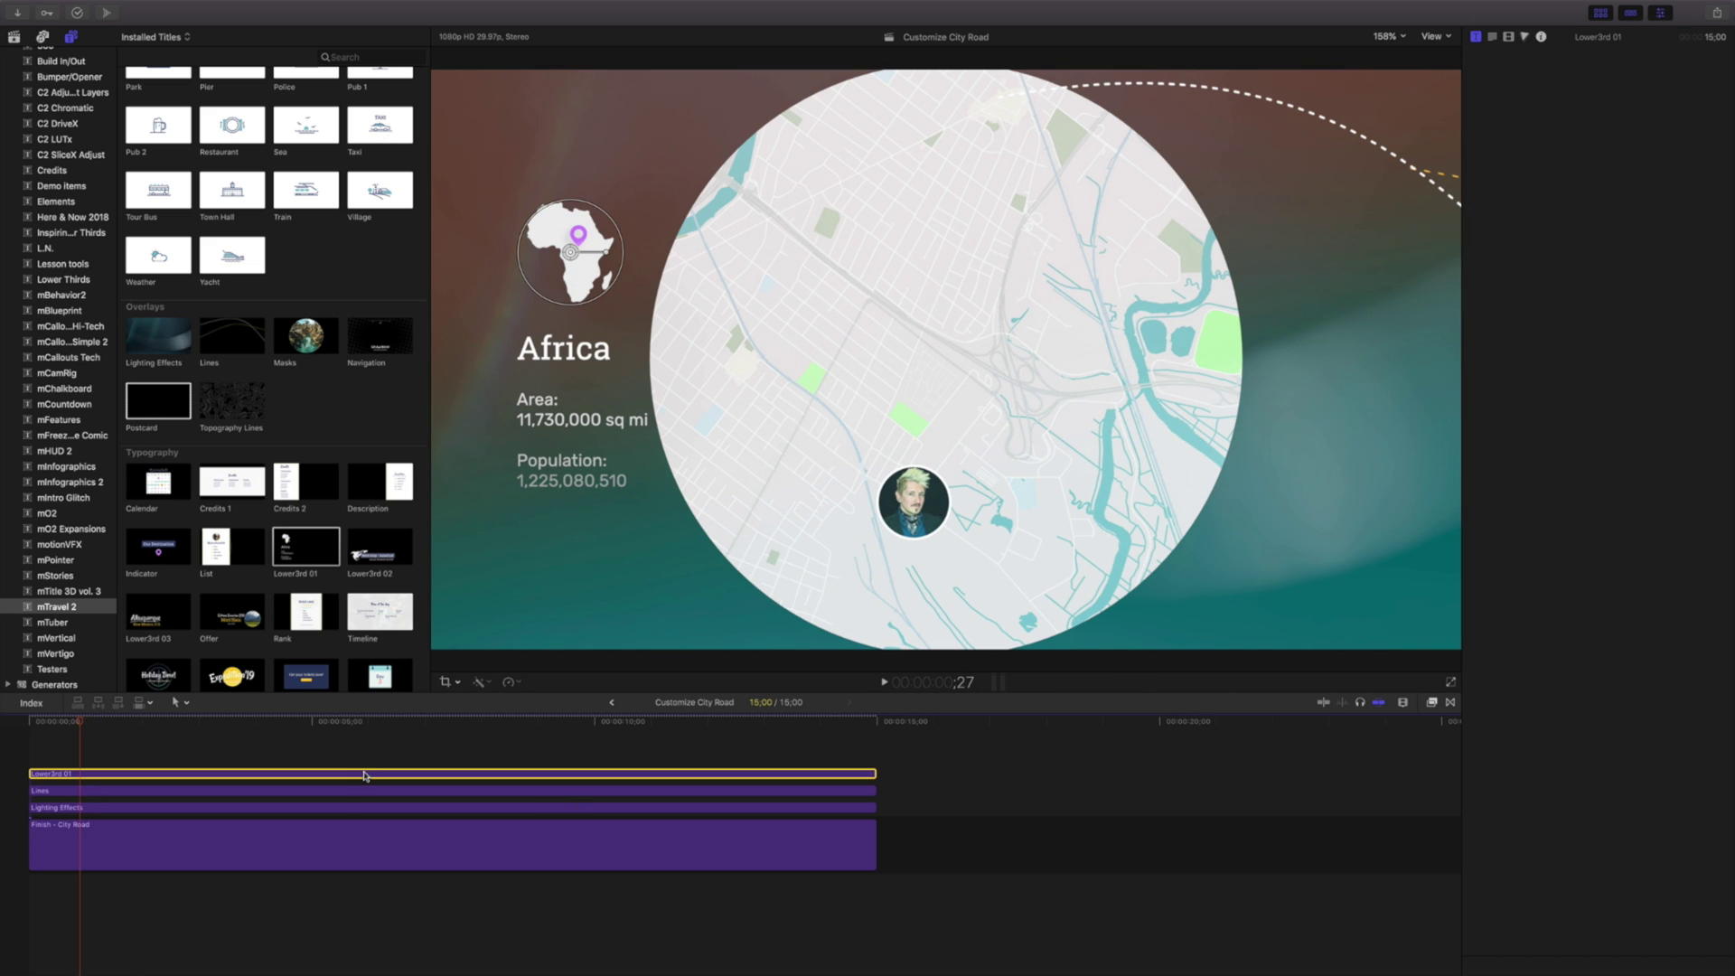
scroll(1531, 496, down, 3)
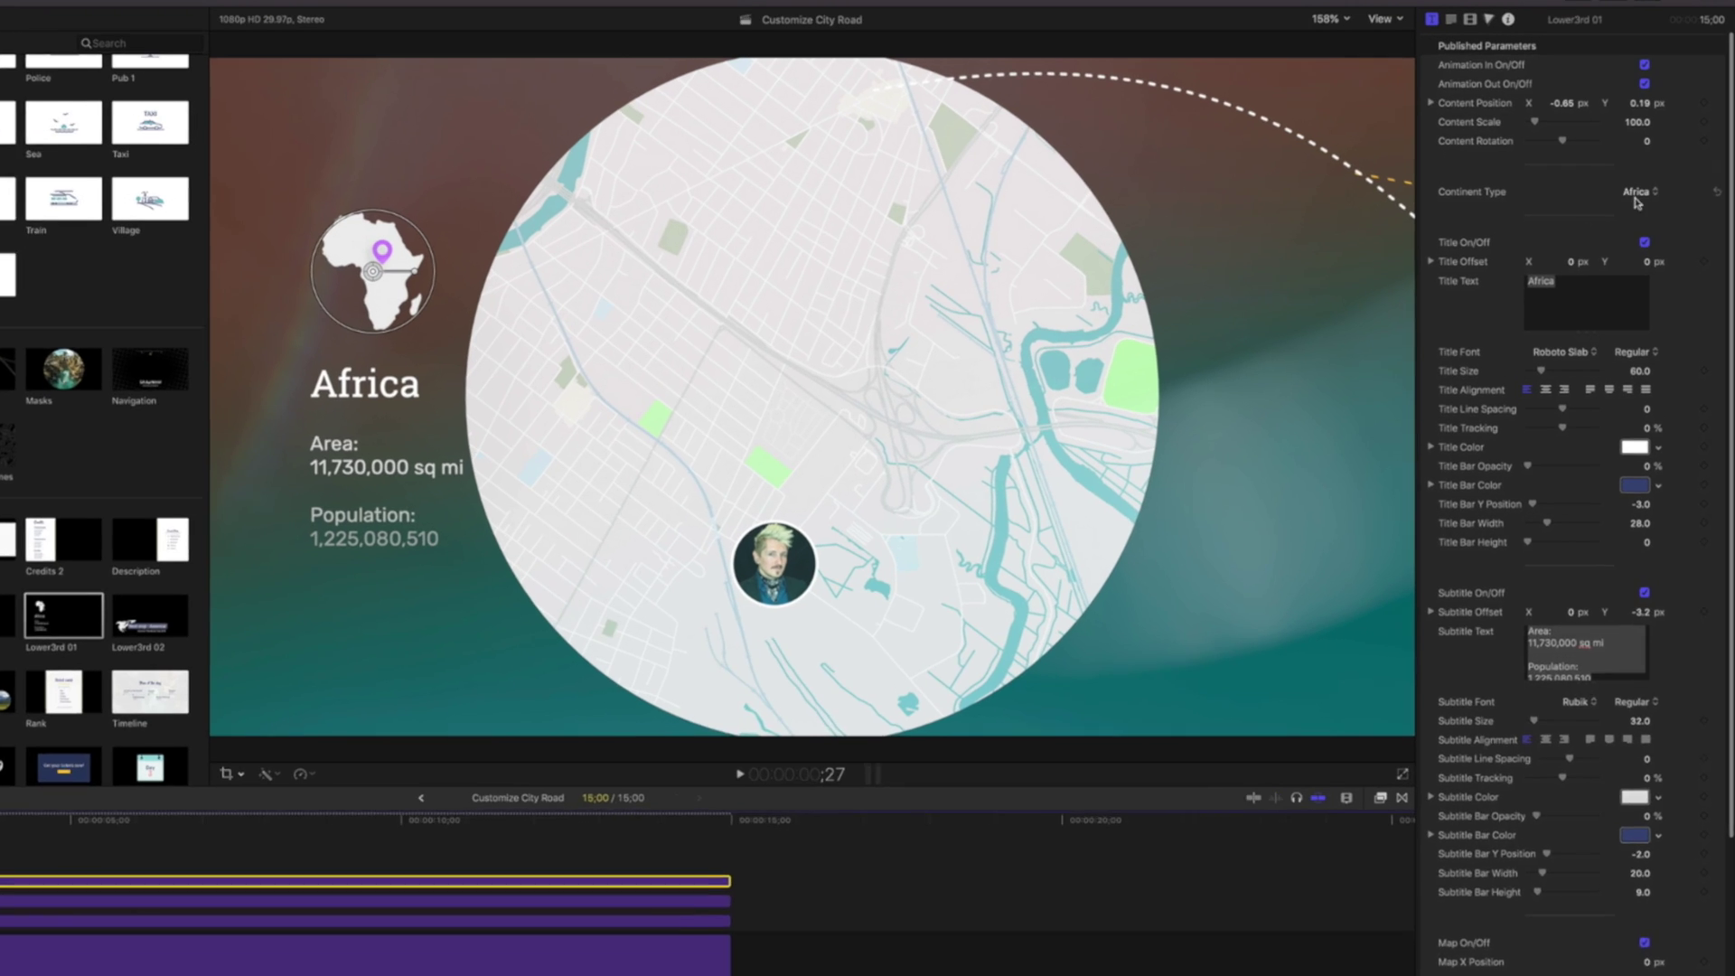
click(1651, 138)
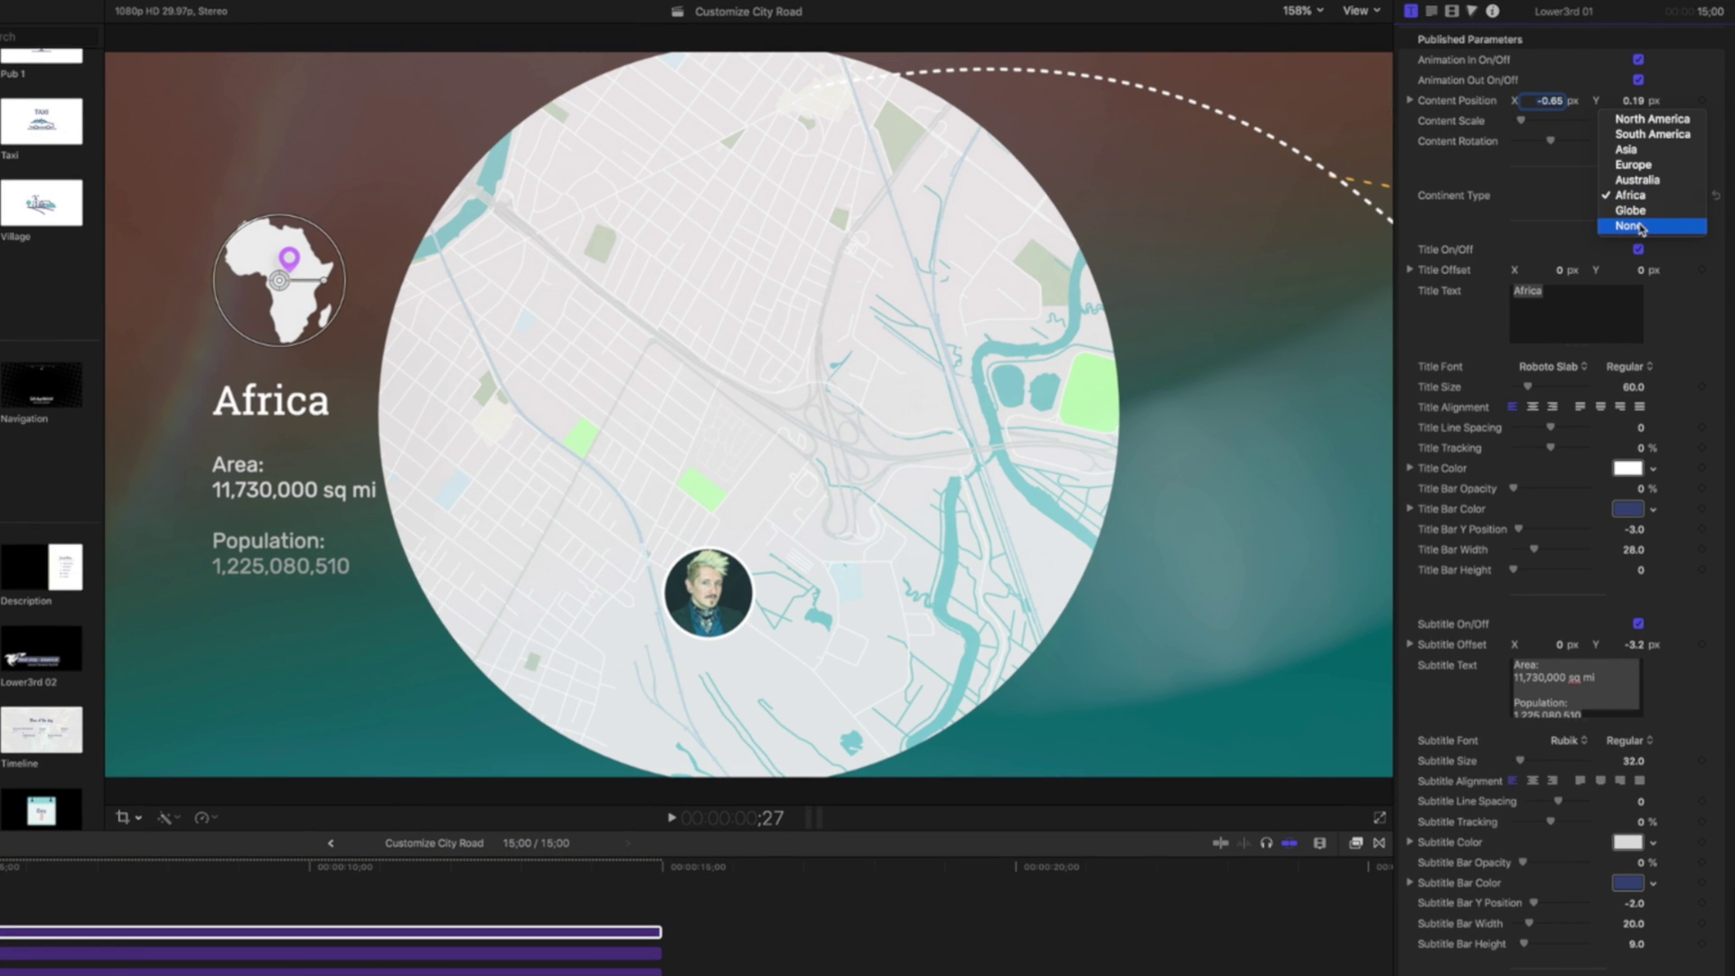
click(1642, 227)
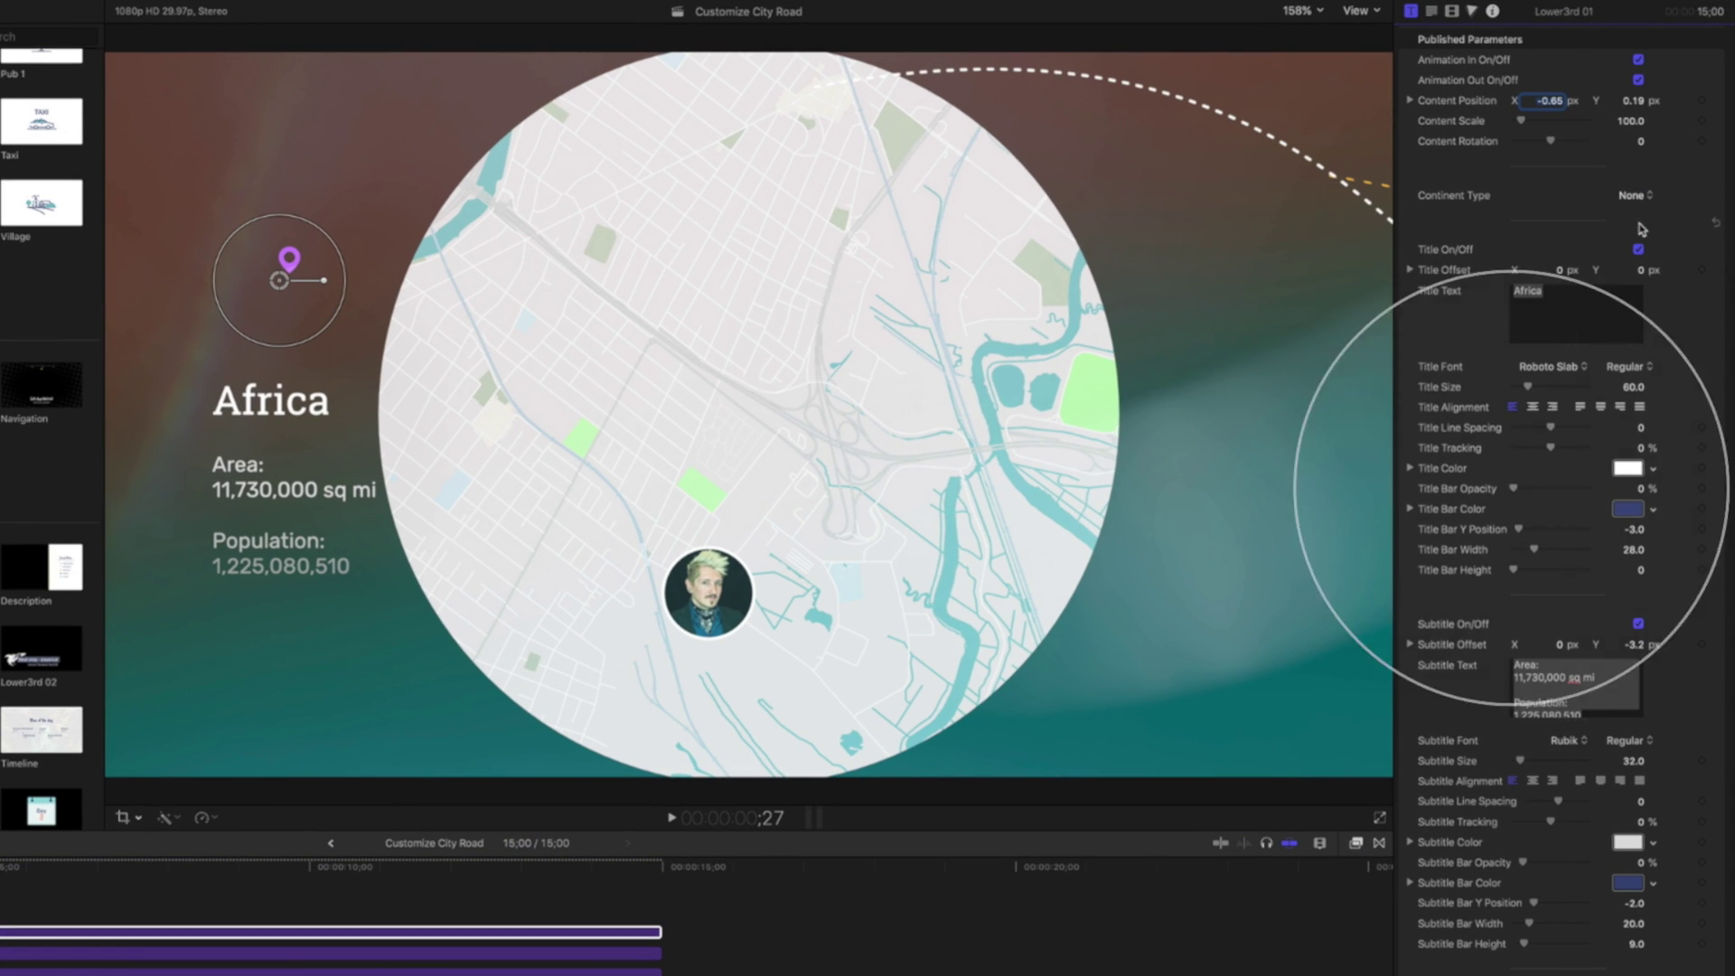
drag(1513, 489, 1516, 491)
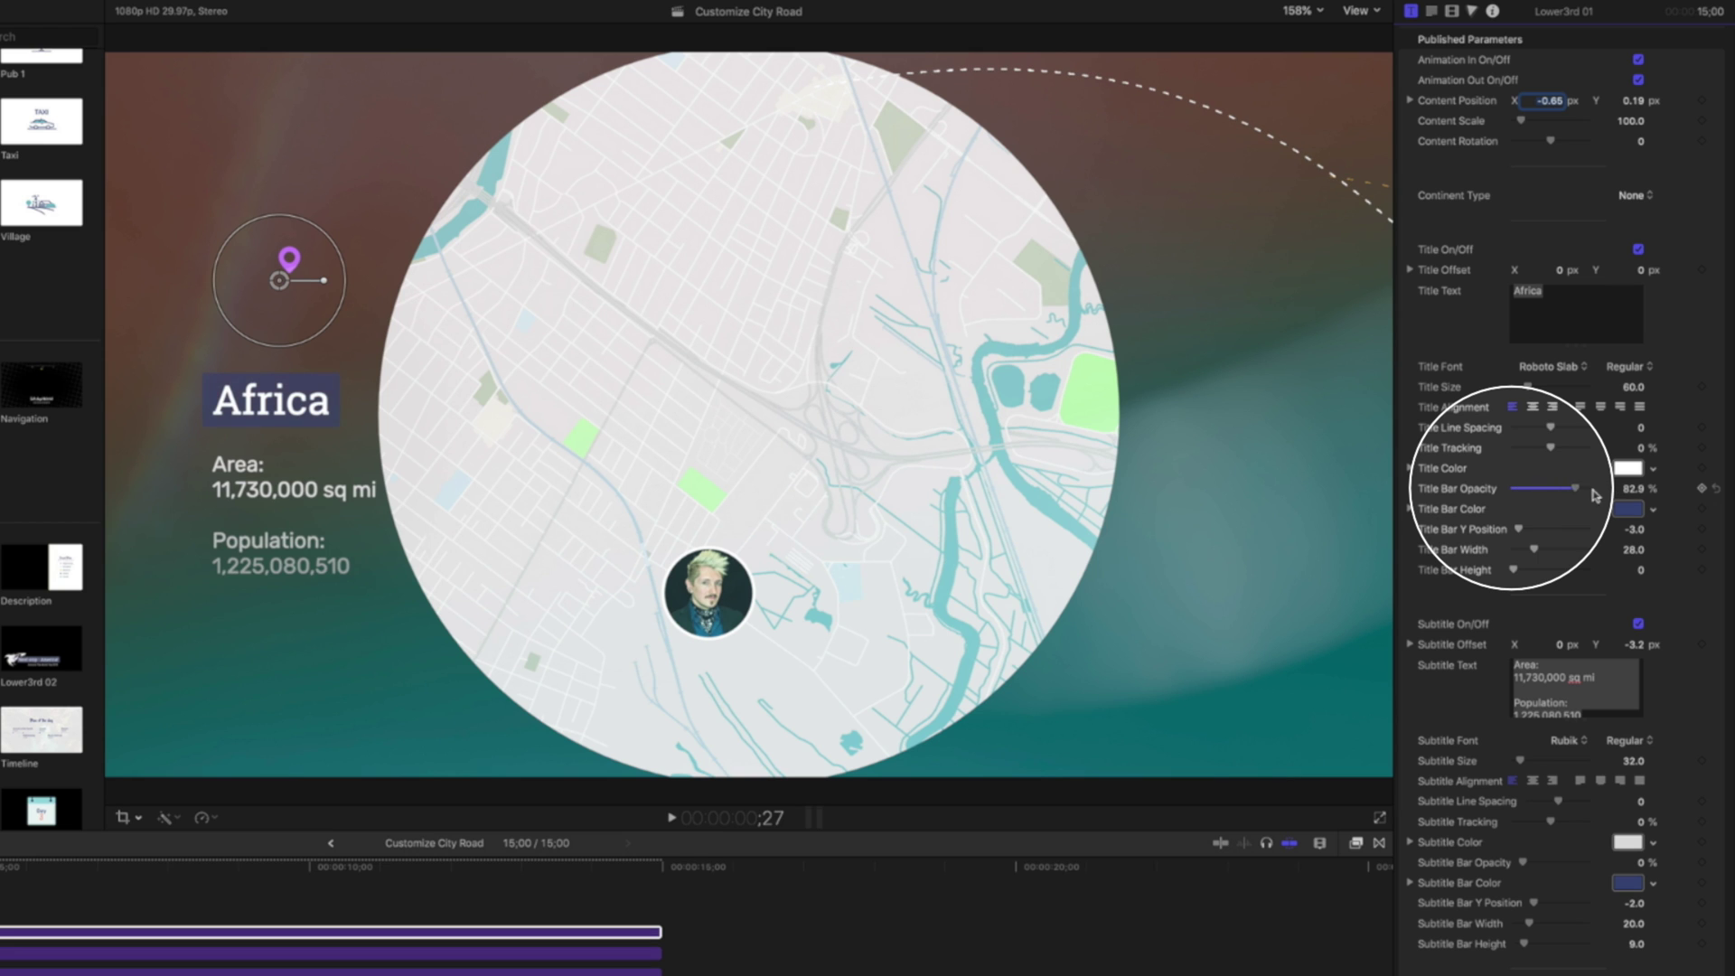
scroll(1470, 667, down, 4)
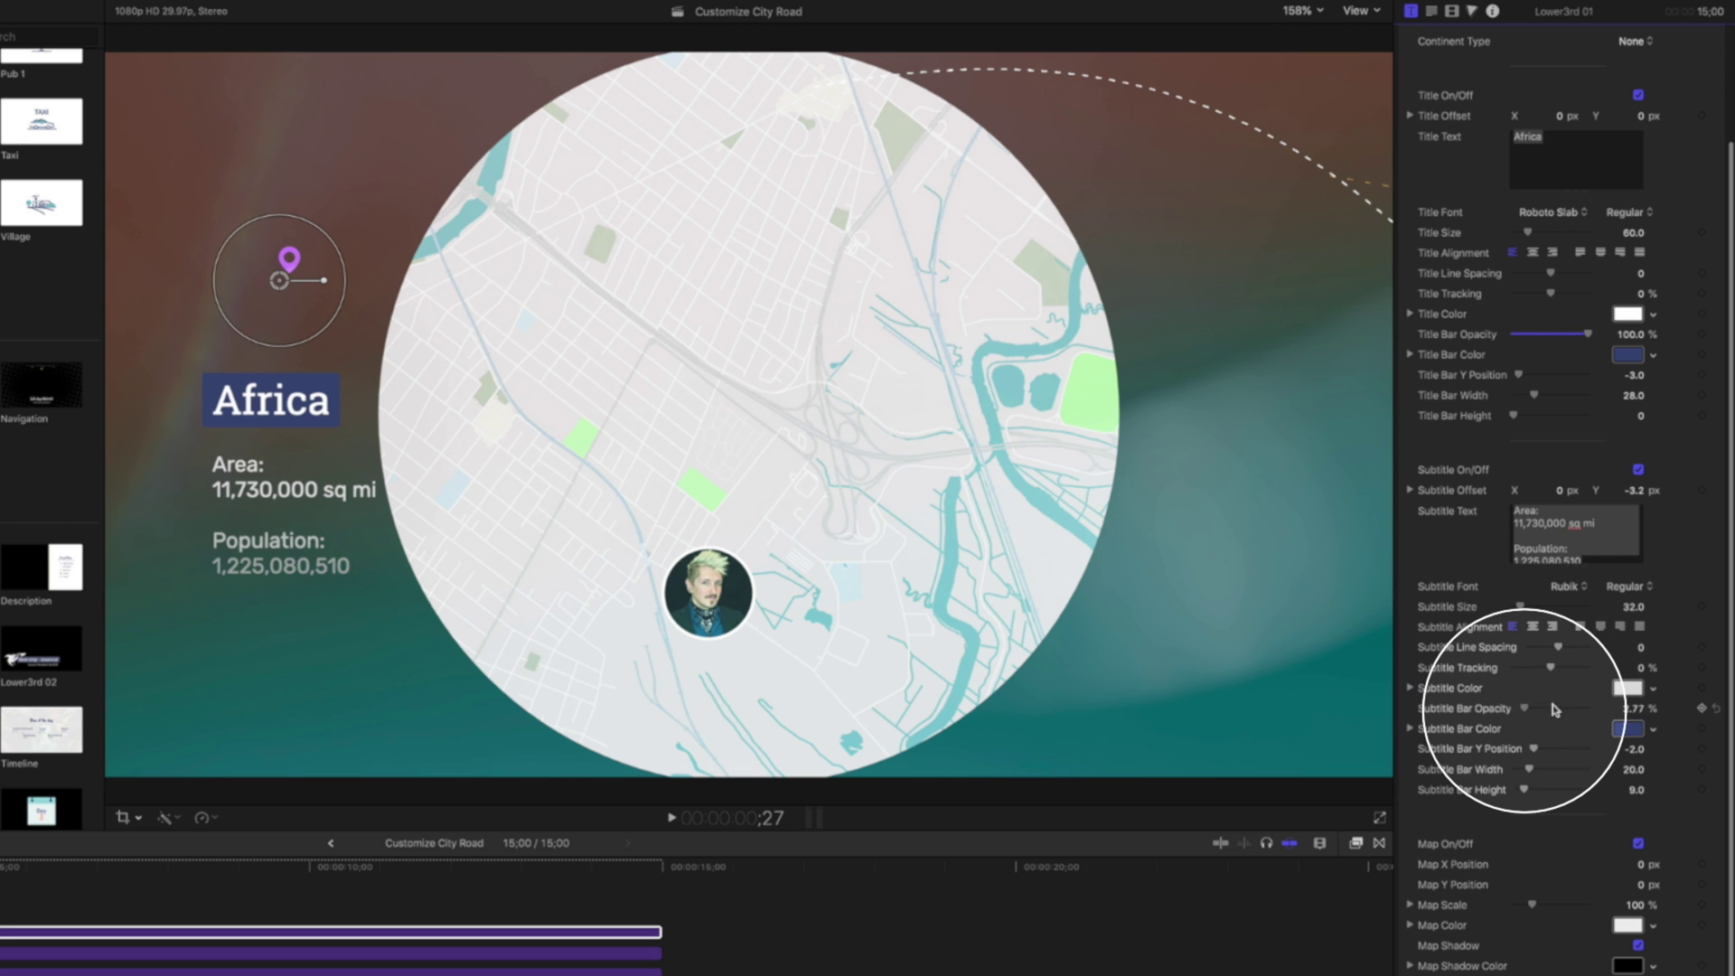
drag(1523, 708, 1588, 709)
- Retitle the lower third as 'Marathon Race'
key(space)
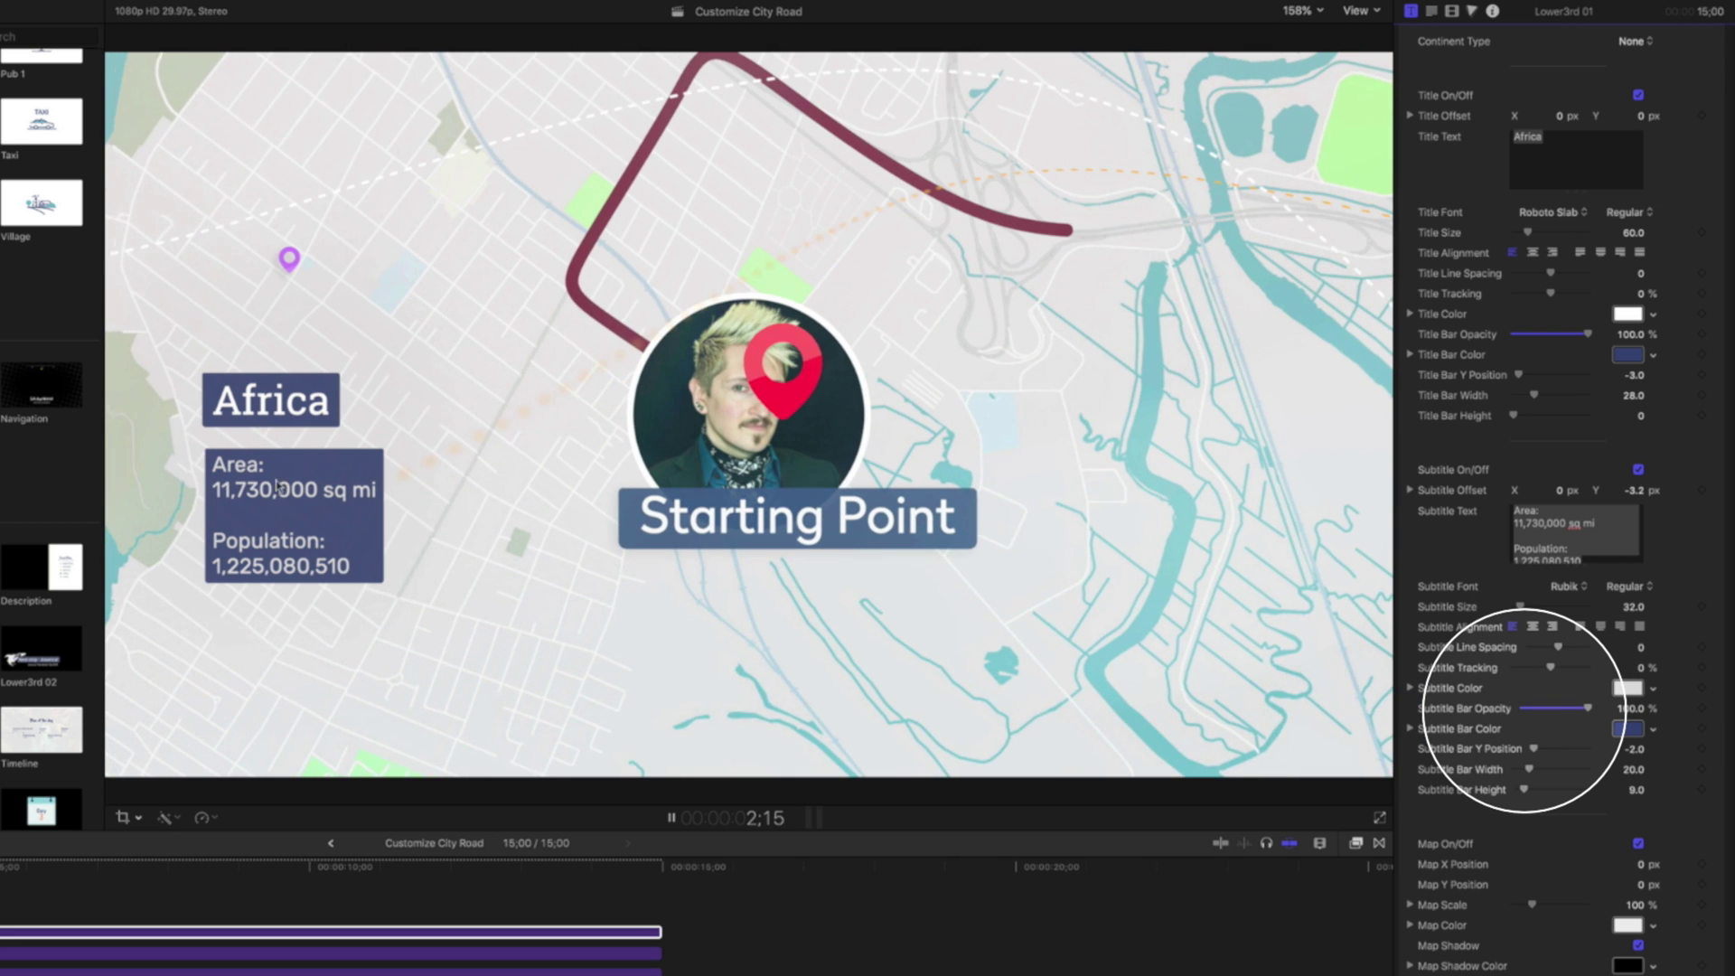
key(space)
double_click(327, 408)
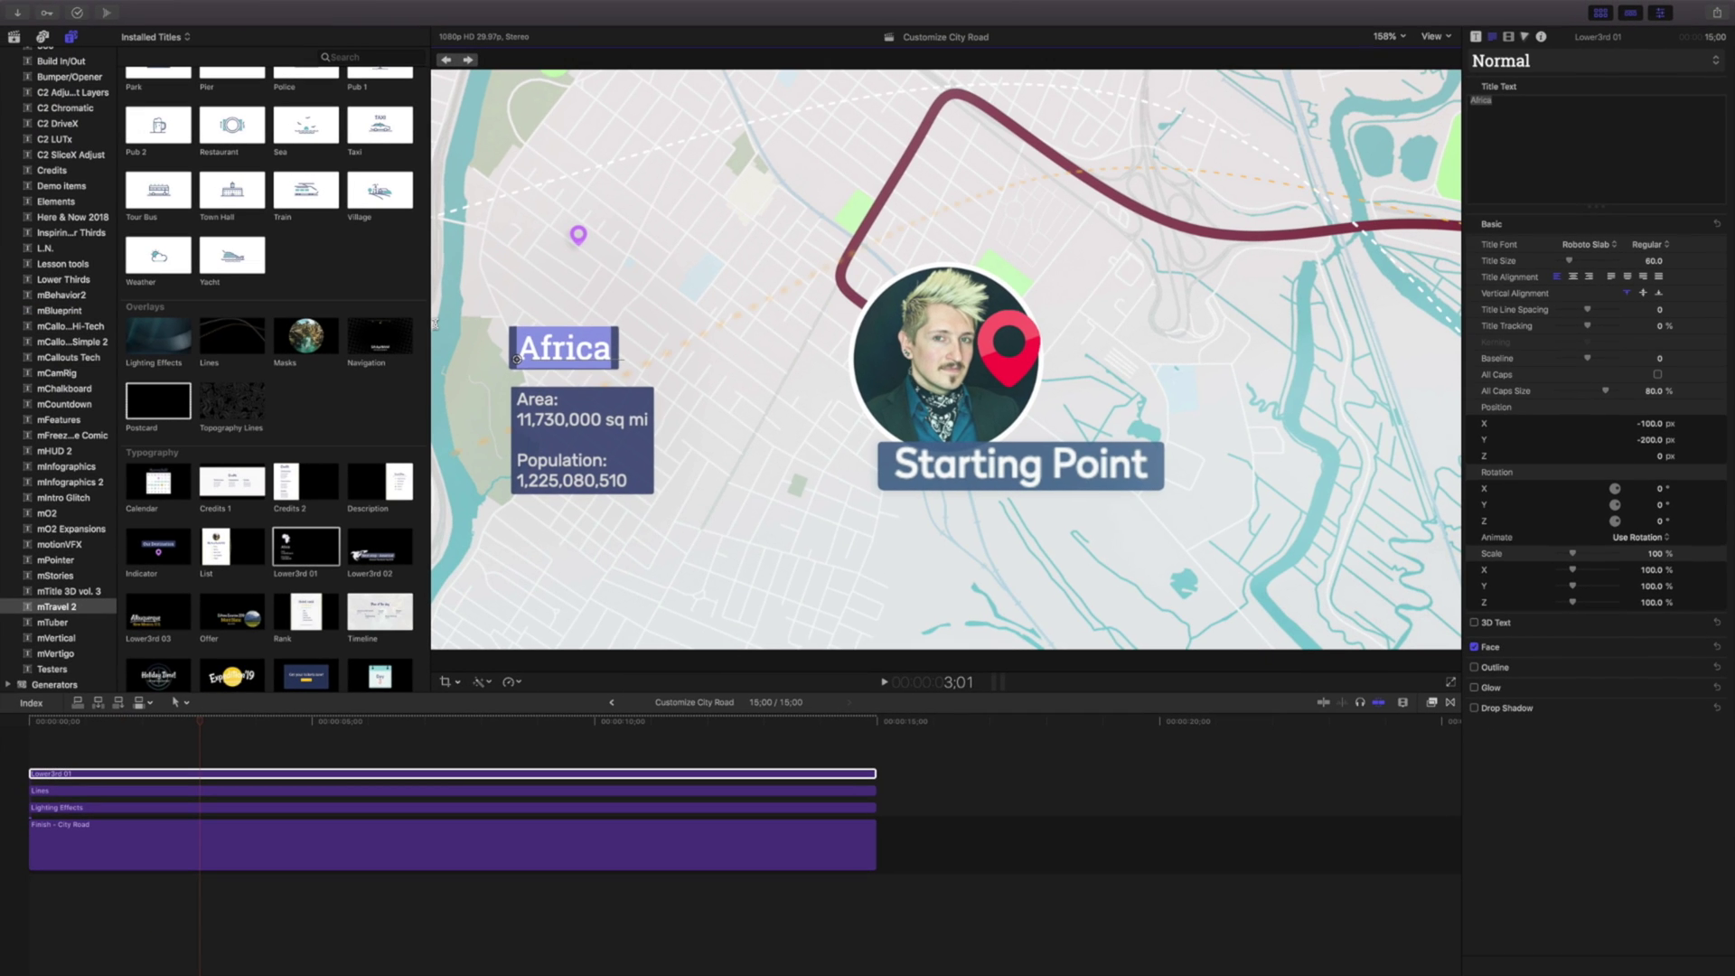
text(Marathon Race)
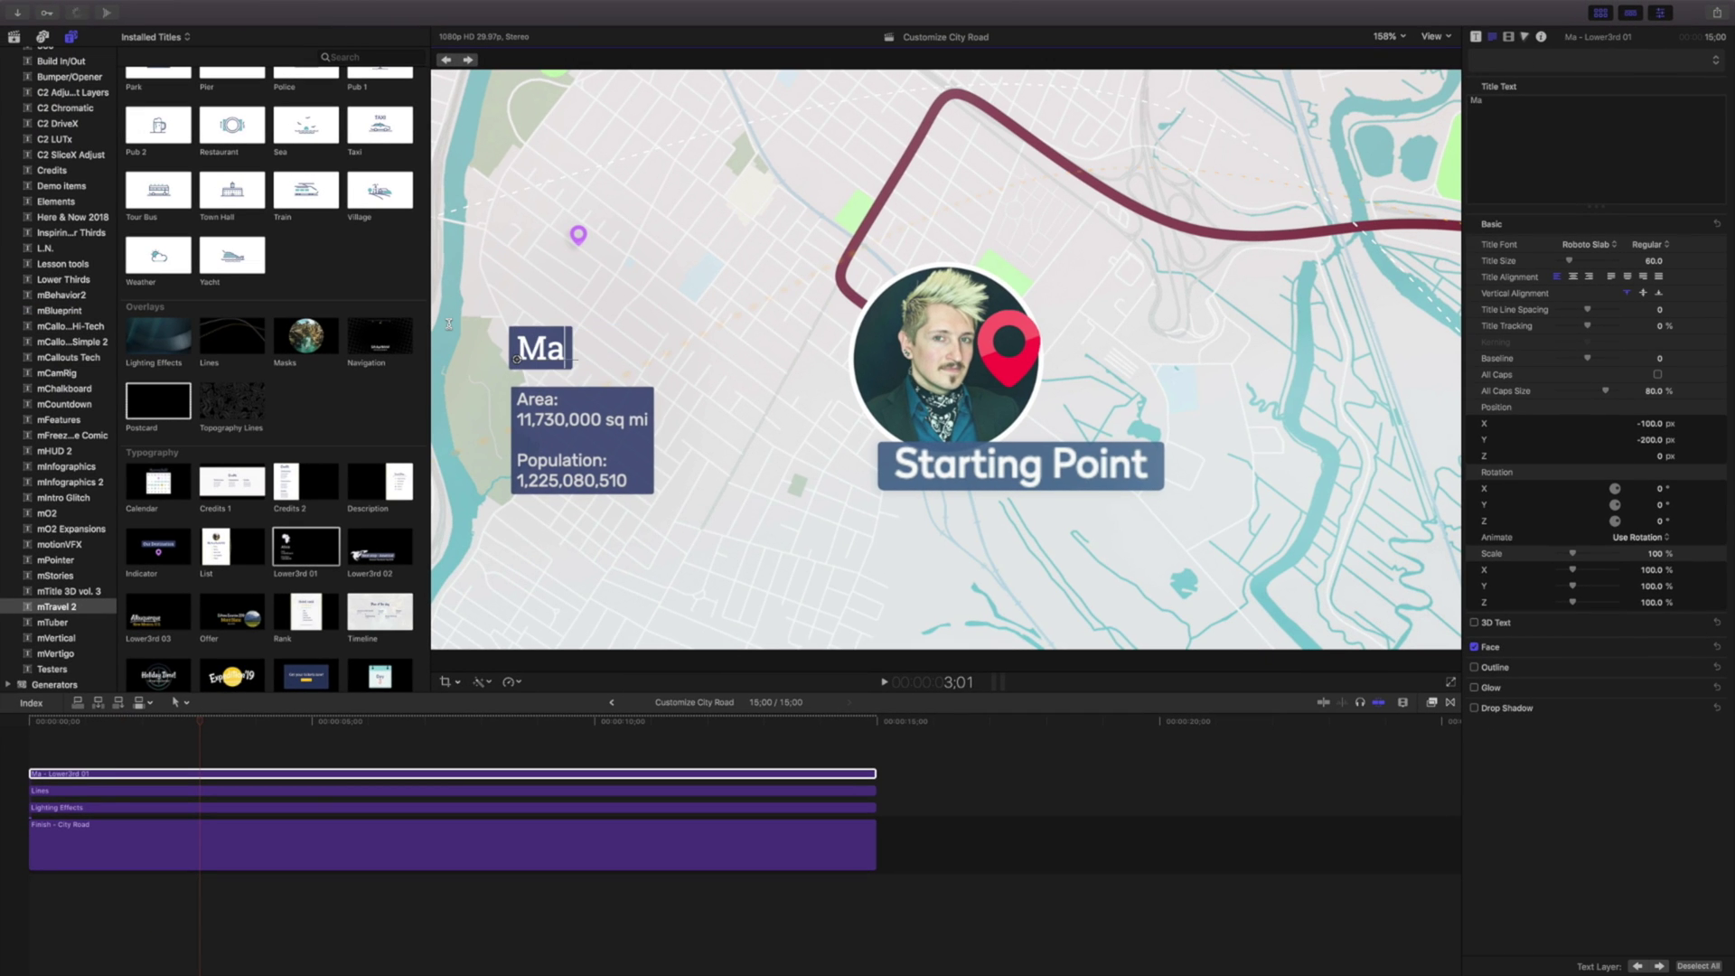
- Replace the subtitle's area line with 'Number of Runners 360'
click(550, 419)
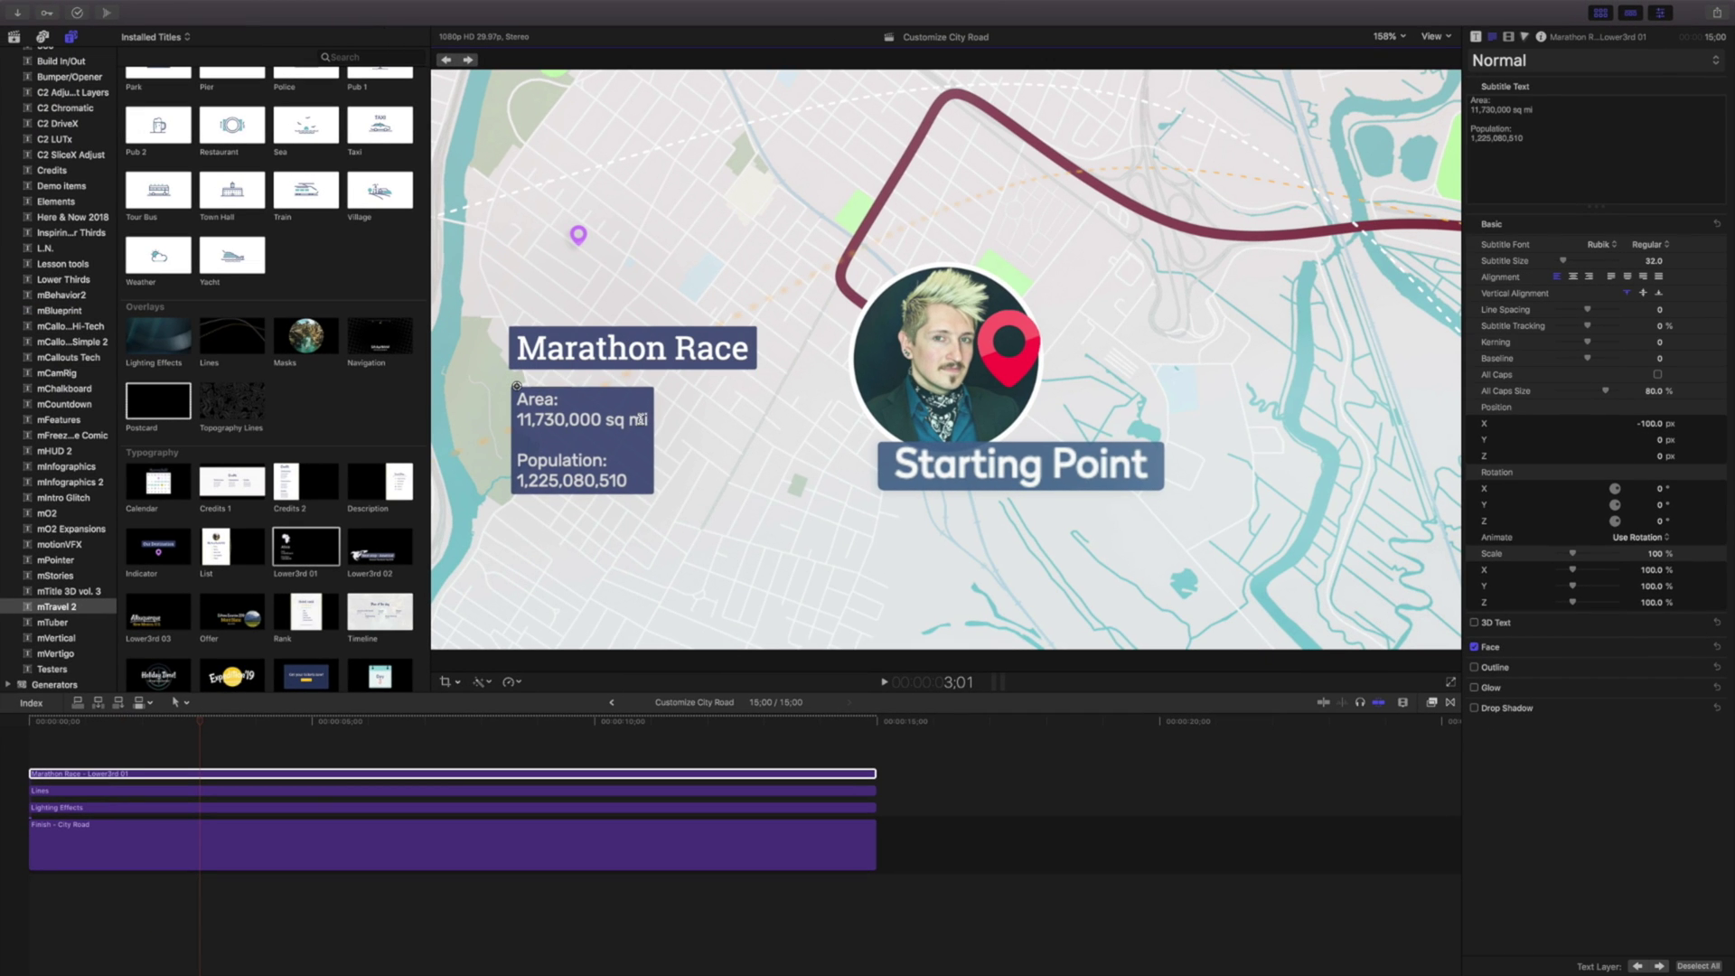
drag(645, 419, 494, 421)
triple_click(538, 399)
text(Number of Runners)
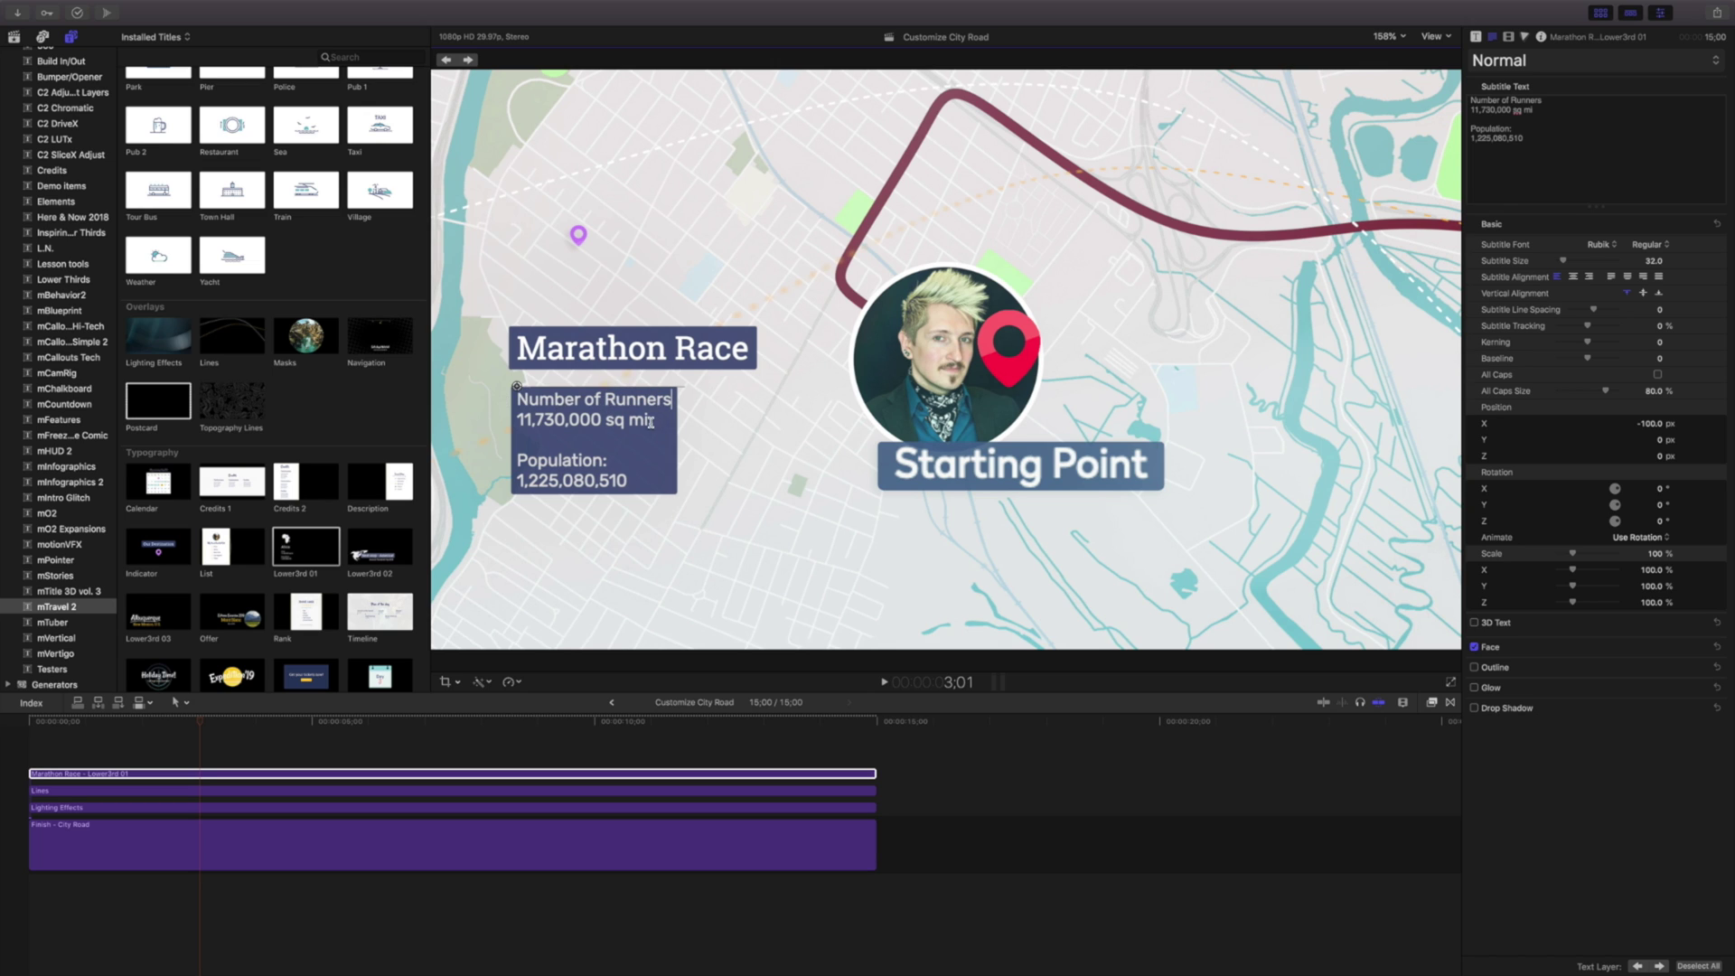
drag(650, 422, 473, 417)
text(360)
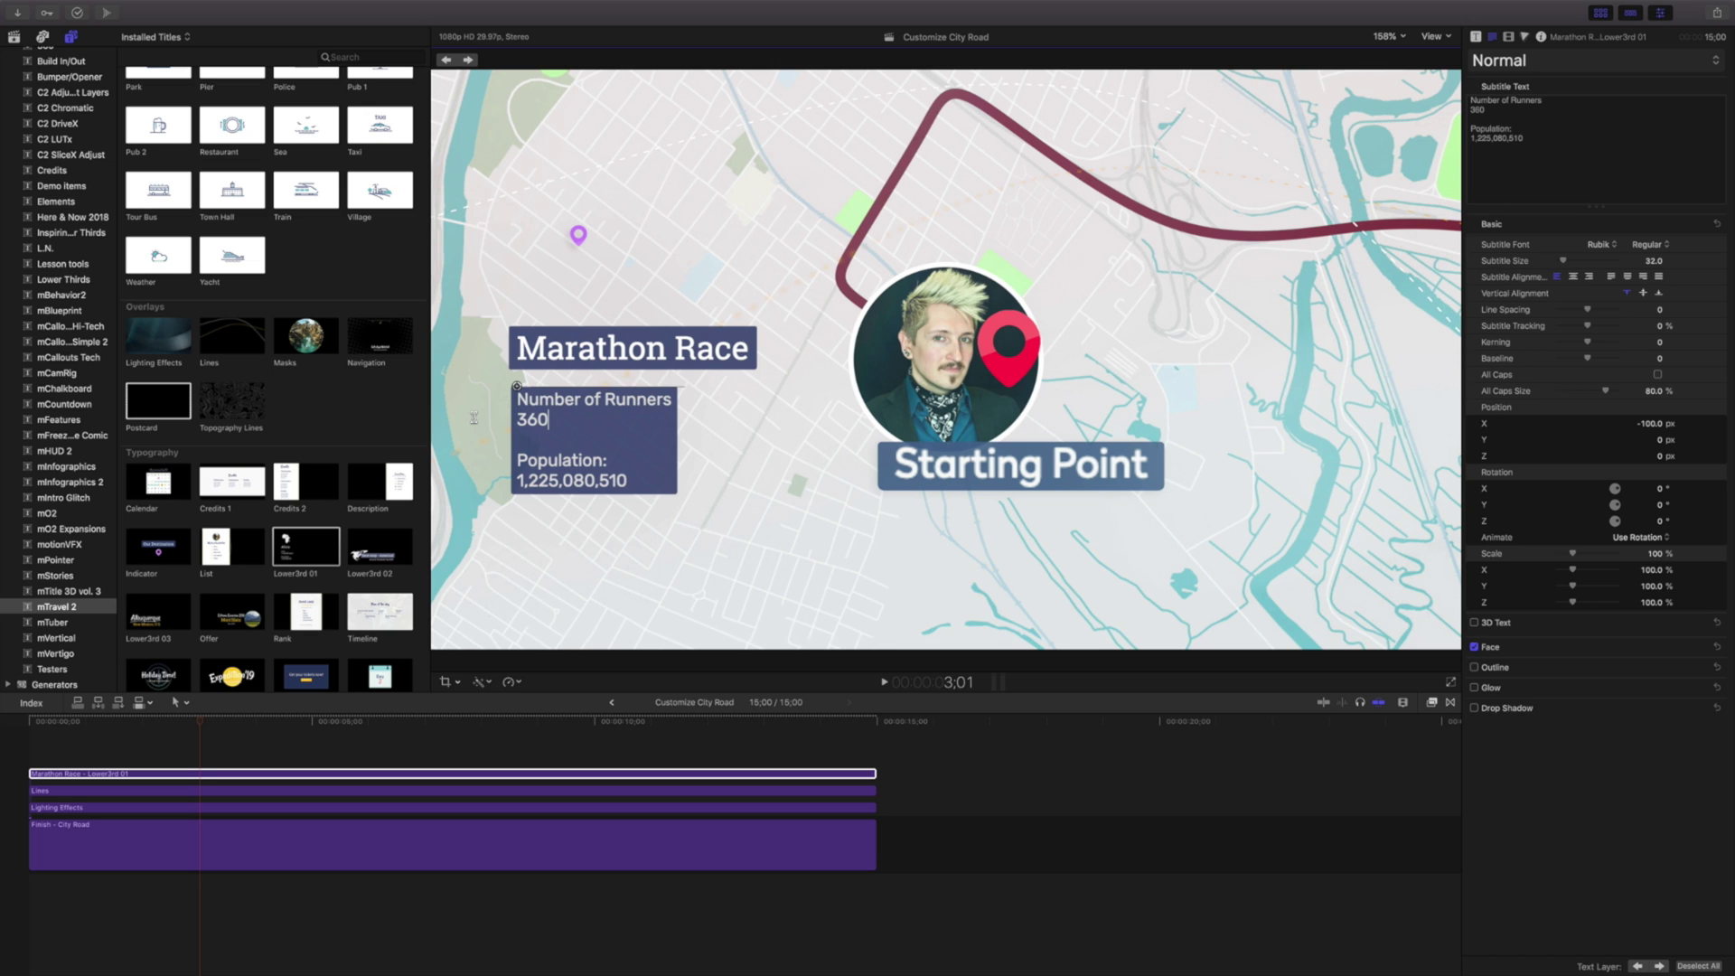
- Replace the population line with 'Average Time: 6:24'
drag(618, 480, 506, 459)
text(Average Time:)
drag(627, 480, 509, 480)
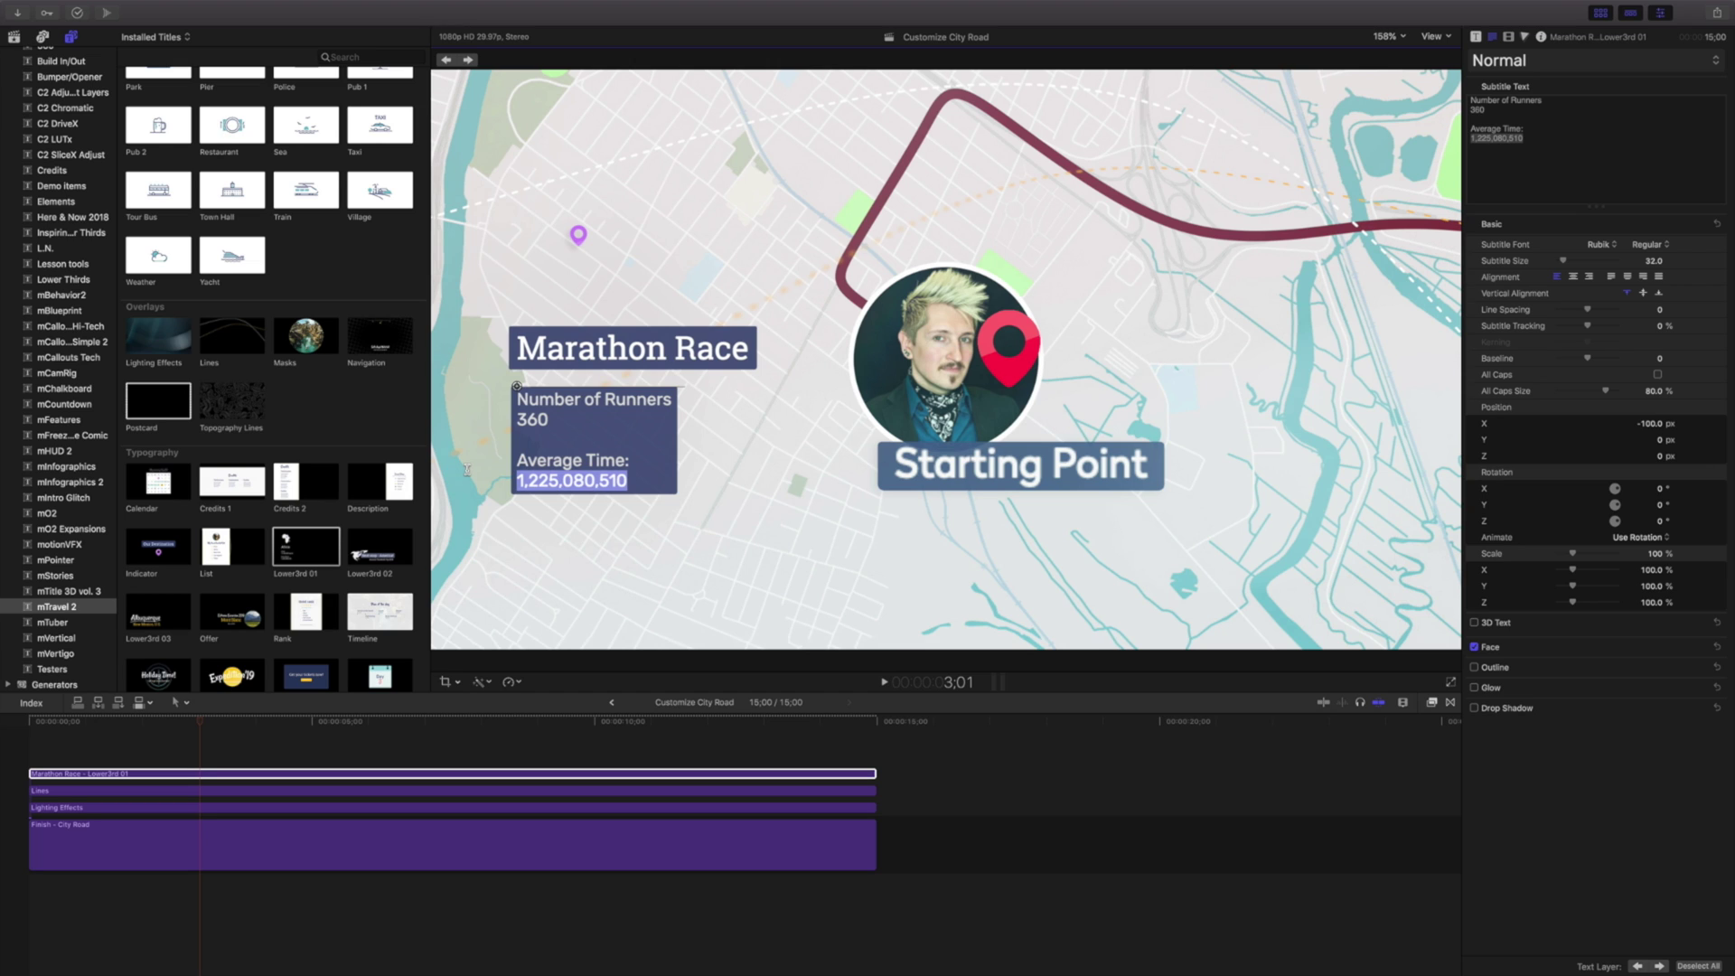
text(6:24.00)
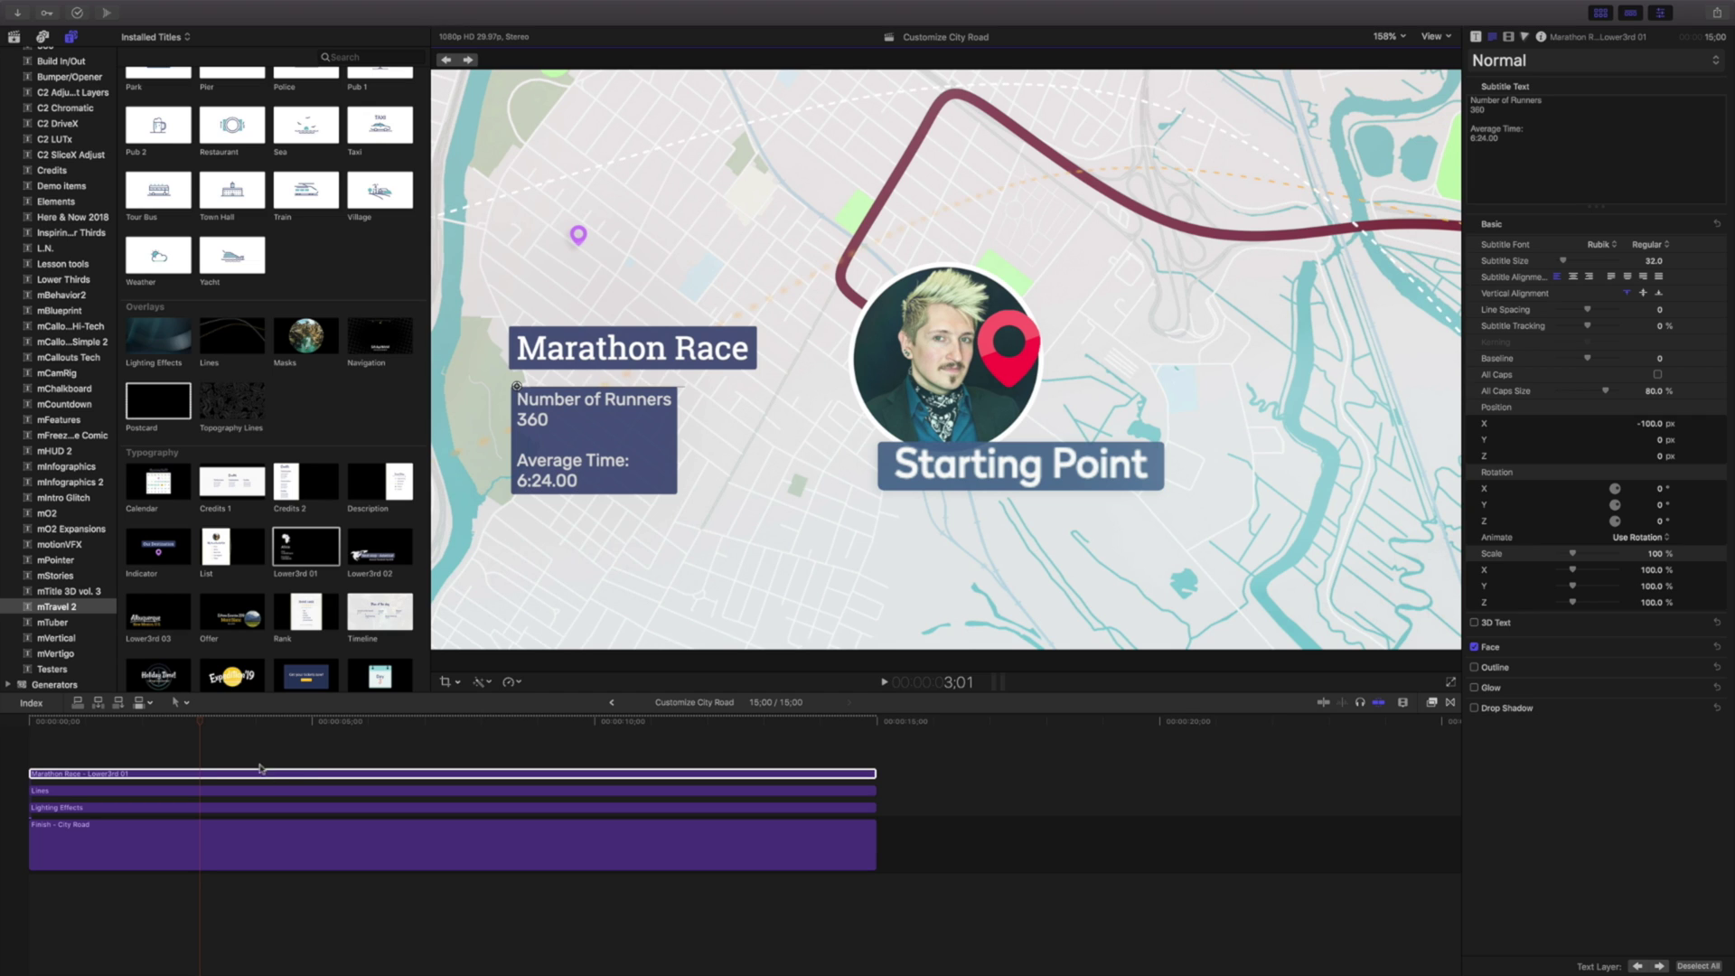
- Play the finished Marathon Race animation from the start of the timeline
click(34, 720)
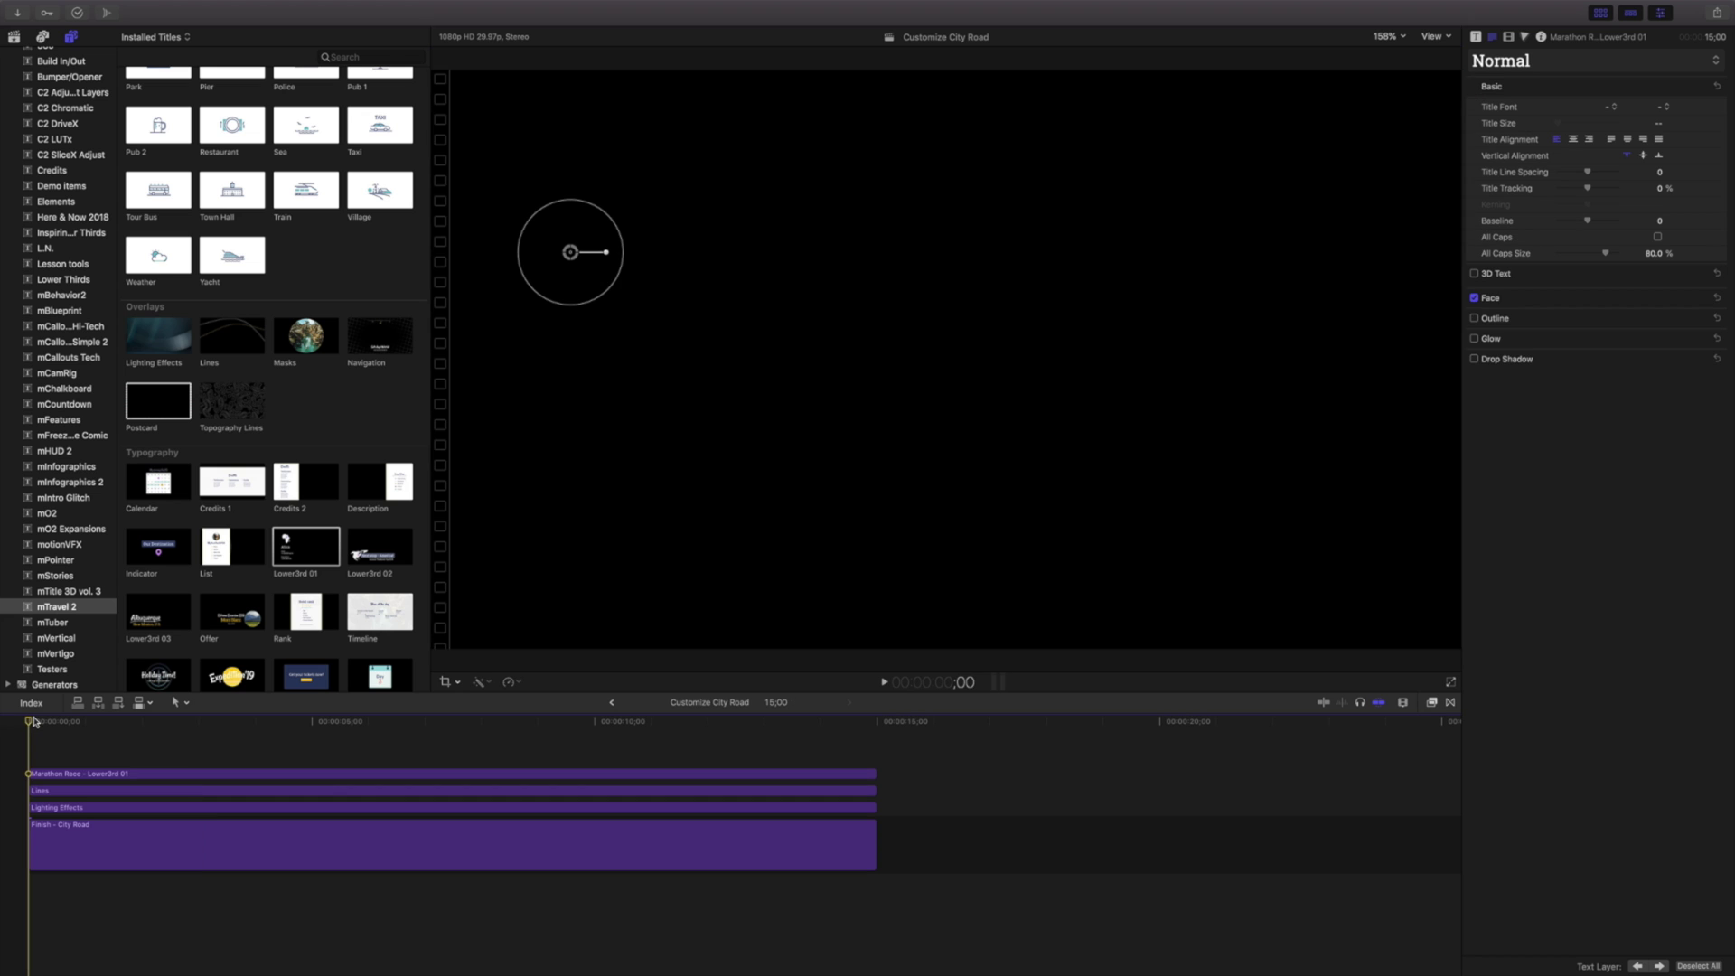
key(space)
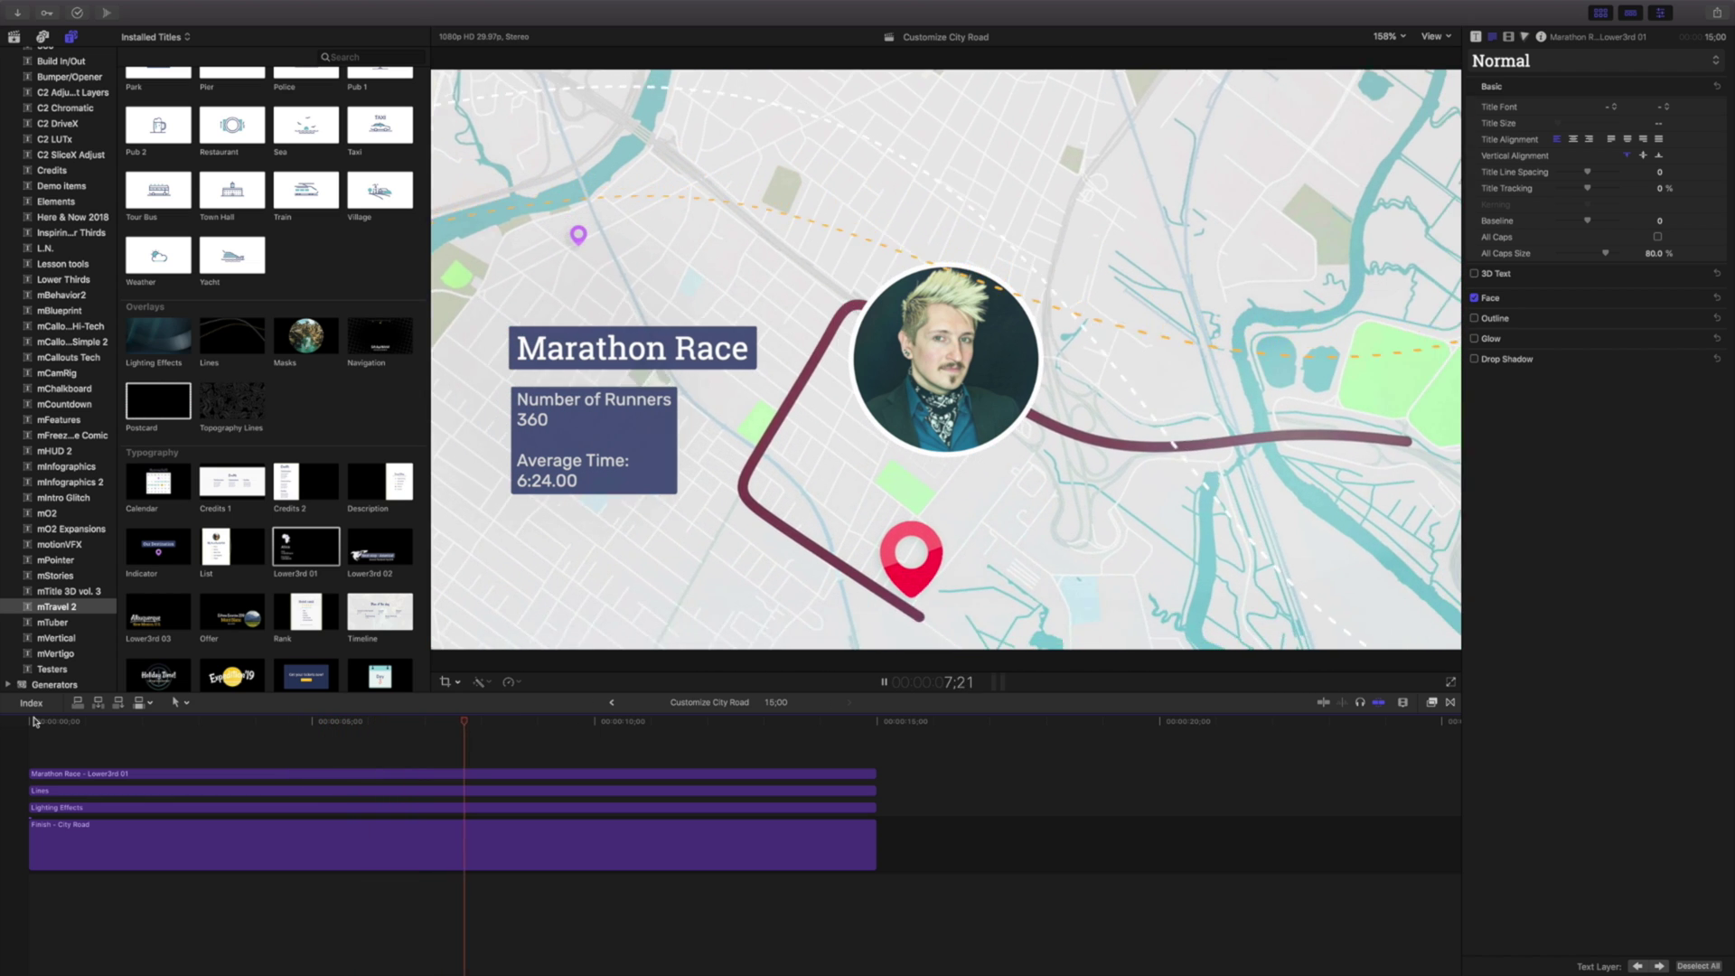
key(space)
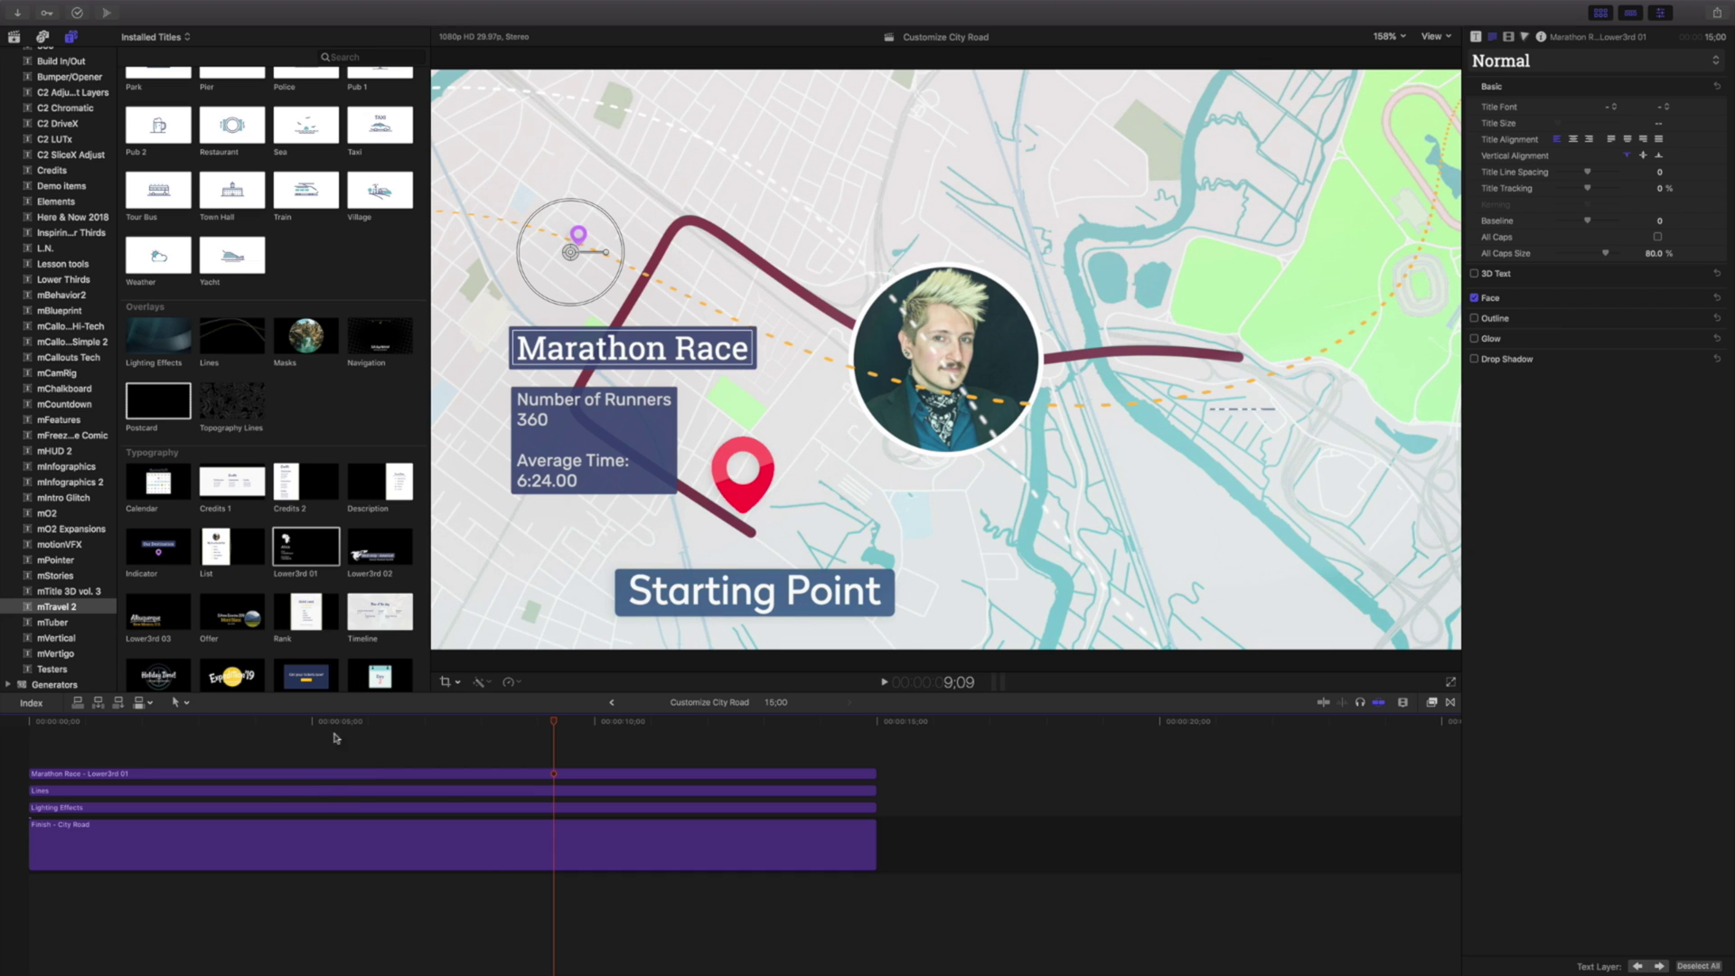
- Turn off the Marathon Race title's indicator and replay from the beginning
click(331, 772)
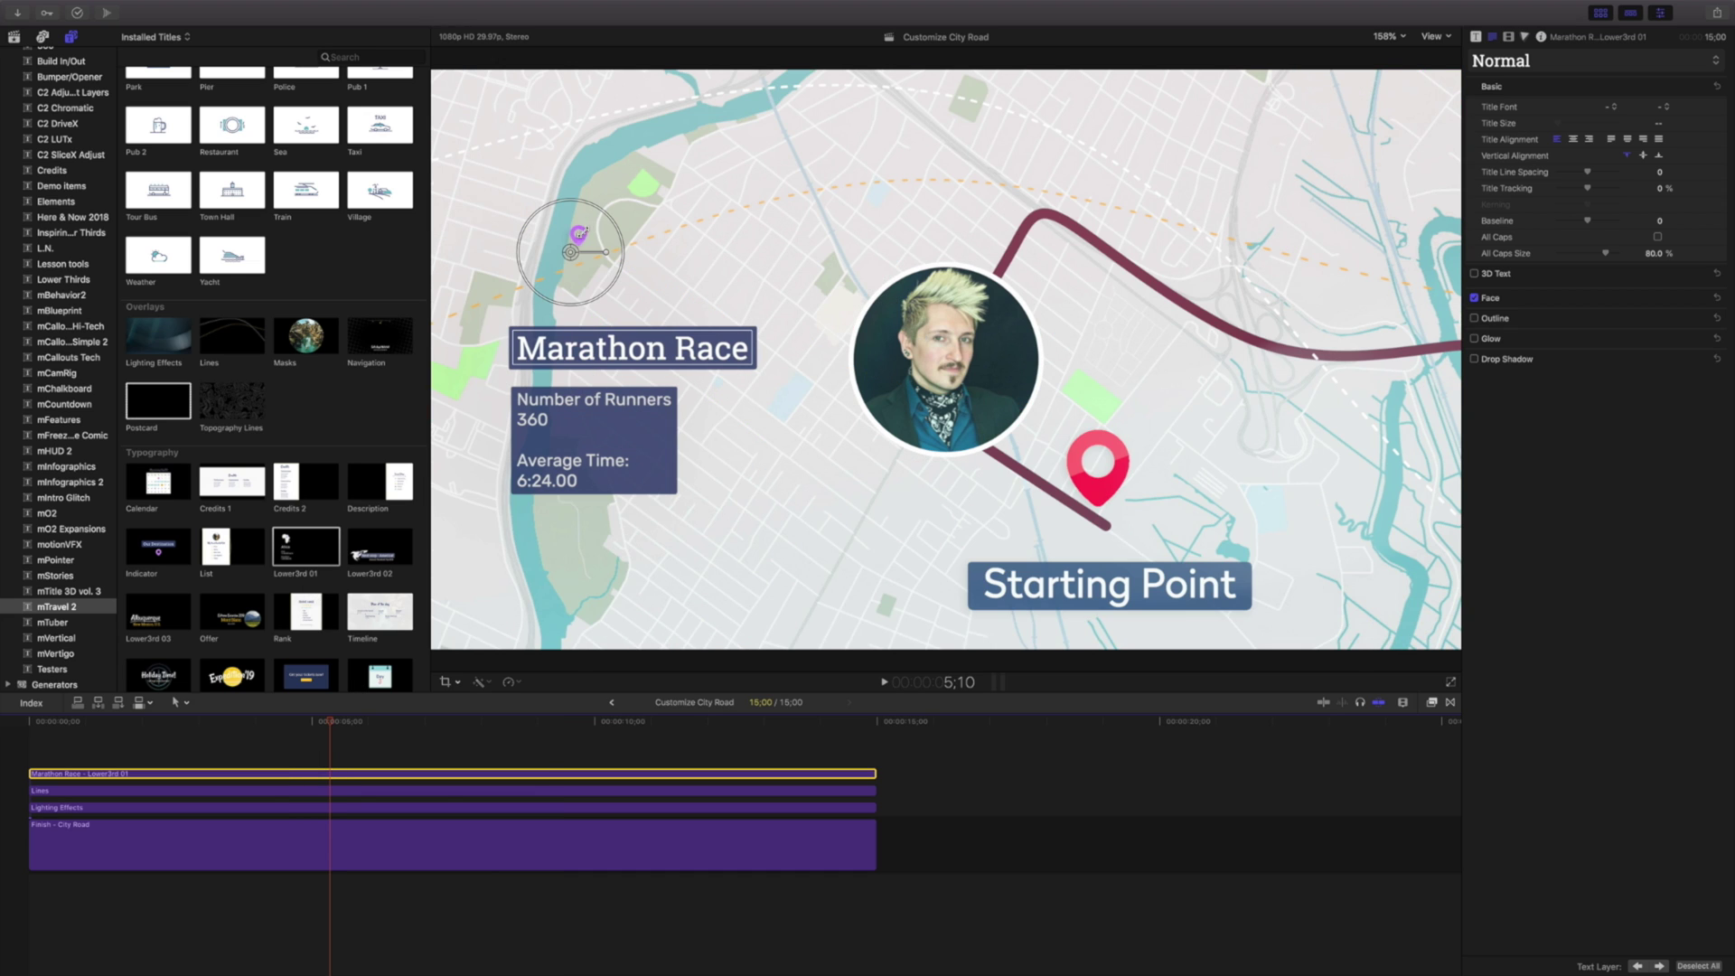
click(558, 275)
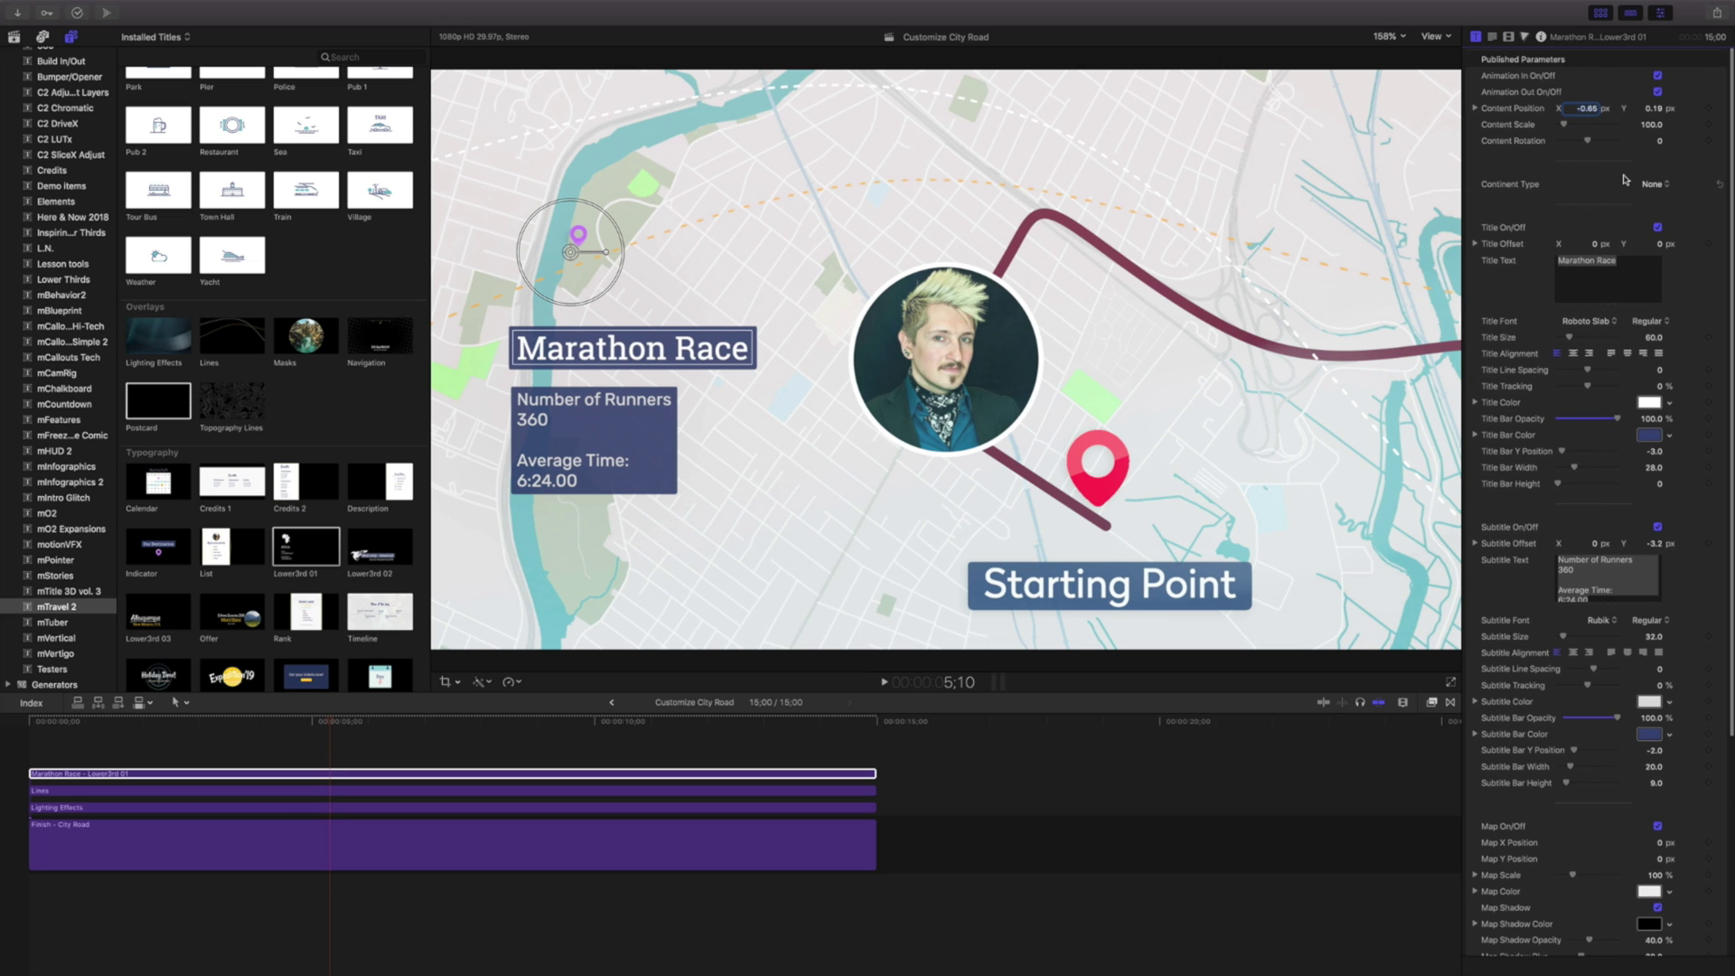
scroll(1624, 180, down, 8)
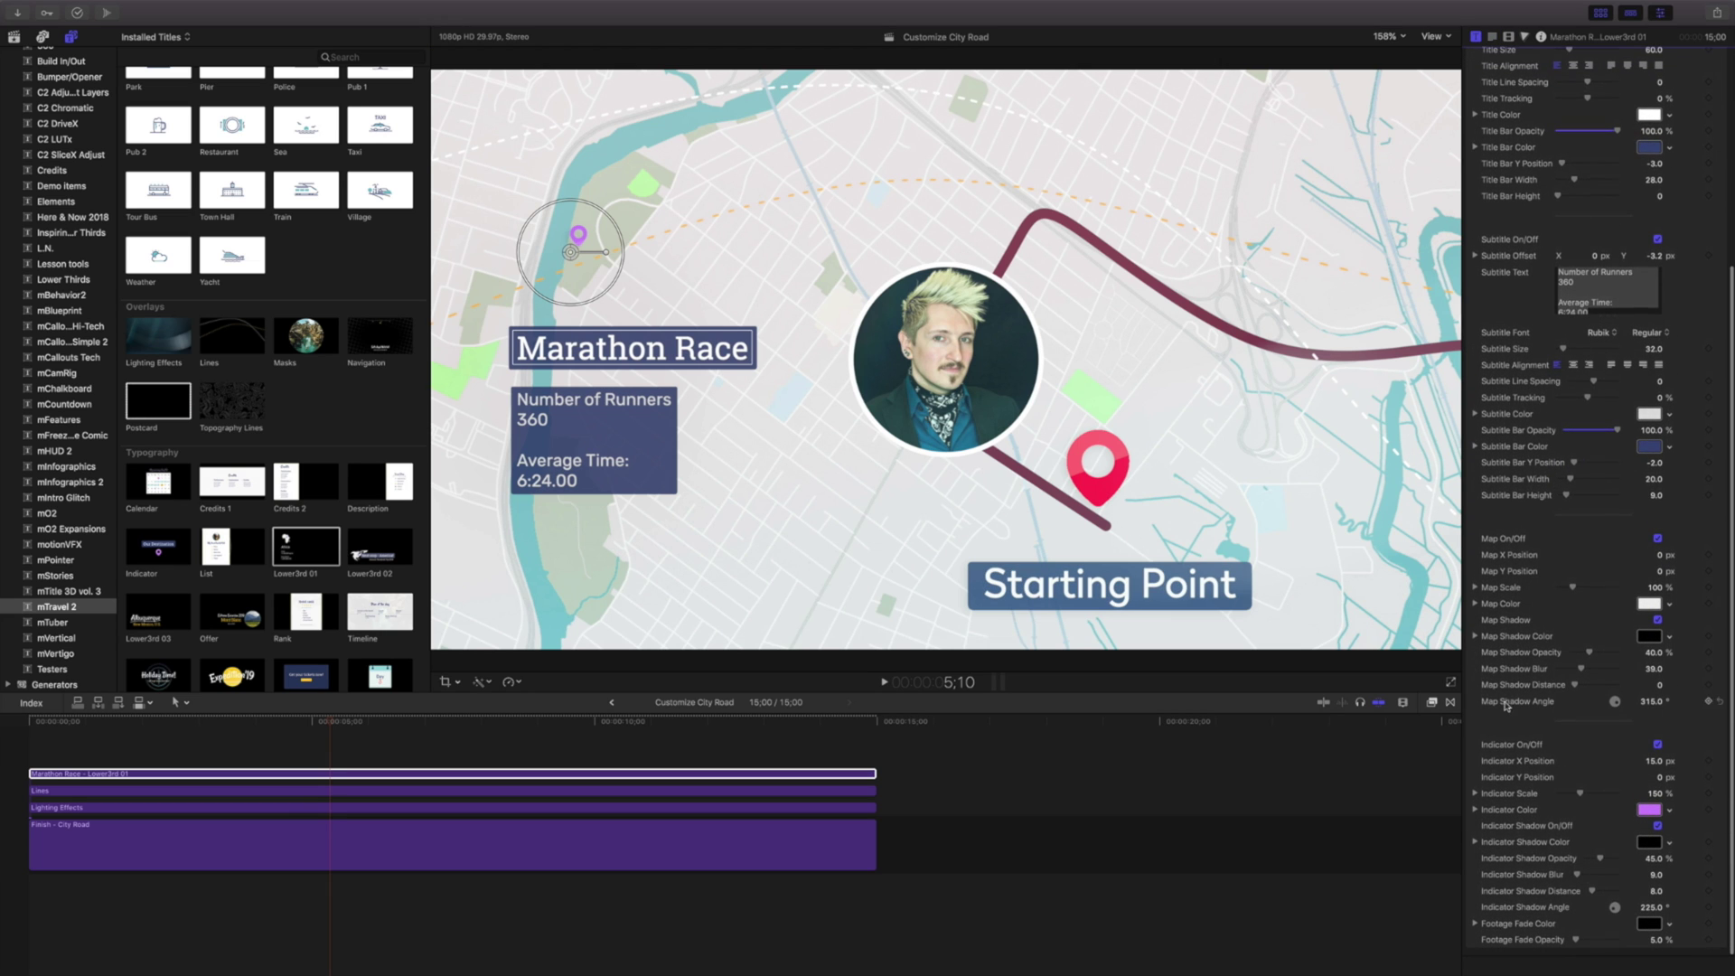
click(1659, 745)
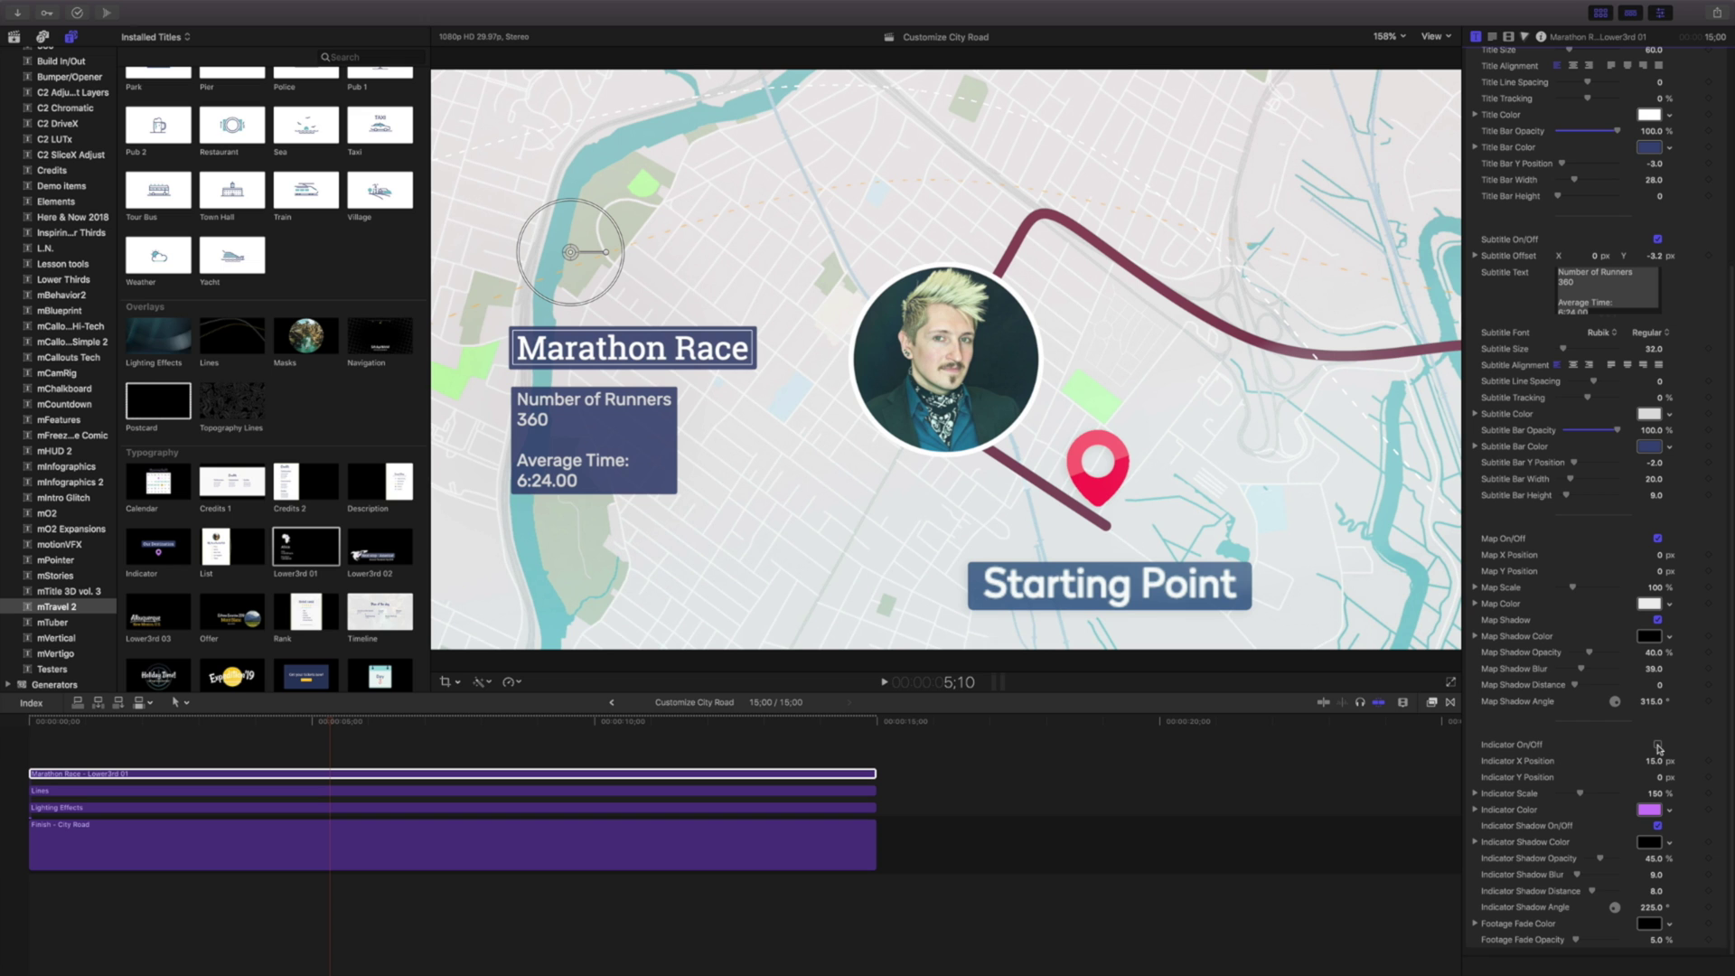
click(35, 723)
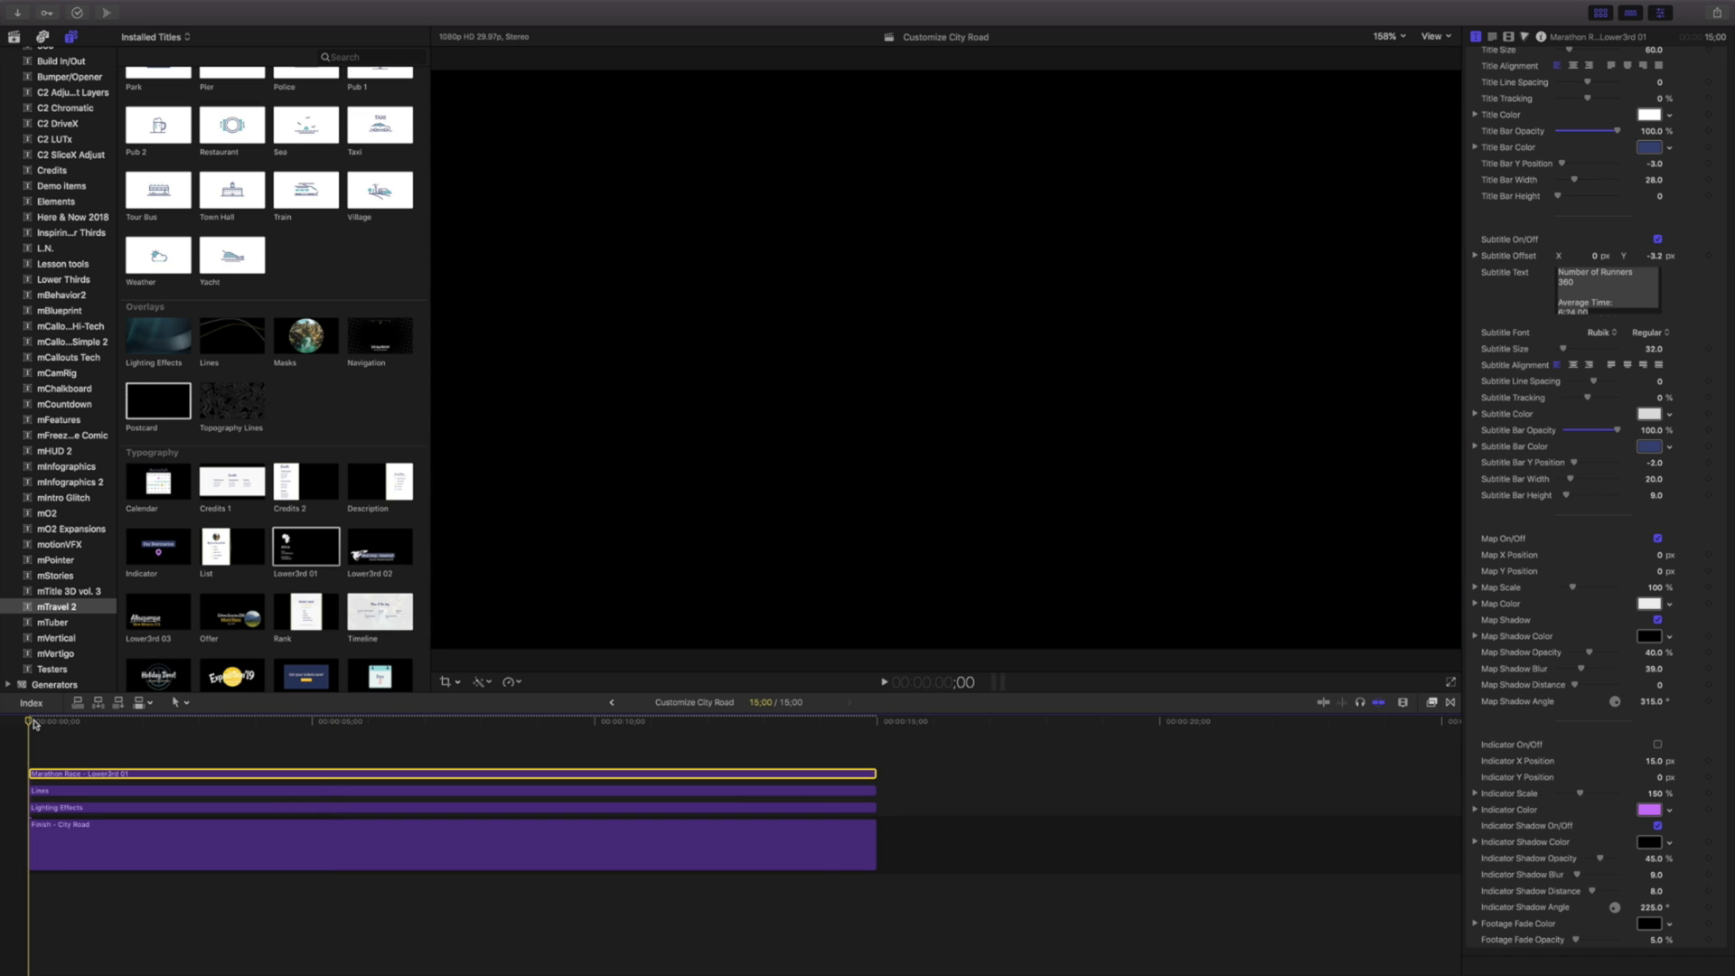
key(space)
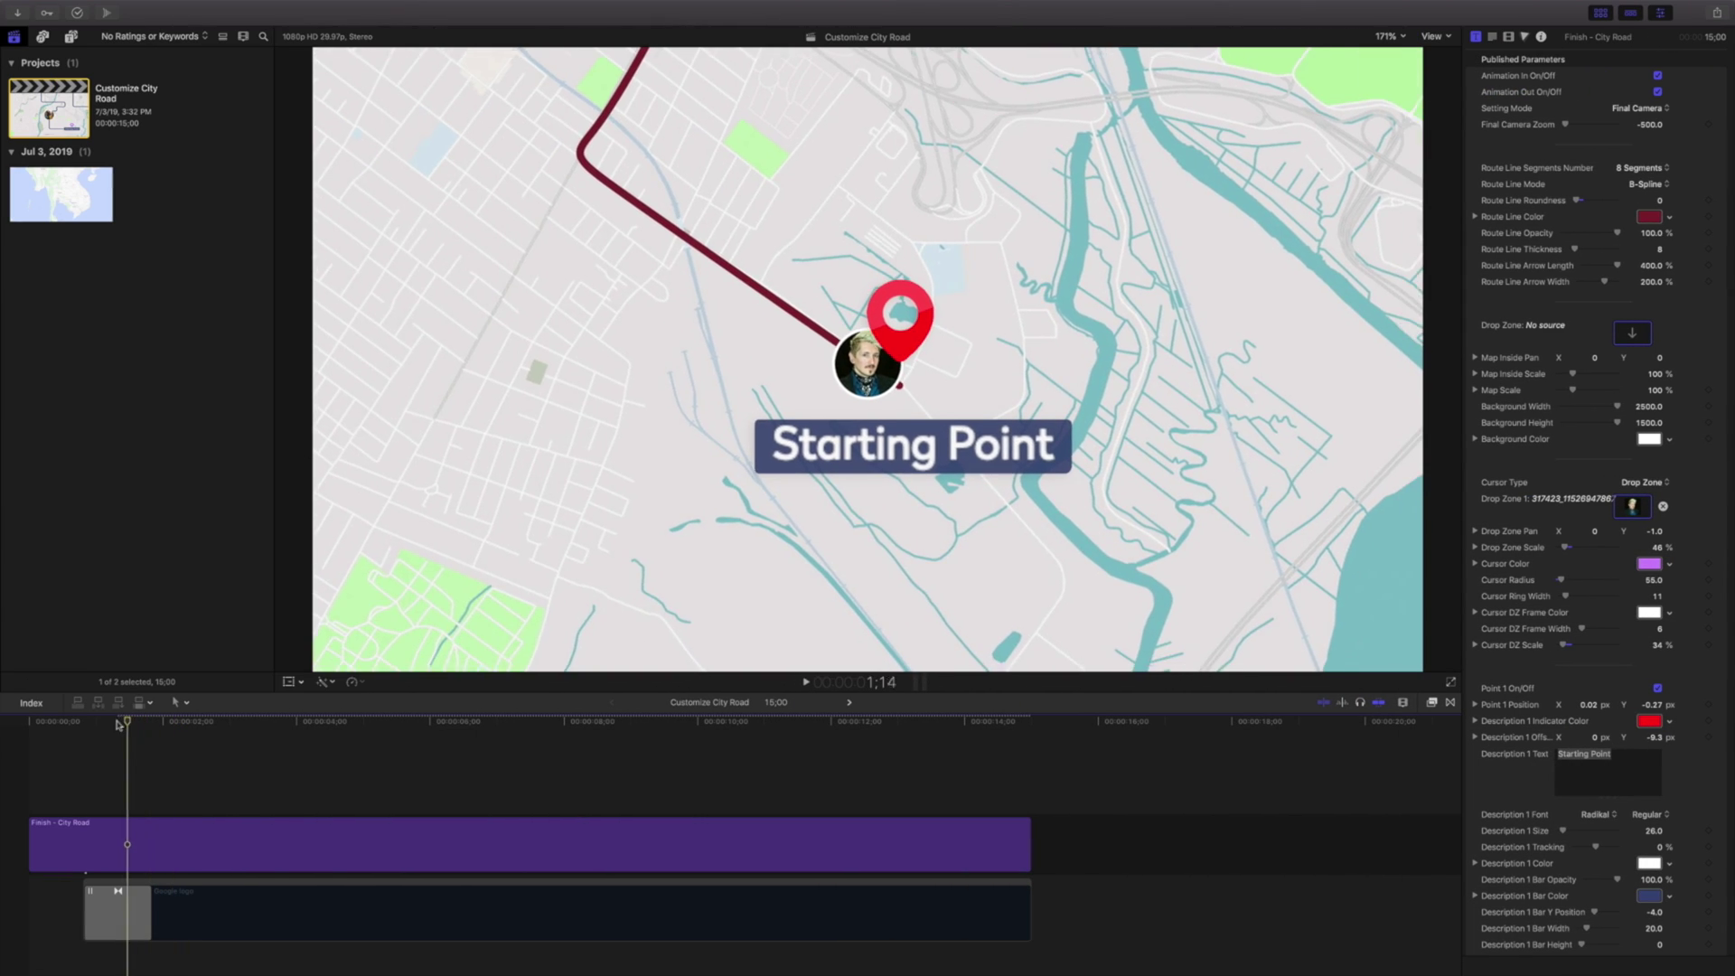
- Scrub the playhead across the ruler to preview the route animation
drag(117, 725, 272, 719)
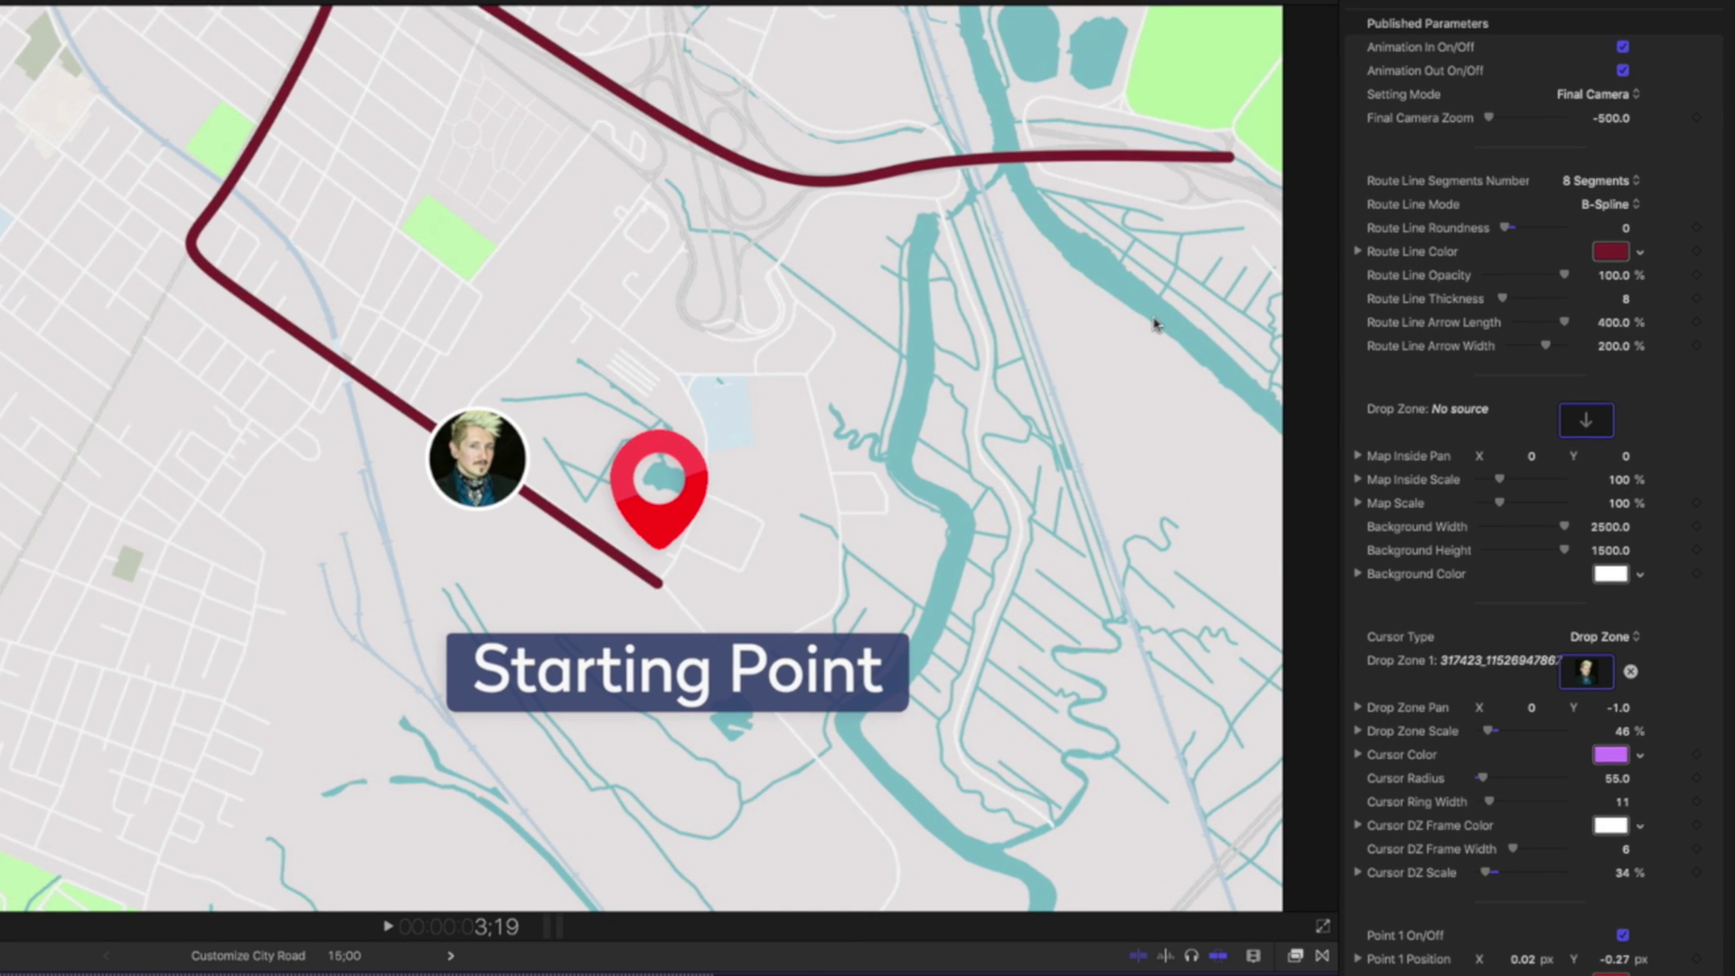
- Load the Thailand Google Map clip into the map drop zone and preview it
click(1588, 421)
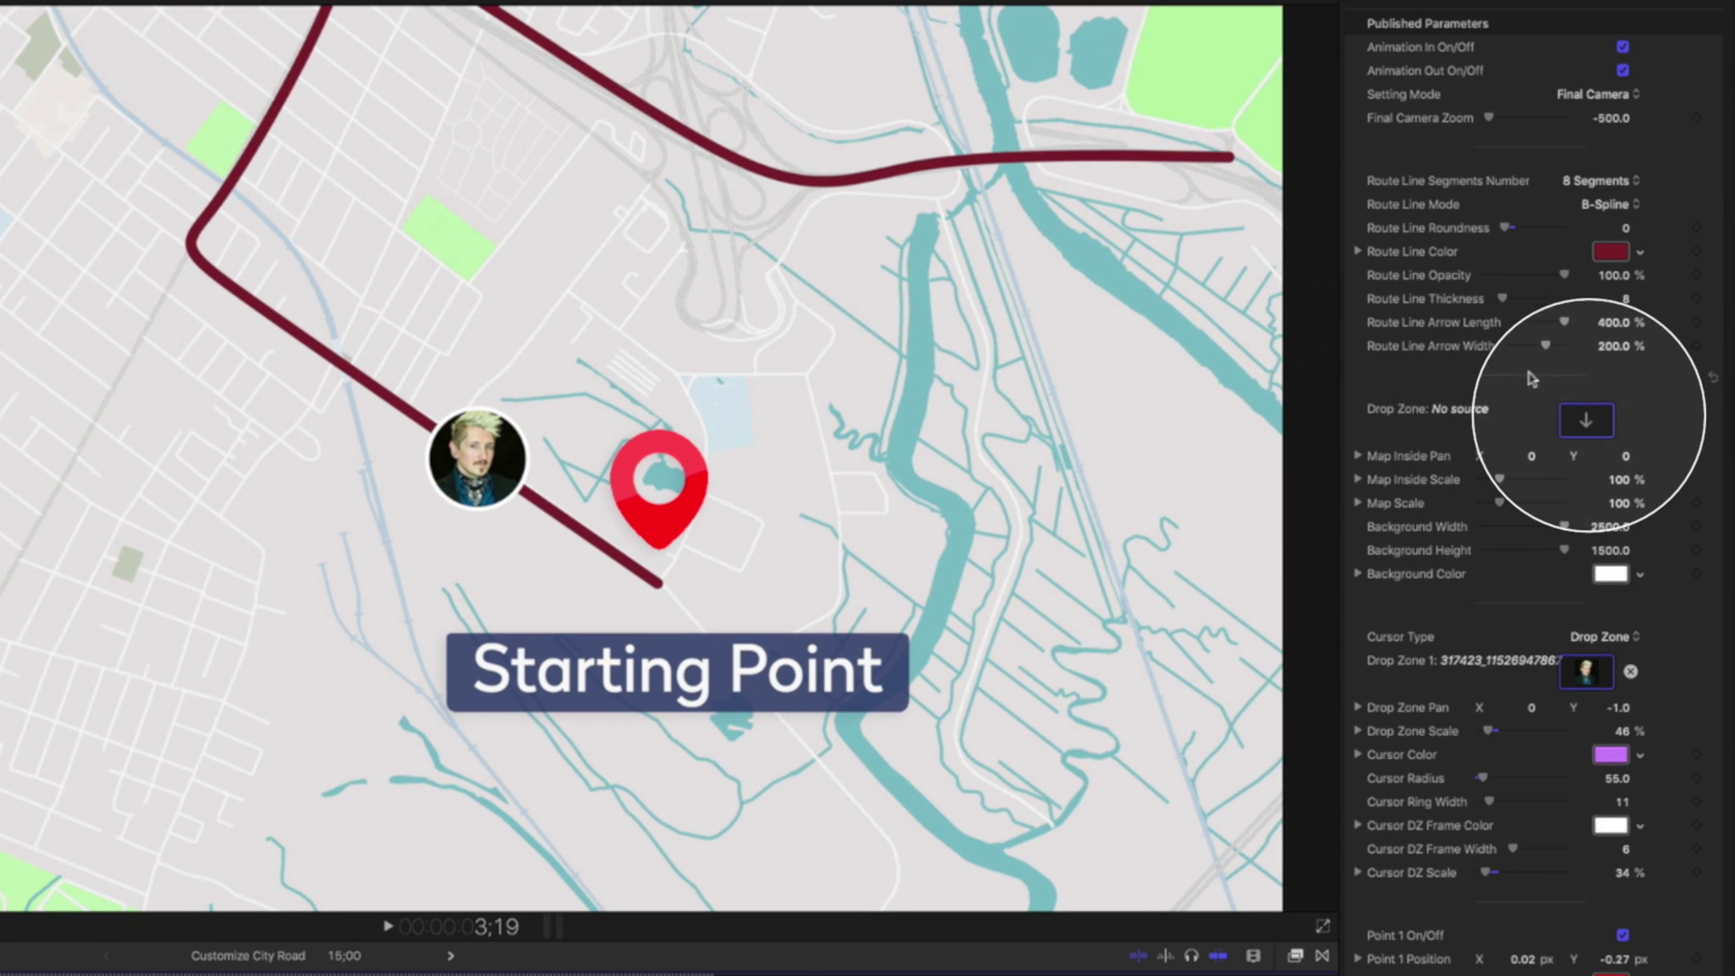
click(1596, 432)
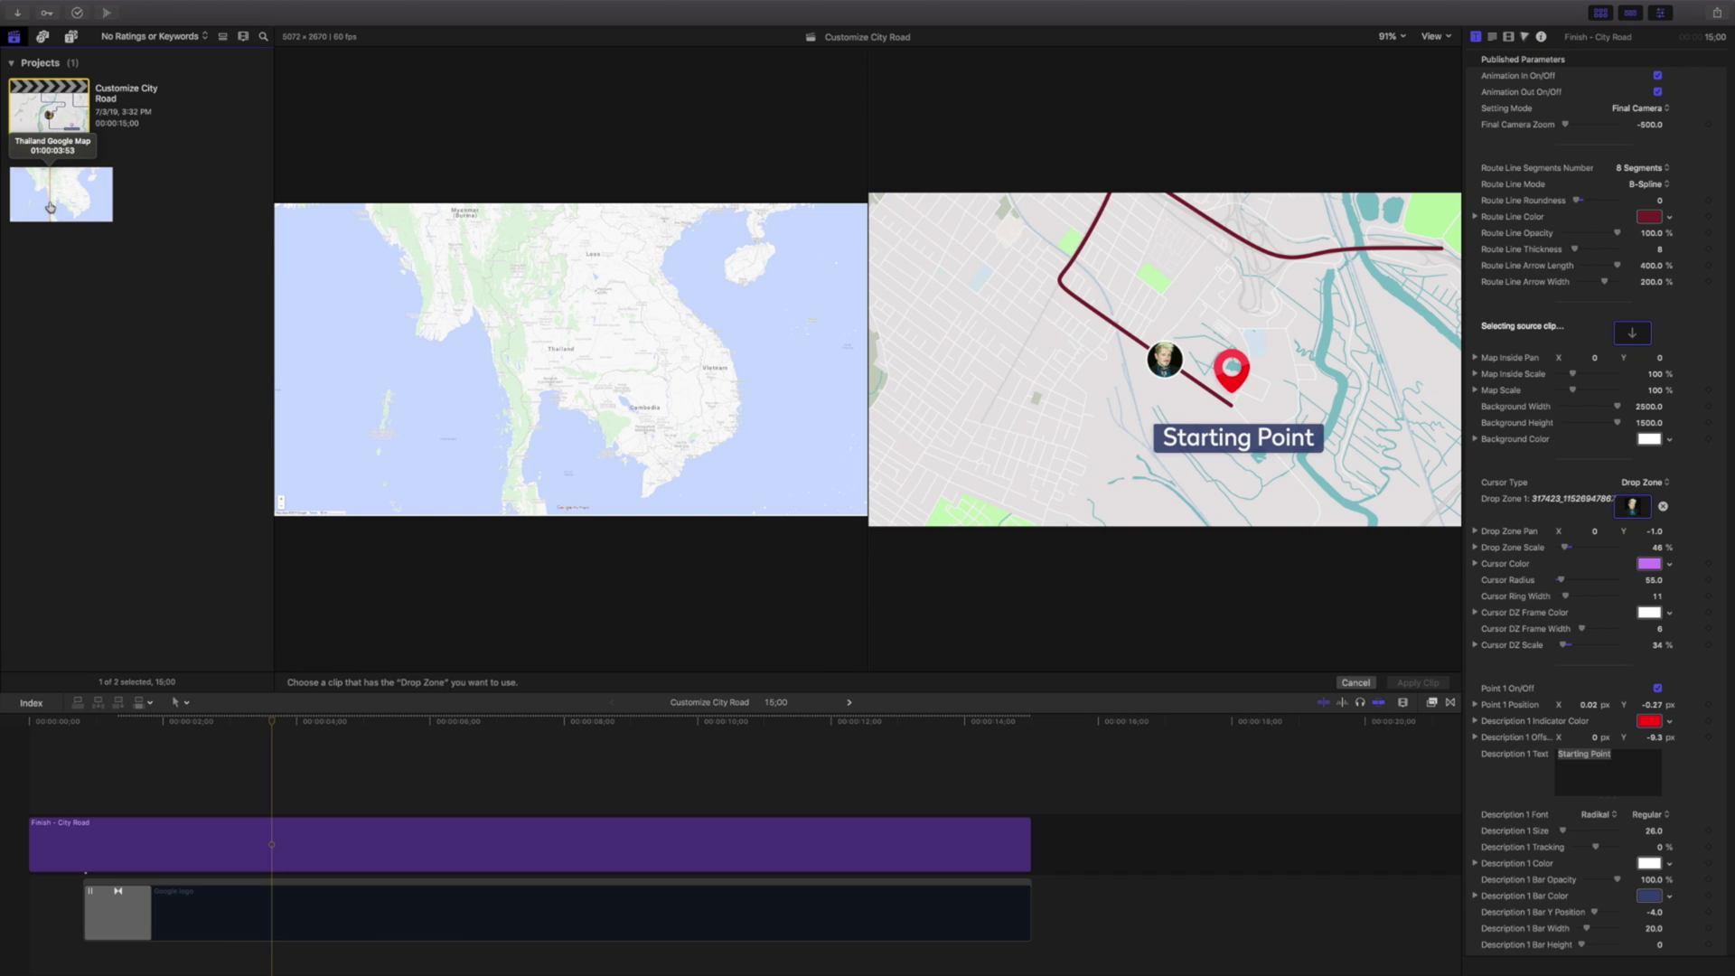
click(49, 207)
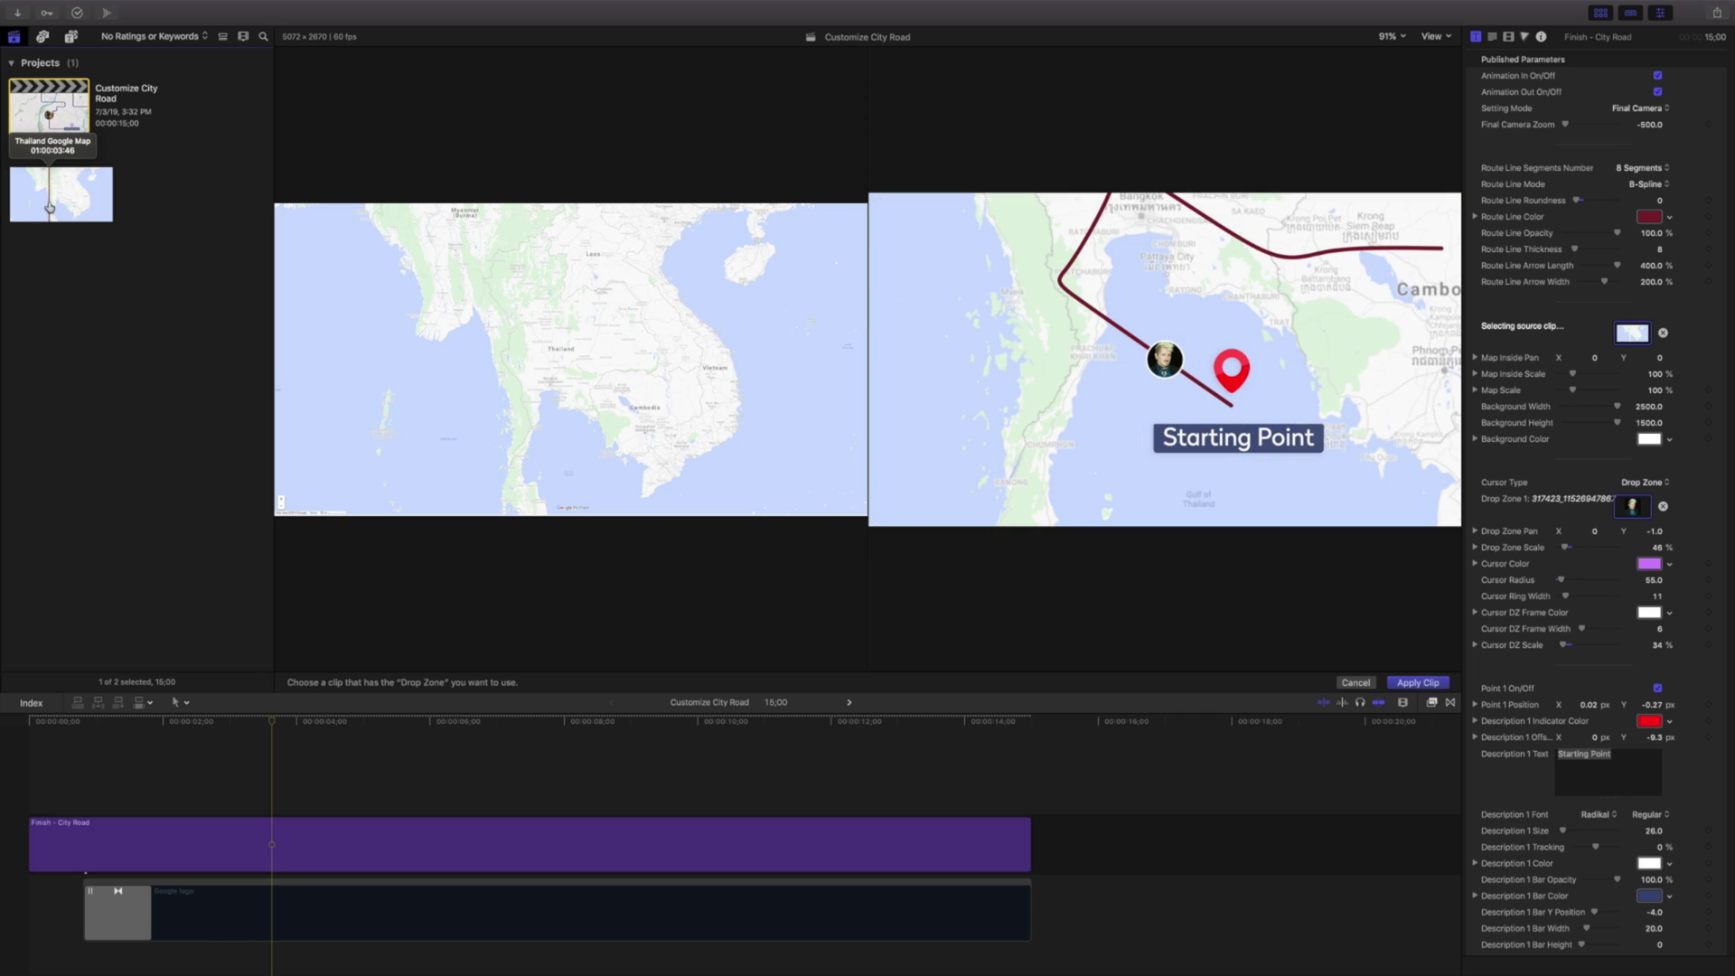
click(49, 207)
click(1418, 682)
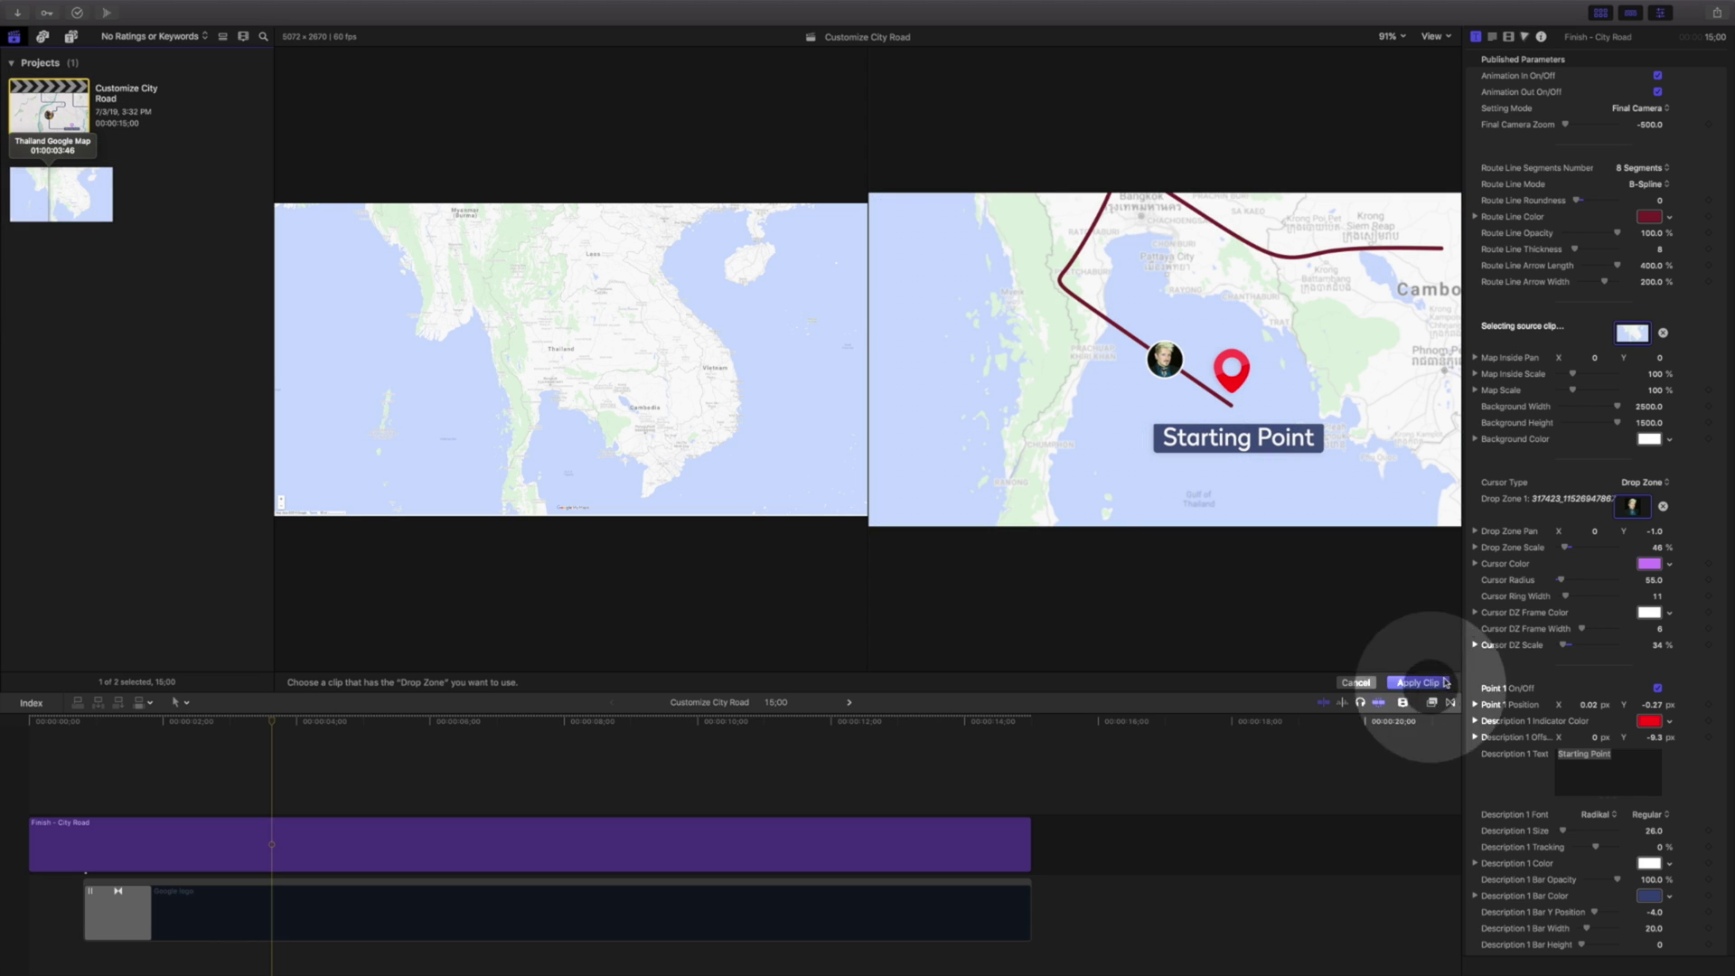
key(Home)
key(space)
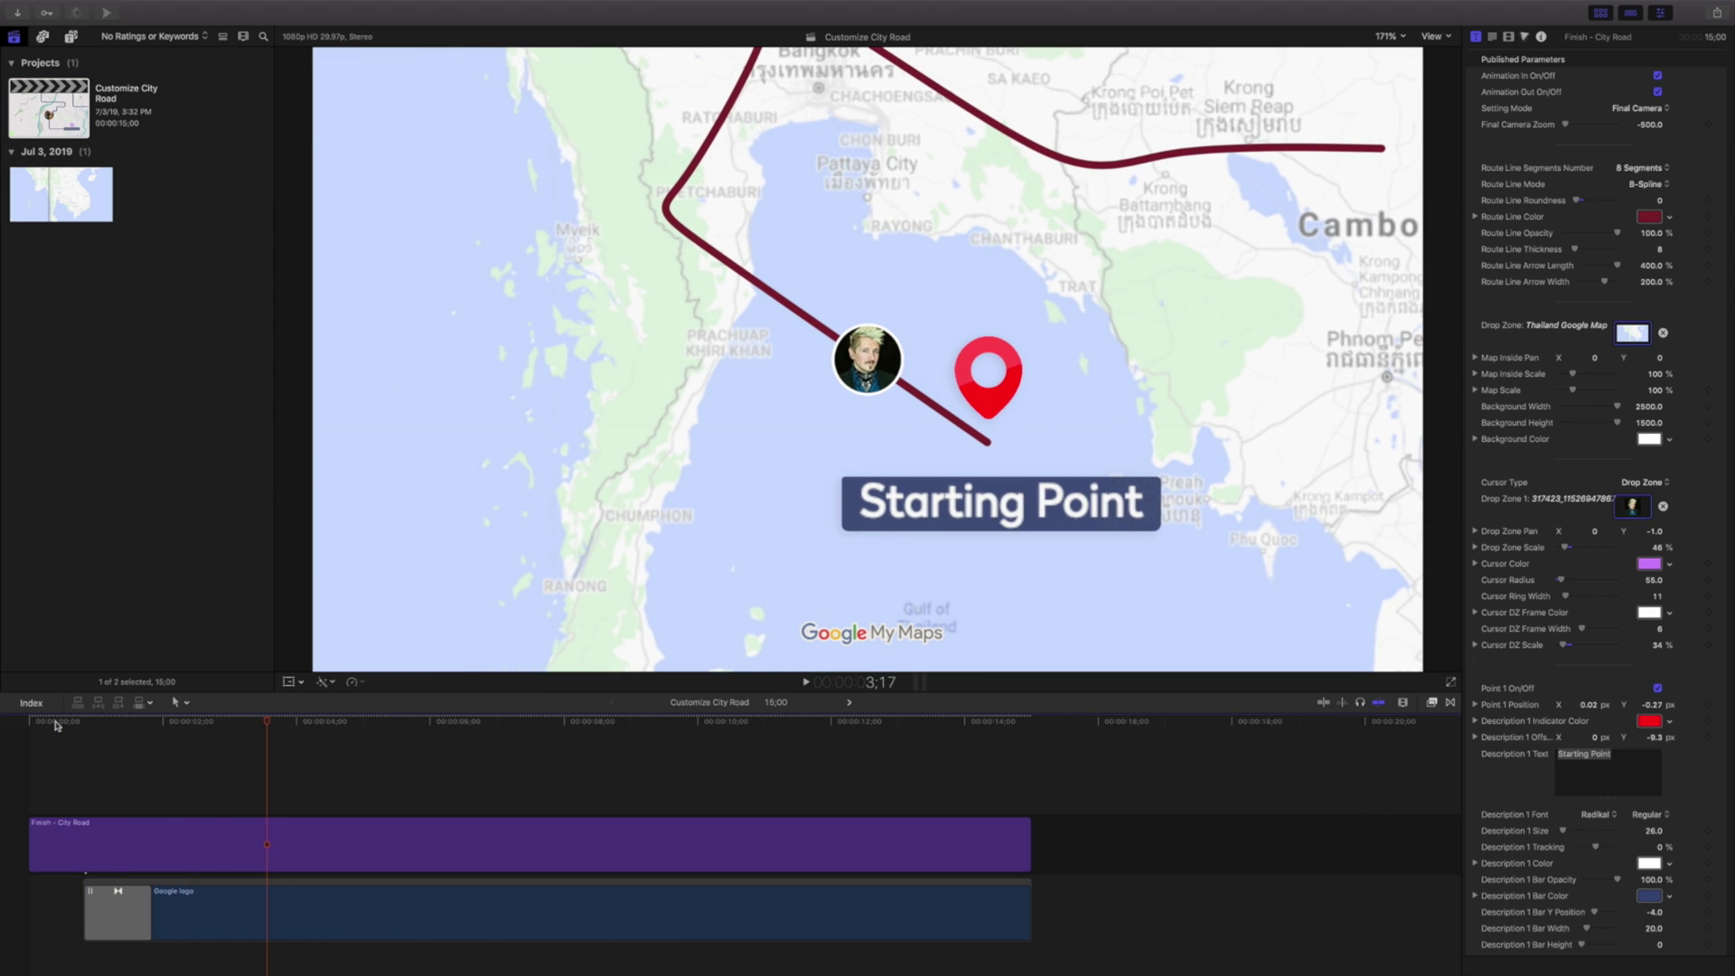
key(space)
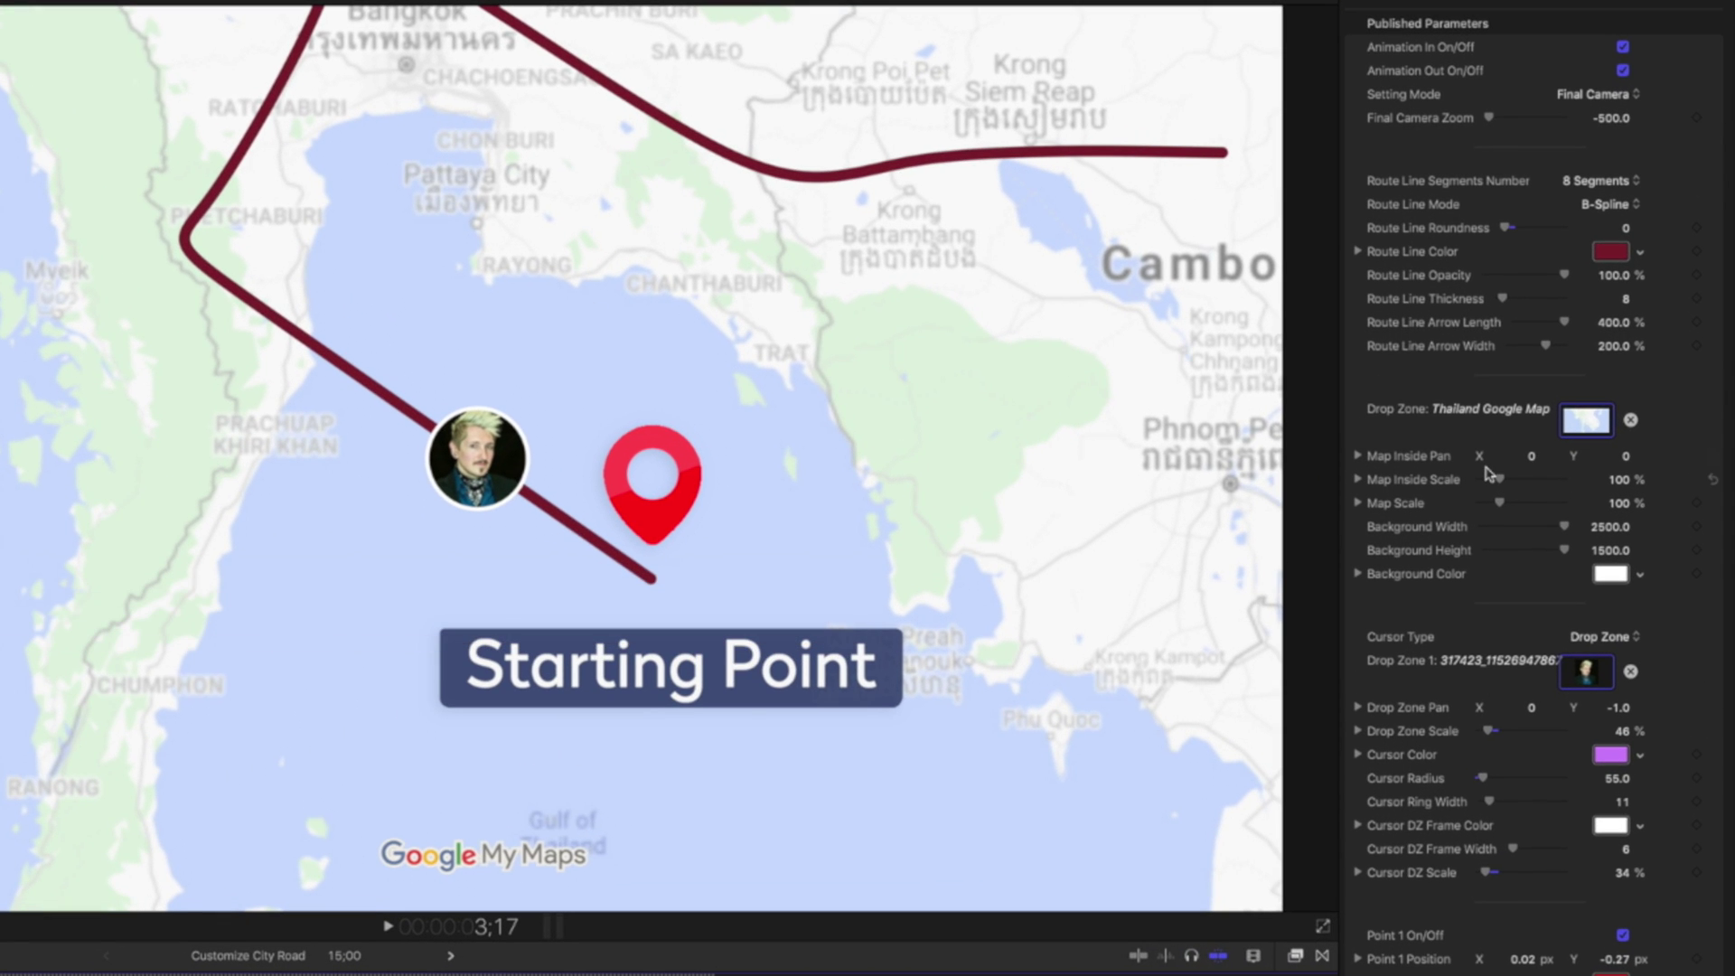
- Zoom out the Thailand map, show route points, set Map Scale 117% and shift it up
click(1499, 479)
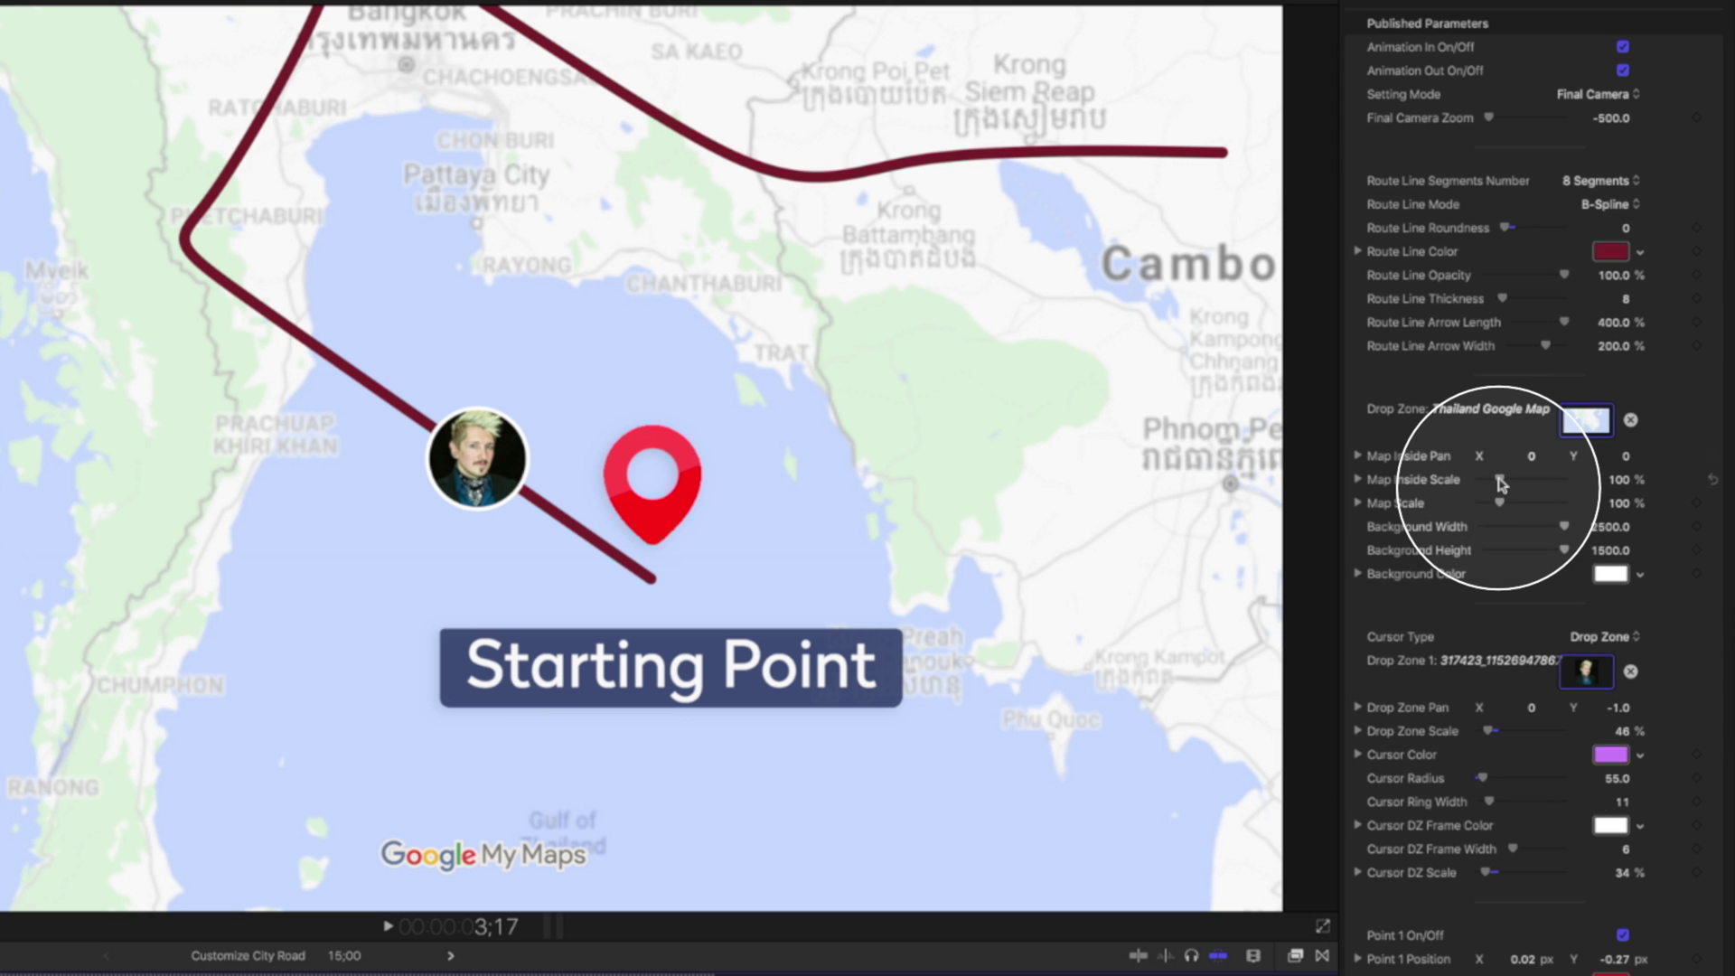
drag(1499, 480, 1501, 480)
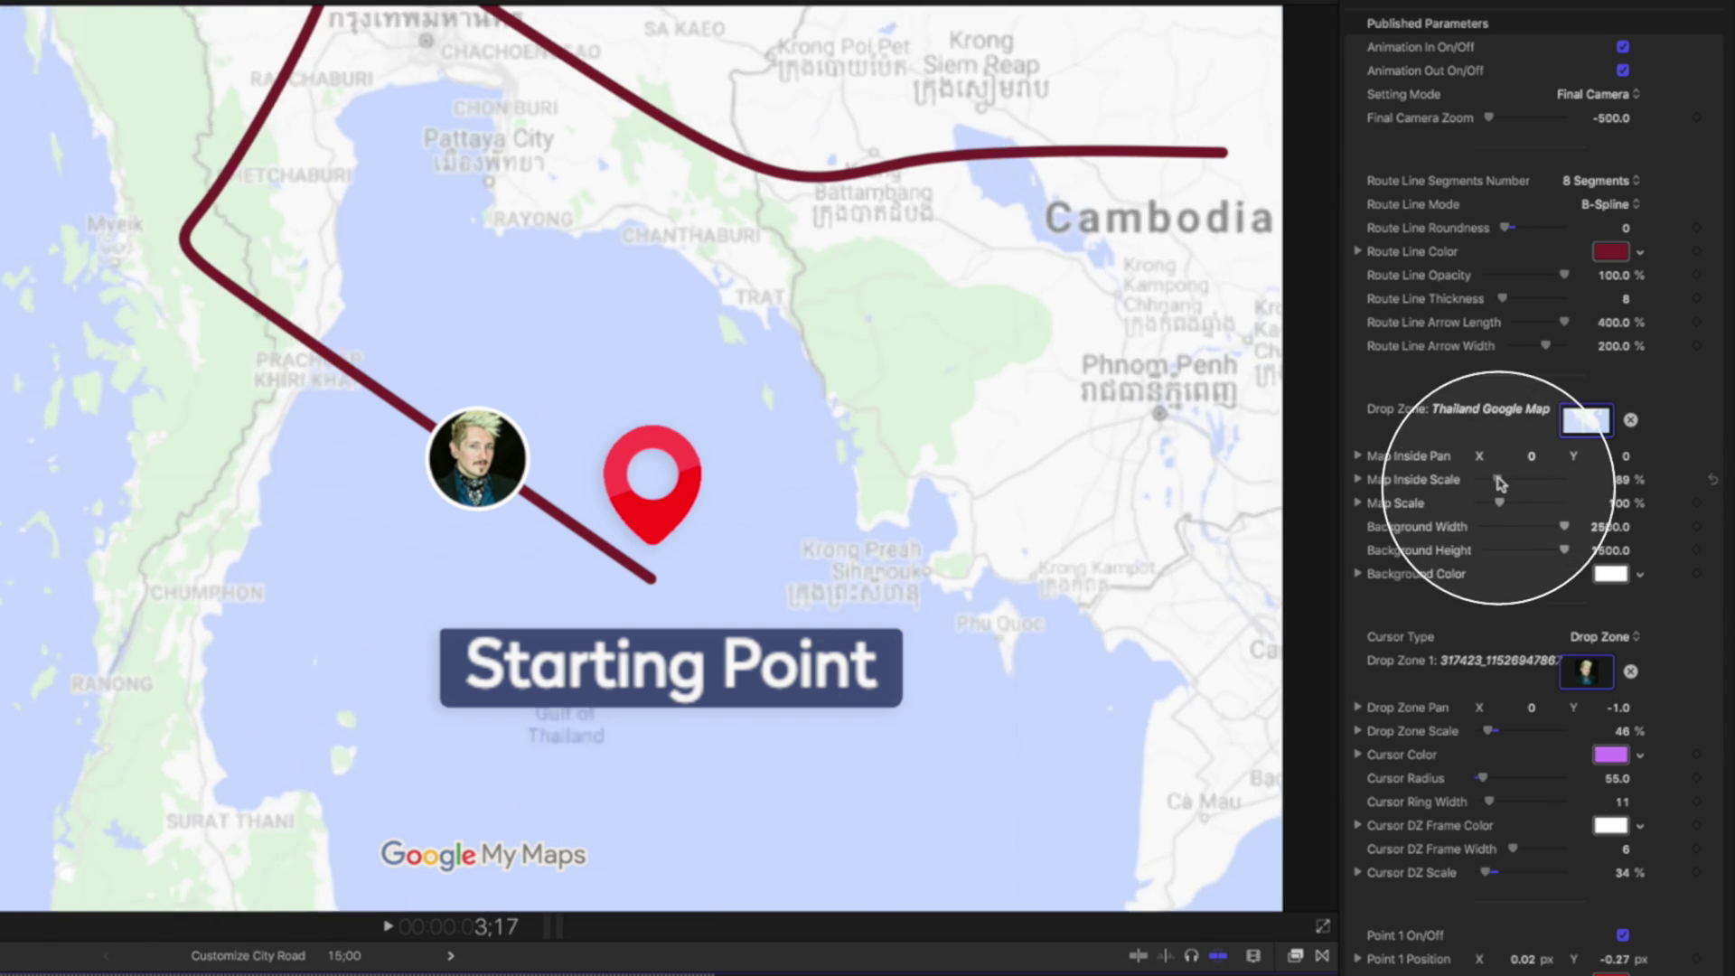
drag(1501, 483, 1632, 459)
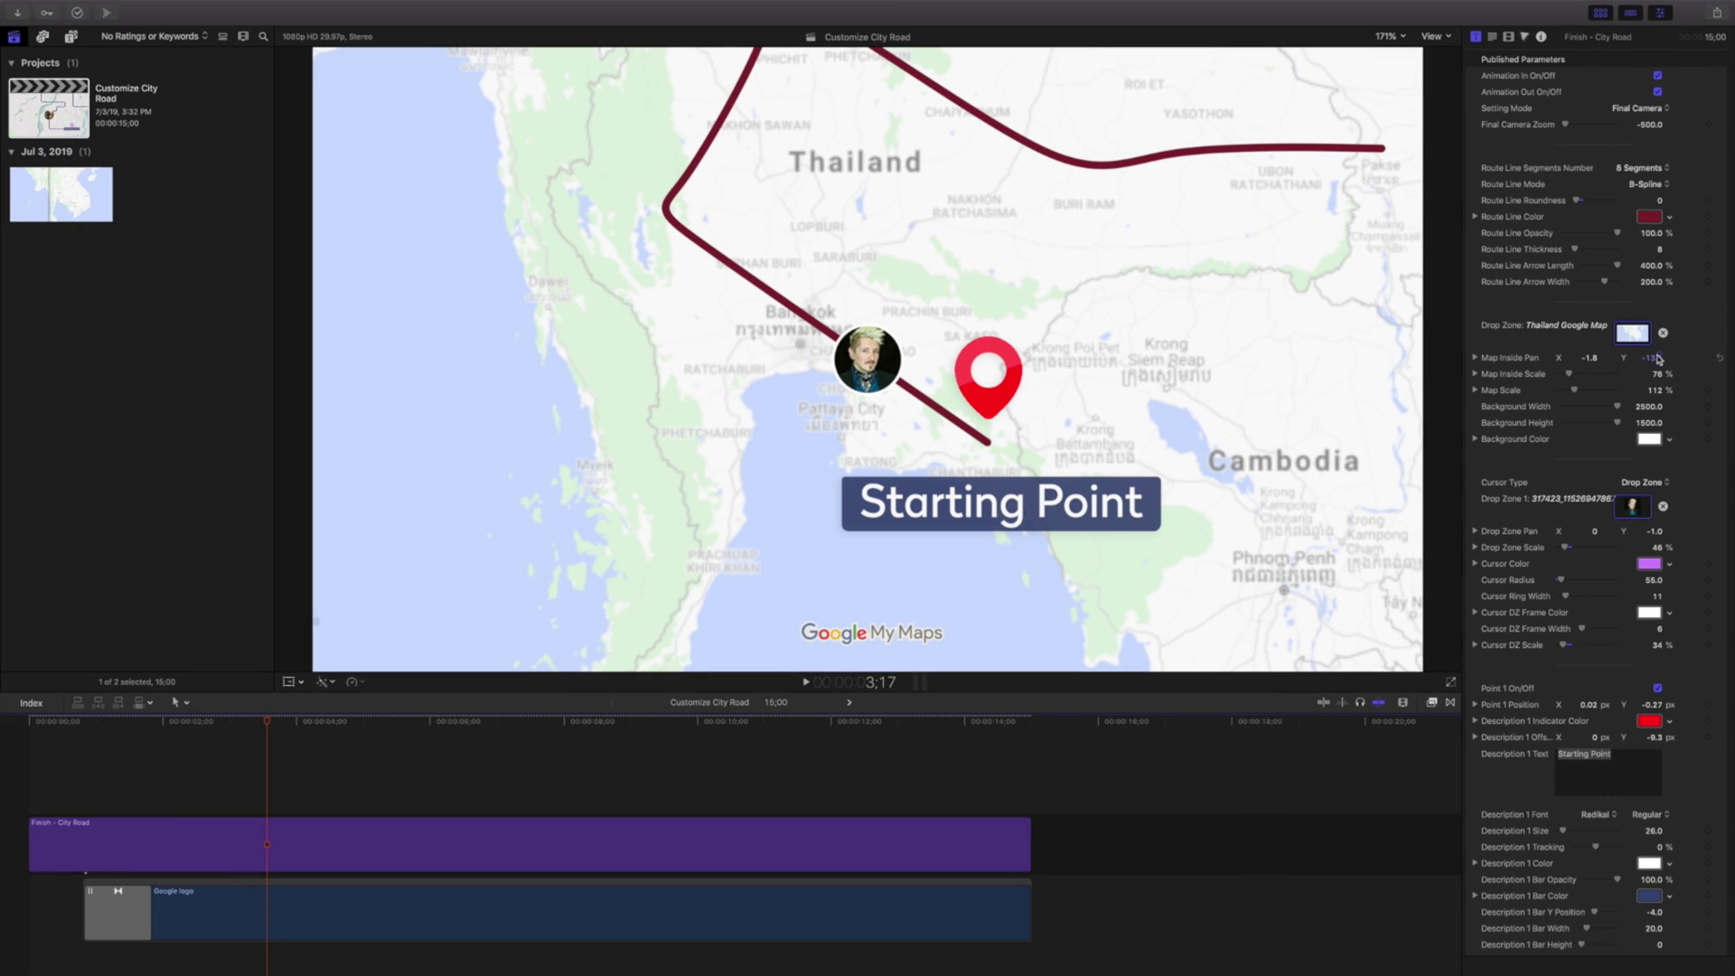
click(1632, 97)
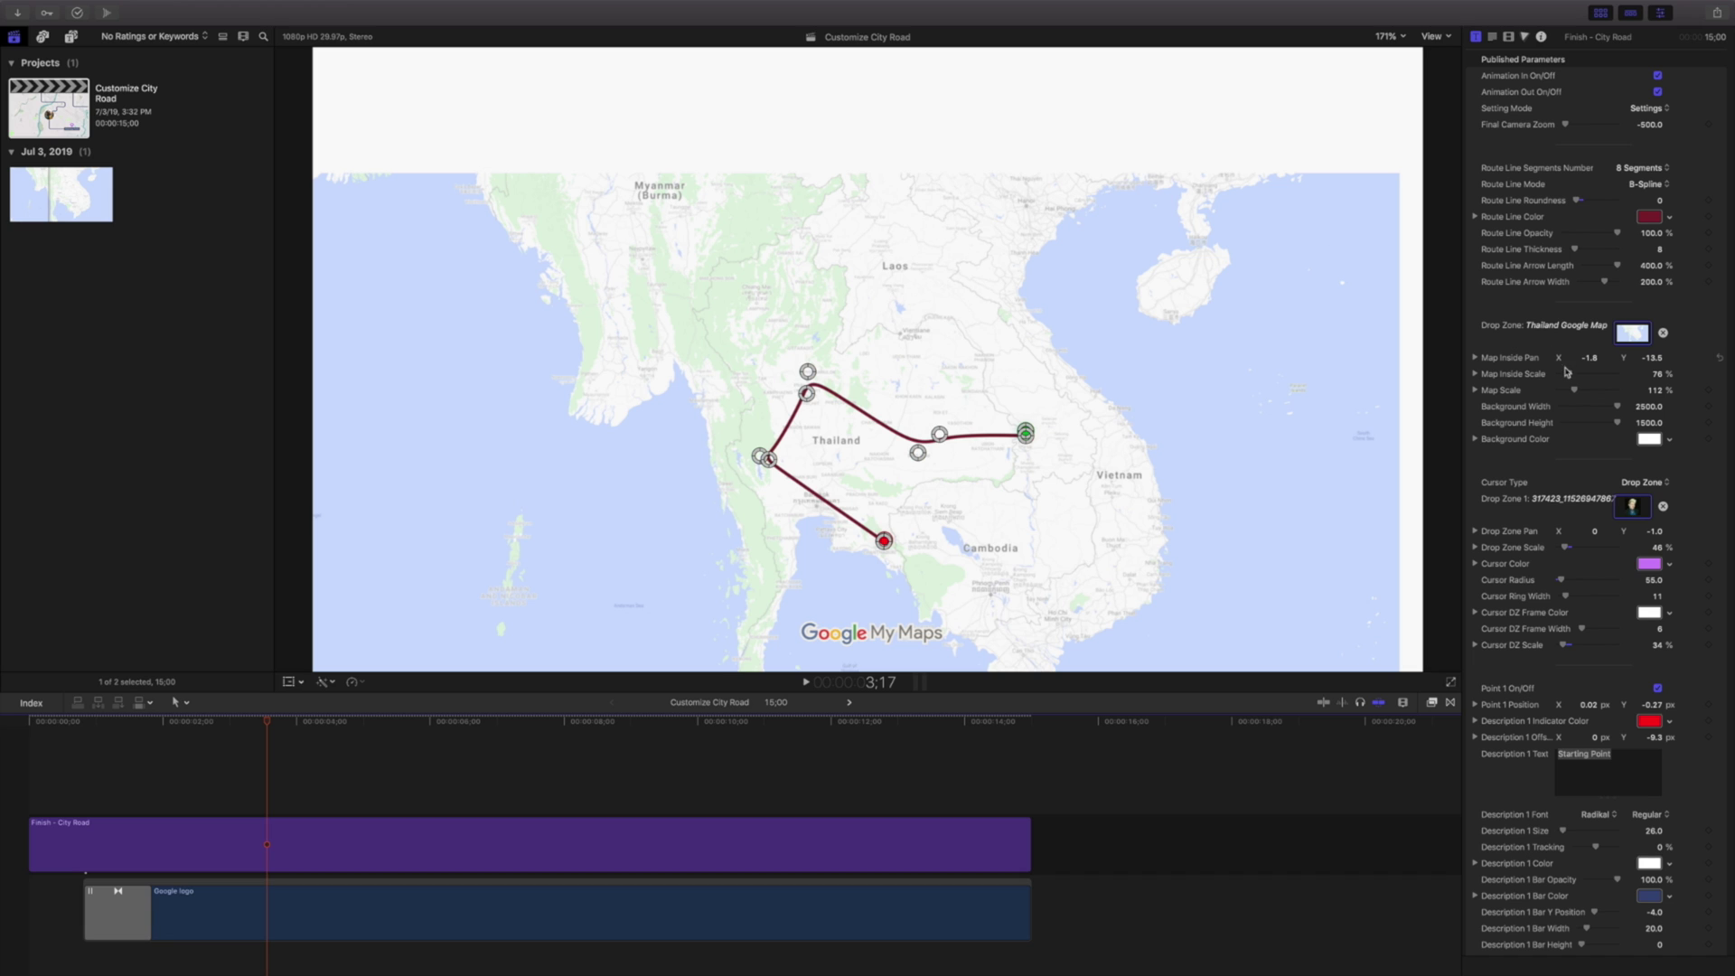
drag(1573, 393, 1577, 385)
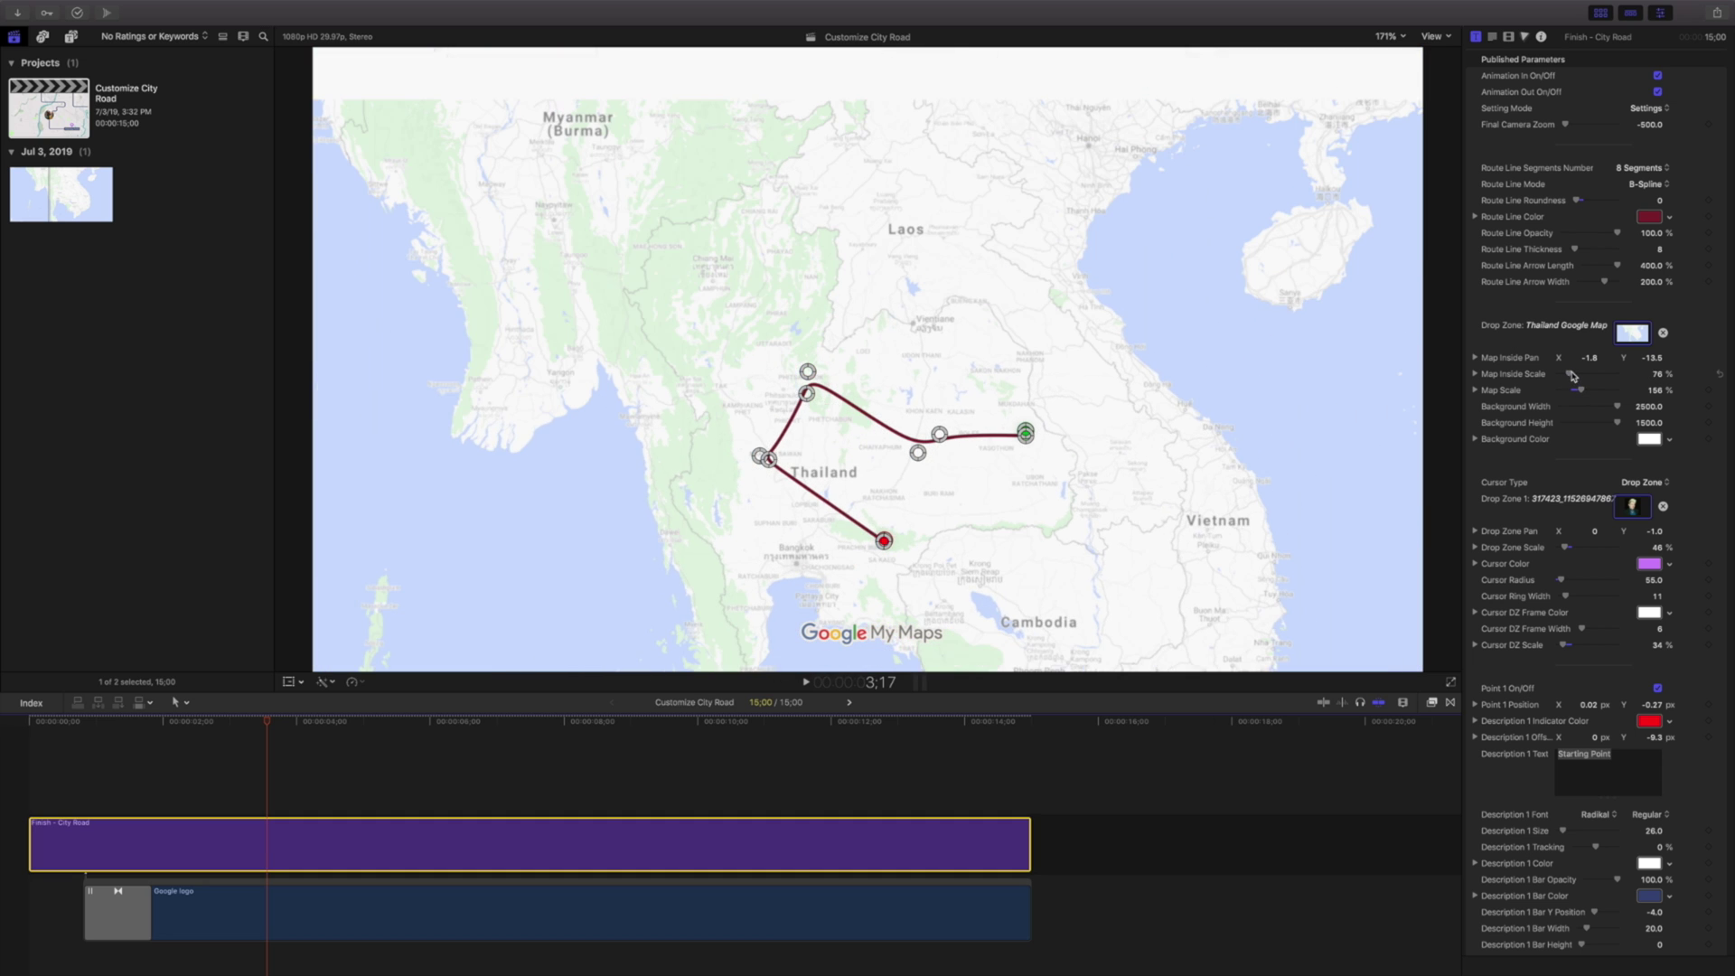
drag(1651, 360, 1578, 393)
- Set the Background Color behind the route to blue
click(1647, 439)
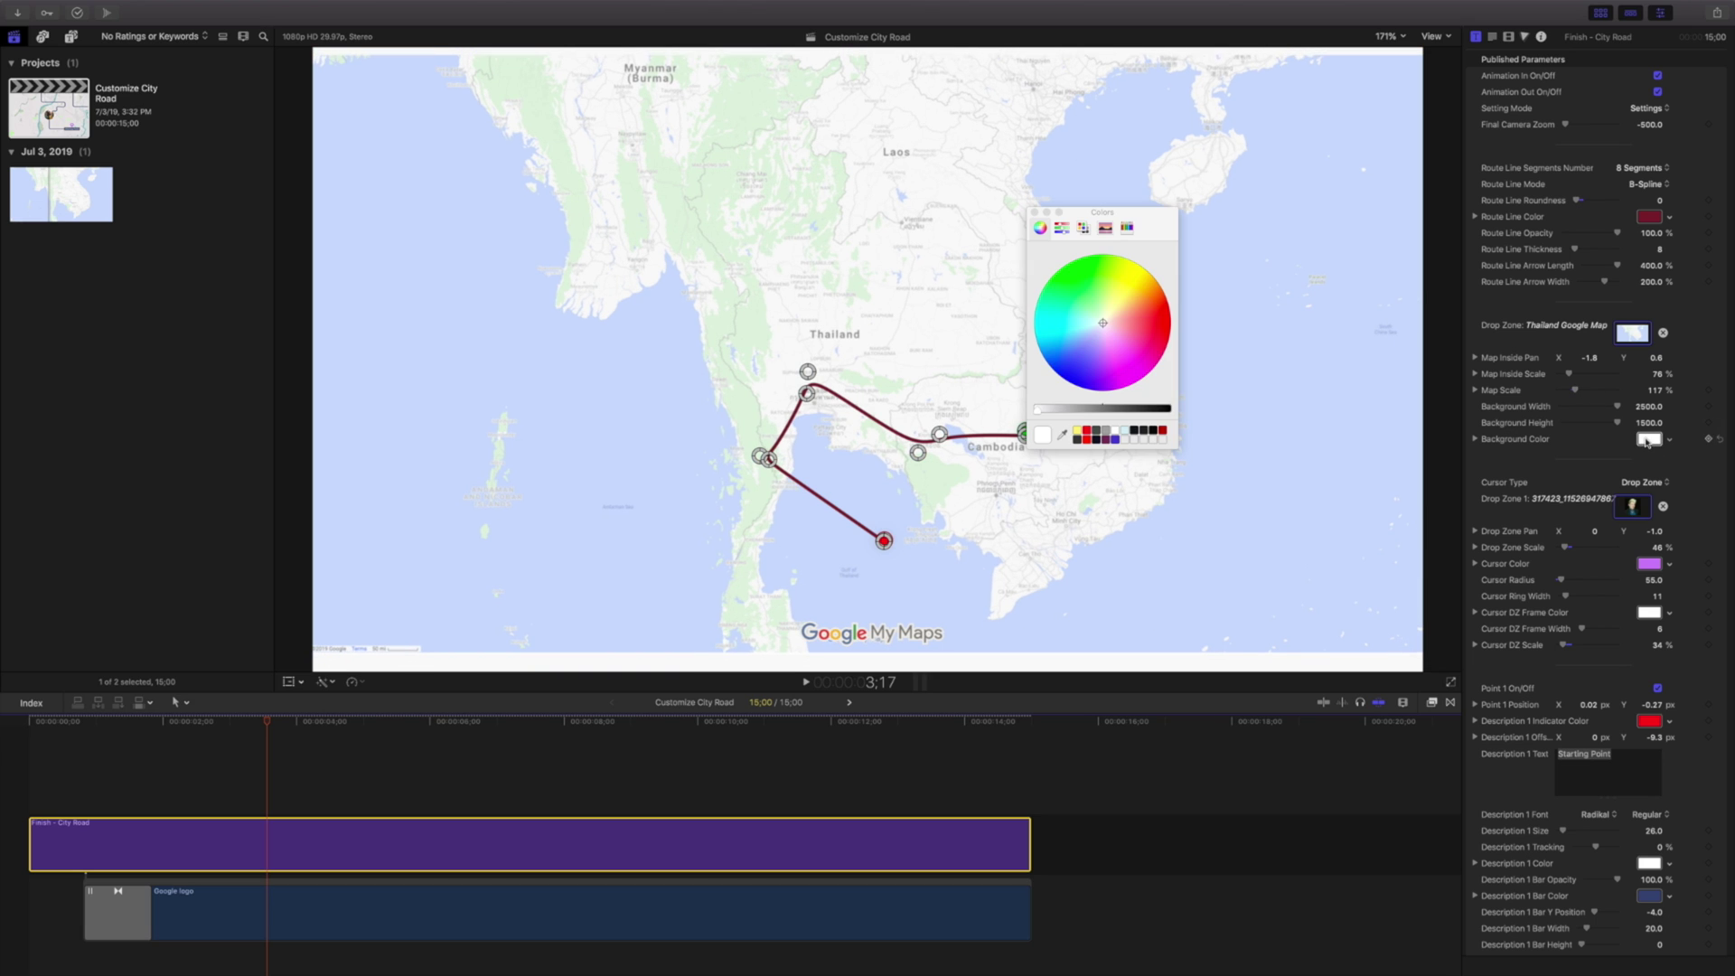
click(1076, 349)
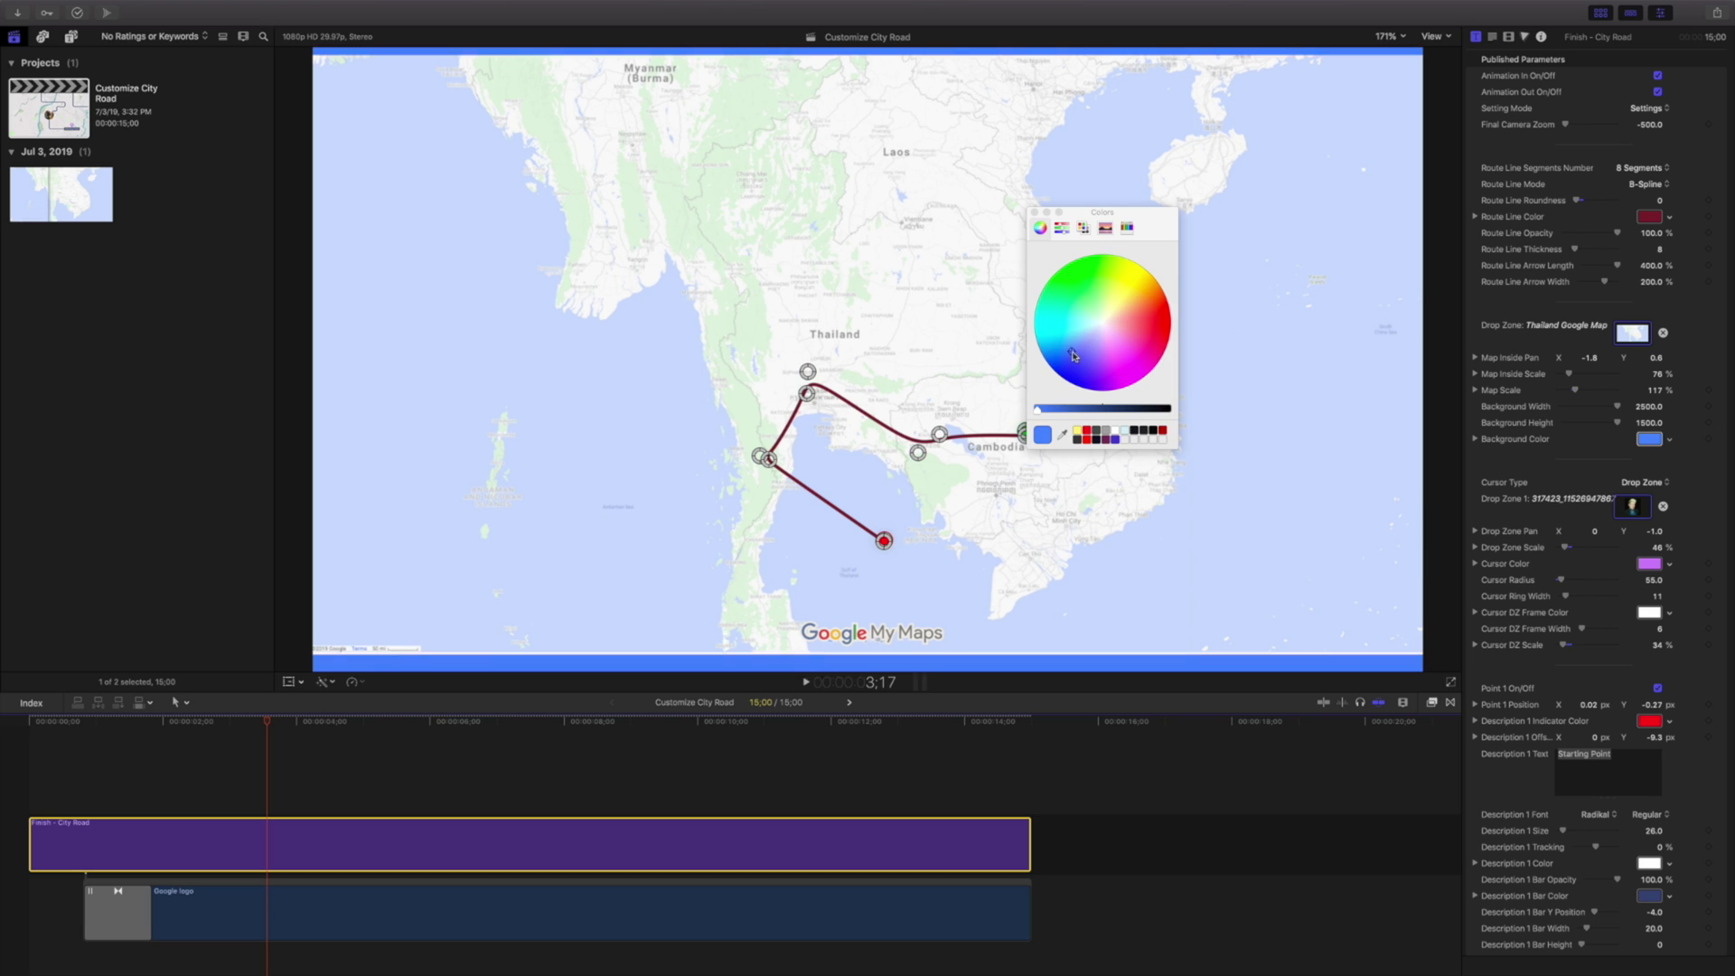
click(1034, 213)
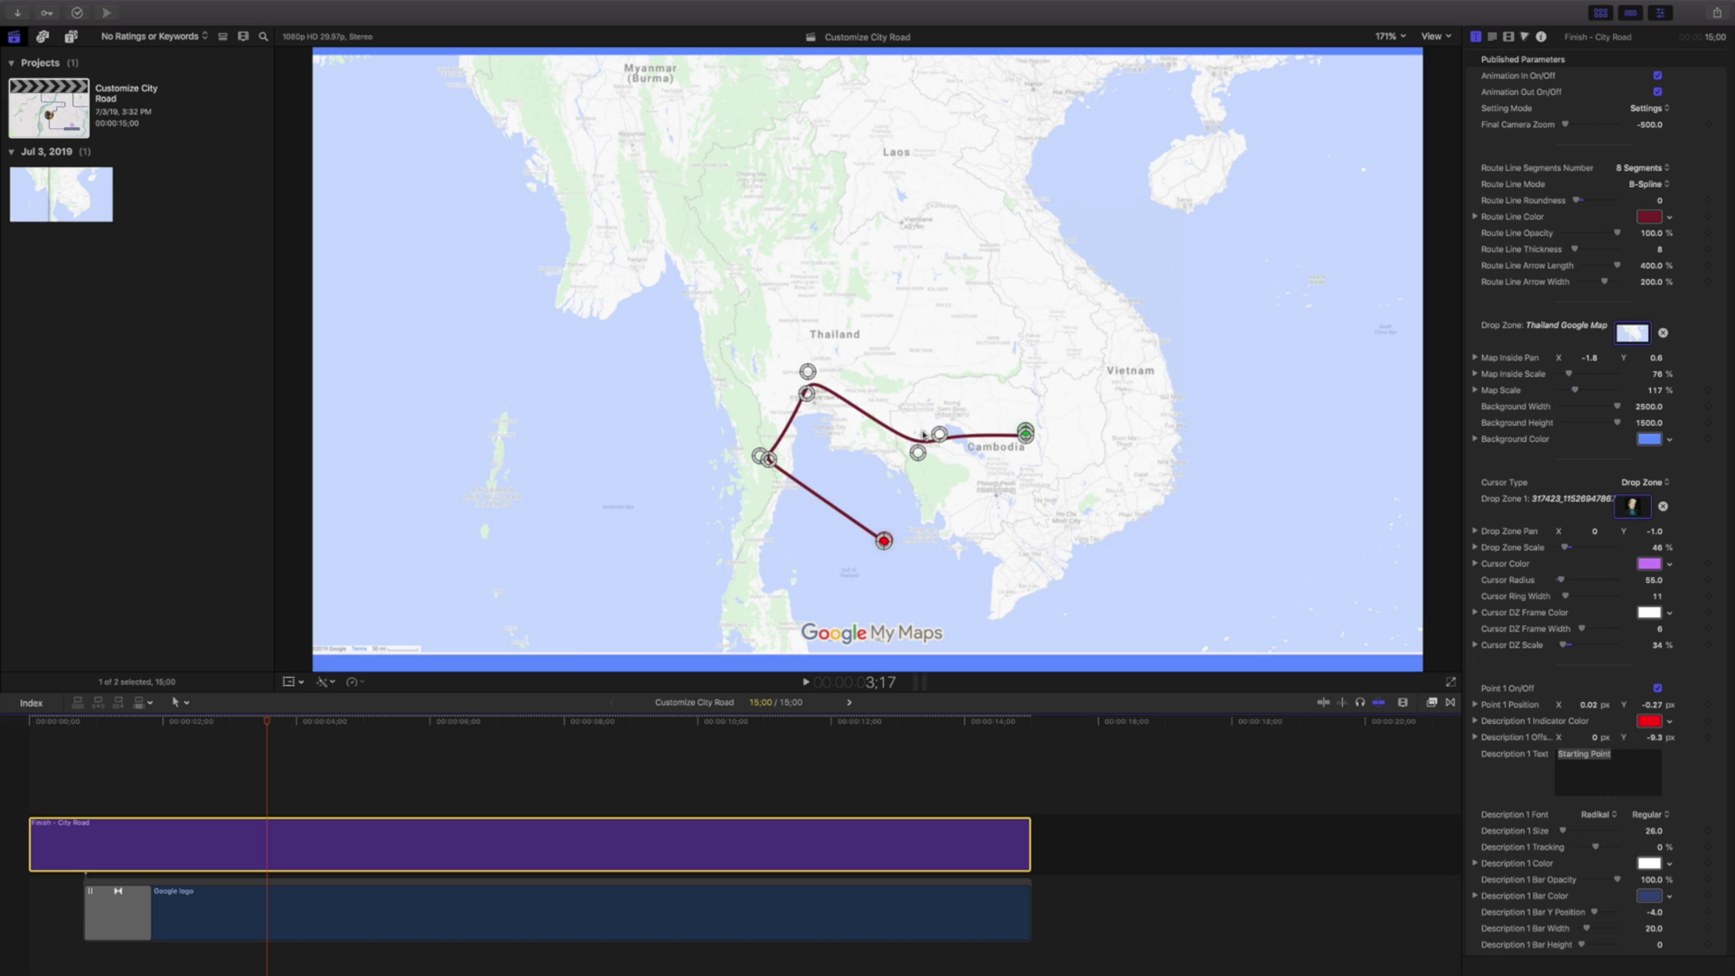
click(1401, 38)
- Zoom the viewer to 400% and move the route's red endpoint up near the coast
click(1407, 141)
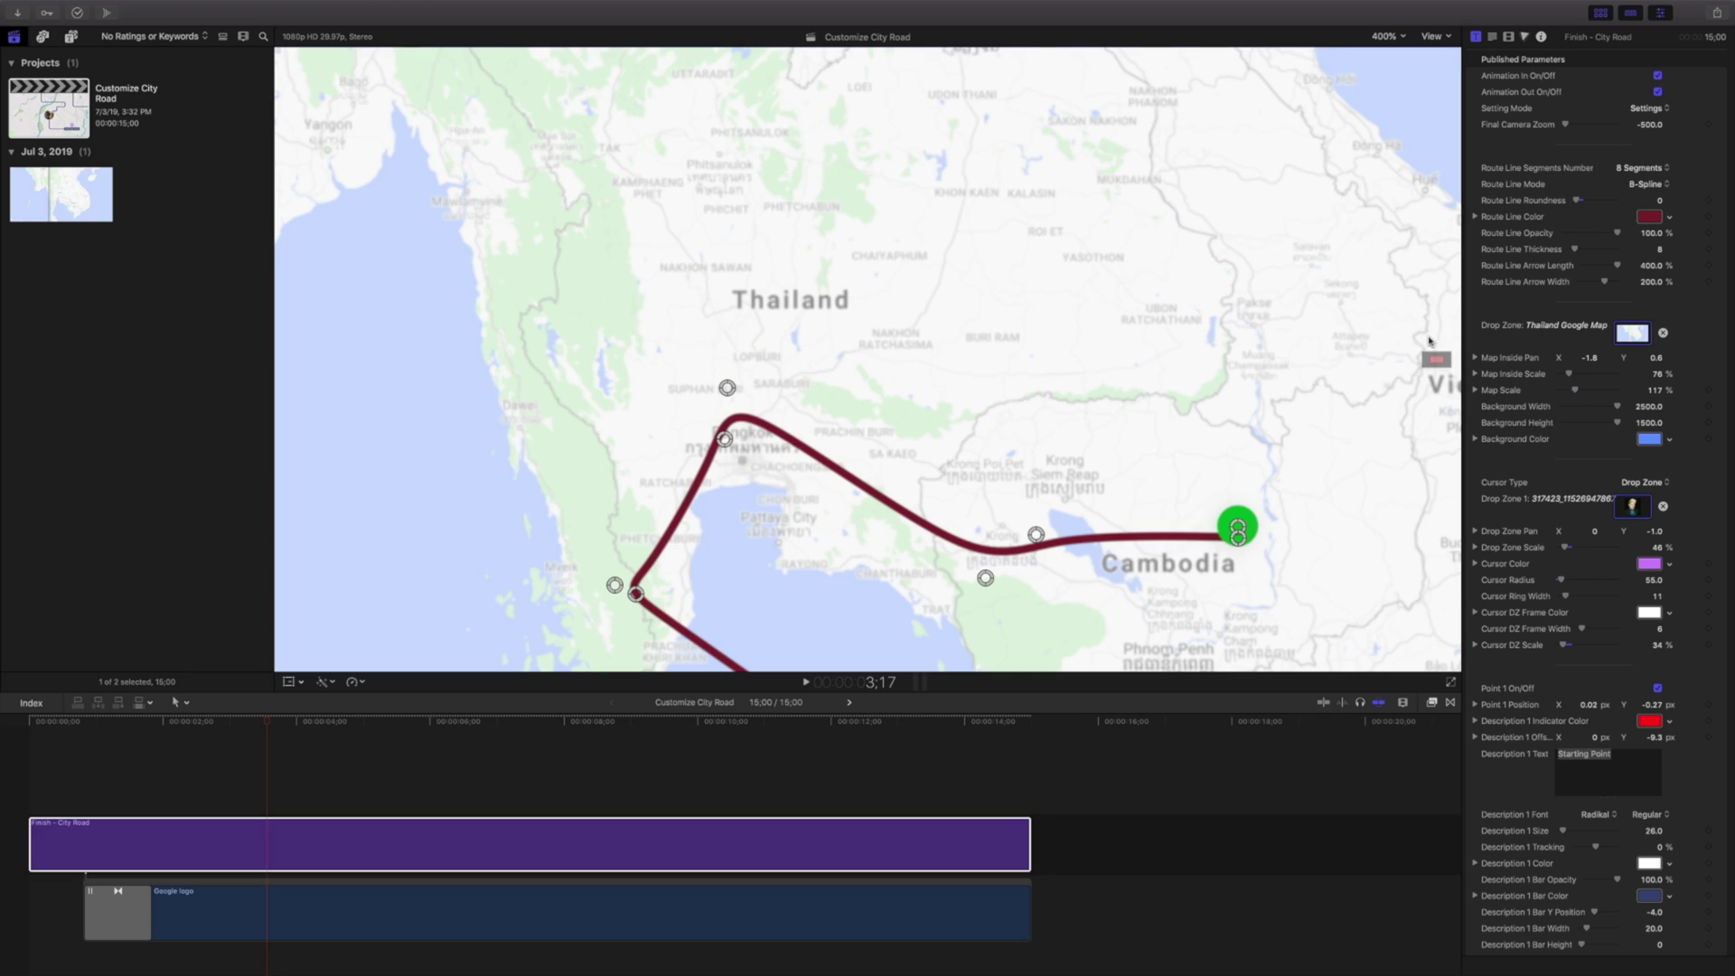
scroll(1437, 359, down, 3)
scroll(1437, 359, up, 3)
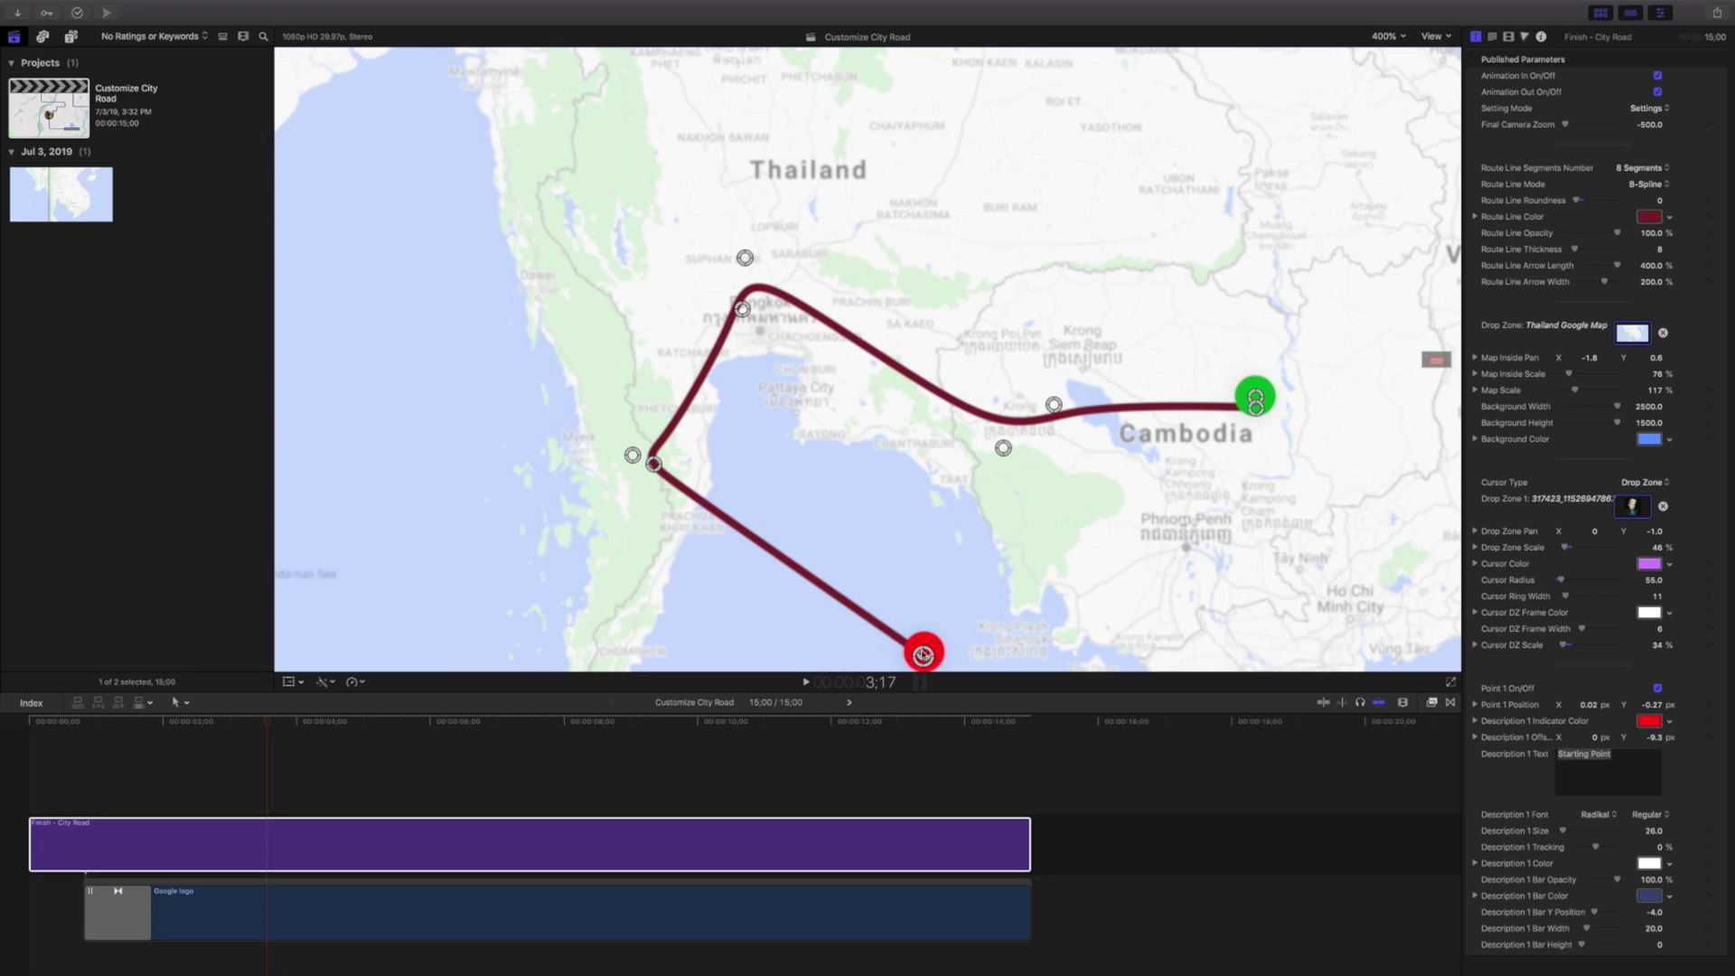
drag(922, 654, 886, 465)
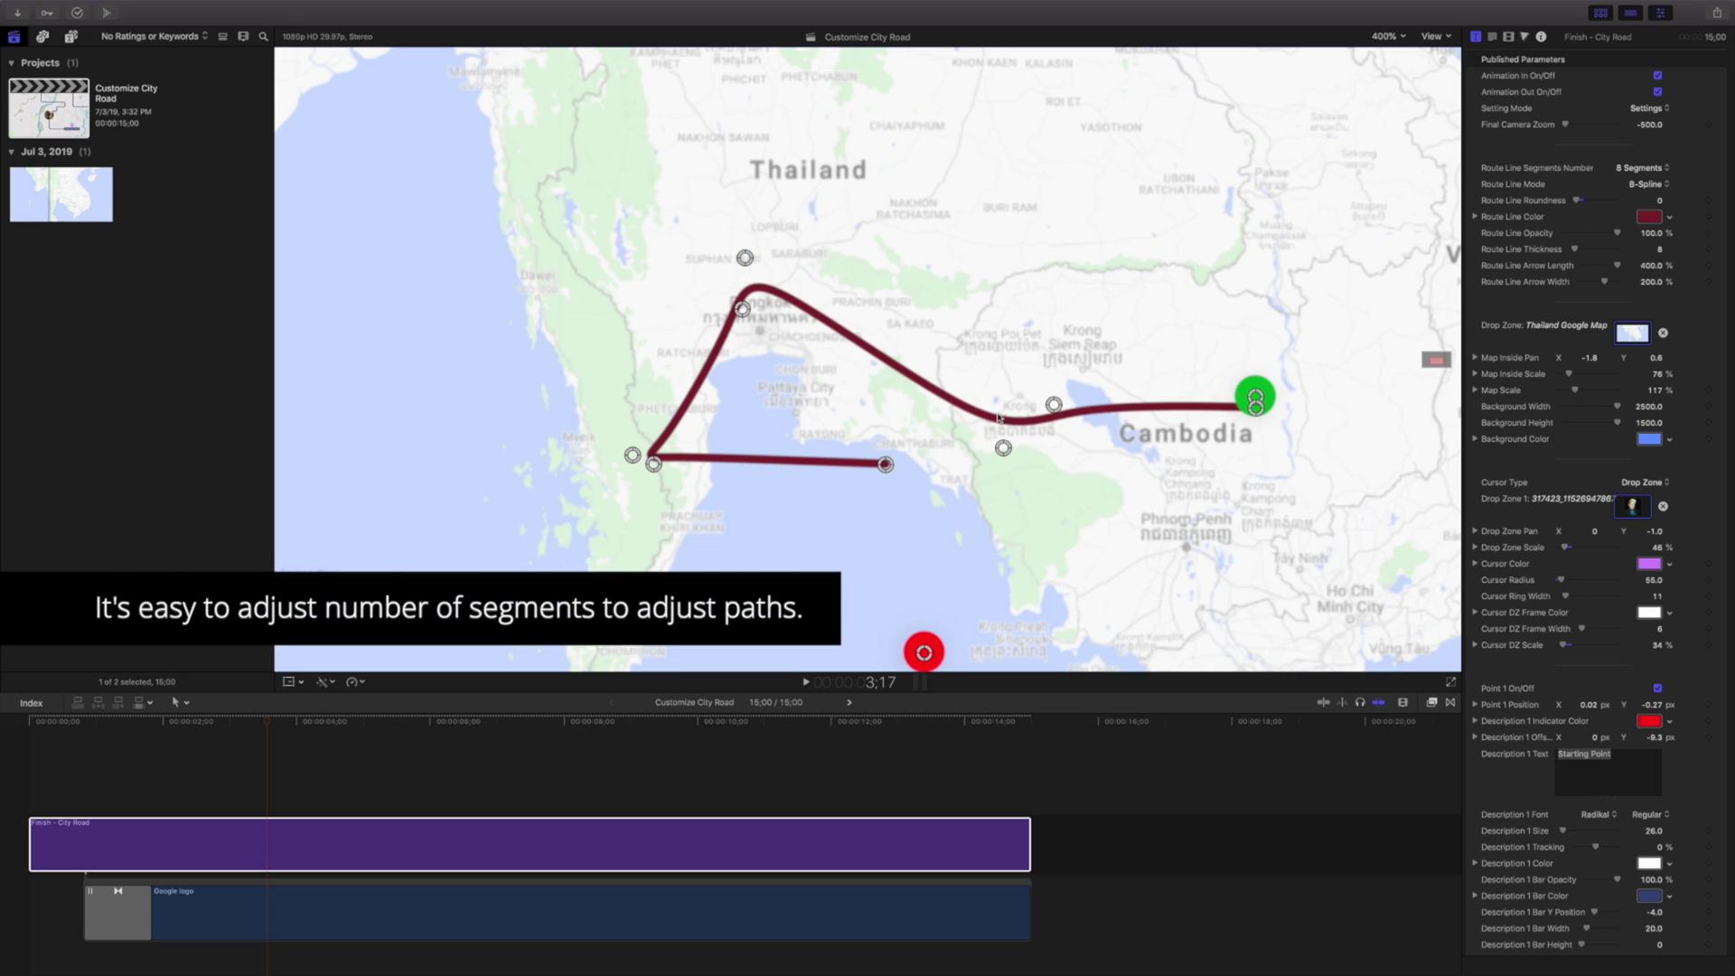
- Set Route Line Segments Number to 5, starting at Bangkok and looping through northern Thailand
click(1630, 170)
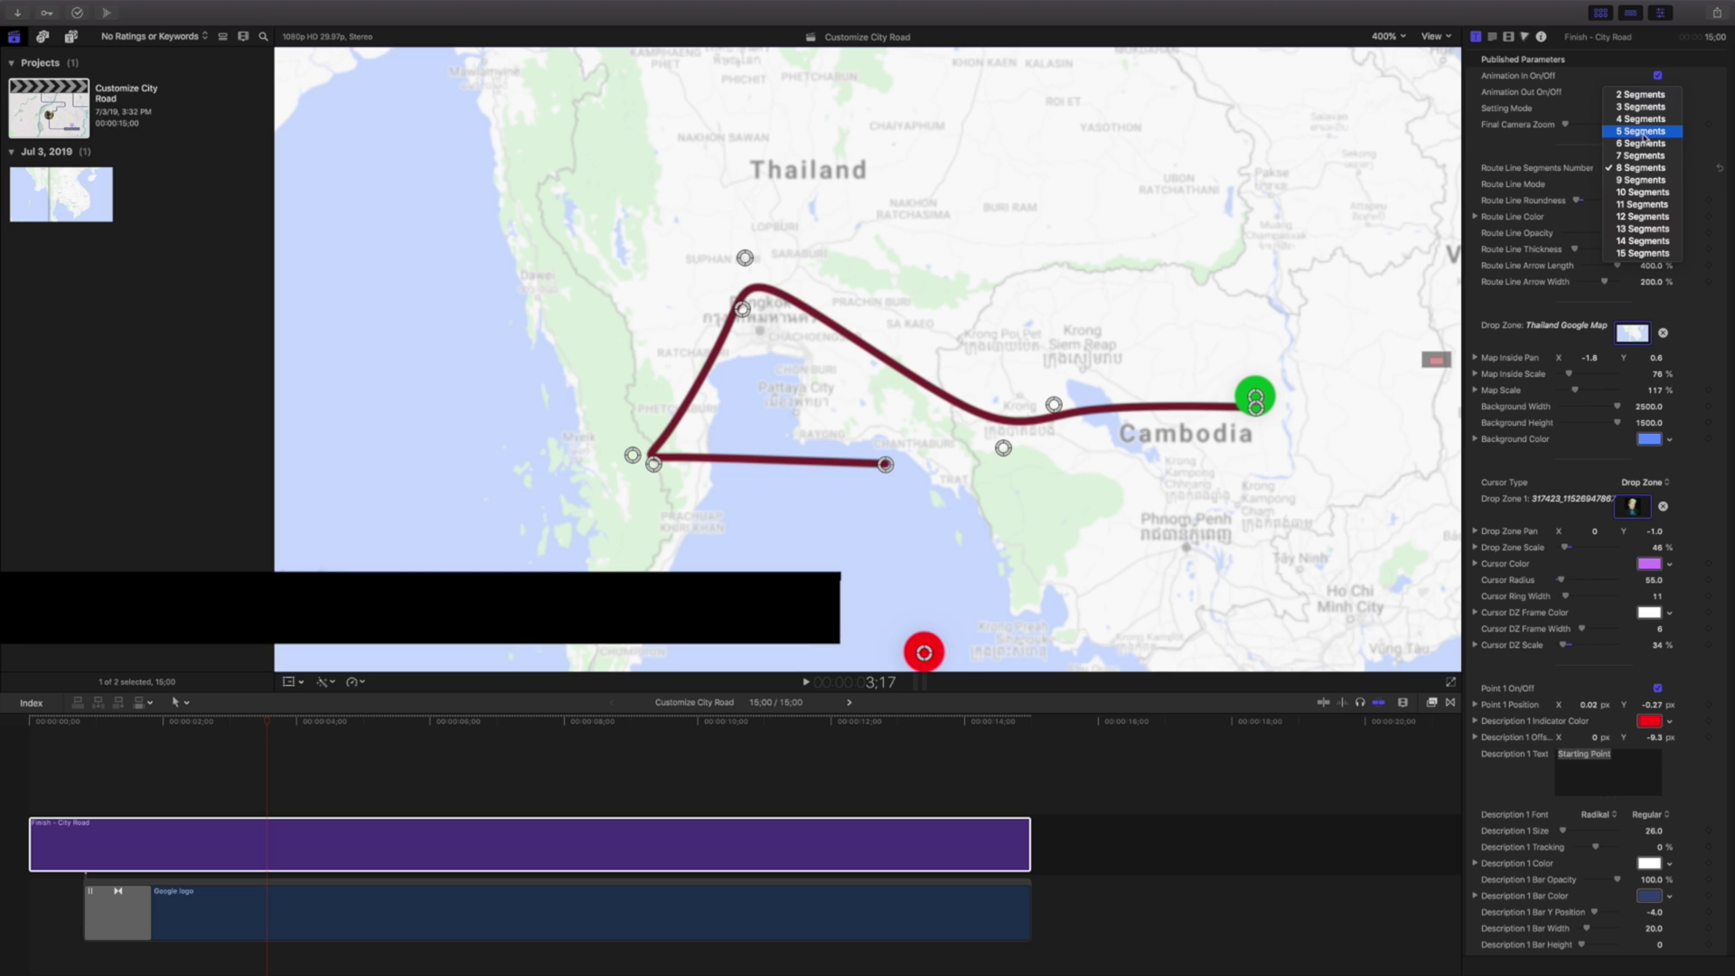
click(1643, 132)
mouse_move(924, 652)
mouse_down()
mouse_move(747, 315)
mouse_move(748, 367)
mouse_up()
drag(872, 473, 846, 167)
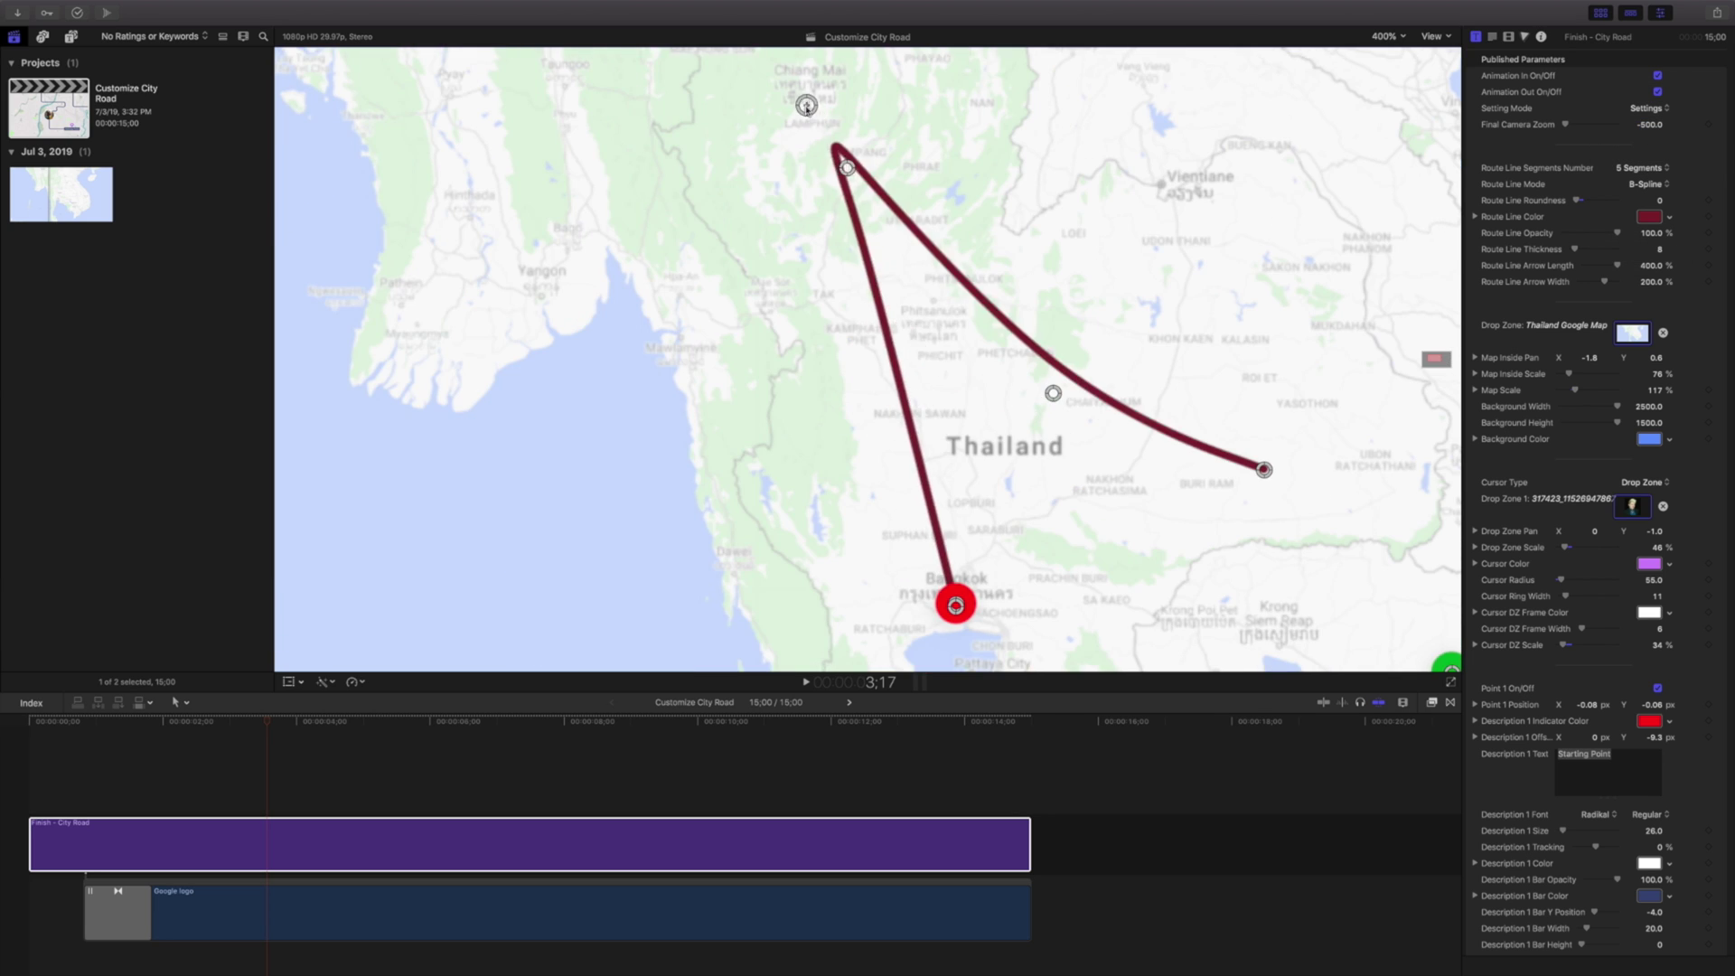
drag(1052, 393, 1185, 338)
drag(1265, 469, 1117, 484)
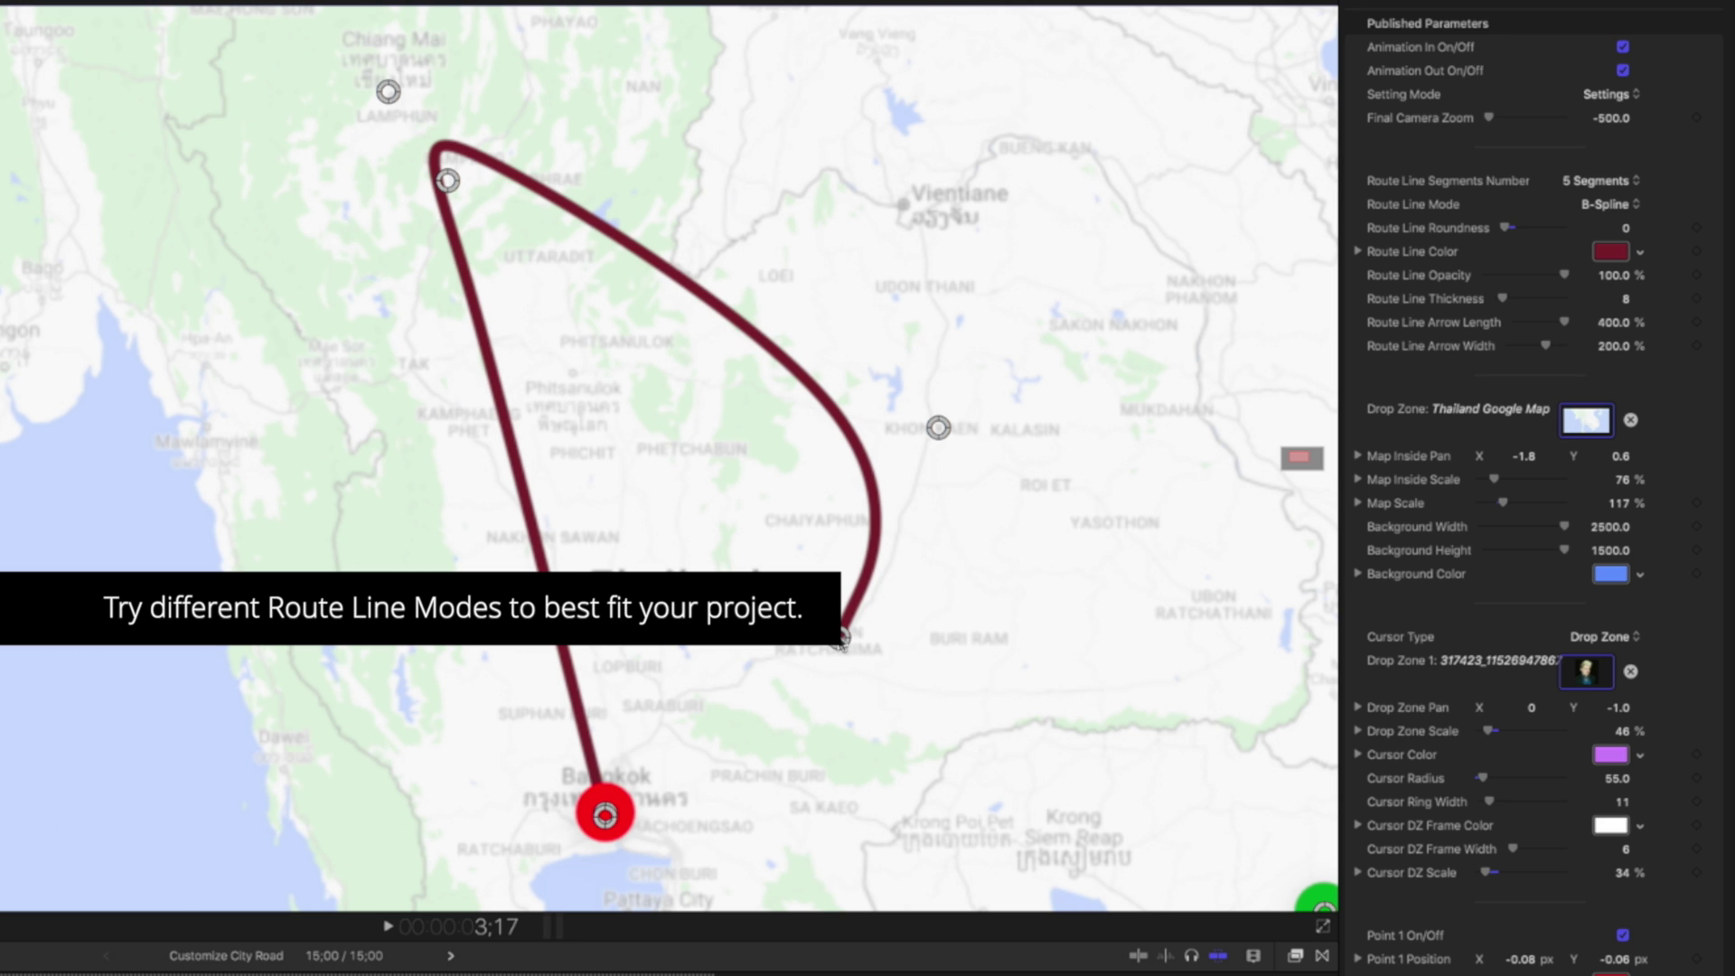
- Set Route Line Mode to Linear and nudge the second route point slightly upward
click(1608, 204)
click(1600, 240)
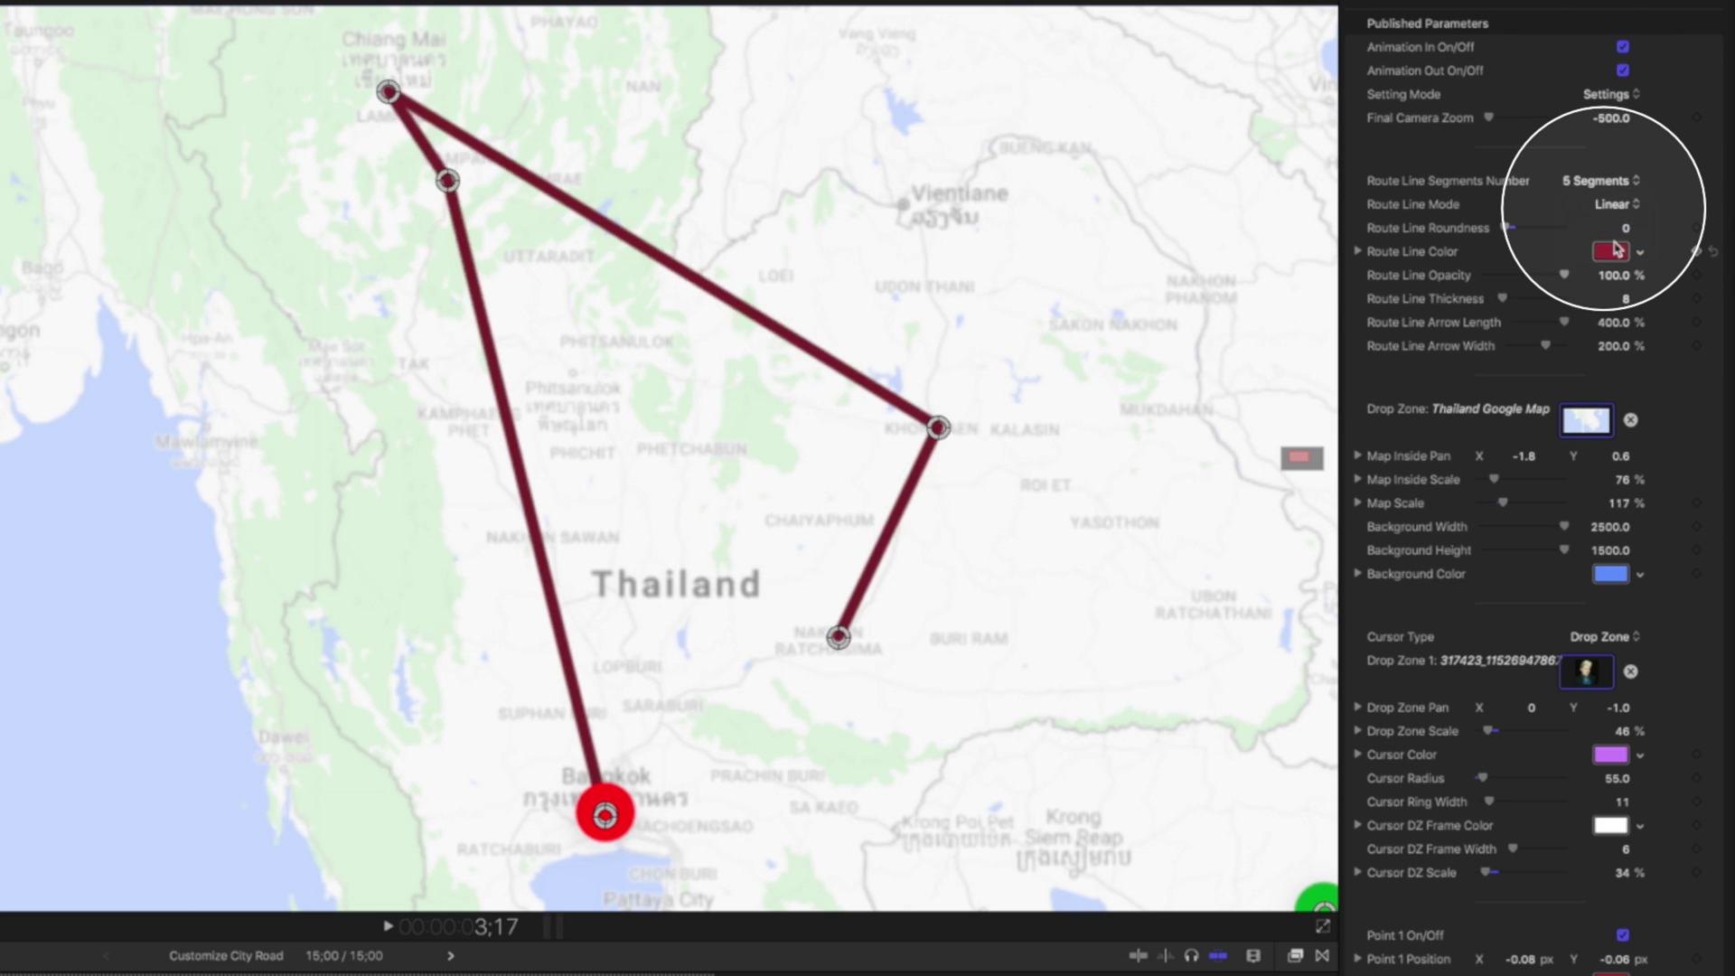
drag(449, 180, 452, 172)
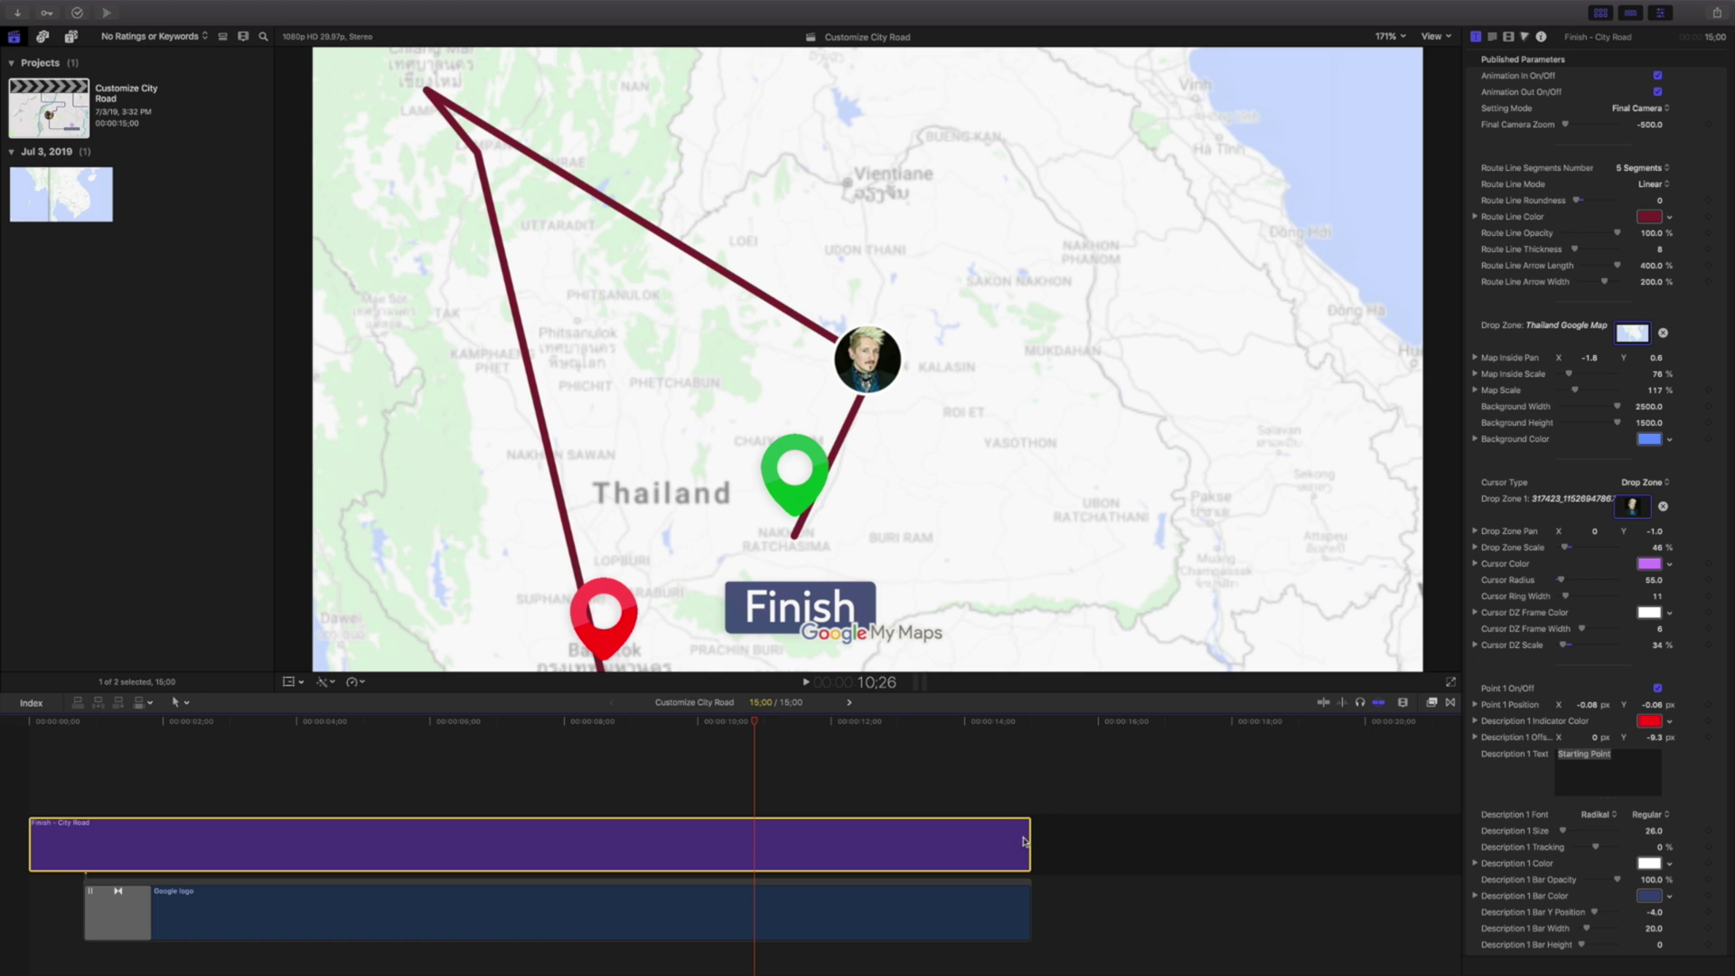
- Trim about six seconds off the City Road clip's end, to roughly 08;23
drag(1028, 839, 608, 838)
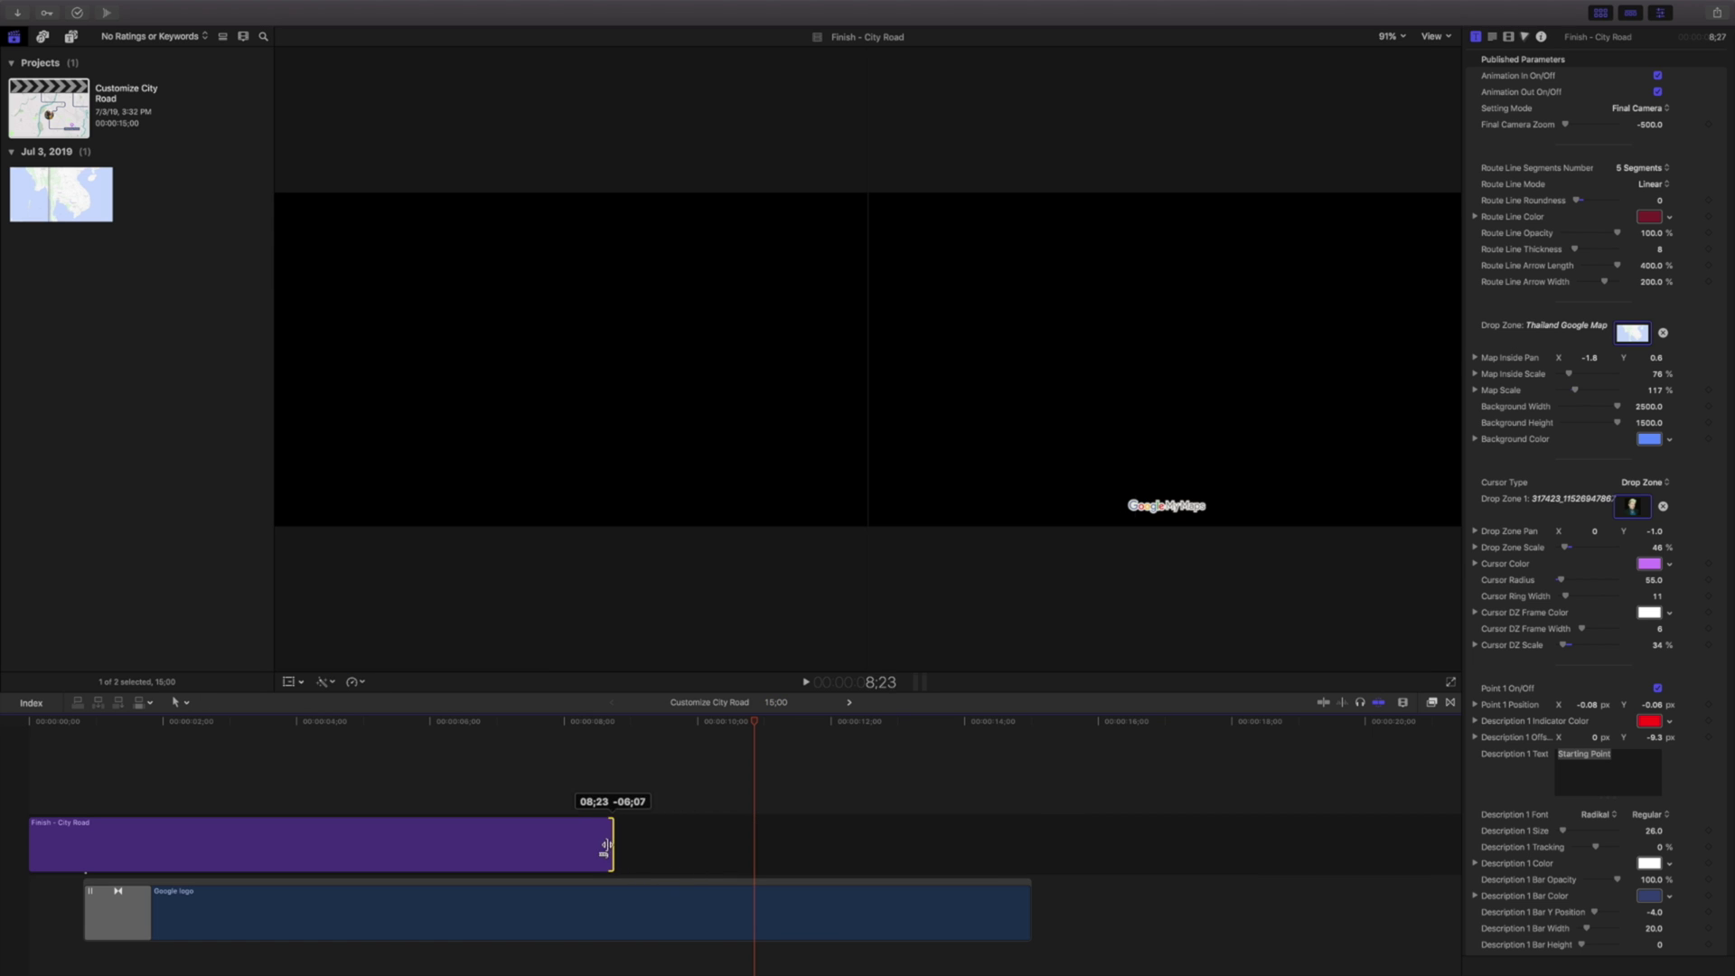